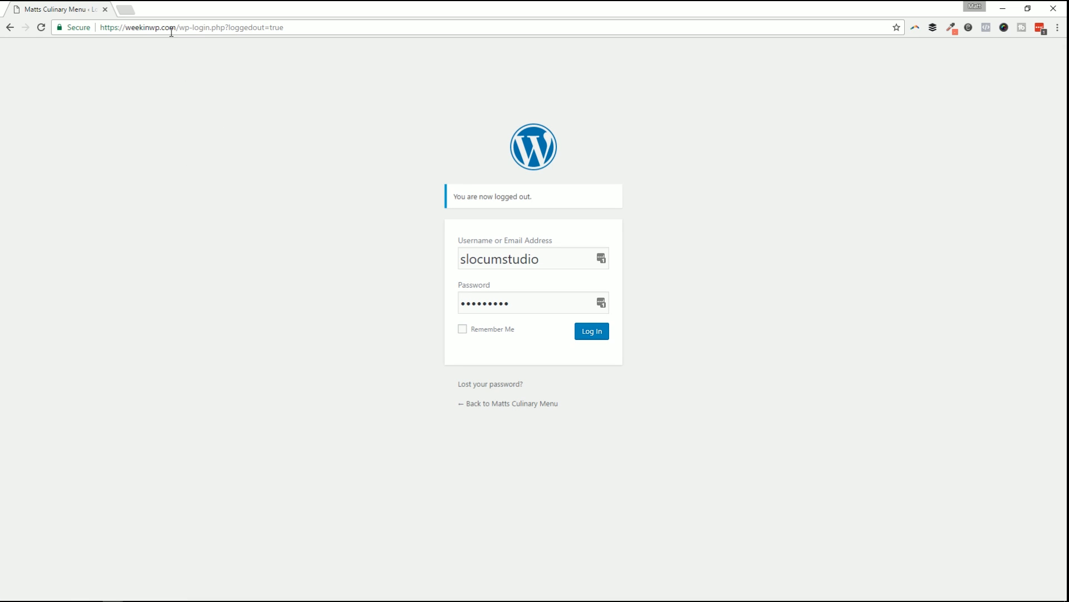
Change the site address to /wp-admin to reach the WordPress login page.
left_click_drag(180, 27, 455, 40)
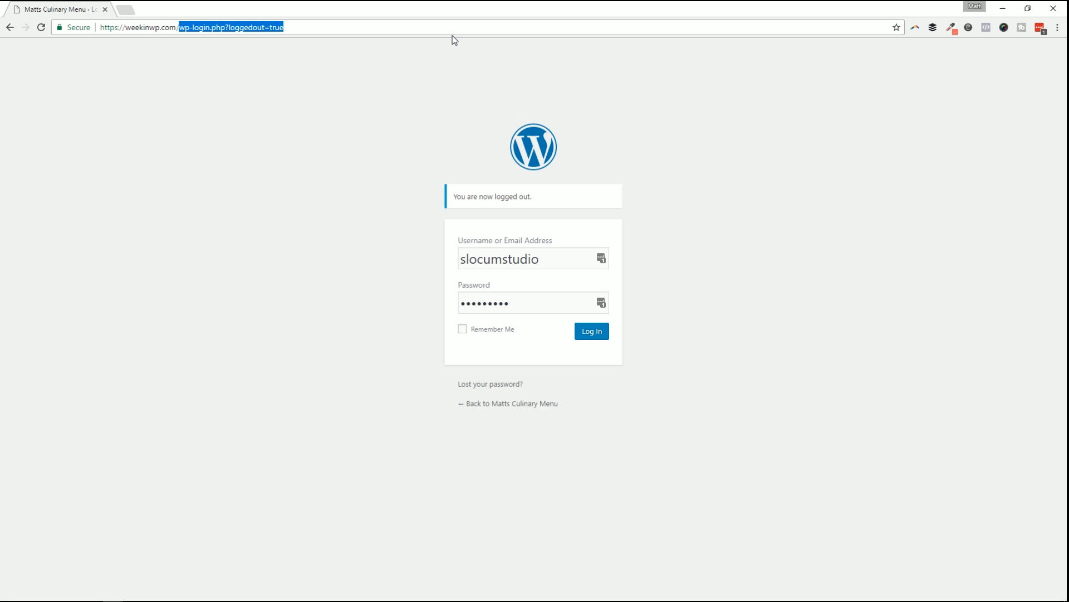
type("wp-ad,")
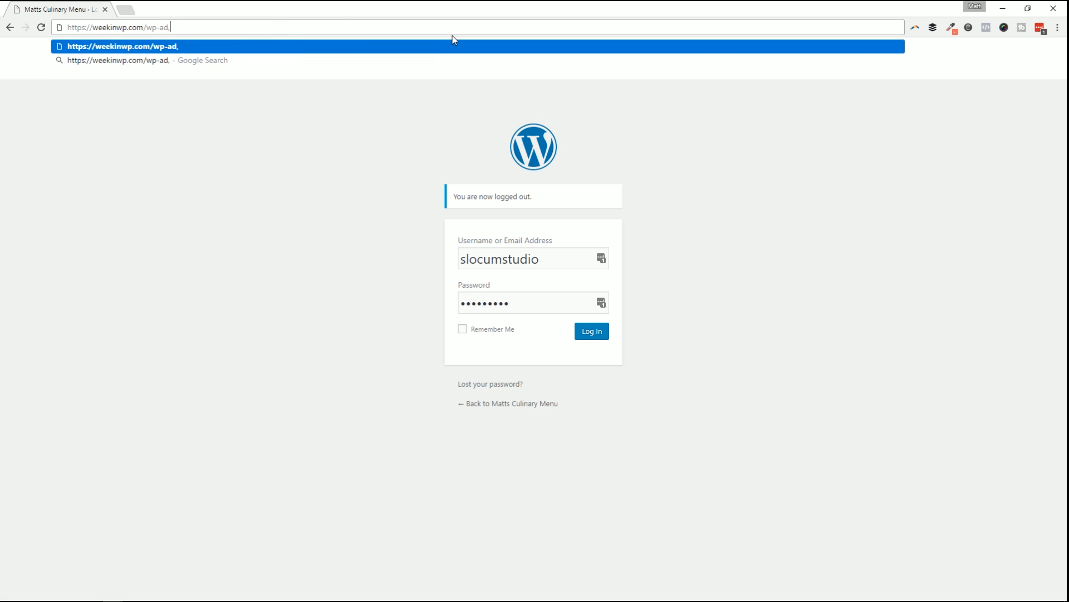
key("BackSpace")
type("min")
key("Return")
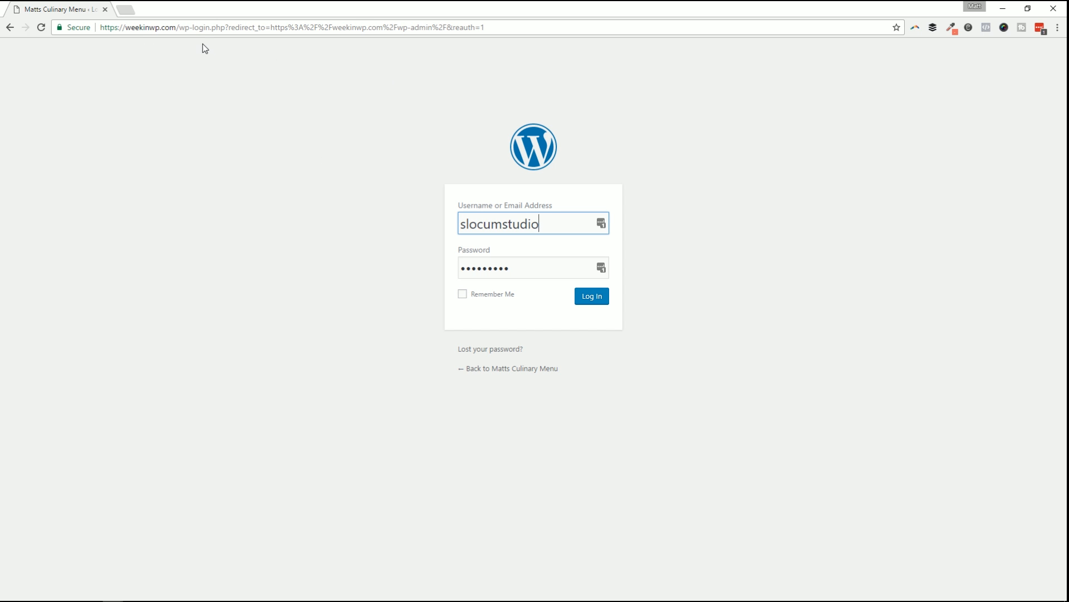
left_click_drag(180, 28, 554, 47)
type("wp-adm")
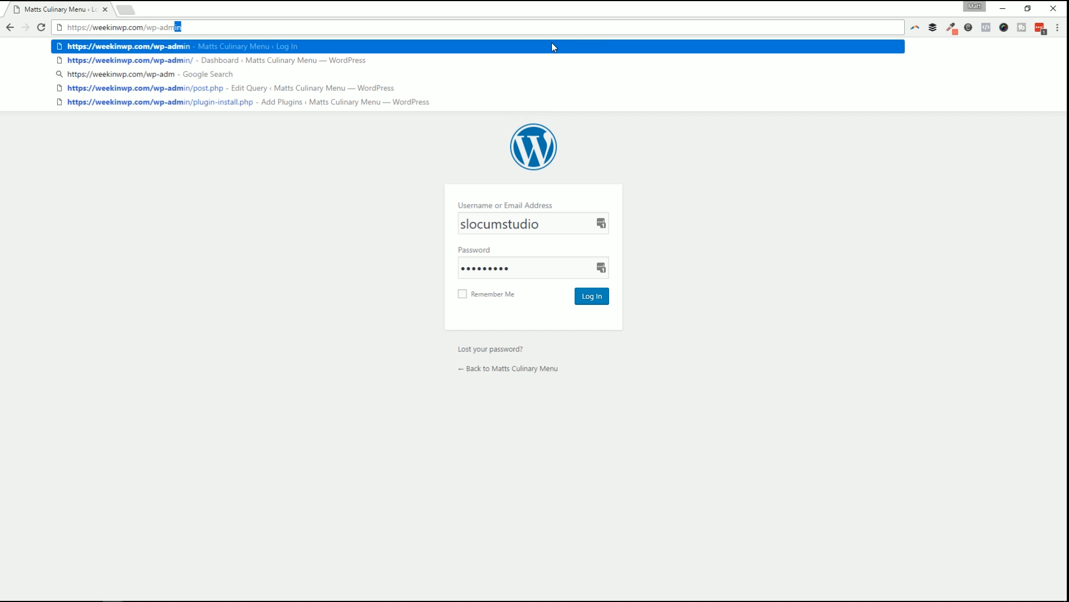
key("Return")
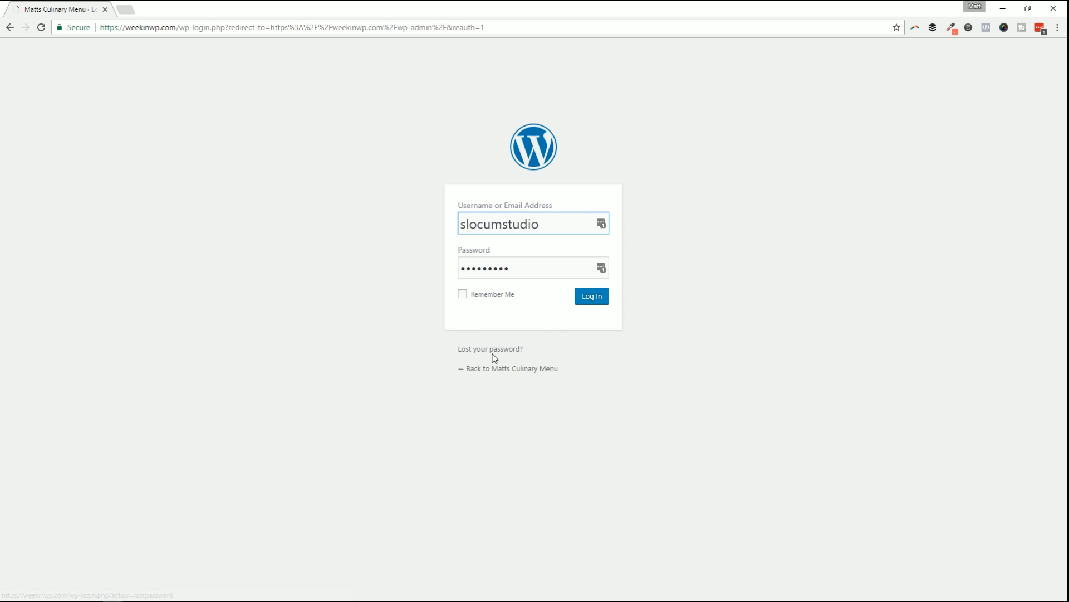
Log in with the admin username and password, retyping the password after a mistake.
left_click(596, 298)
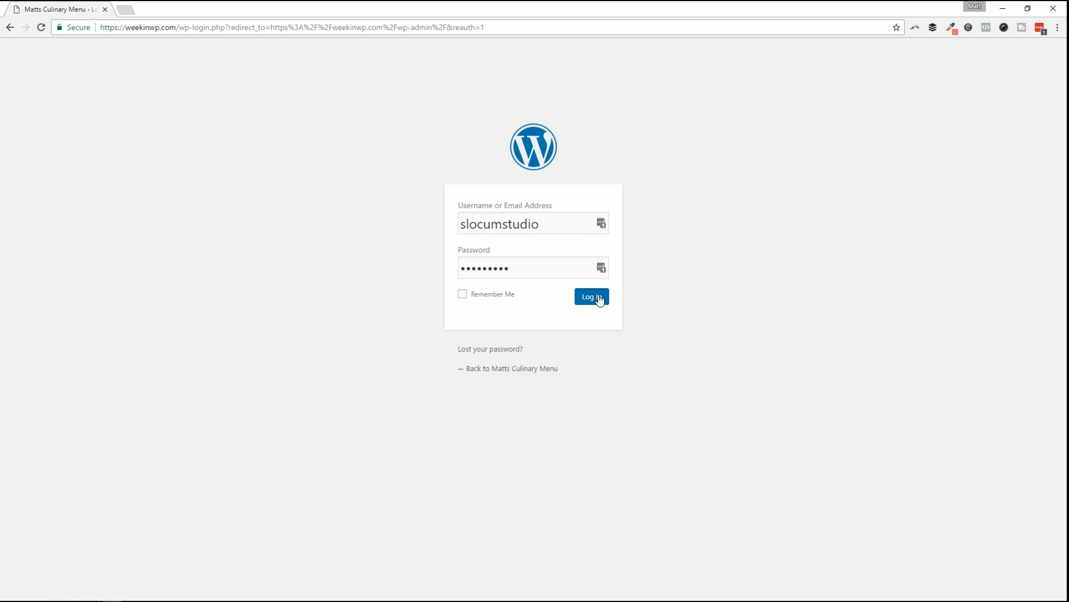
type("*******")
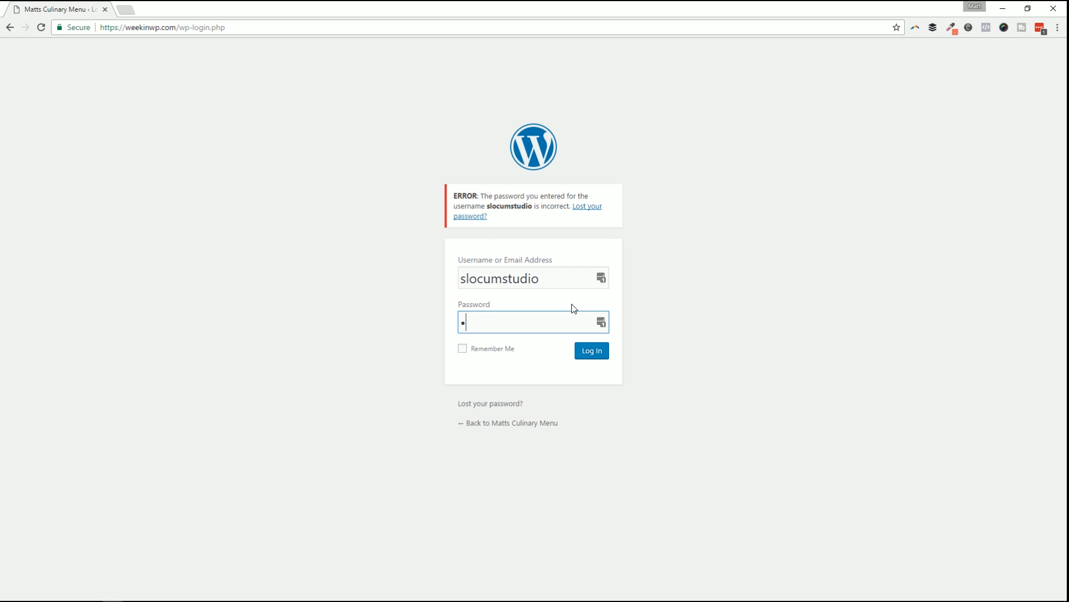
type("**")
key("ctrl+a")
key("BackSpace")
type("**********")
key("Return")
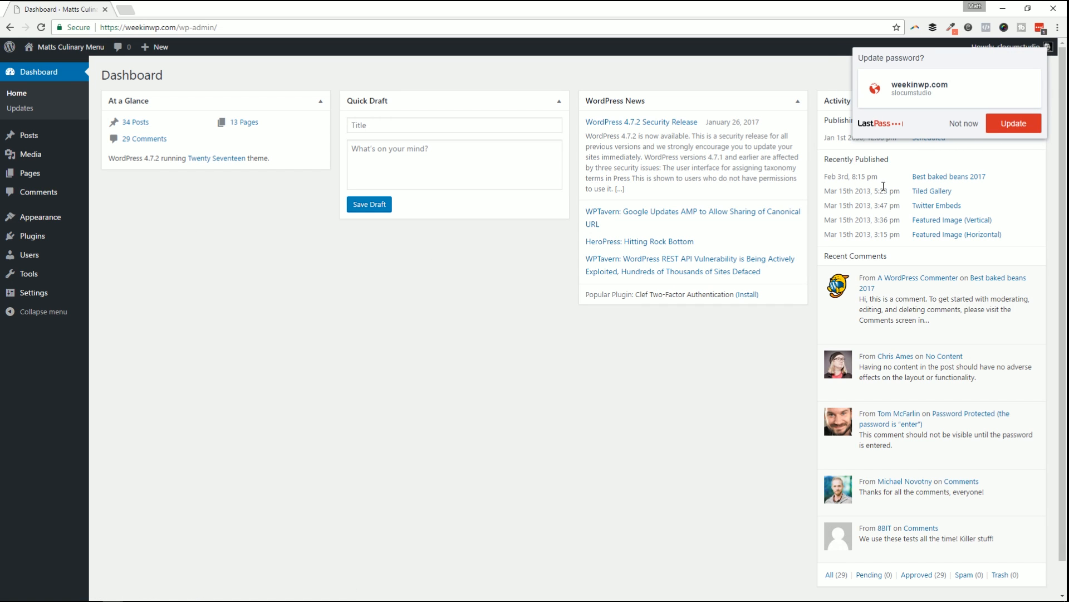
Dismiss the password manager's update prompt and look over the Quick Draft box and Screen Options.
left_click(965, 124)
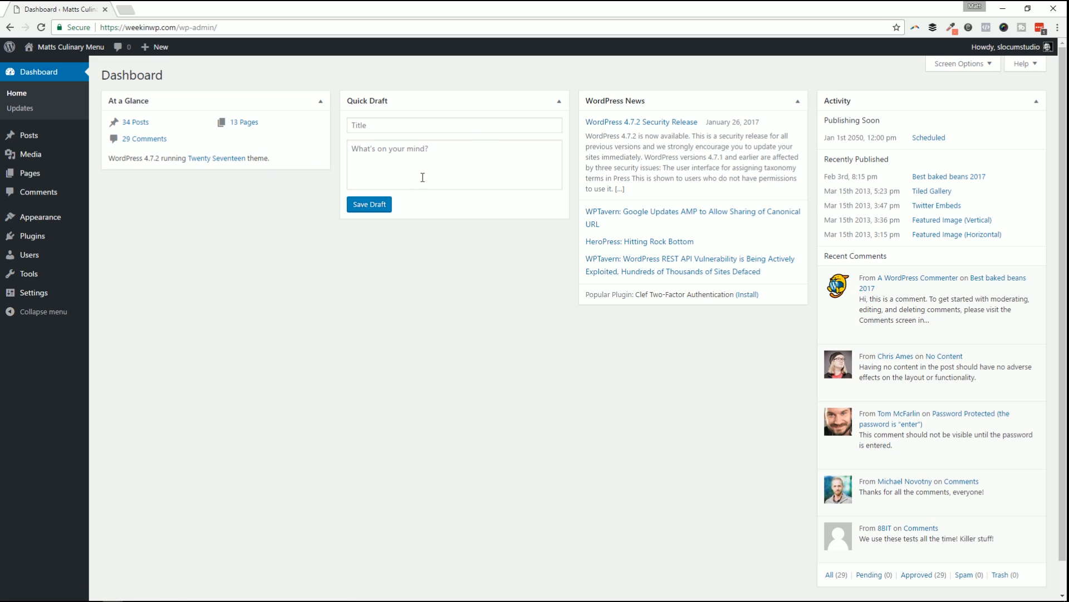
left_click(447, 128)
left_click(513, 187)
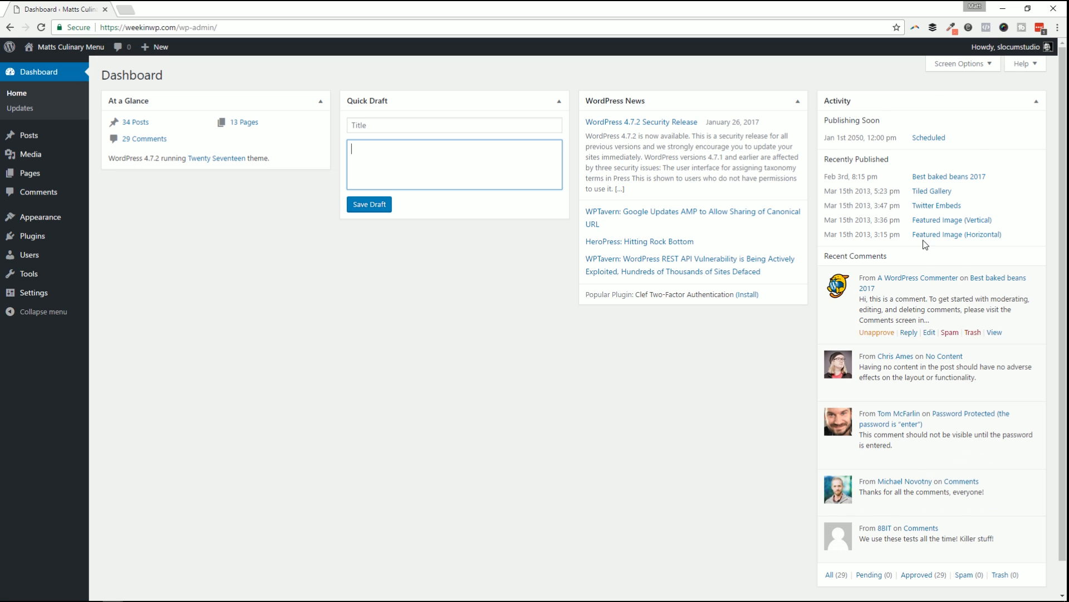
left_click(967, 64)
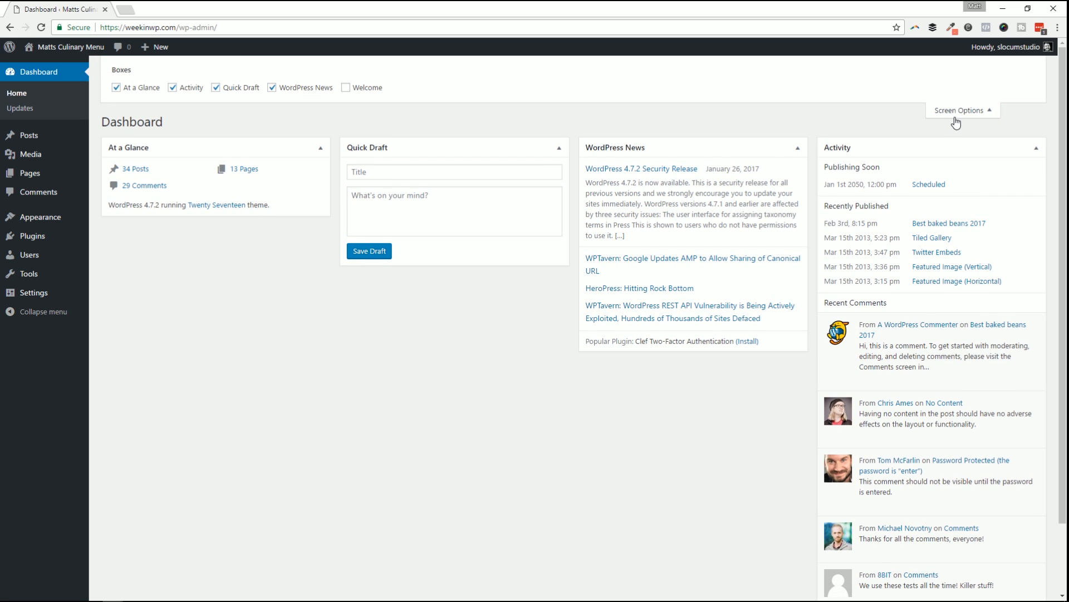
left_click(958, 111)
left_click(967, 65)
left_click(956, 110)
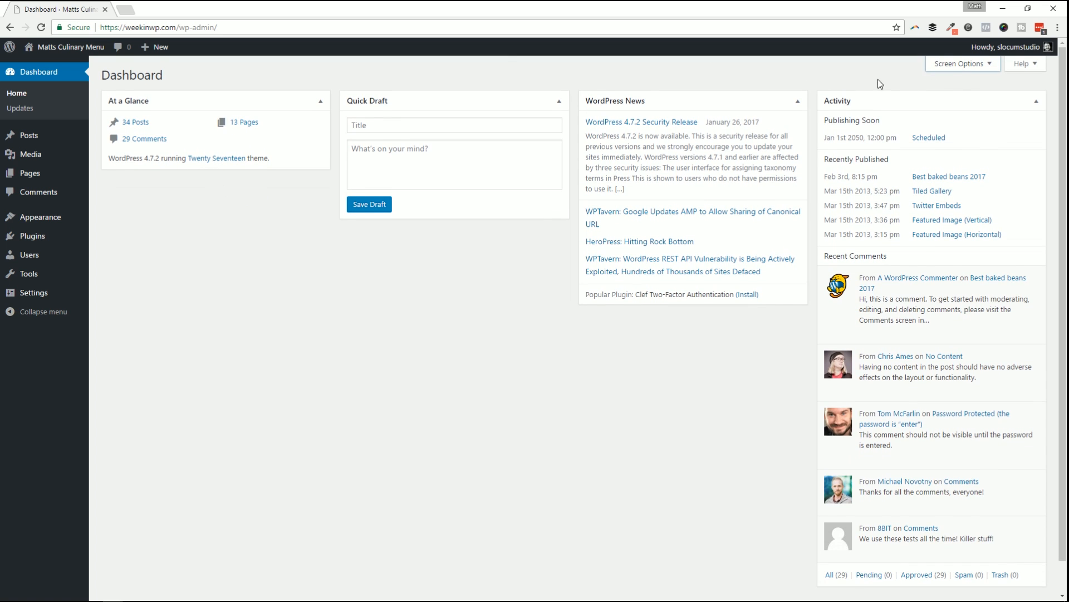
In Screen Options, uncheck WordPress News, Quick Draft and Activity, keeping At a Glance checked.
left_click(953, 65)
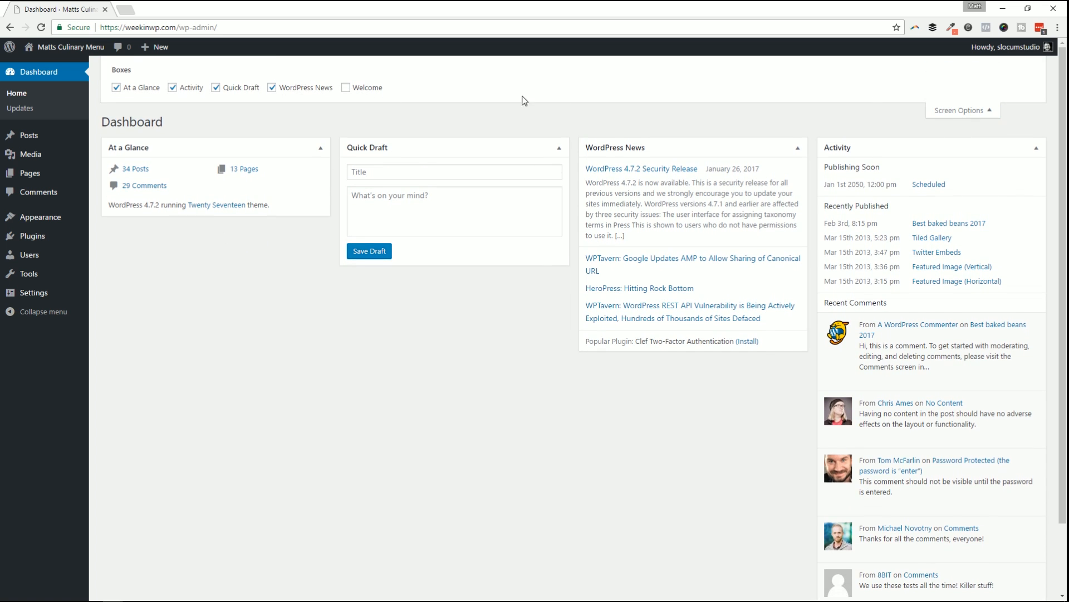
left_click(293, 88)
left_click(224, 88)
left_click(134, 89)
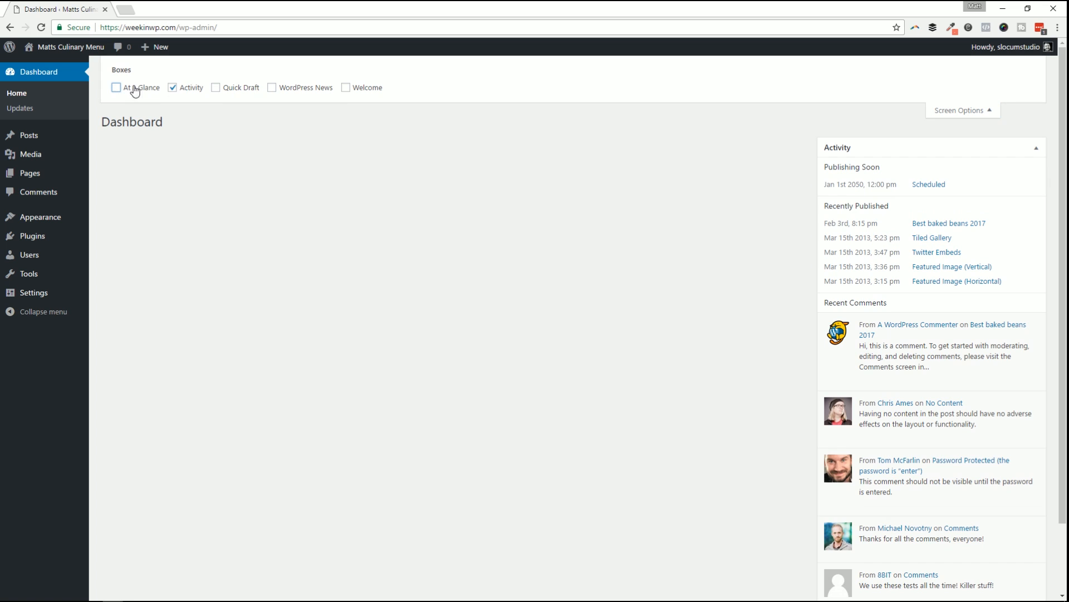
left_click(173, 88)
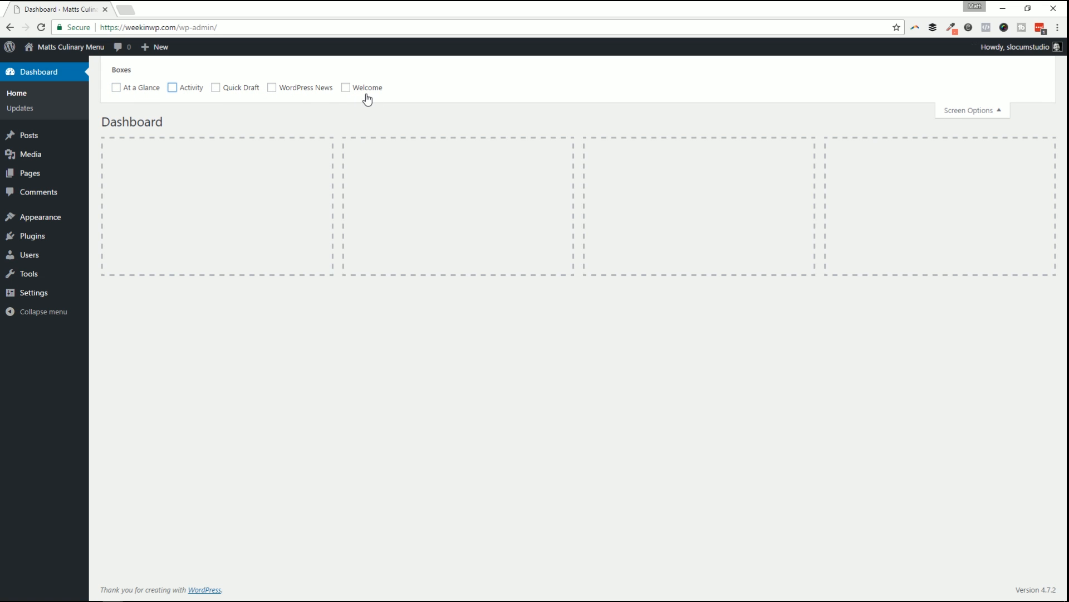
left_click(130, 90)
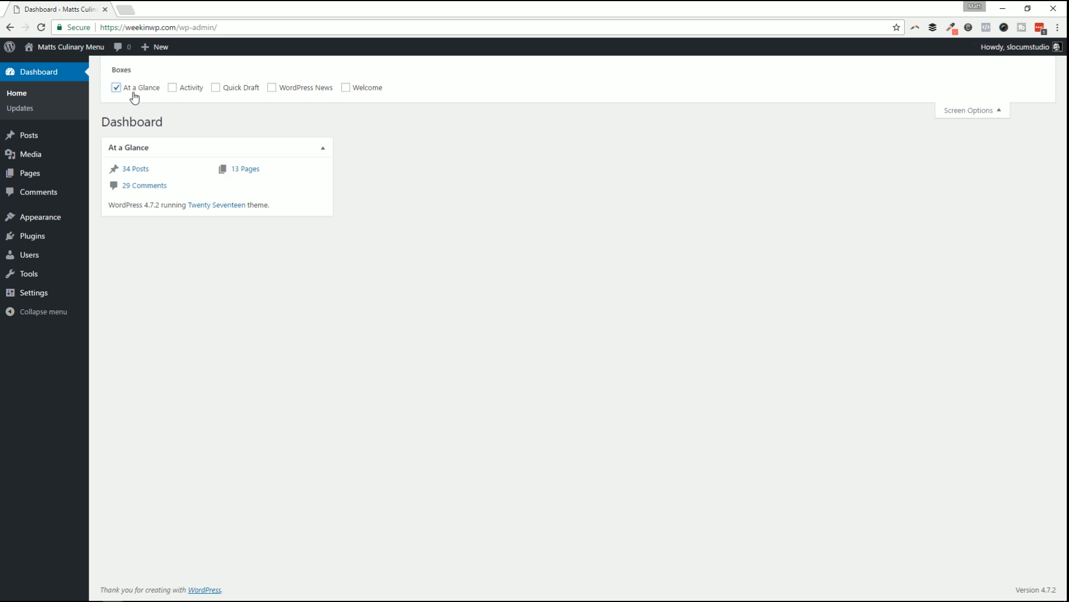
left_click(184, 92)
left_click(174, 89)
left_click(964, 109)
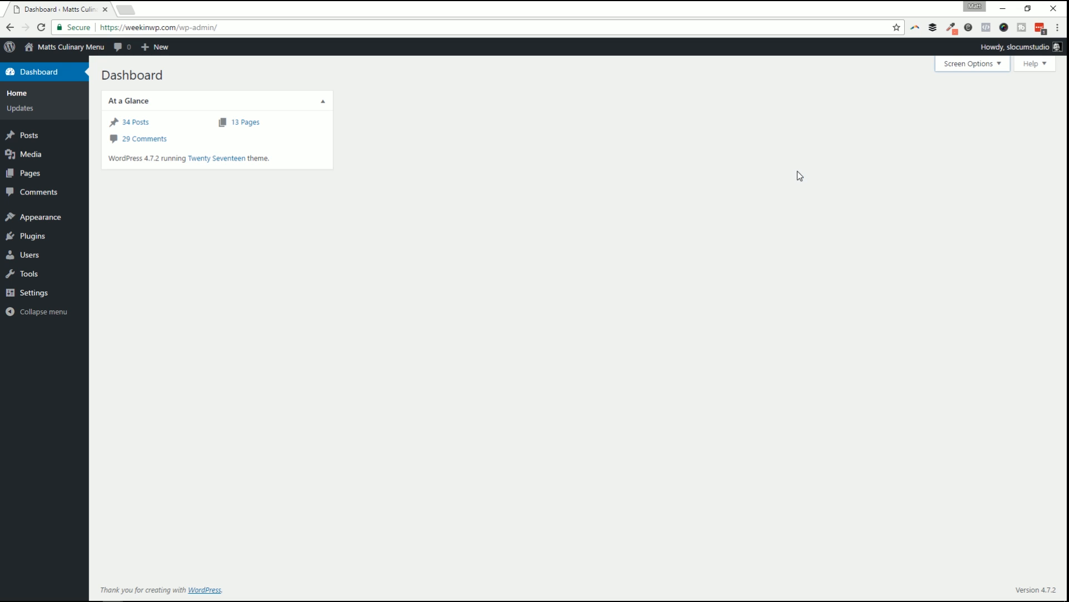
Recheck Updates to confirm WordPress 4.7.2 is current, then go to All Posts.
left_click(496, 155)
left_click(56, 107)
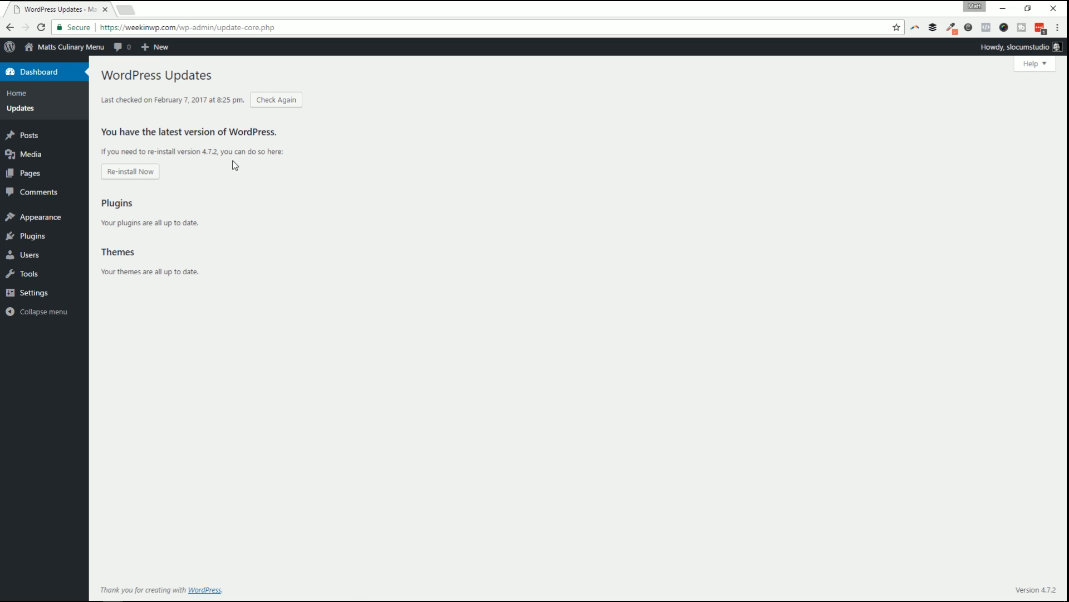
left_click(281, 101)
left_click_drag(104, 150, 284, 152)
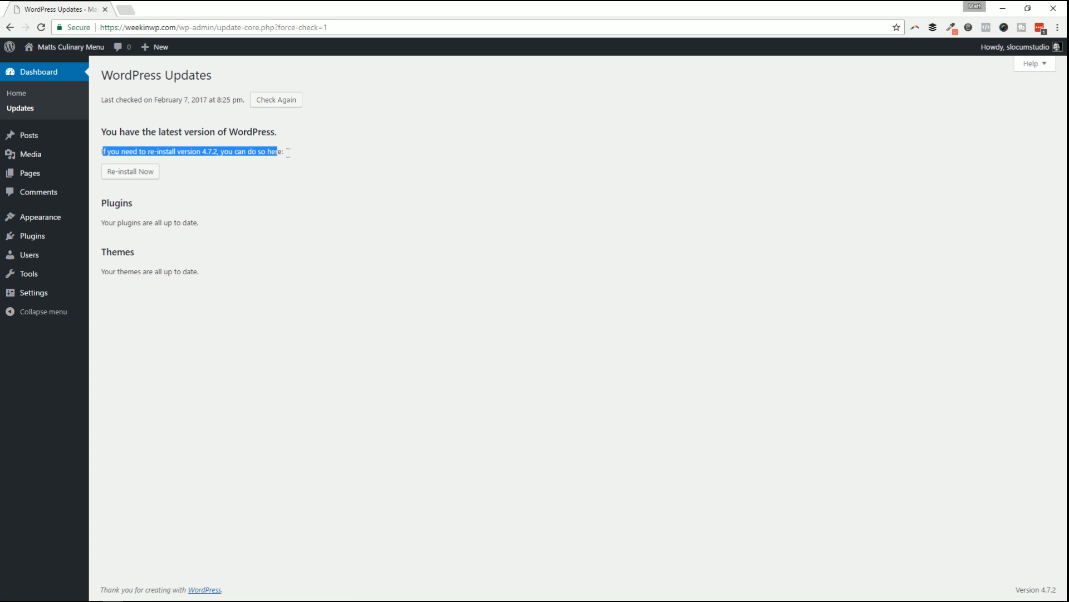
left_click(325, 161)
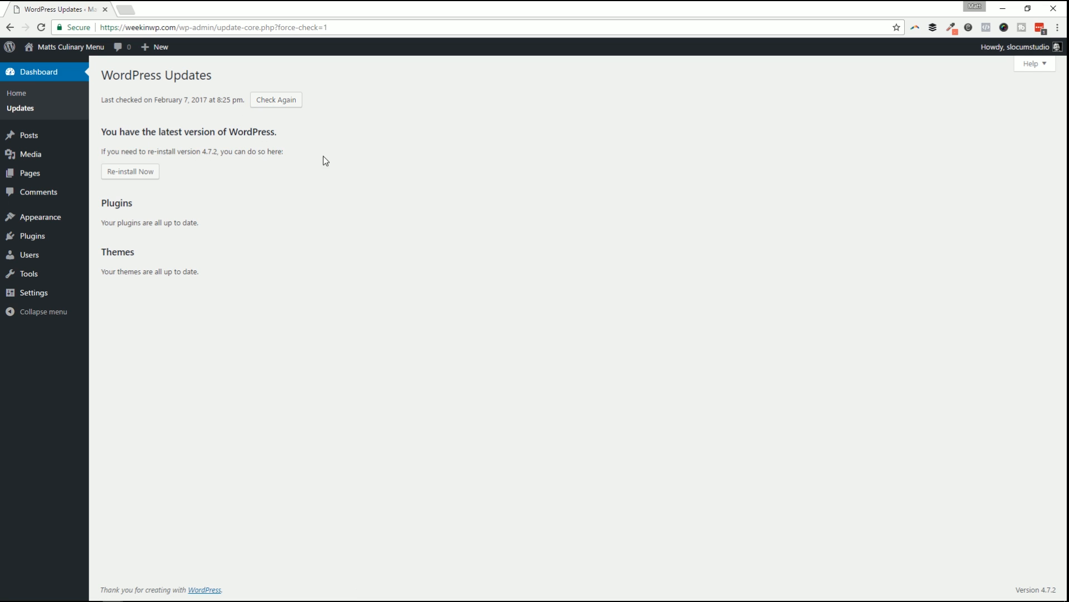
triple_click(208, 151)
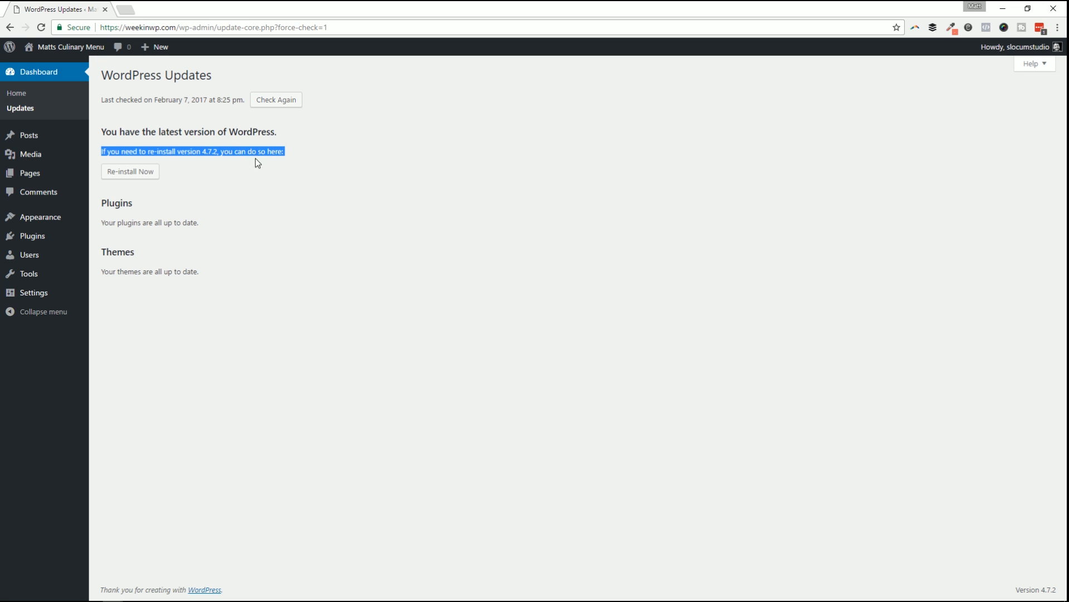
left_click(126, 237)
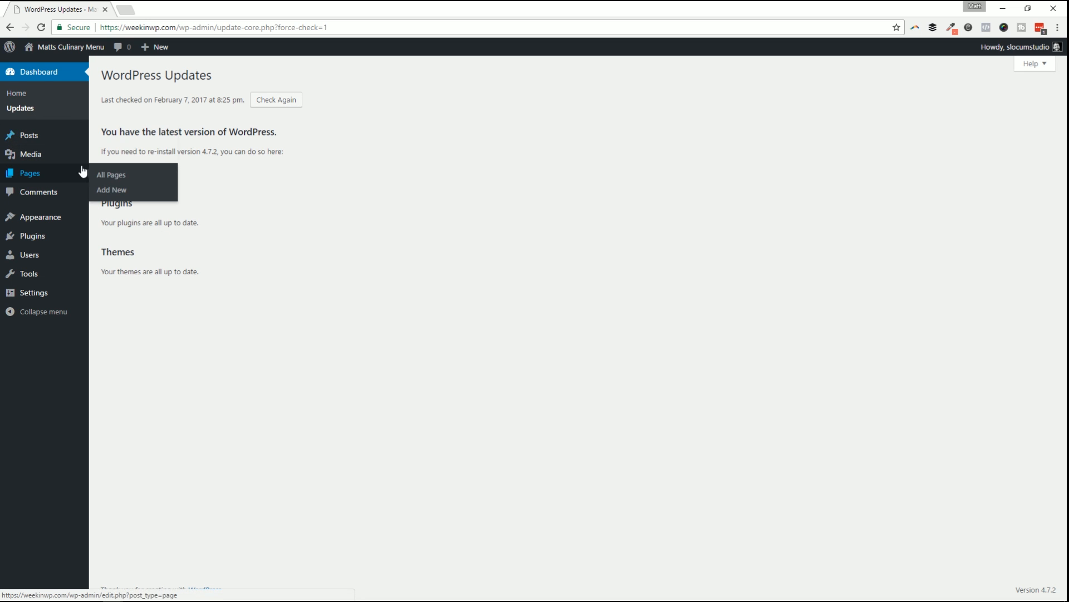
mouse_move(58, 163)
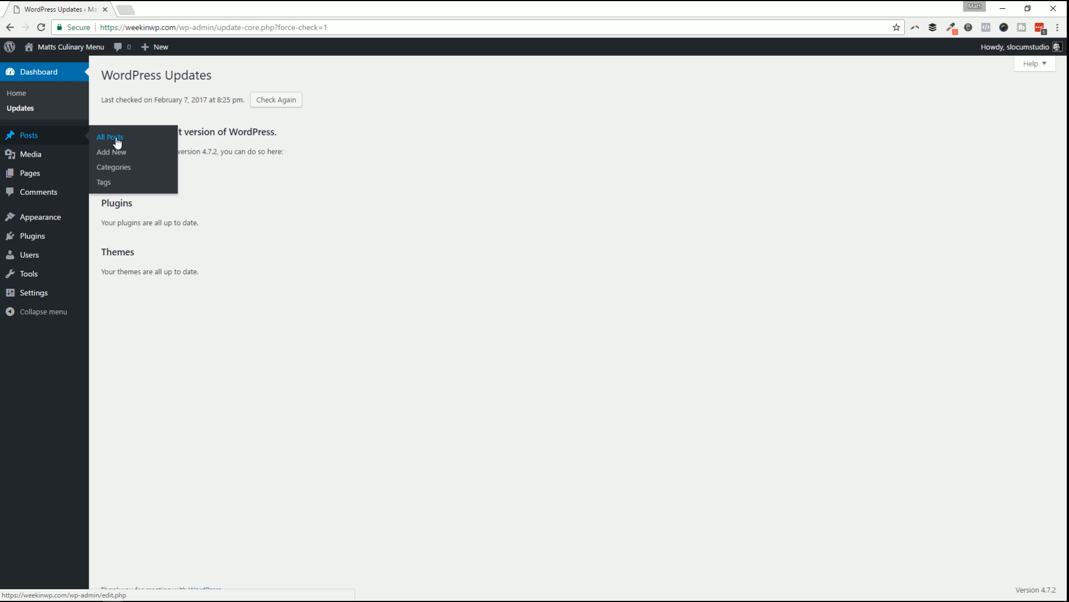
left_click(62, 136)
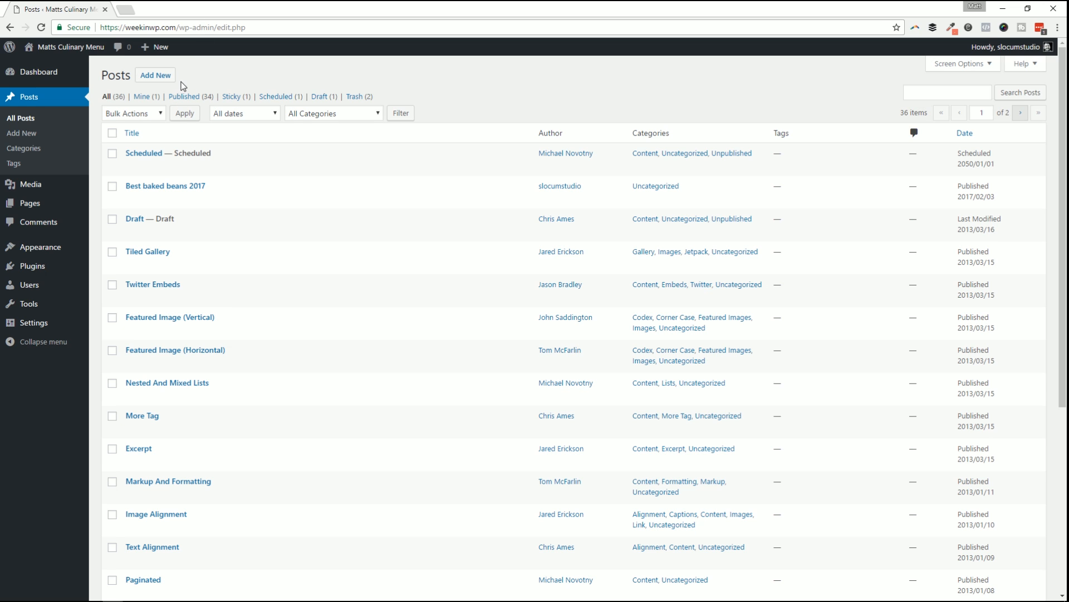
Add a new post titled 'A Test post by Matt' with body 'Add your content as you see fit.'.
left_click(158, 78)
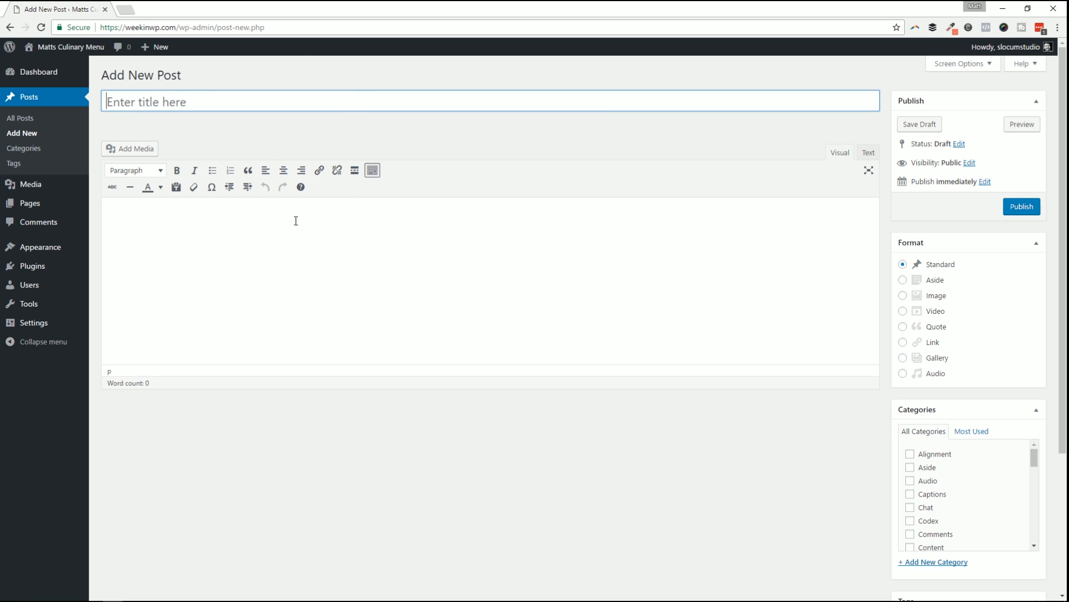
left_click(196, 103)
type("A Test post by Matt")
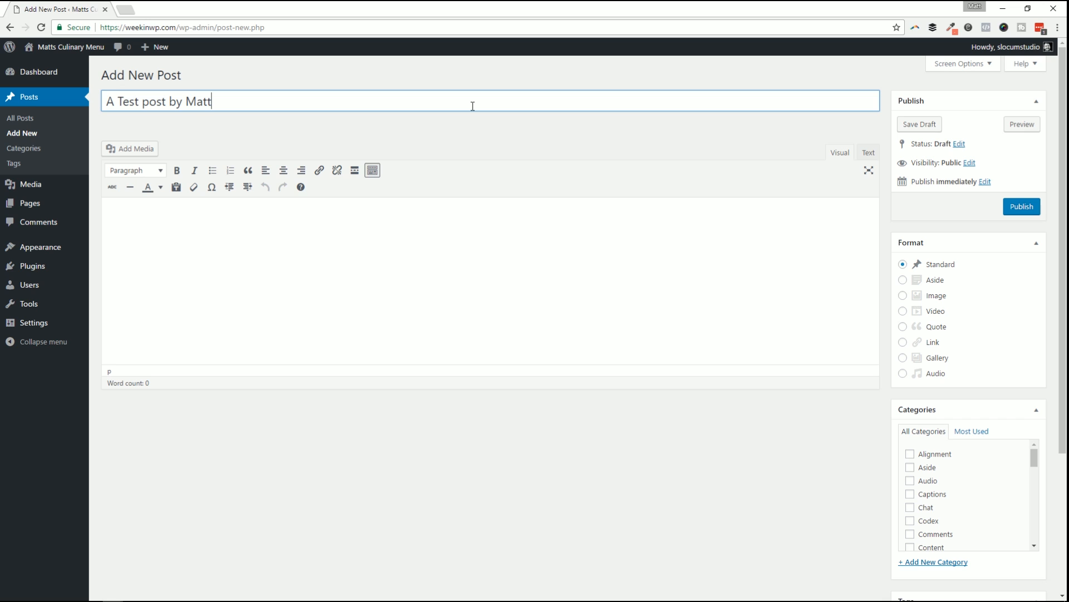
left_click(253, 241)
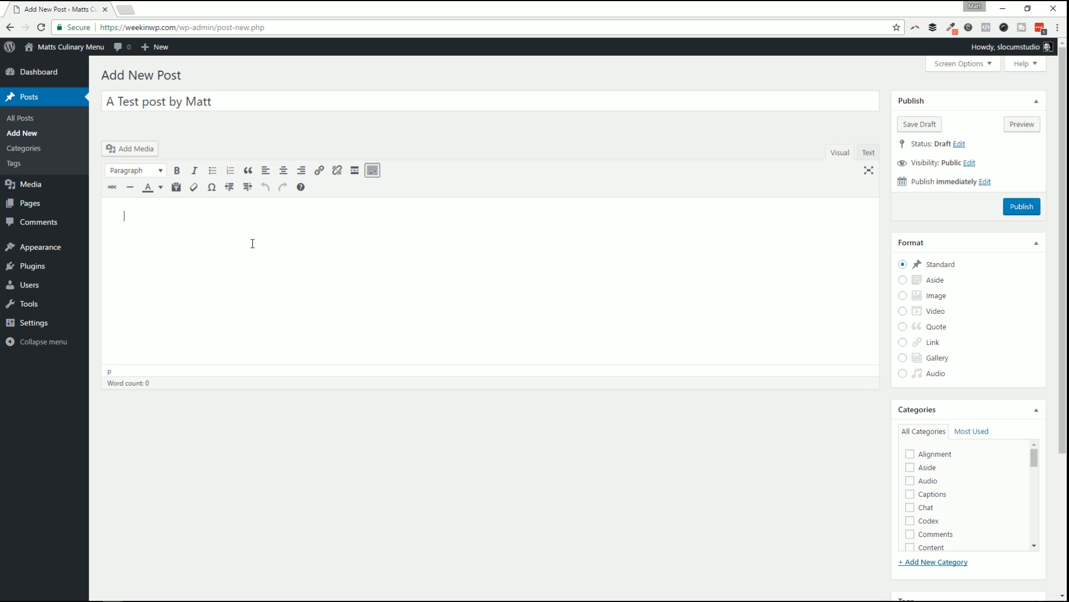
type("E")
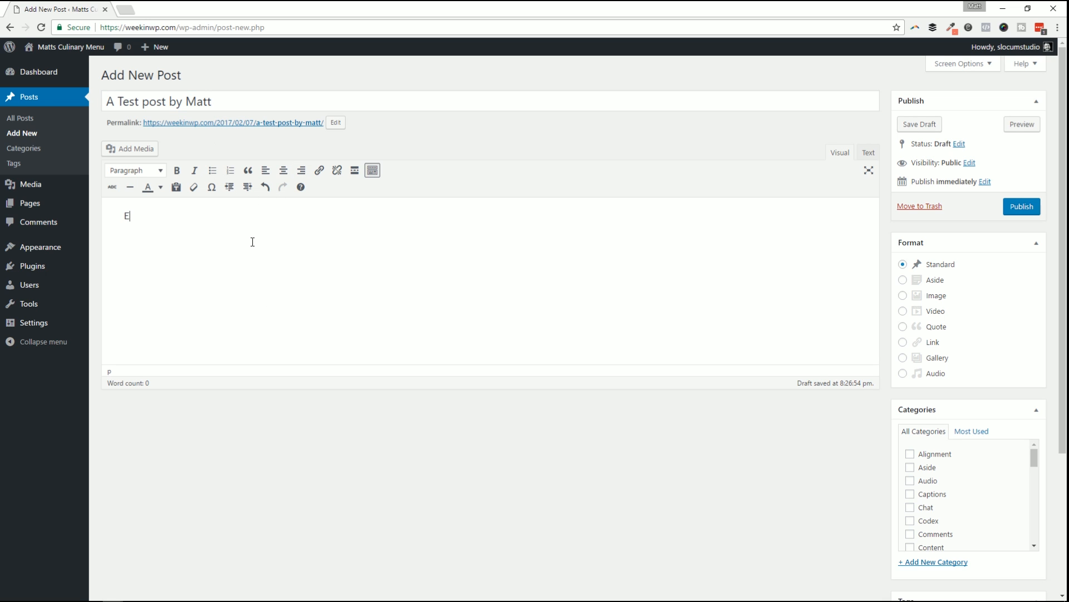
type("Add")
key("BackSpace")
key("BackSpace")
type("your content as you see fit.")
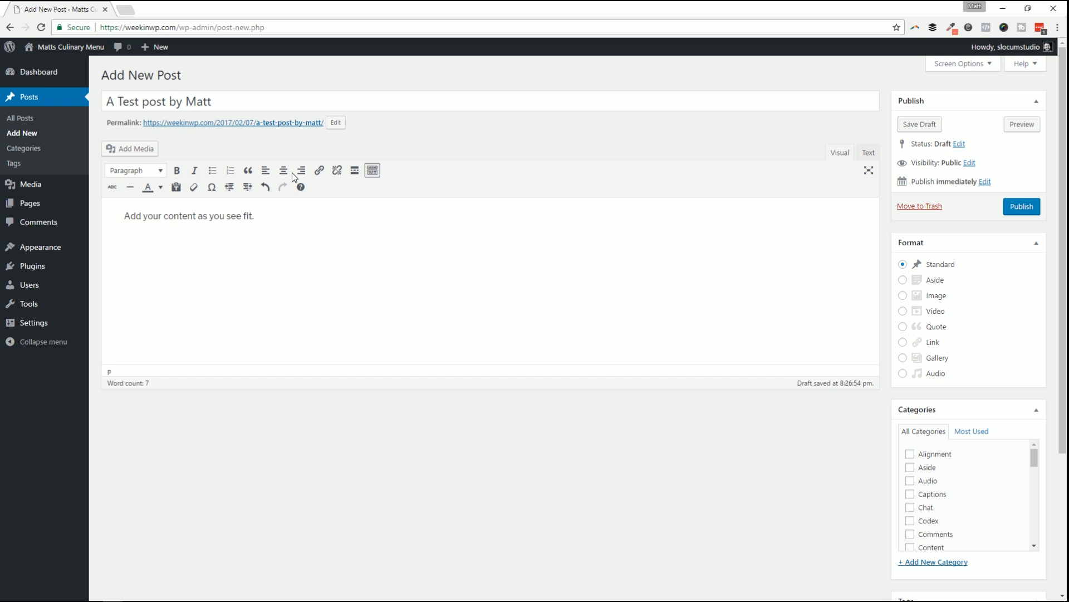
left_click(132, 148)
left_click(415, 177)
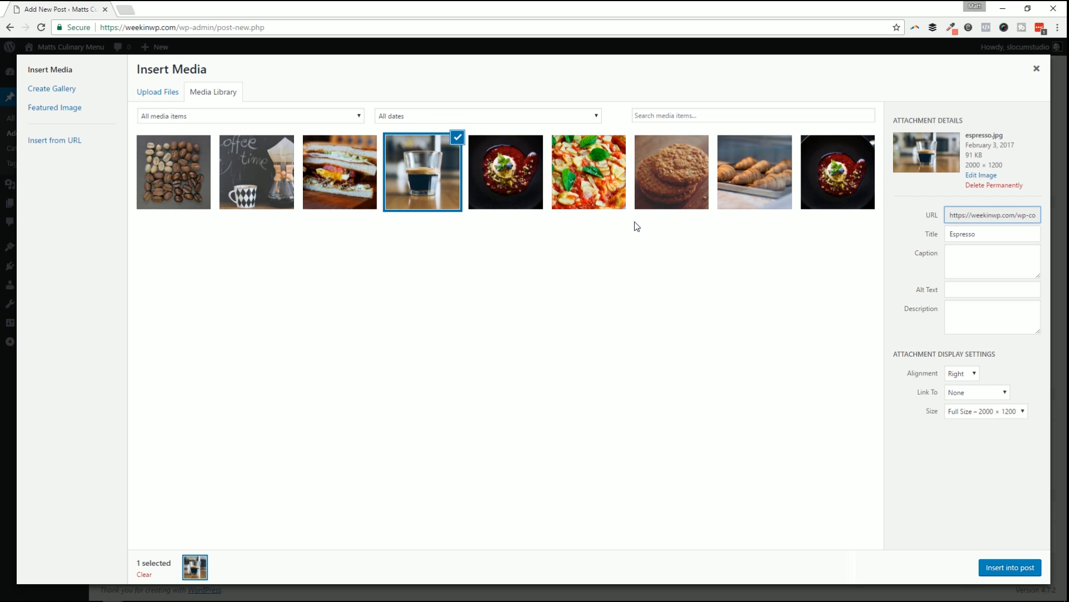
left_click(1028, 571)
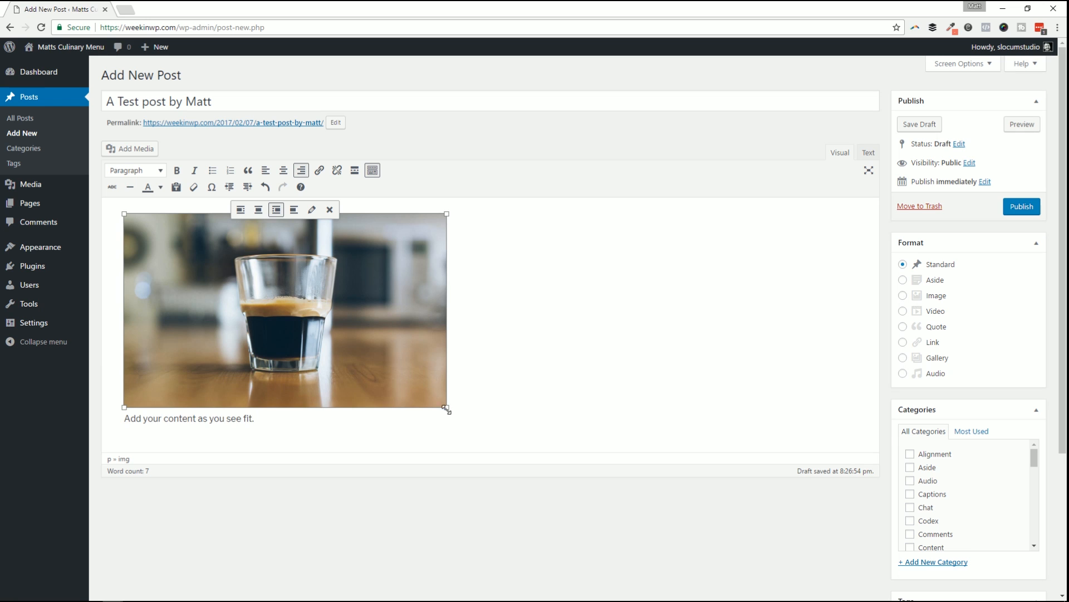
left_click_drag(447, 409, 302, 322)
left_click_drag(447, 407, 328, 345)
left_click(423, 269)
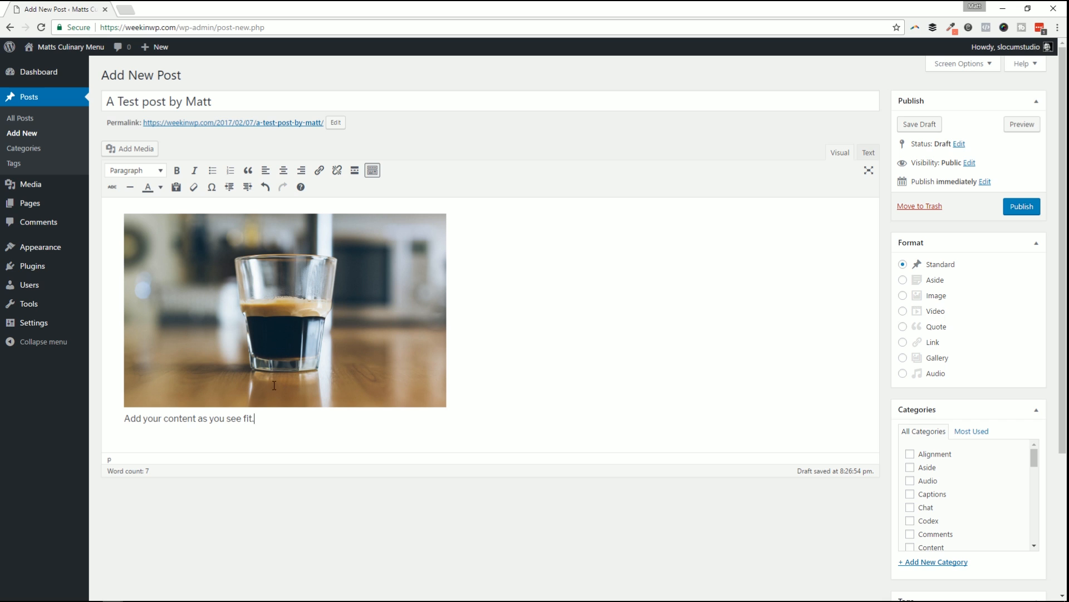
Inspect the image markup in the Text view, return to Visual, and save the draft.
left_click(868, 152)
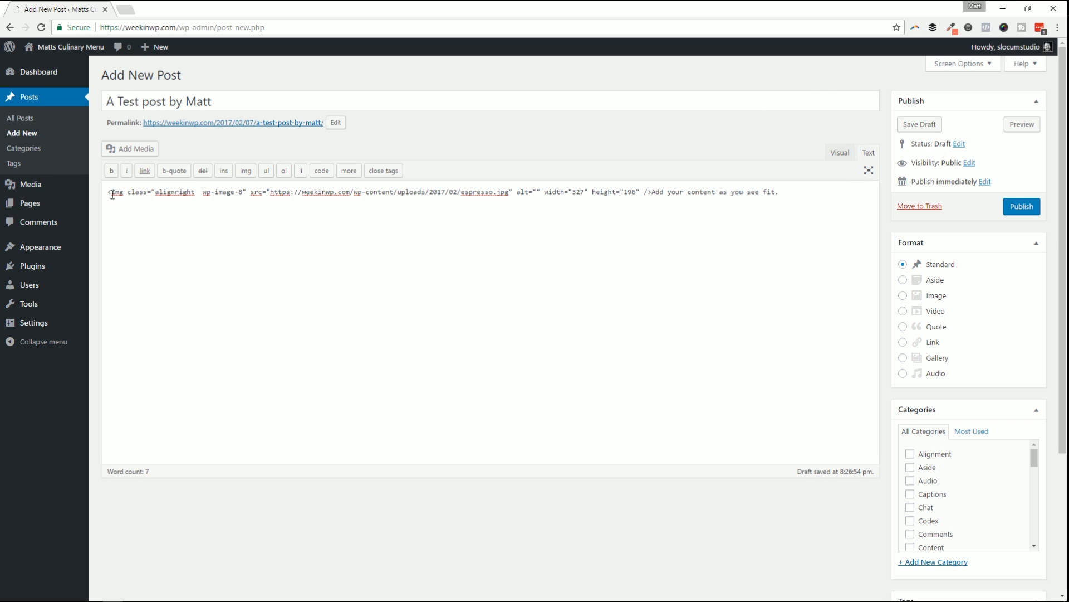
left_click_drag(110, 193, 502, 195)
left_click(547, 197)
left_click_drag(688, 194, 327, 195)
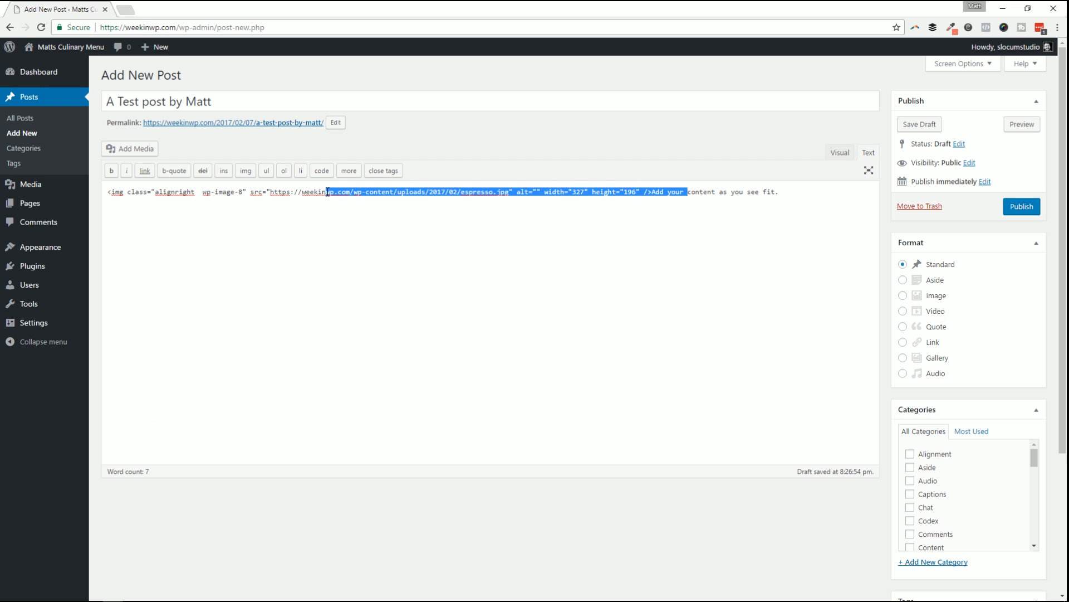
left_click(451, 256)
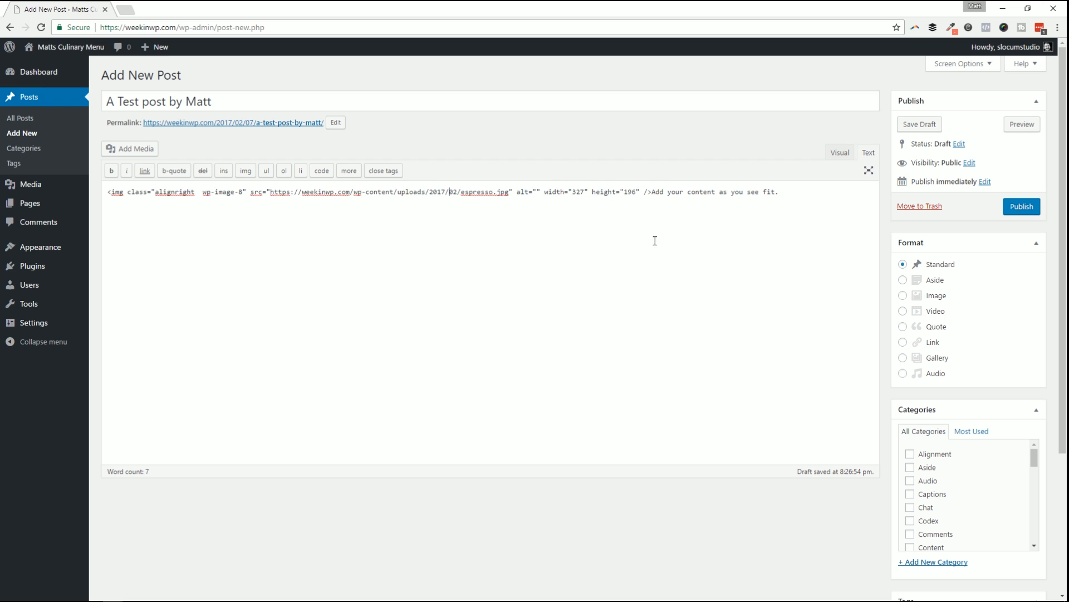
left_click(840, 154)
left_click(867, 154)
left_click(840, 154)
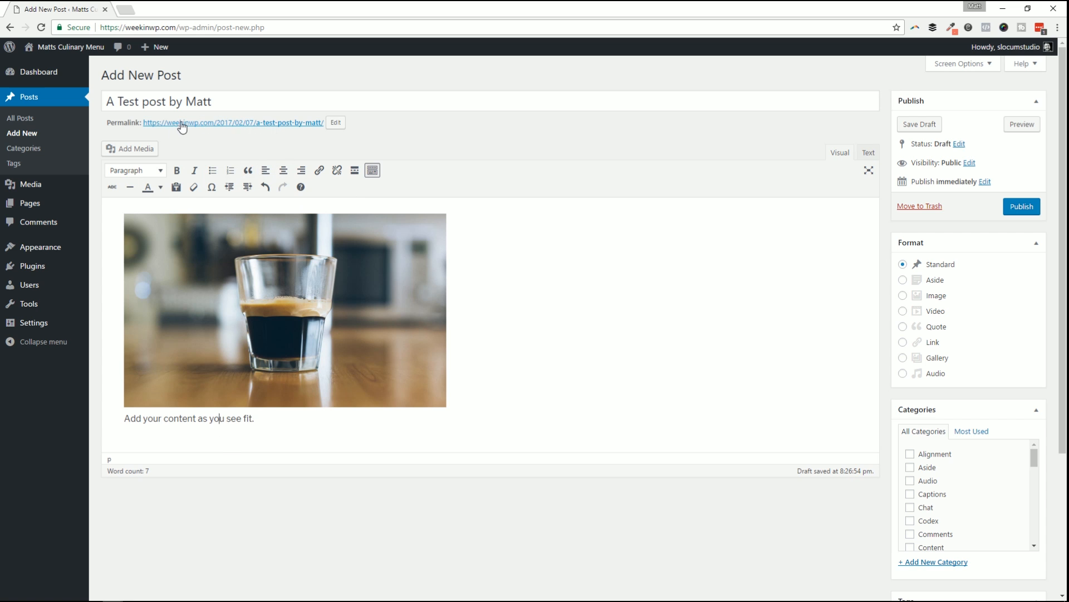
left_click(927, 123)
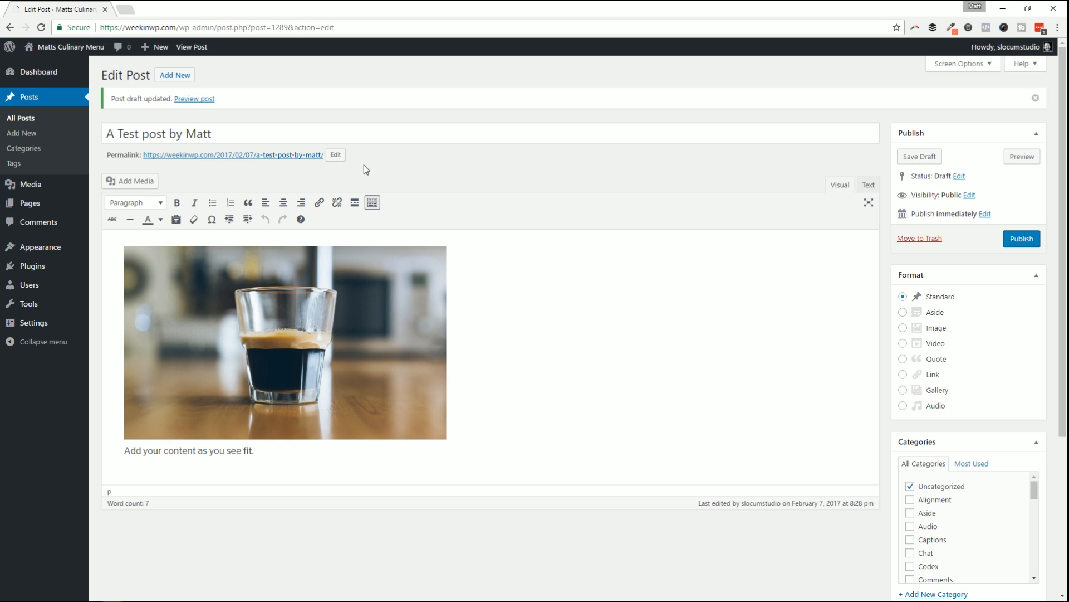
Open the permalink slug 'a-test-post-by-matt' for editing and cancel without changes.
left_click(336, 154)
left_click_drag(330, 155, 258, 156)
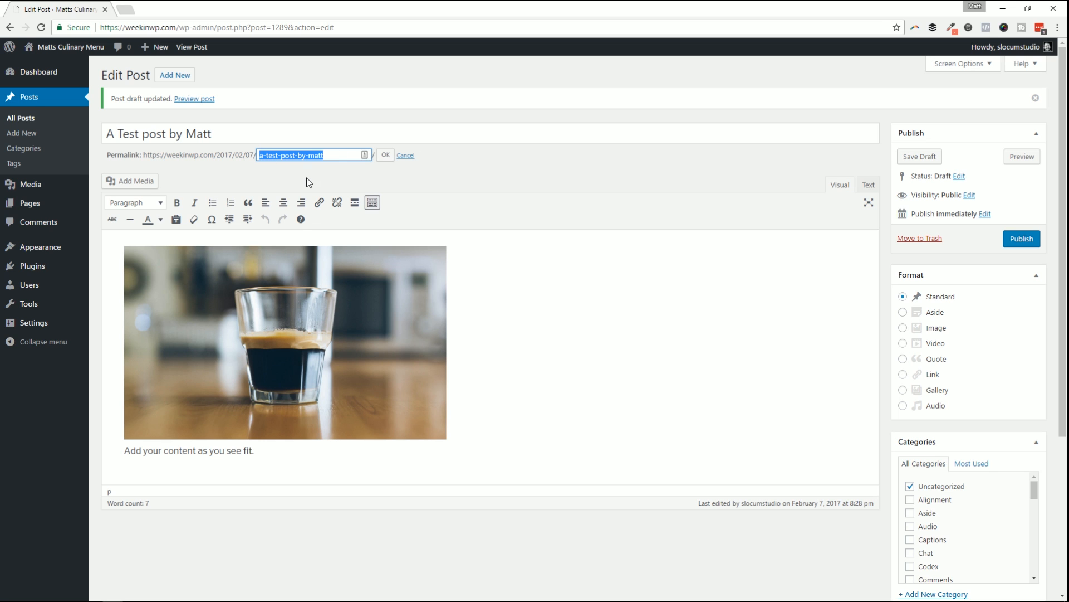
left_click(402, 156)
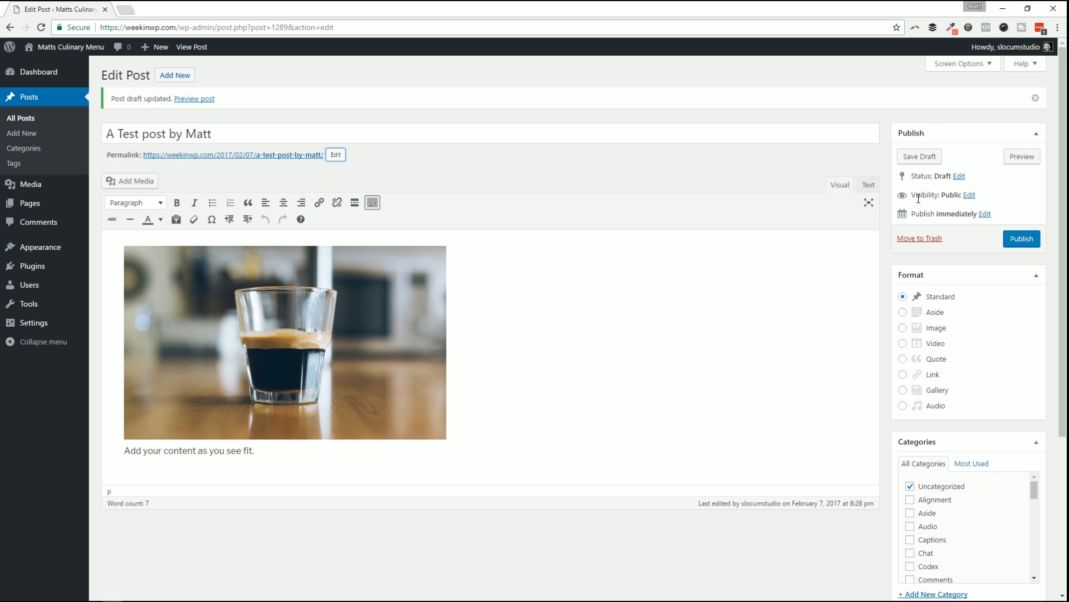
Keep status Draft and visibility Public, then open the publish date and time editor.
left_click(959, 176)
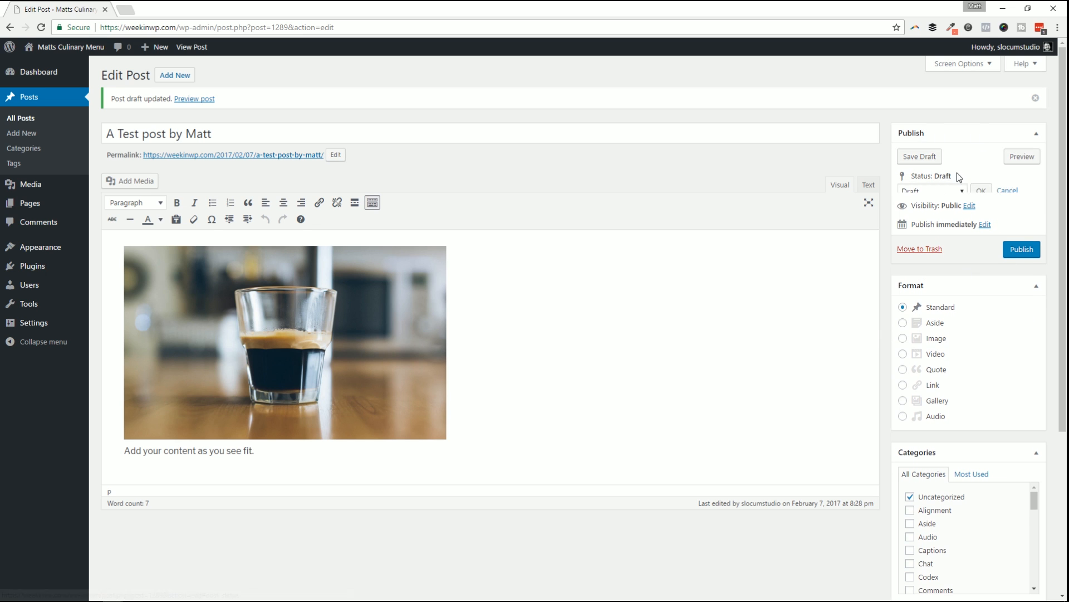
left_click(941, 193)
key("Escape")
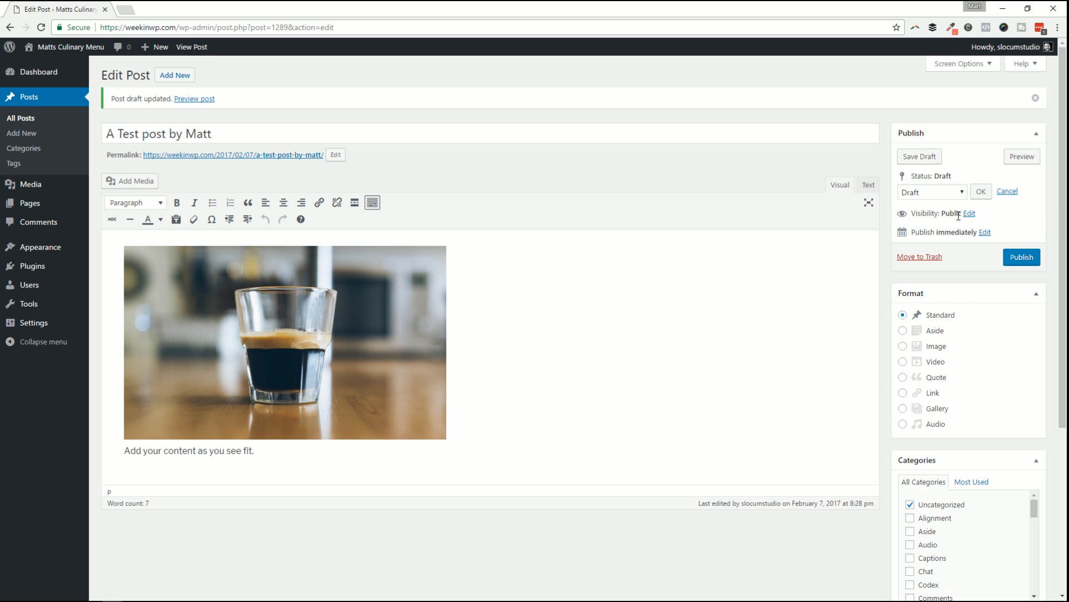
left_click(970, 213)
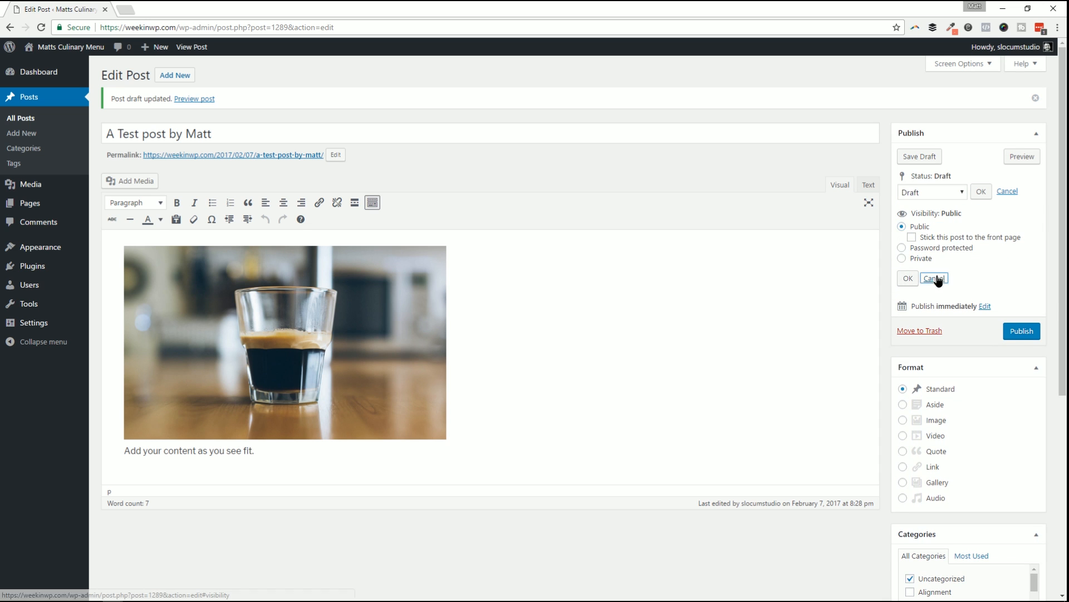
left_click(934, 278)
left_click(984, 233)
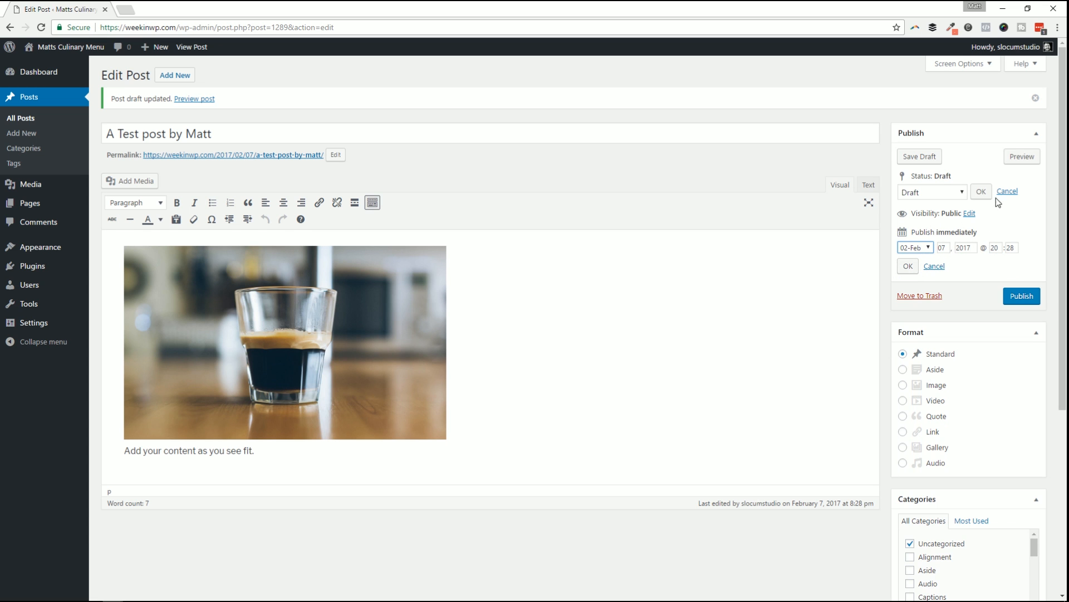
left_click(1023, 157)
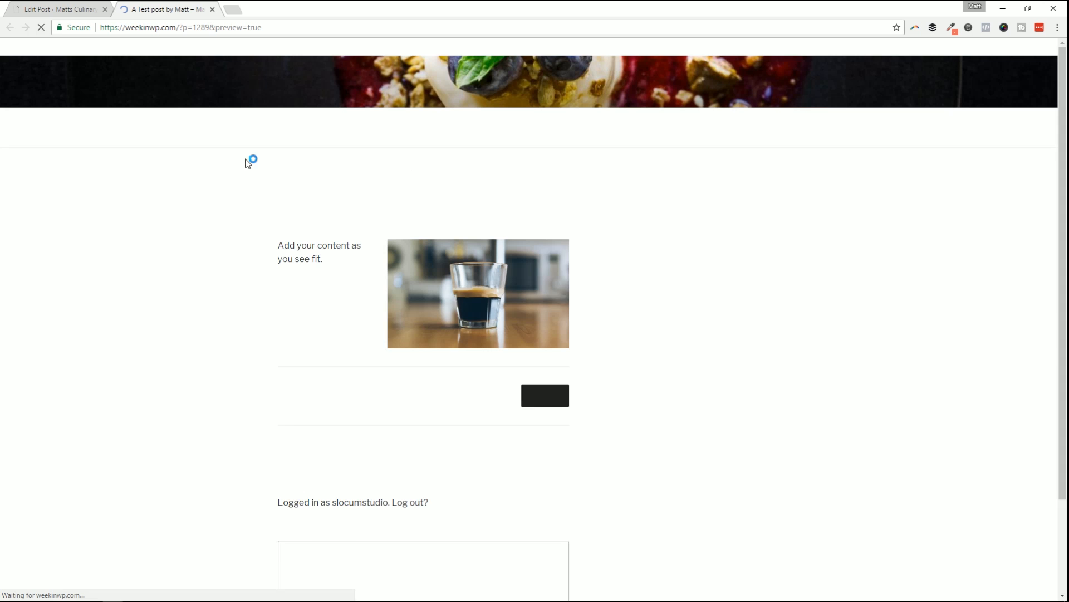
scroll(499, 284, "down", 4)
scroll(496, 283, "up", 4)
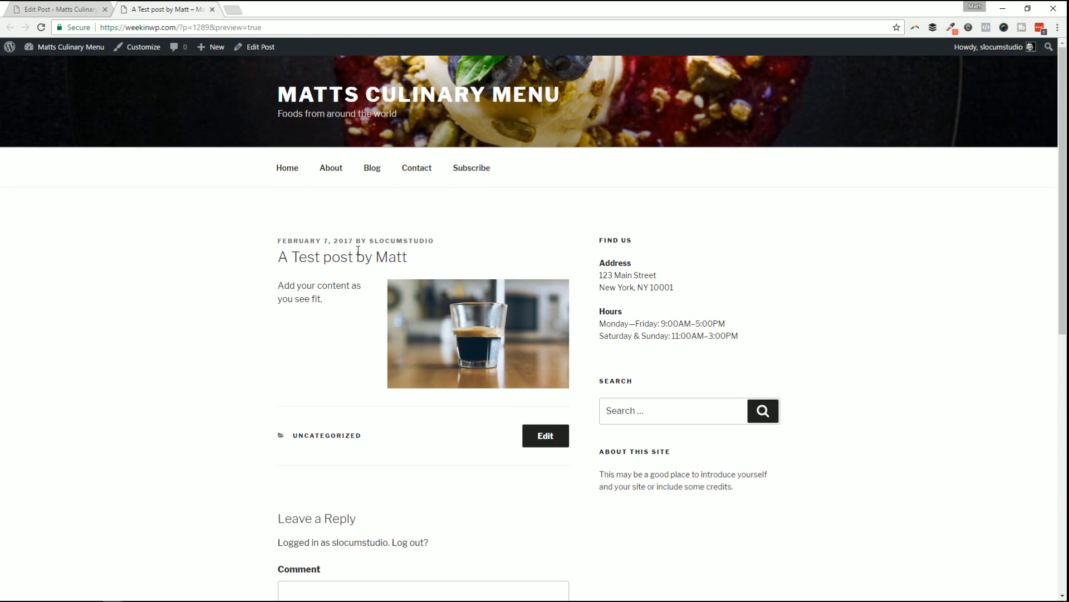
left_click(78, 9)
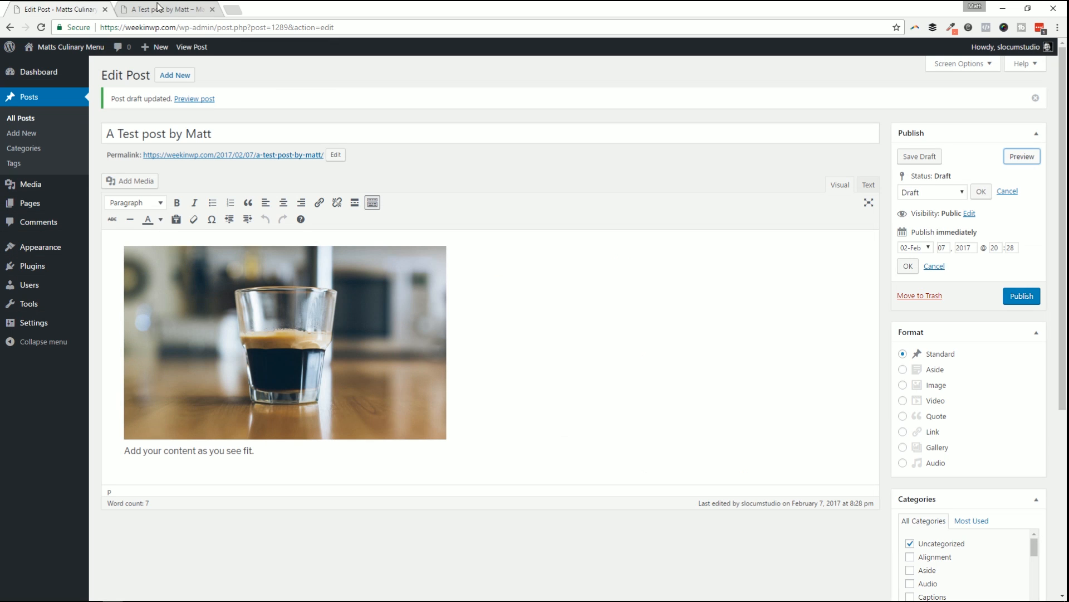
Scroll the Categories checklist and tick Excerpt, Formatting and Gallery for the draft.
scroll(955, 284, "down", 3)
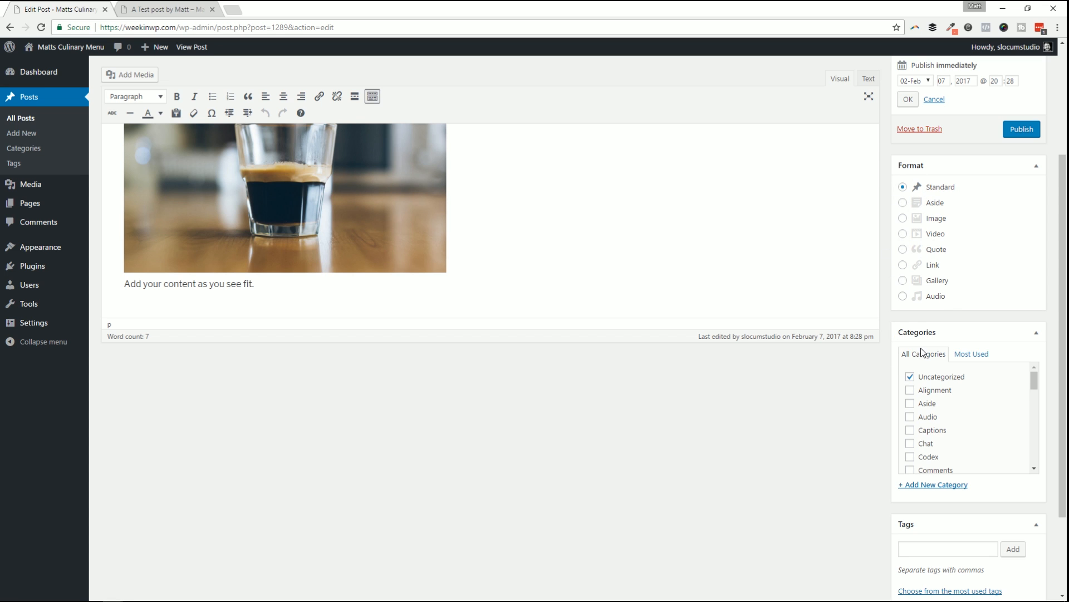
scroll(966, 377, "down", 2)
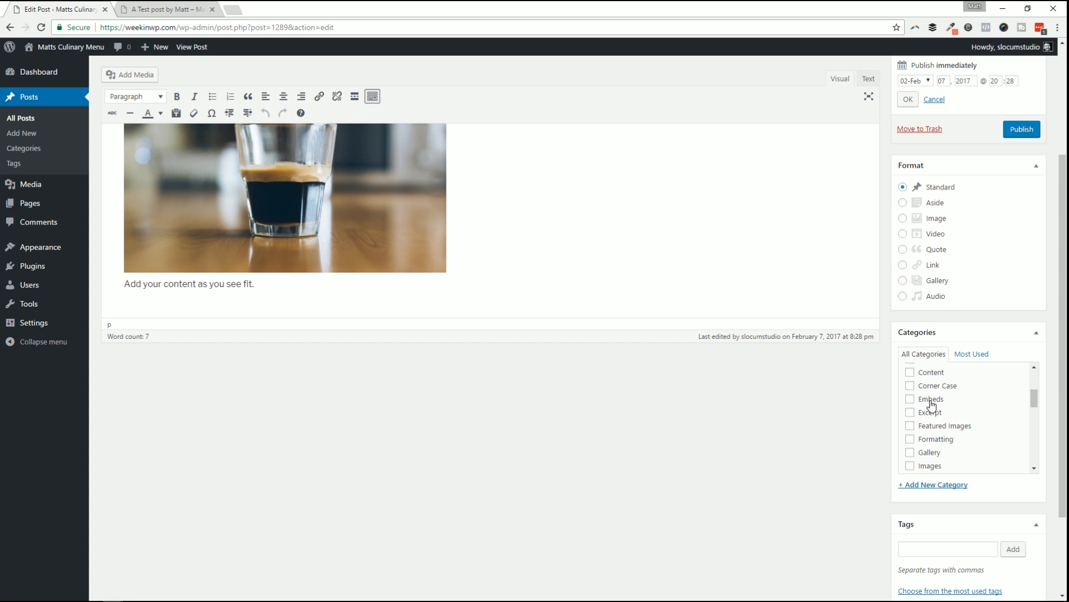
scroll(873, 387, "down", 2)
scroll(914, 317, "up", 3)
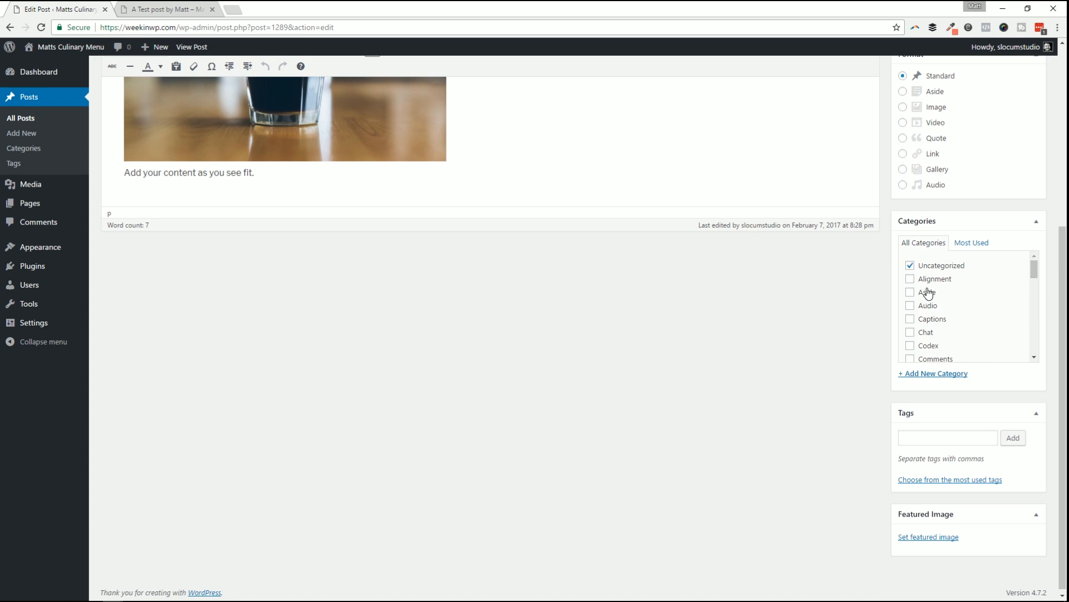
scroll(927, 291, "up", 3)
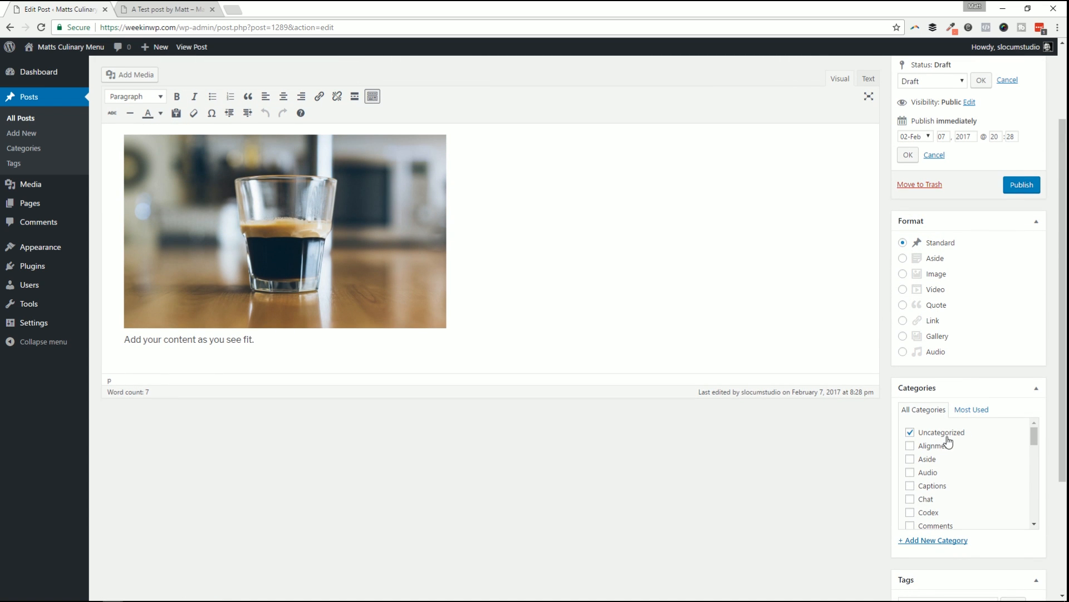
scroll(935, 446, "down", 2)
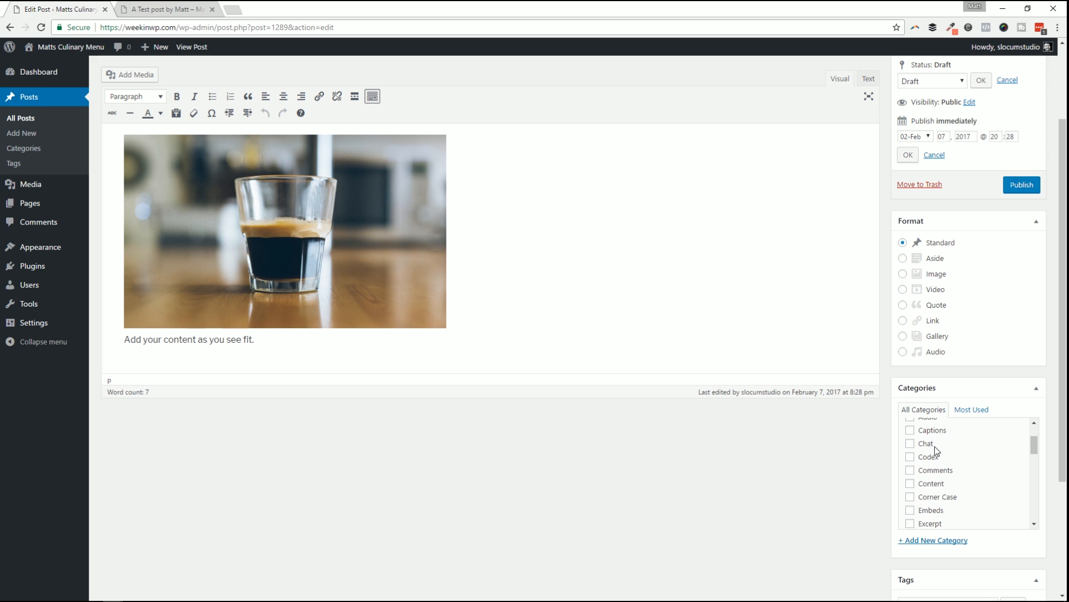
left_click(931, 468)
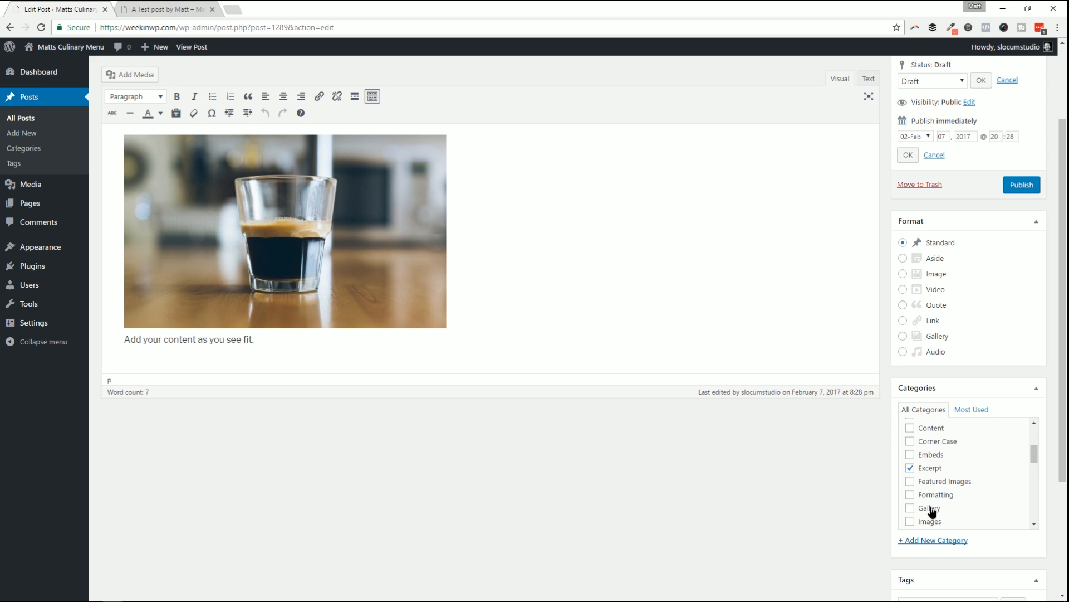
left_click(929, 506)
left_click(939, 495)
scroll(939, 357, "down", 3)
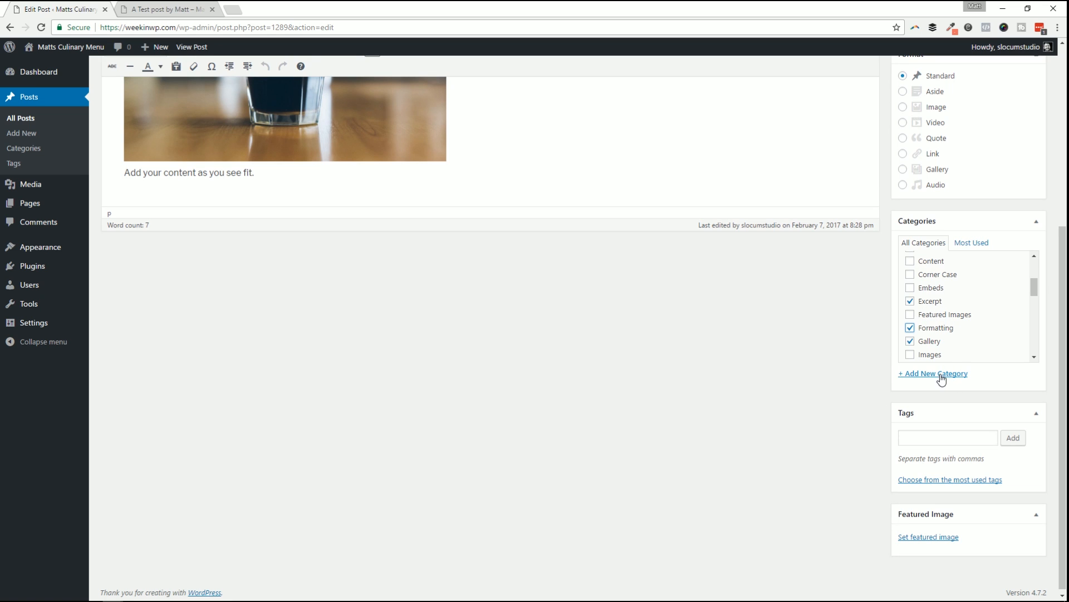
Create the new category 'Matts Podcast' and assign it to the post.
left_click(924, 378)
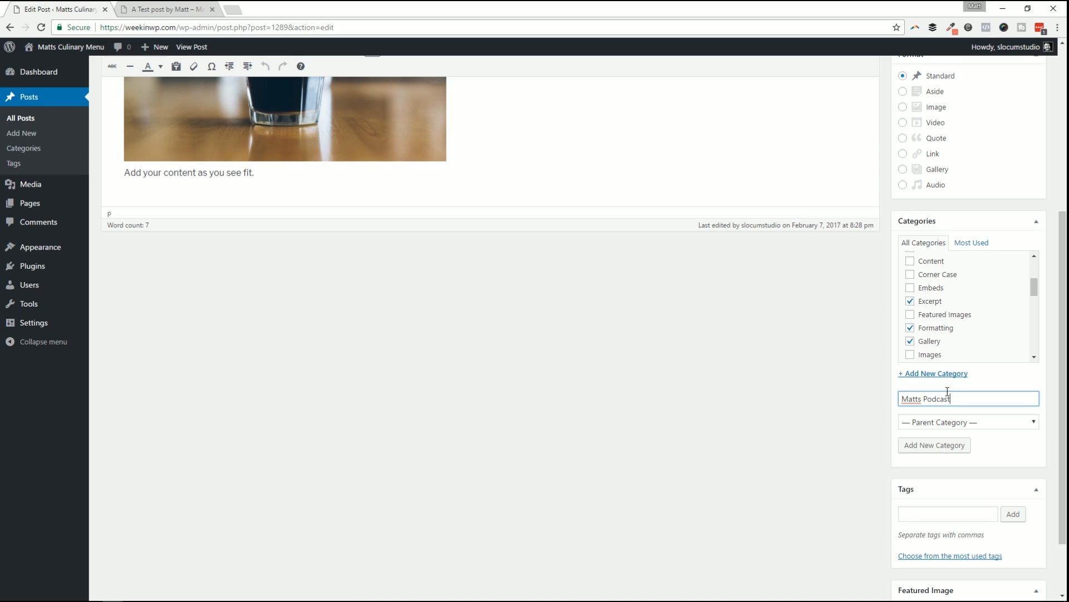
left_click(950, 444)
scroll(982, 324, "up", 4)
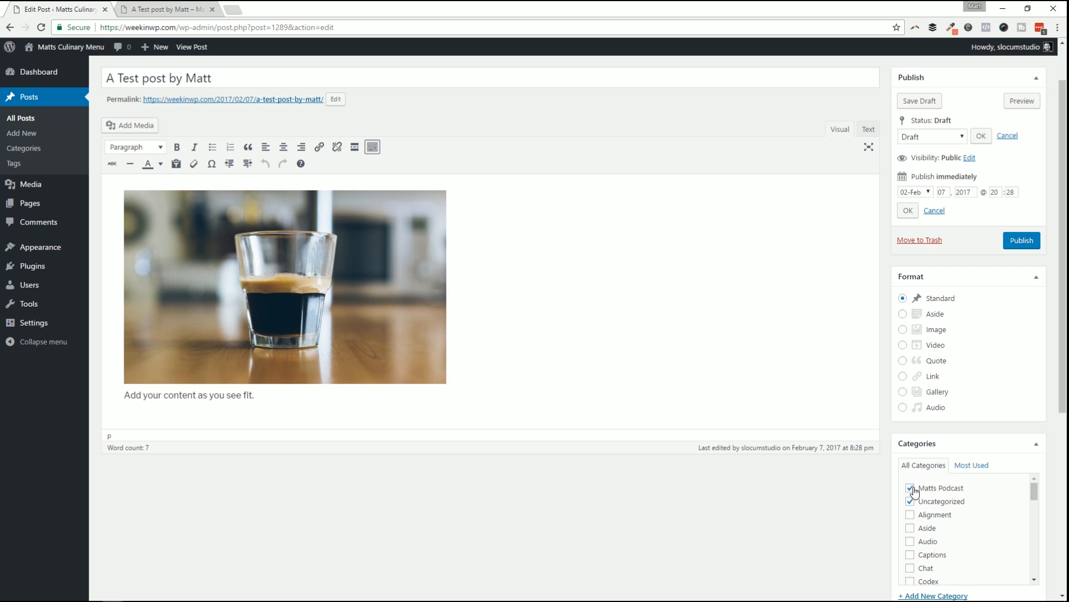
scroll(943, 496, "down", 3)
scroll(839, 476, "down", 5)
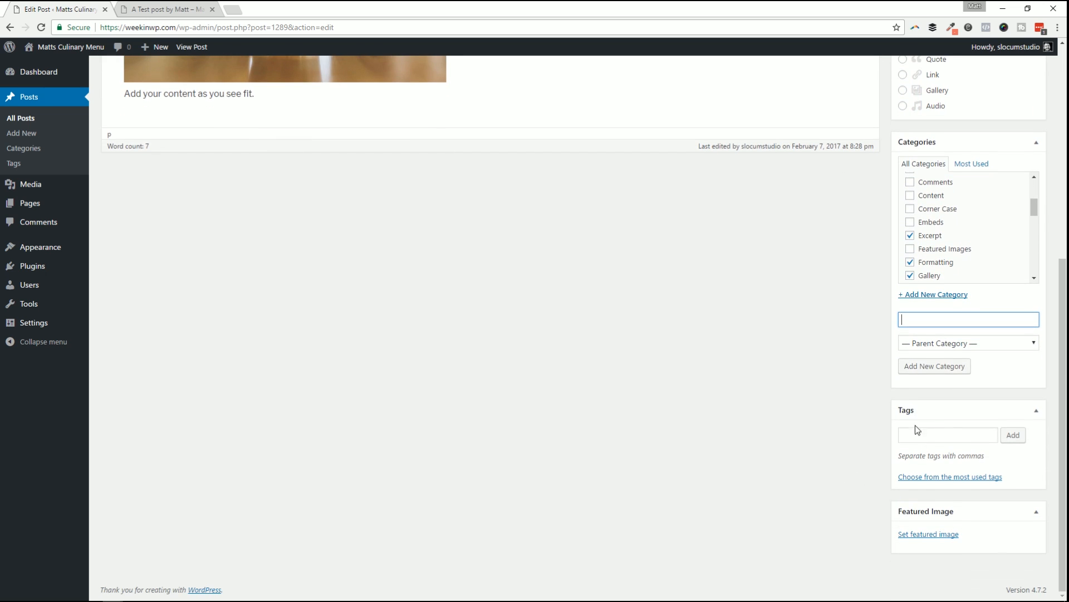
Add the tag 'Test tag' to the post.
left_click(930, 433)
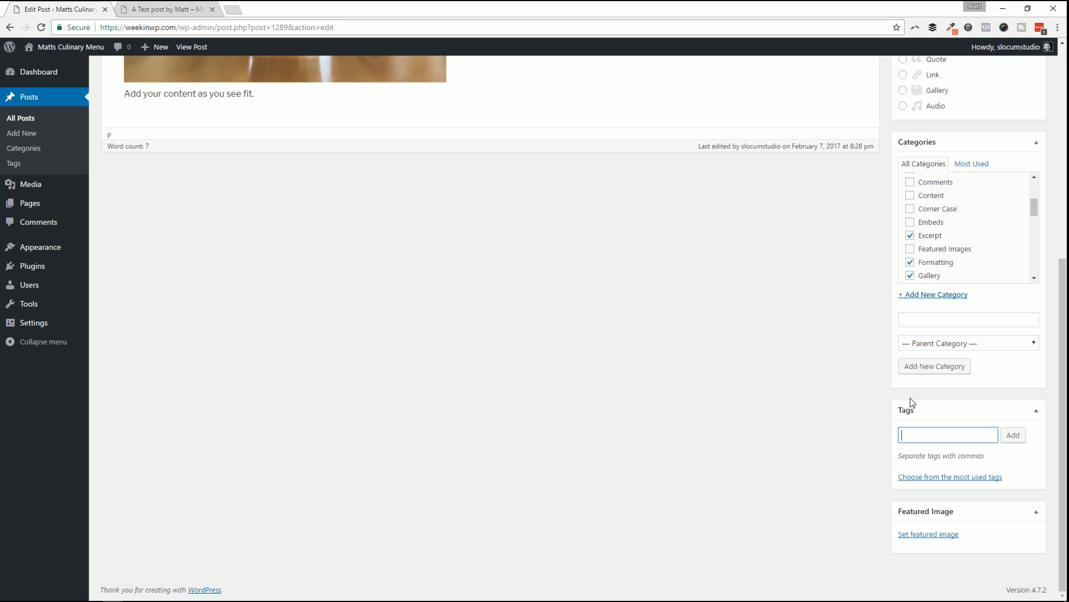
type("Test tag")
left_click(1013, 435)
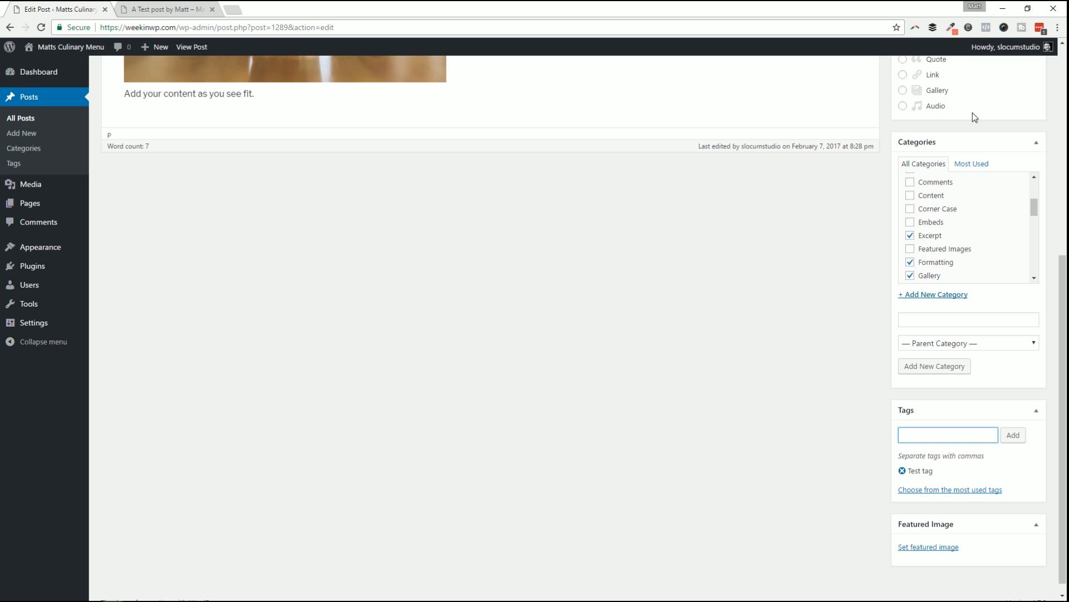
scroll(987, 205, "up", 9)
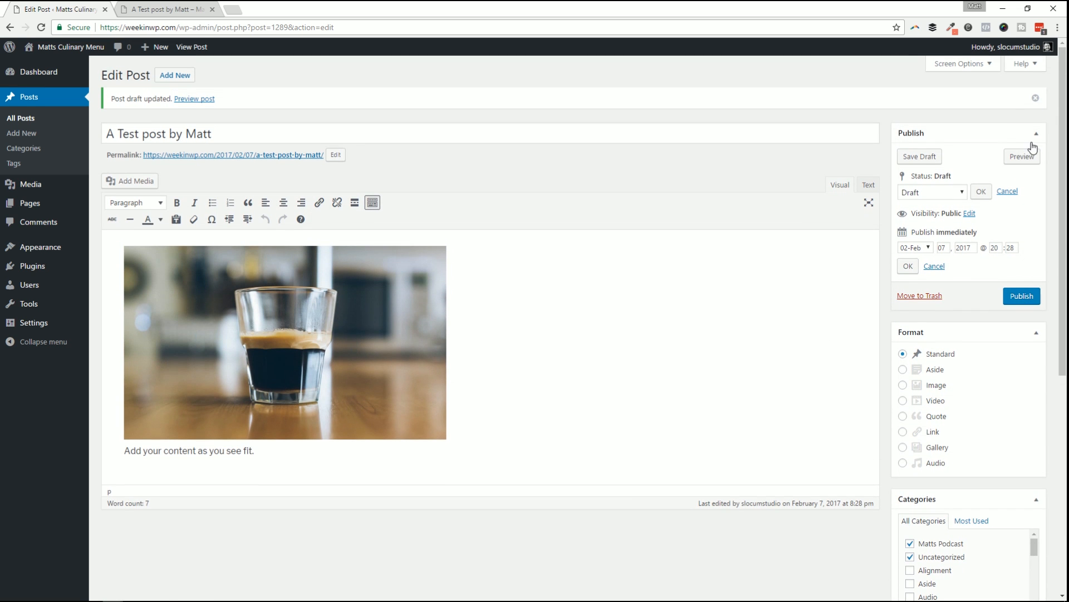
left_click(1022, 156)
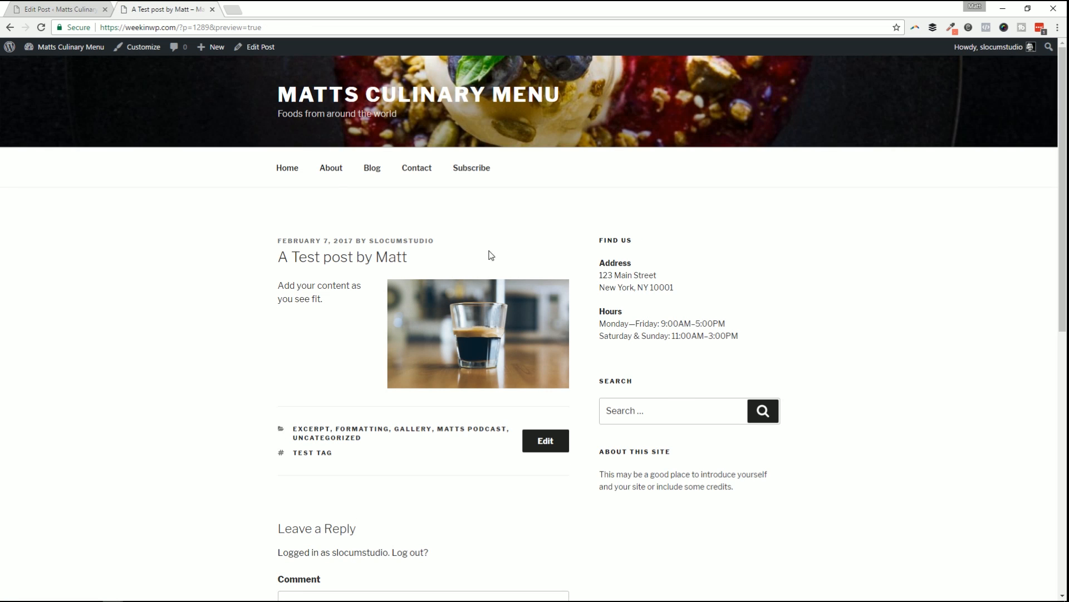
scroll(356, 249, "down", 2)
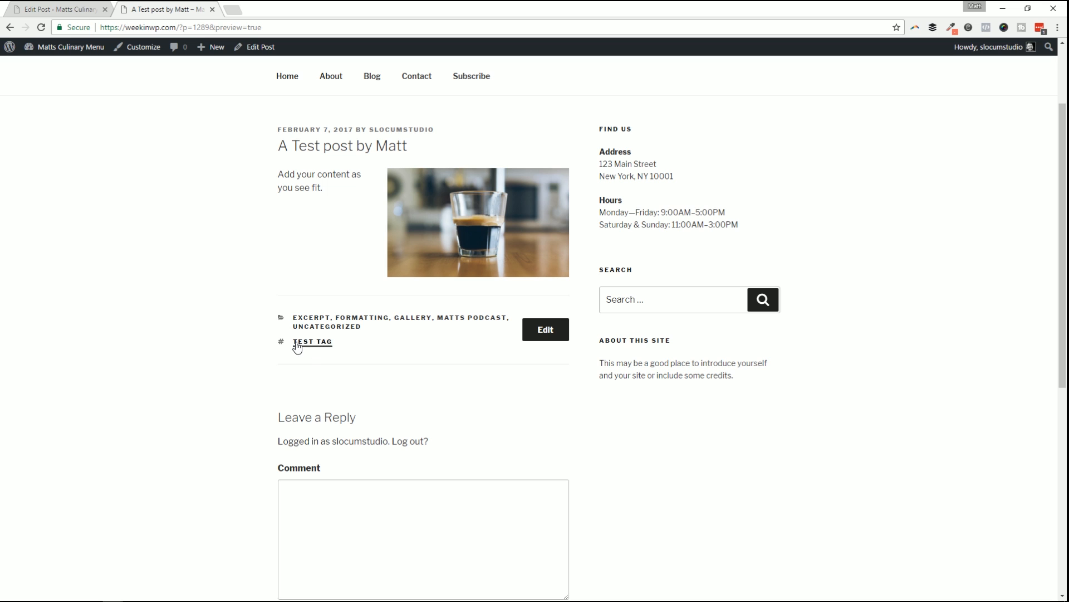
scroll(680, 313, "up", 2)
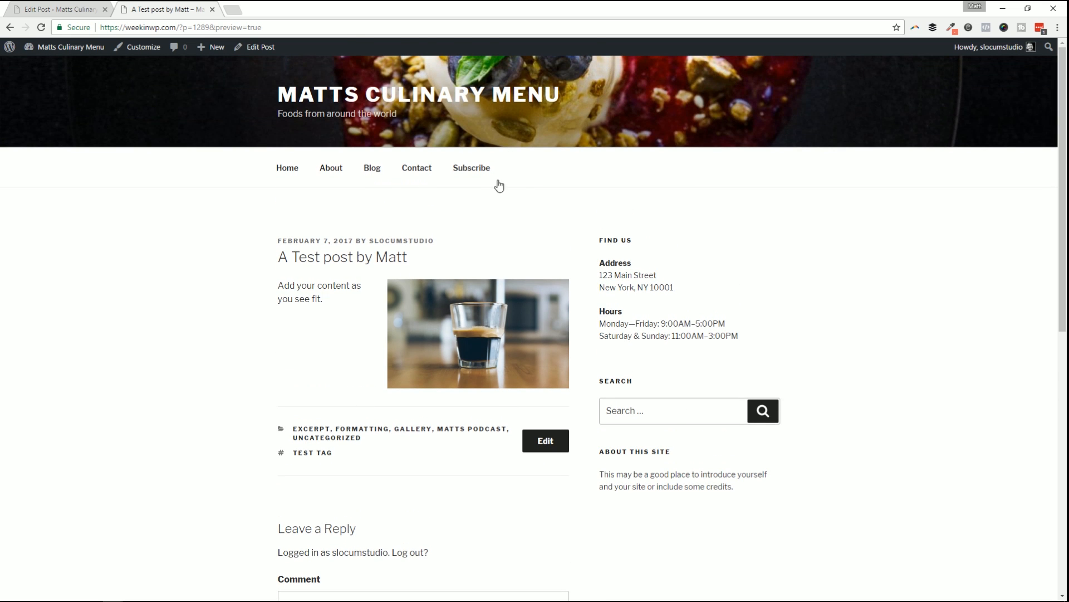
scroll(739, 240, "down", 2)
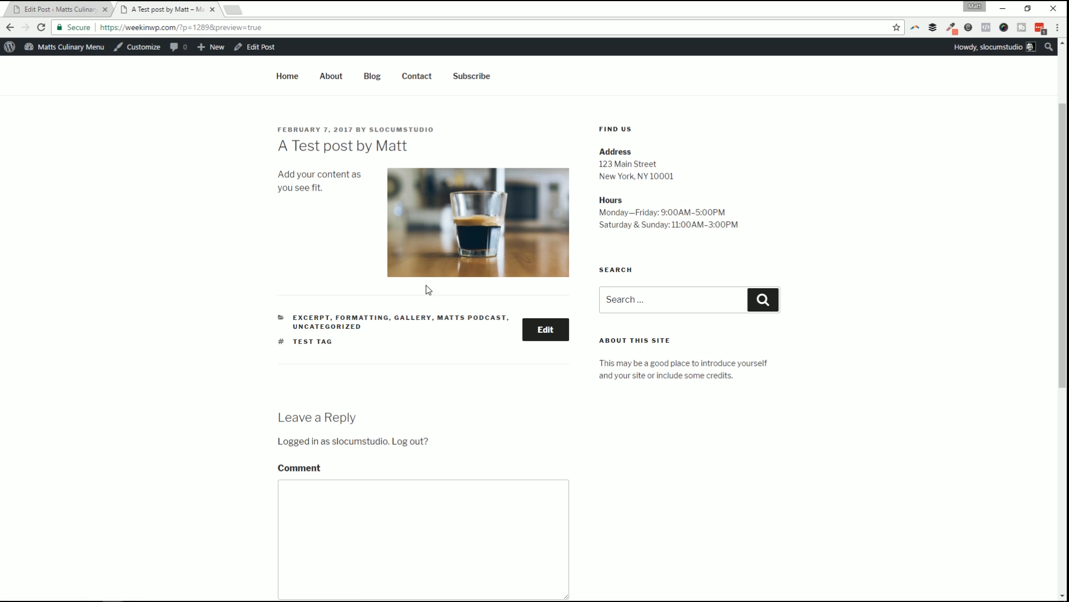
Back in the post editor, set the cookie photo as featured image and publish the post.
left_click(47, 5)
scroll(904, 402, "down", 7)
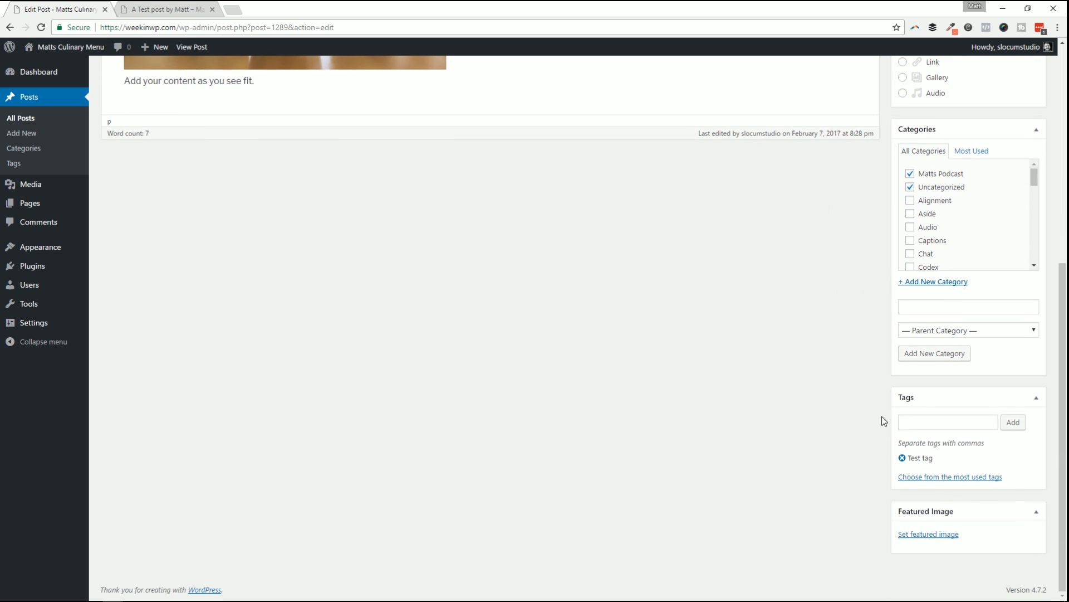
left_click(913, 535)
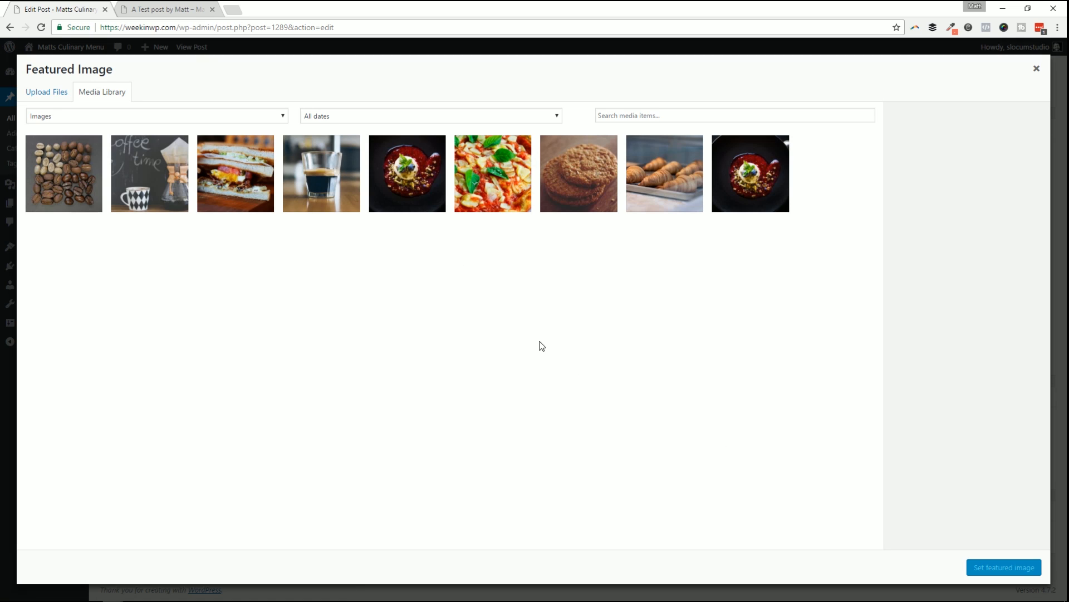
left_click(582, 173)
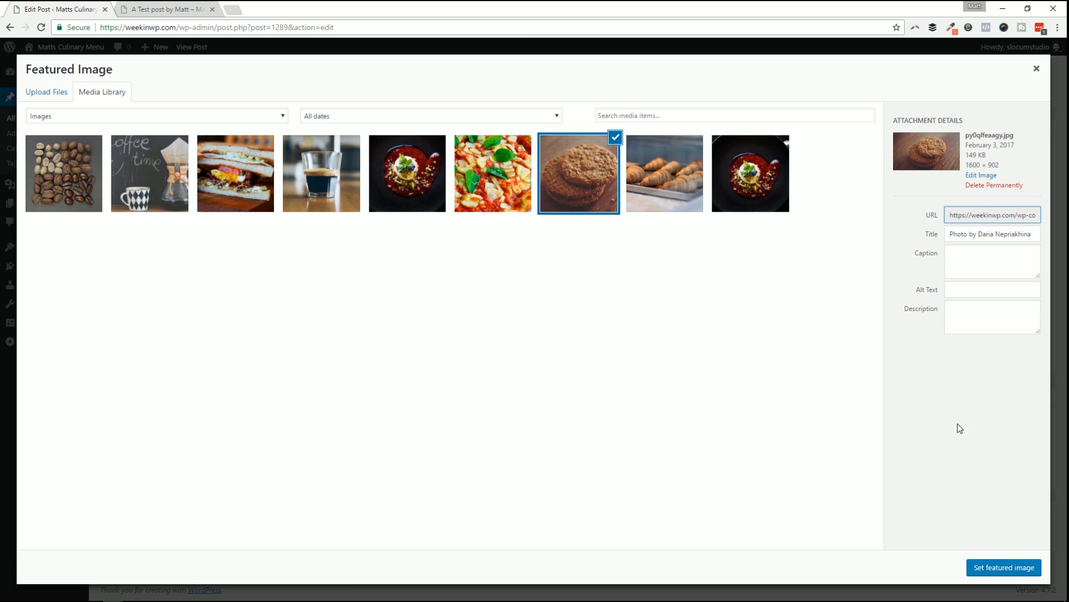
left_click(1000, 558)
scroll(998, 483, "up", 10)
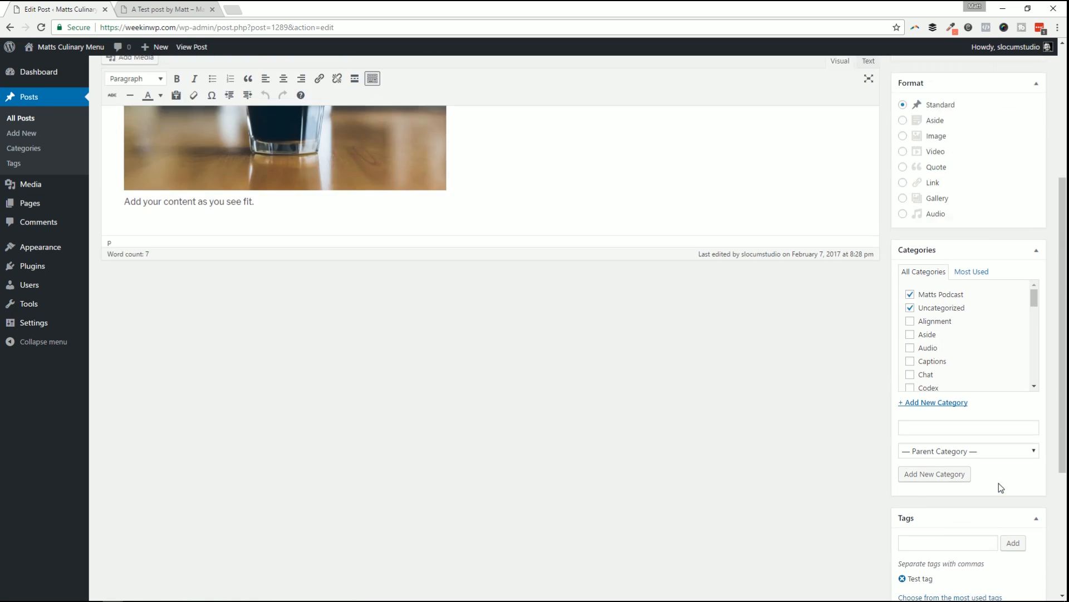
left_click(1022, 295)
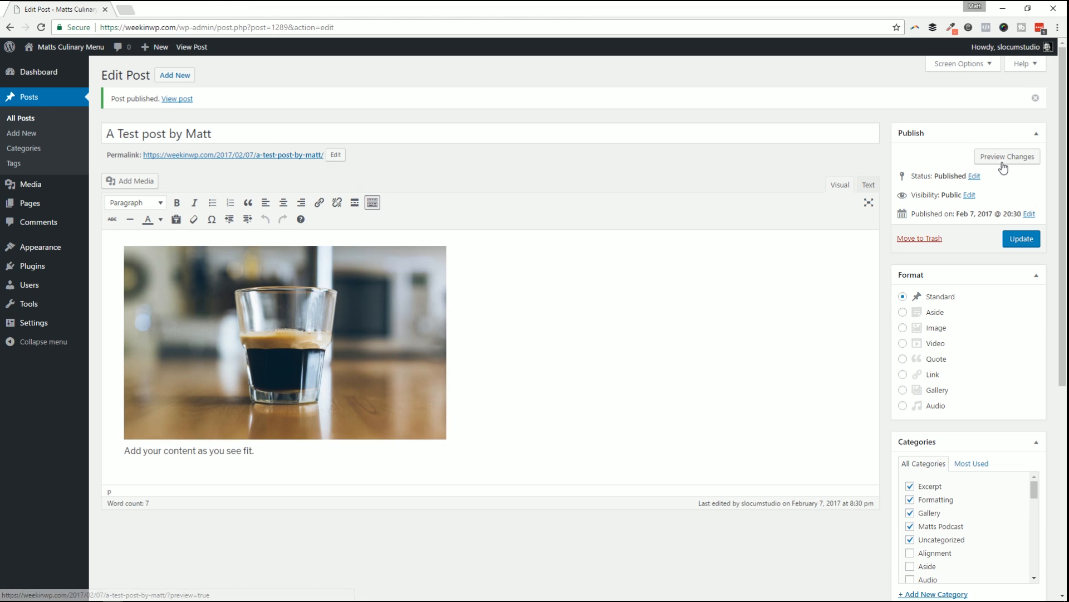
Preview 'A Test post by Matt' and scroll to check the wide cookie photo banner.
left_click(1001, 157)
scroll(509, 252, "down", 2)
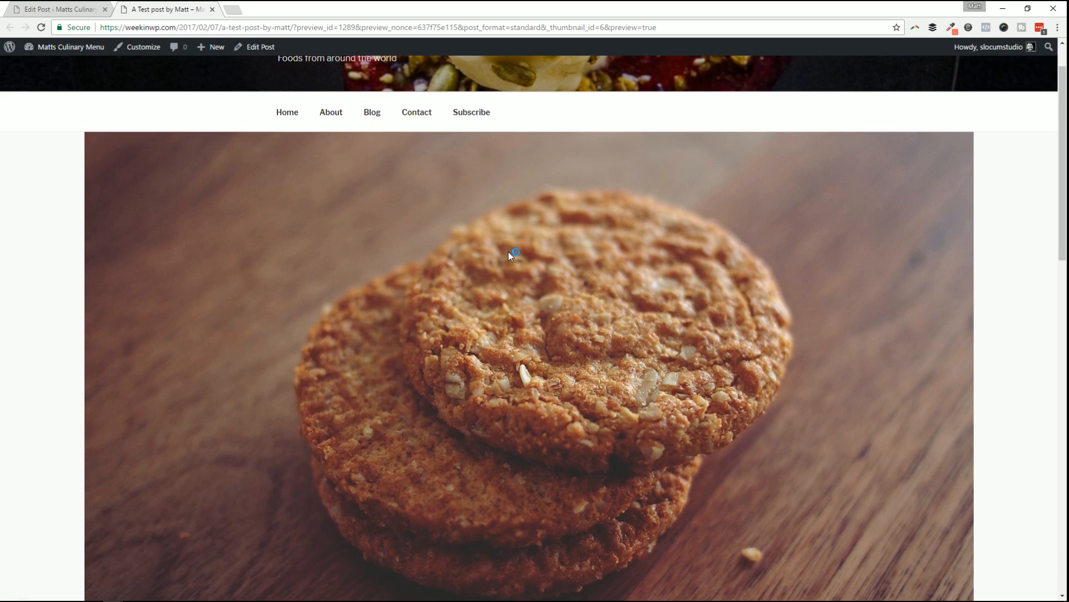
scroll(504, 247, "down", 4)
scroll(548, 265, "up", 6)
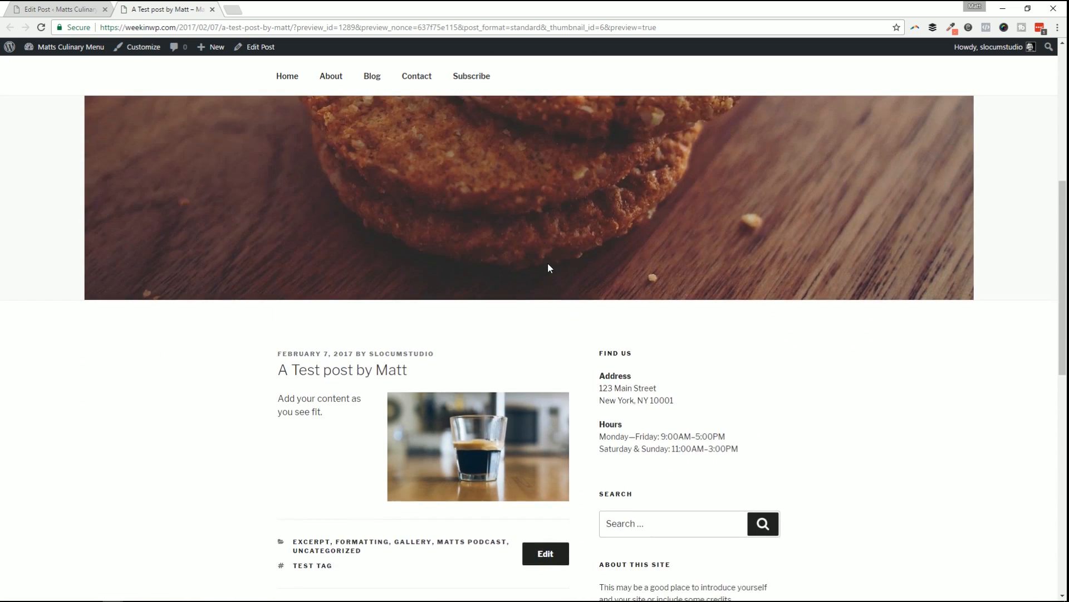
scroll(548, 268, "up", 2)
scroll(548, 267, "down", 4)
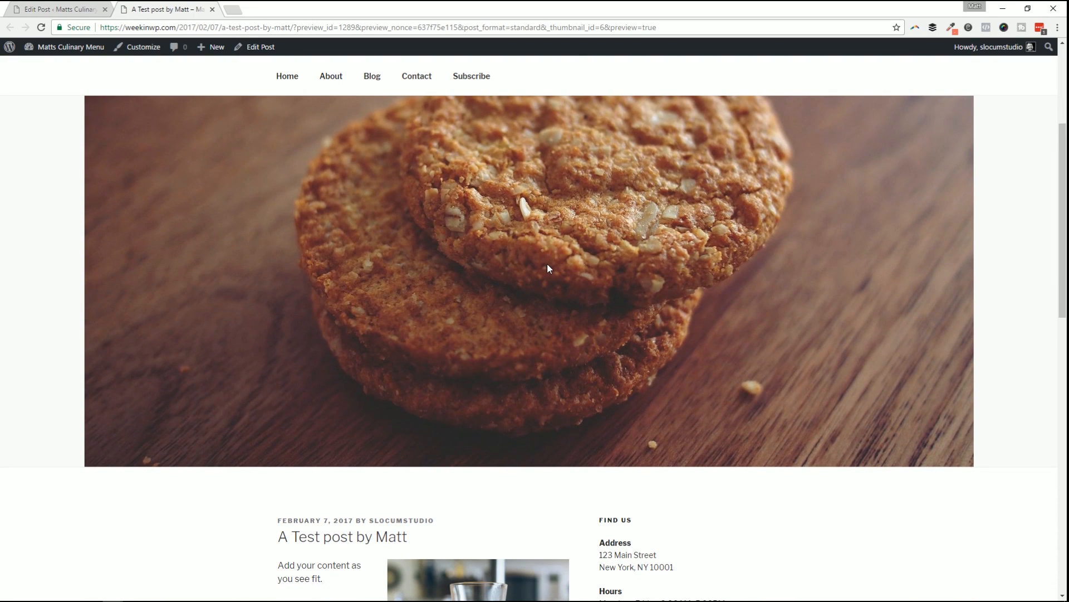
scroll(637, 310, "down", 3)
scroll(754, 319, "up", 5)
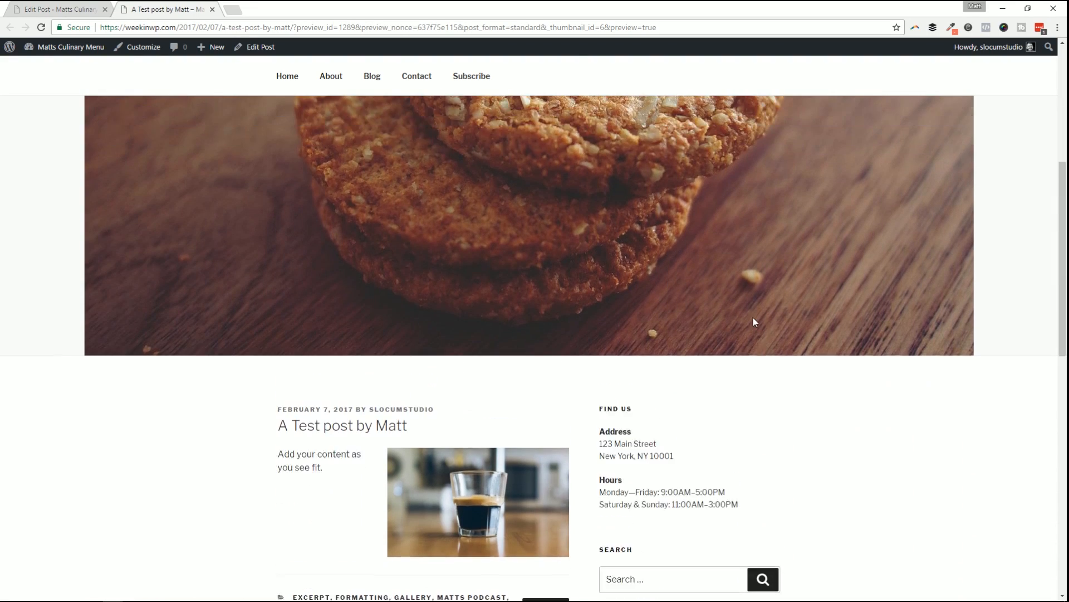
scroll(511, 350, "down", 4)
scroll(720, 296, "up", 5)
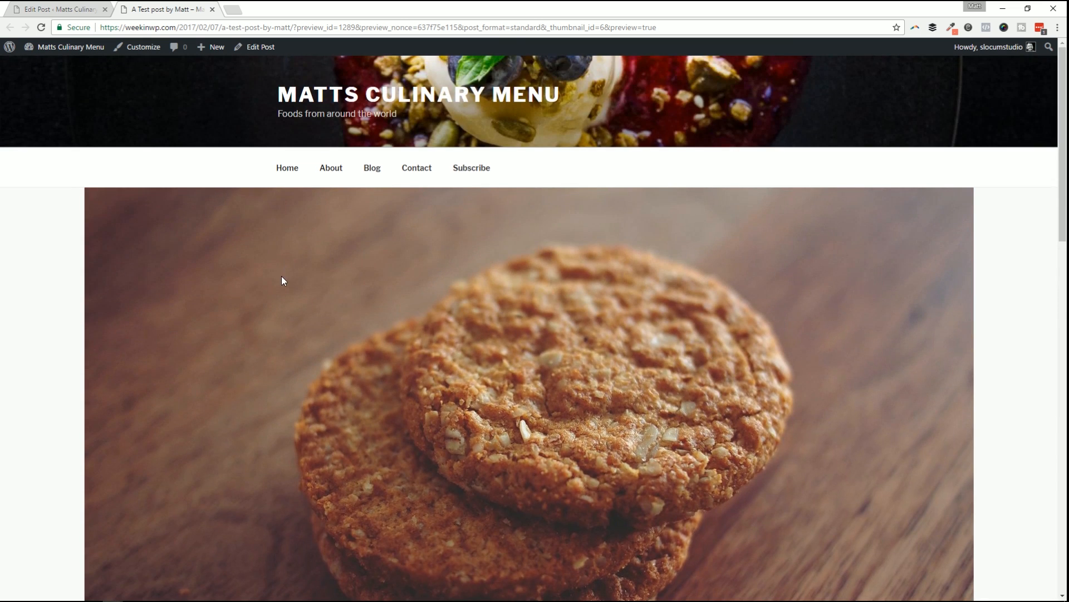
scroll(295, 245, "down", 2)
scroll(680, 261, "down", 5)
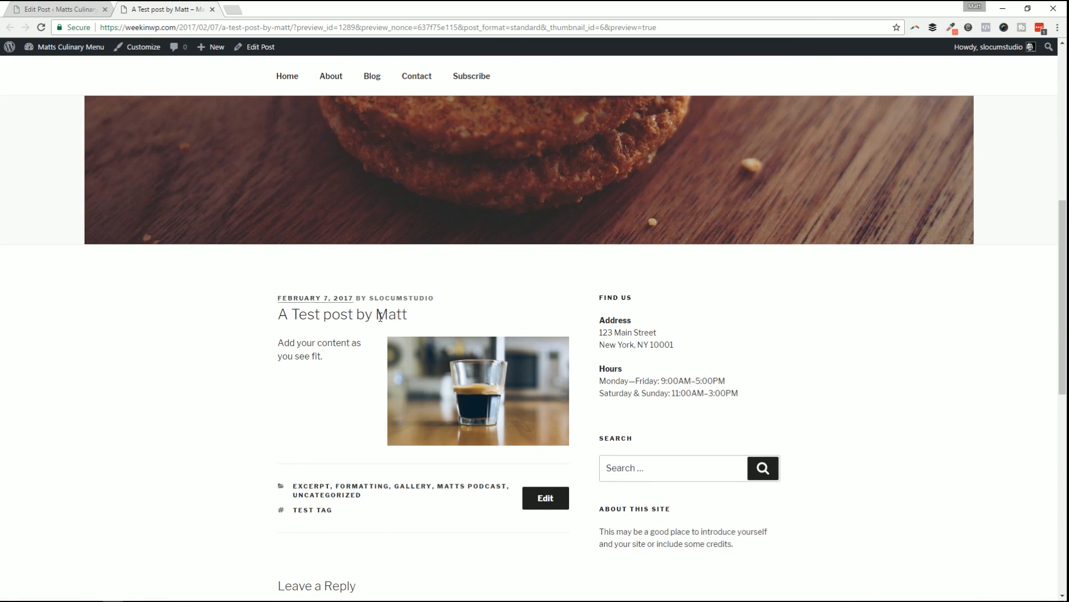
scroll(370, 328, "down", 3)
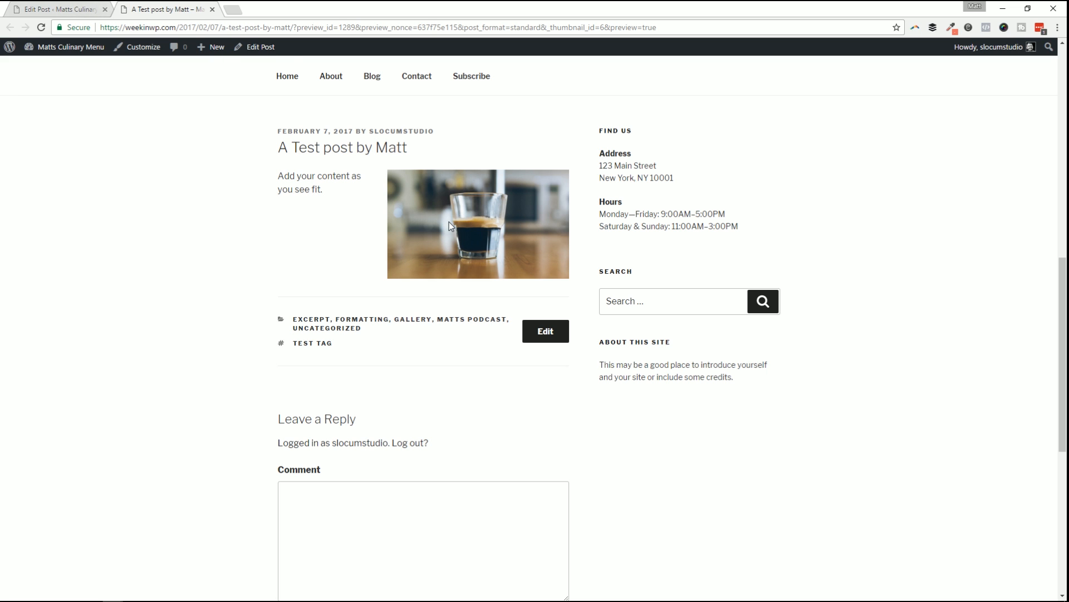
scroll(363, 199, "up", 5)
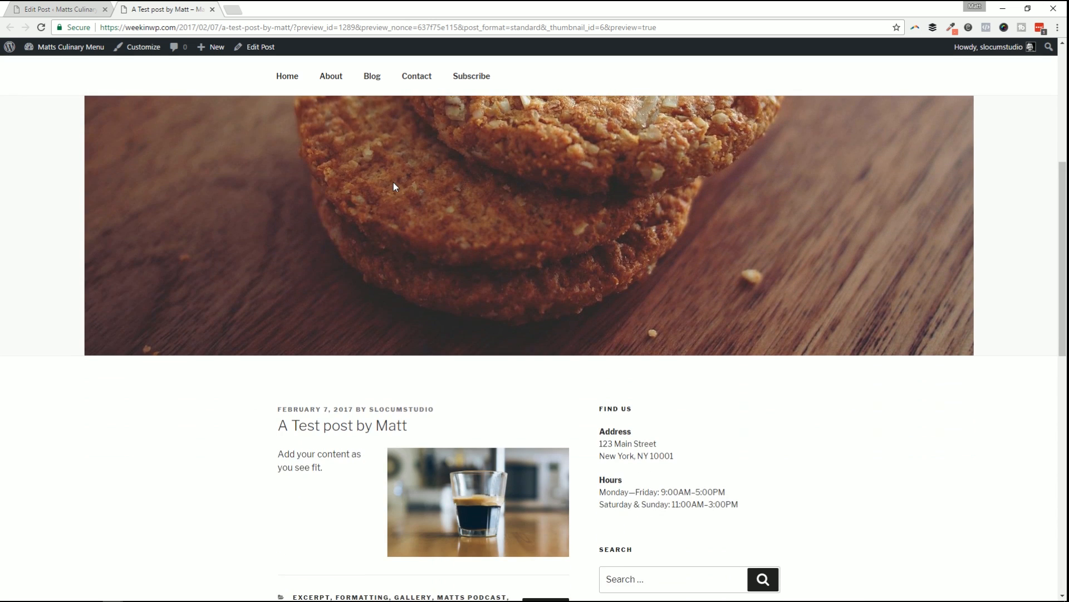
scroll(396, 184, "down", 3)
scroll(410, 157, "up", 5)
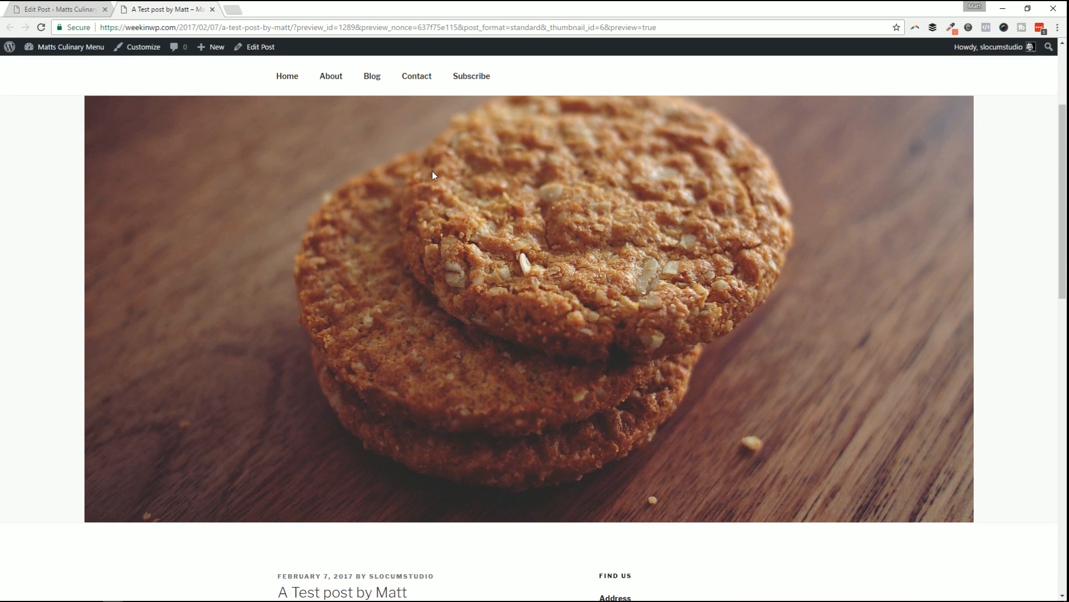
Back in the Edit Post tab, delete the coffee photo from the post body.
left_click(92, 5)
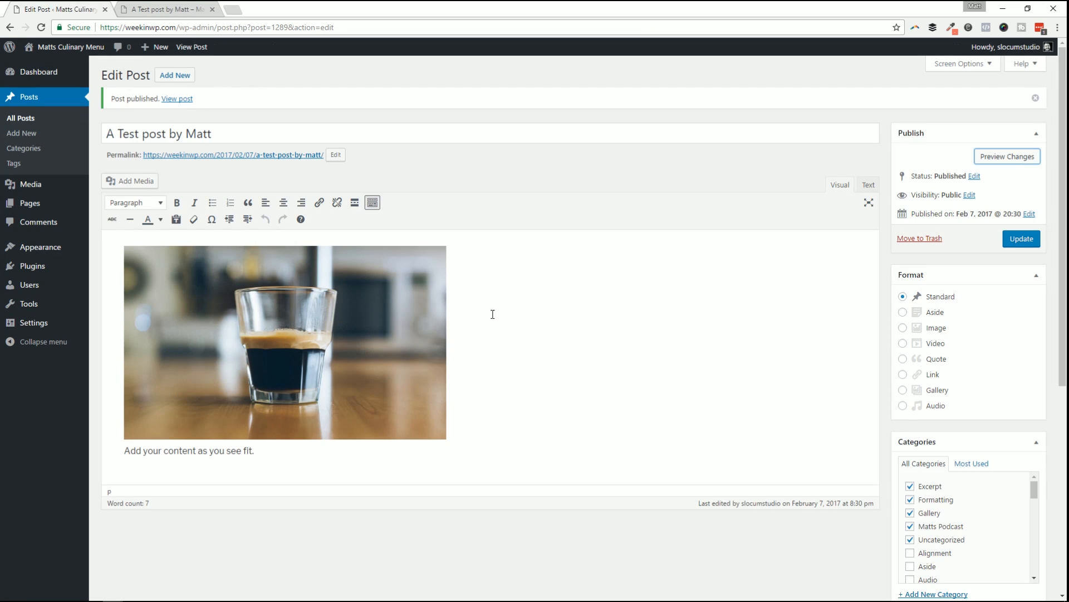
scroll(888, 420, "down", 6)
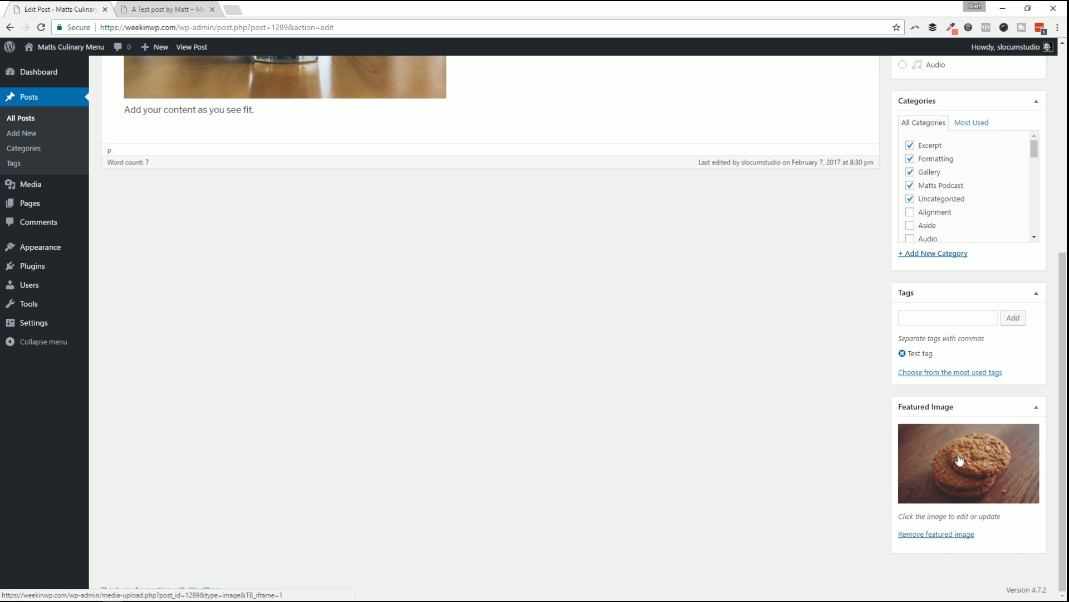
scroll(988, 481, "up", 6)
scroll(962, 497, "down", 5)
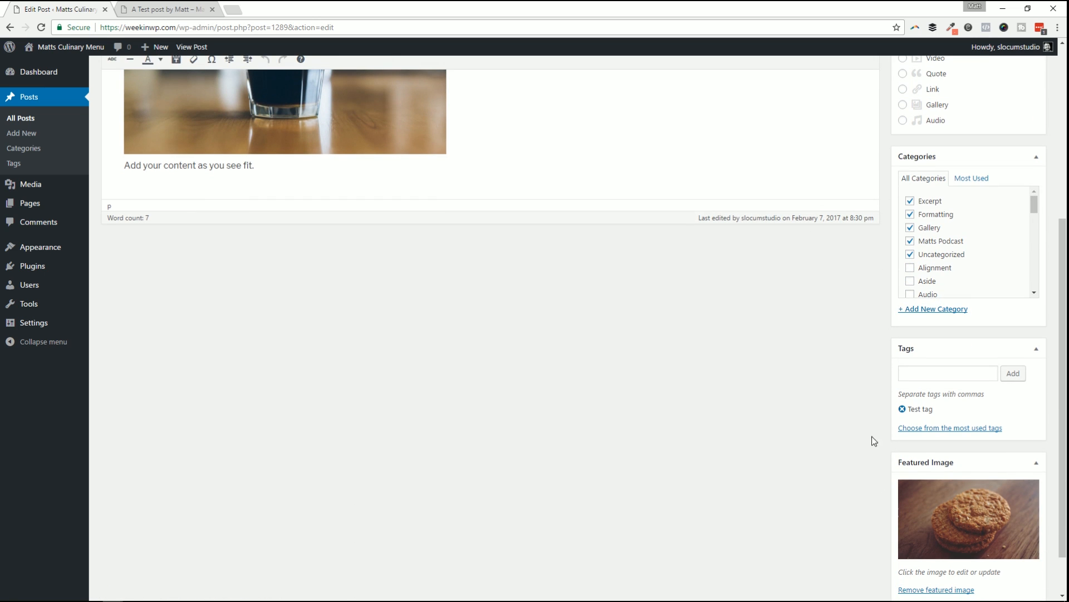
scroll(643, 358, "up", 5)
scroll(637, 406, "down", 6)
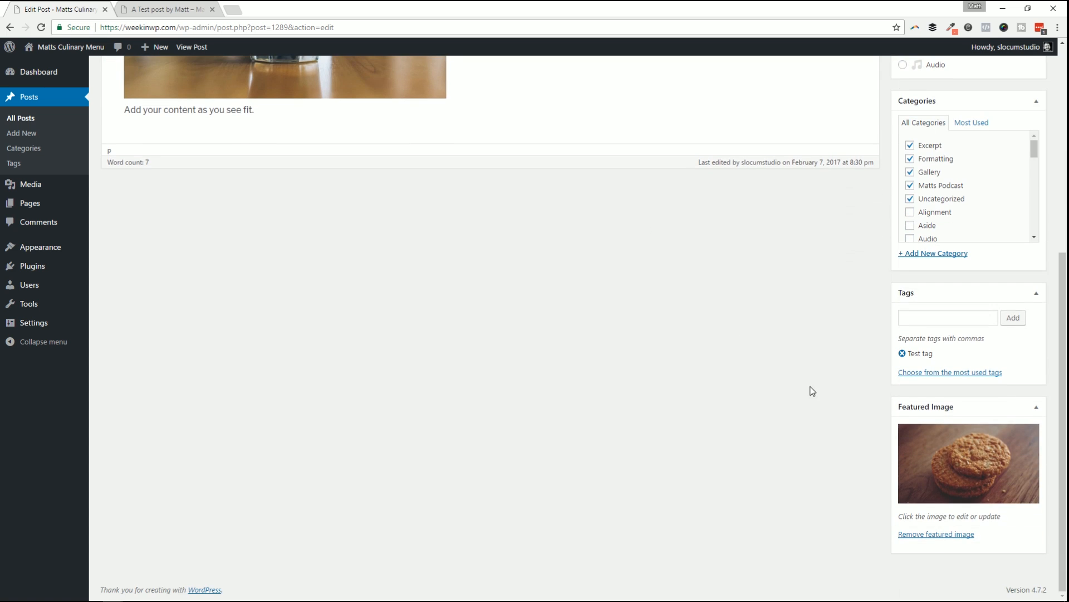
scroll(707, 432, "up", 5)
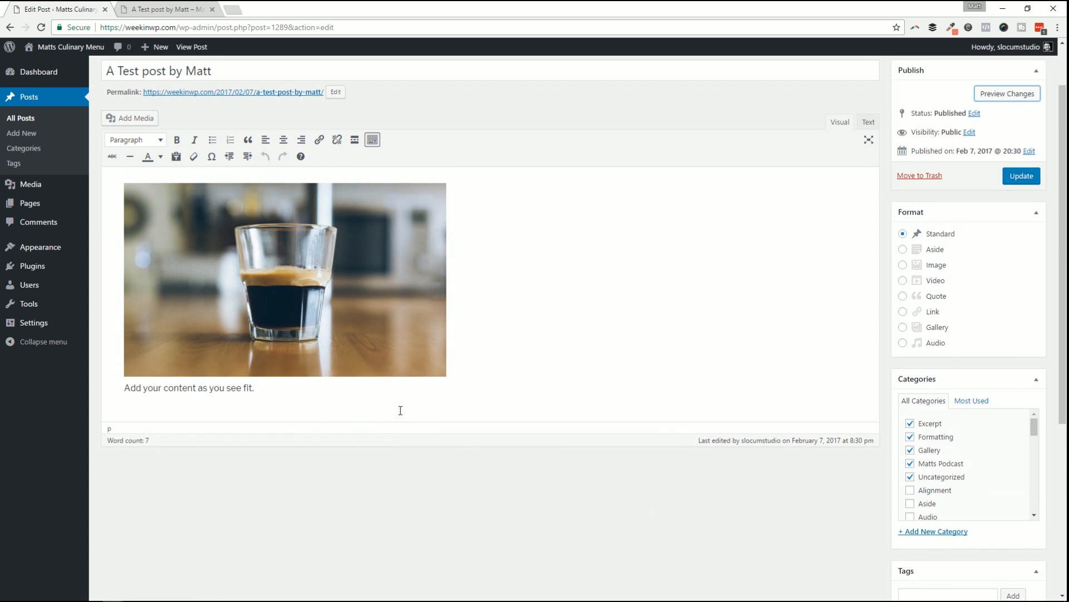
left_click(335, 330)
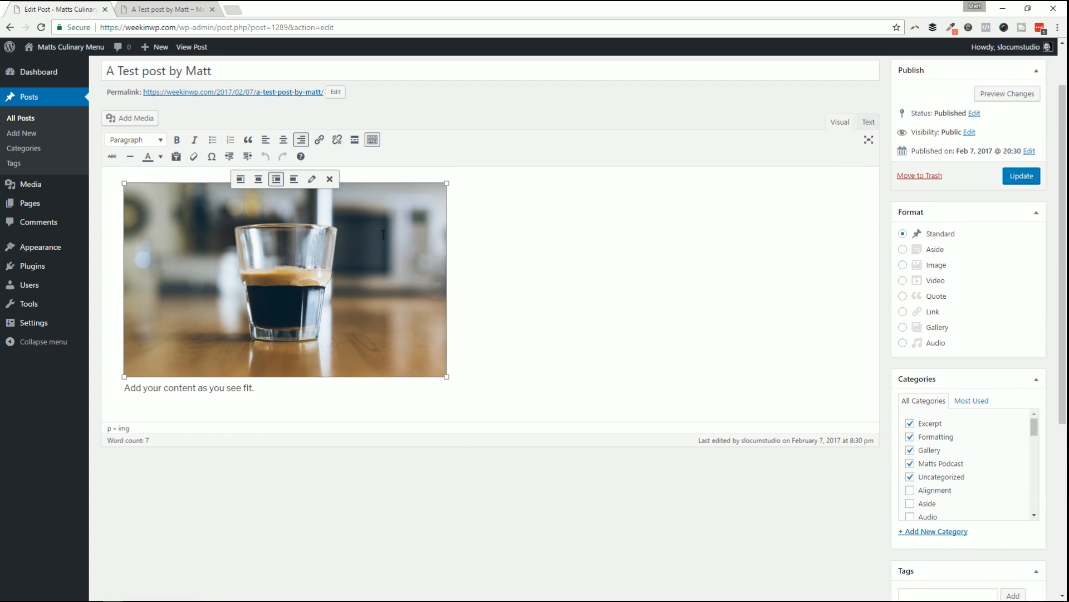
left_click(329, 180)
Update the post and go to the Posts > Categories page.
left_click(1022, 176)
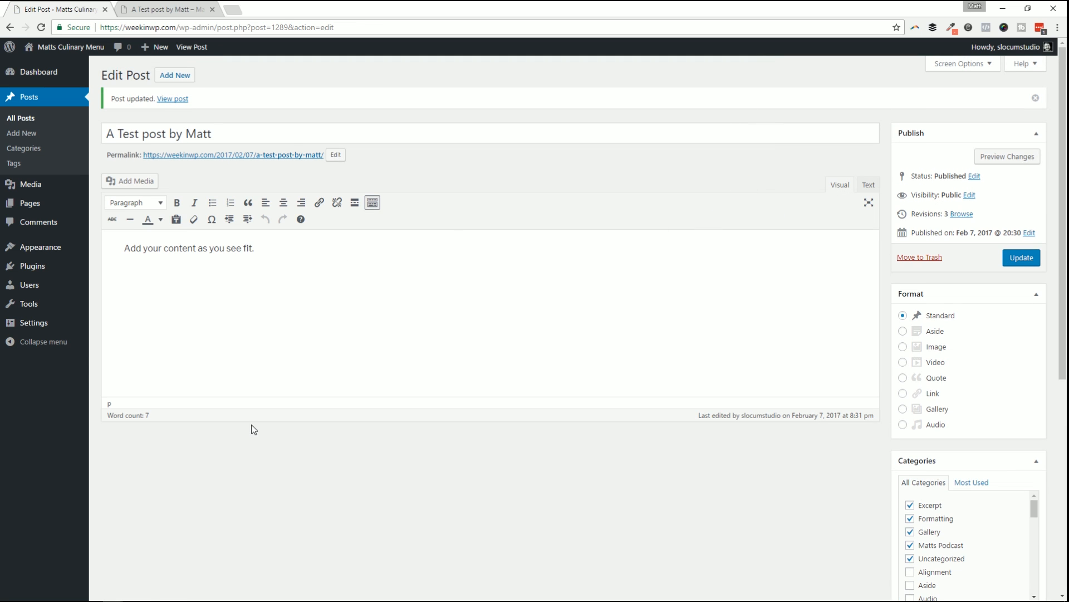
scroll(942, 539, "down", 1)
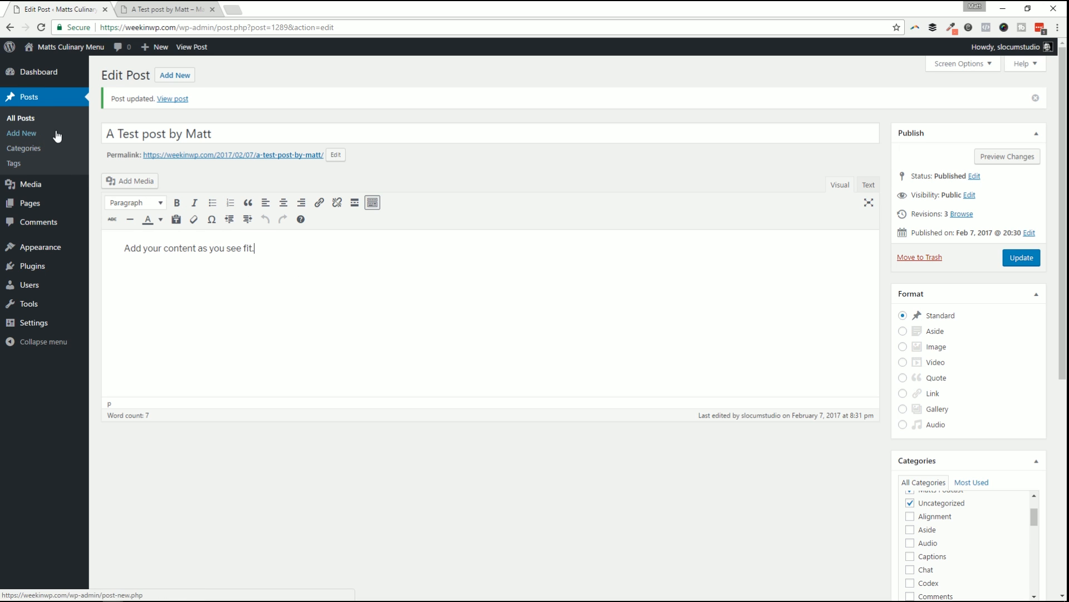
left_click(27, 148)
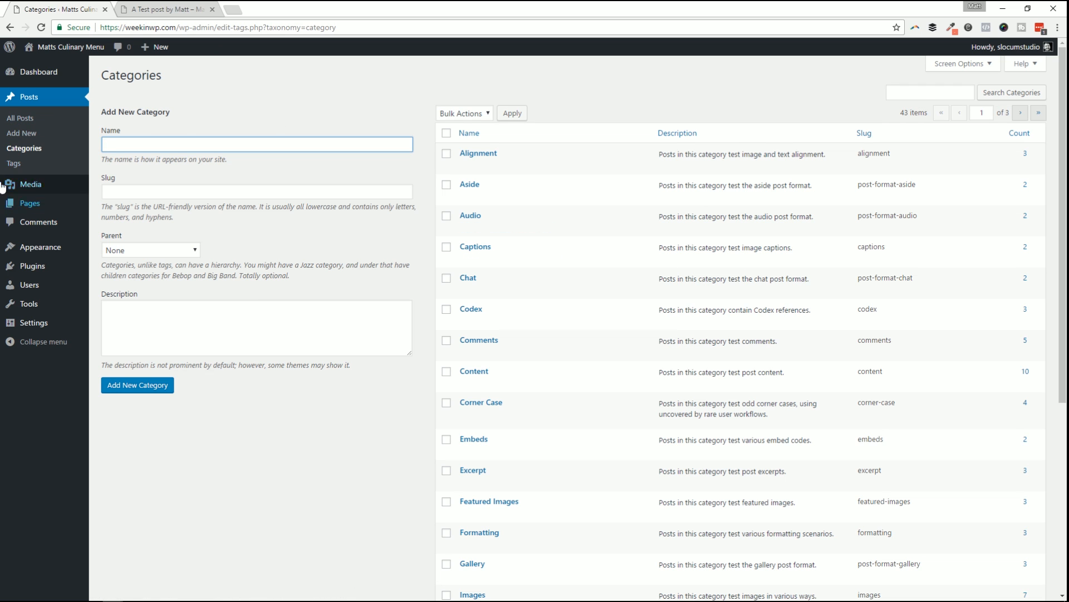
Browse the Categories page, then the Tags page, and return to All Posts.
scroll(582, 367, "down", 3)
scroll(157, 176, "up", 3)
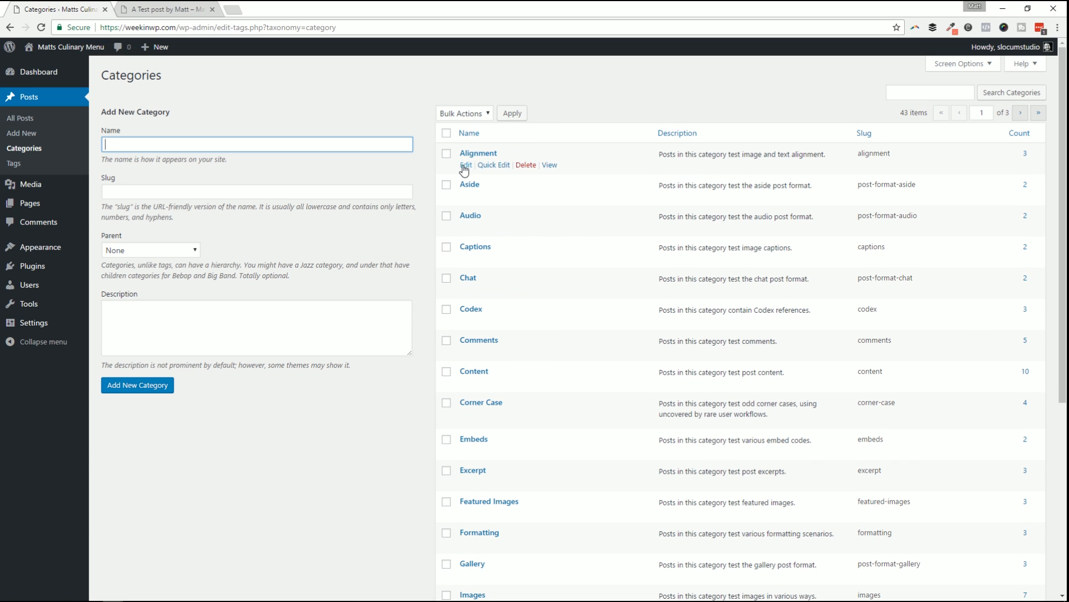
left_click(23, 171)
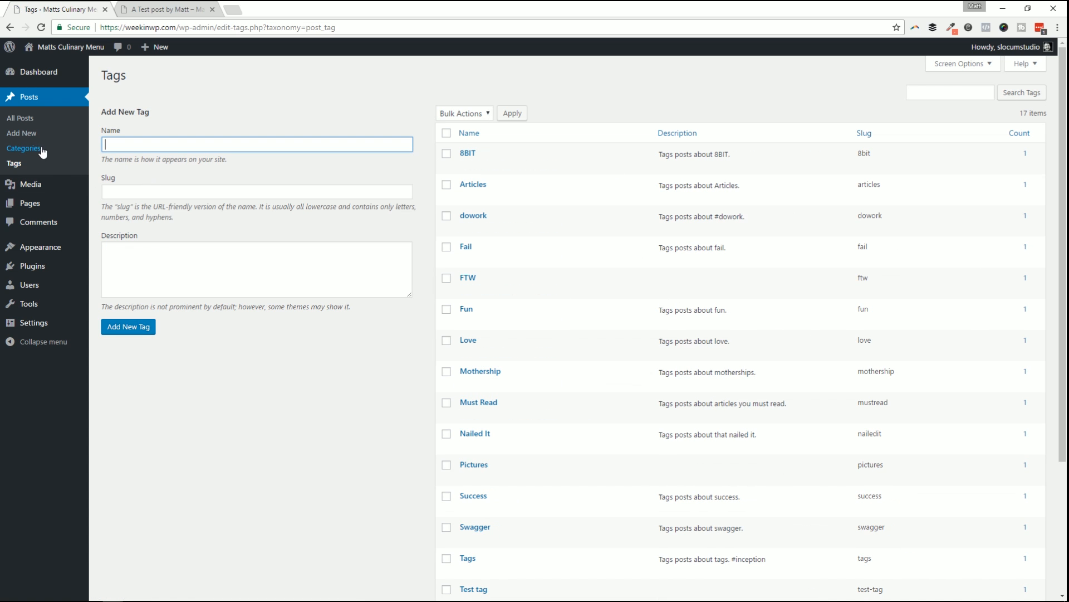
left_click(20, 118)
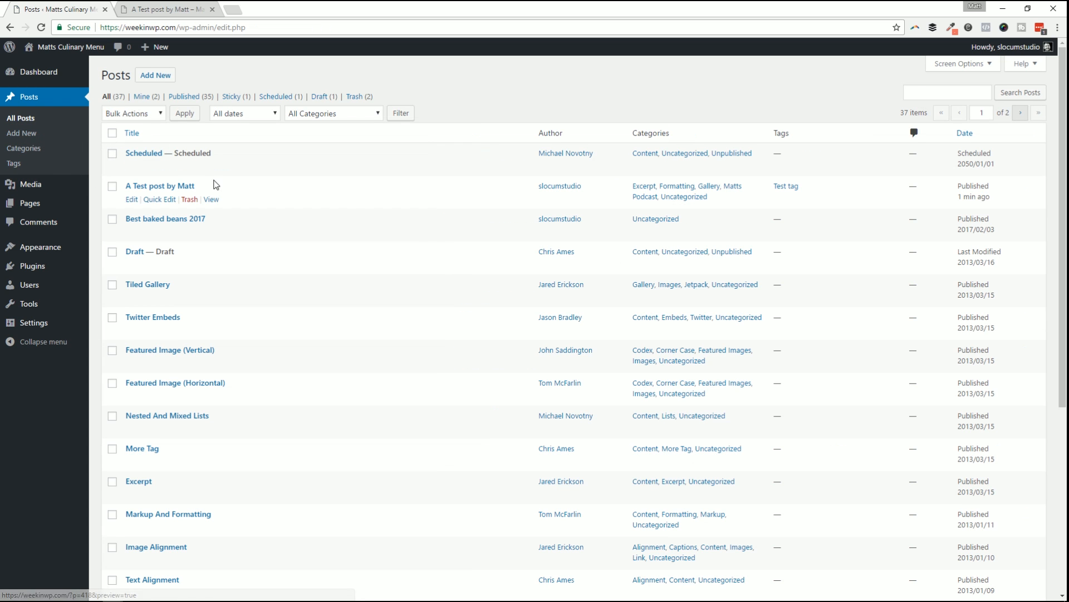
In the posts list Screen Options, toggle the Comments and Date columns off and back on.
scroll(770, 312, "down", 1)
scroll(770, 311, "down", 5)
scroll(719, 345, "up", 5)
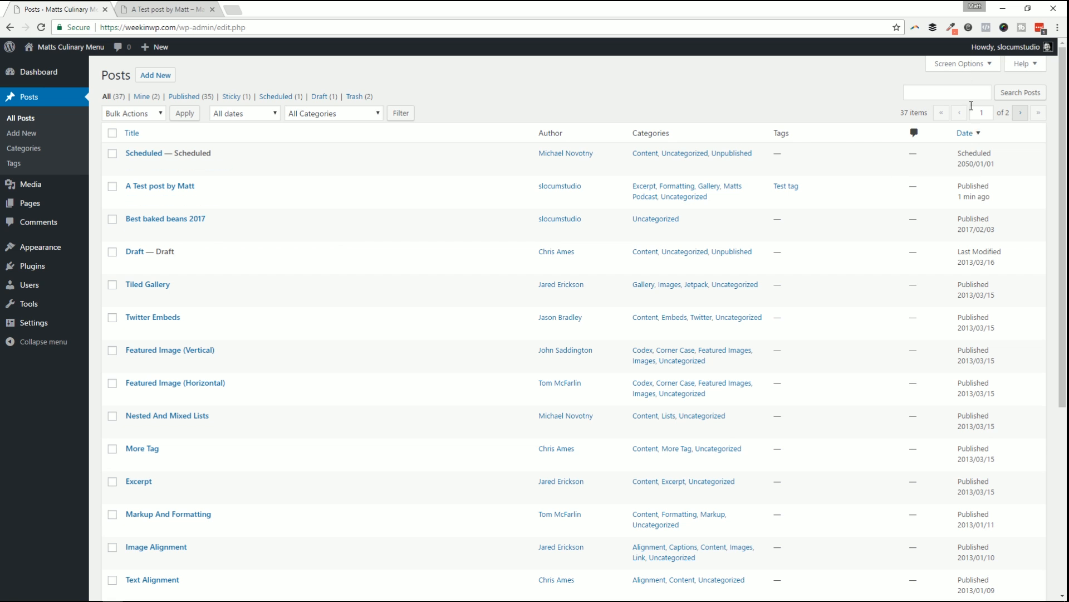
left_click(960, 63)
left_click(262, 89)
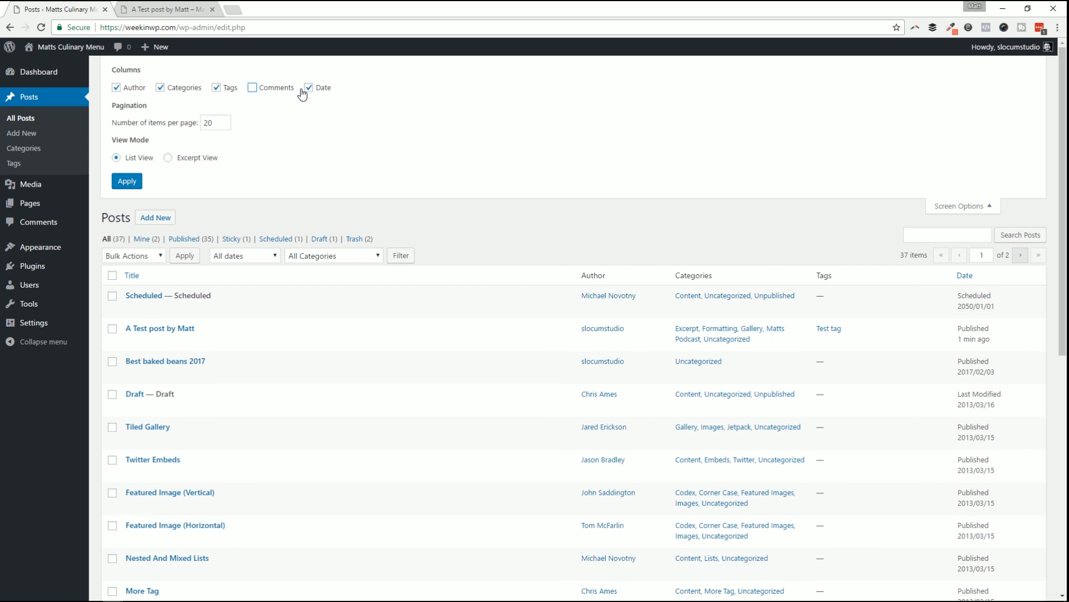
left_click(307, 90)
left_click(263, 89)
left_click(306, 89)
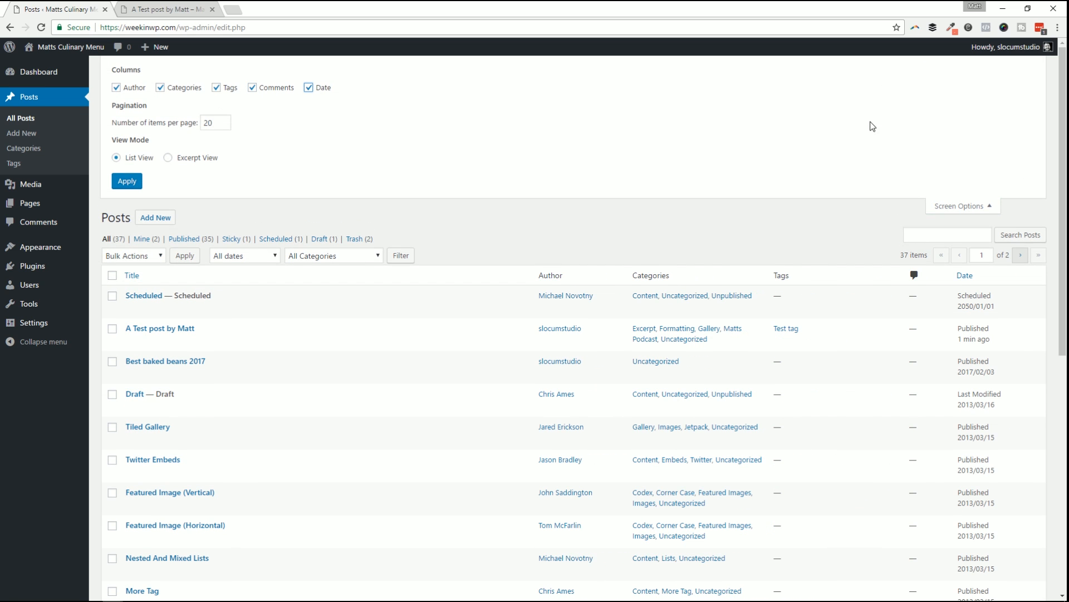
left_click(970, 207)
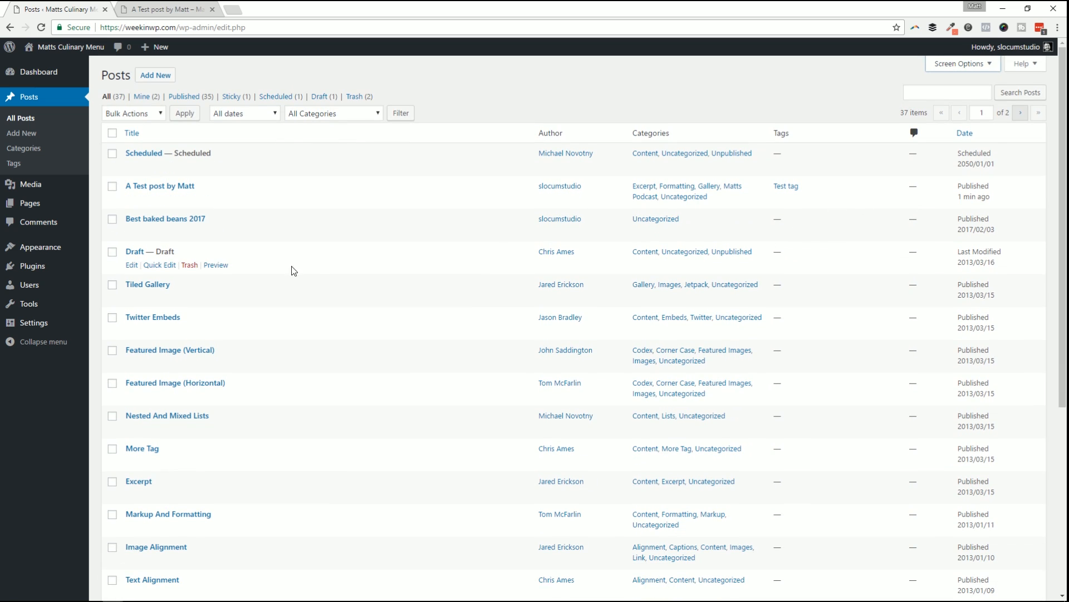
Open A test page in the editor and look over its Parent dropdown and Screen Options.
left_click(34, 203)
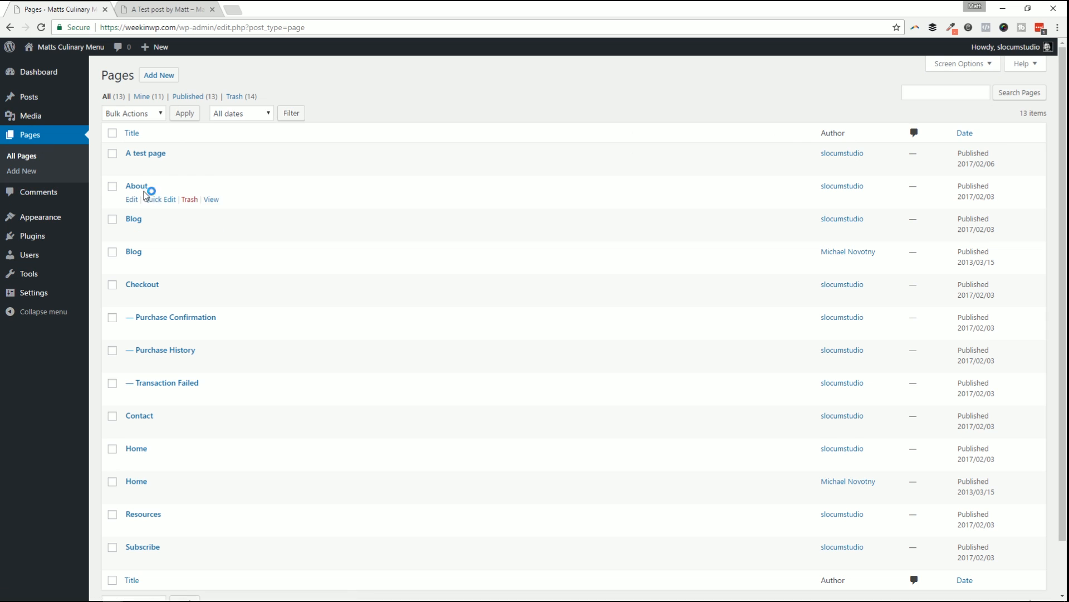
left_click(132, 166)
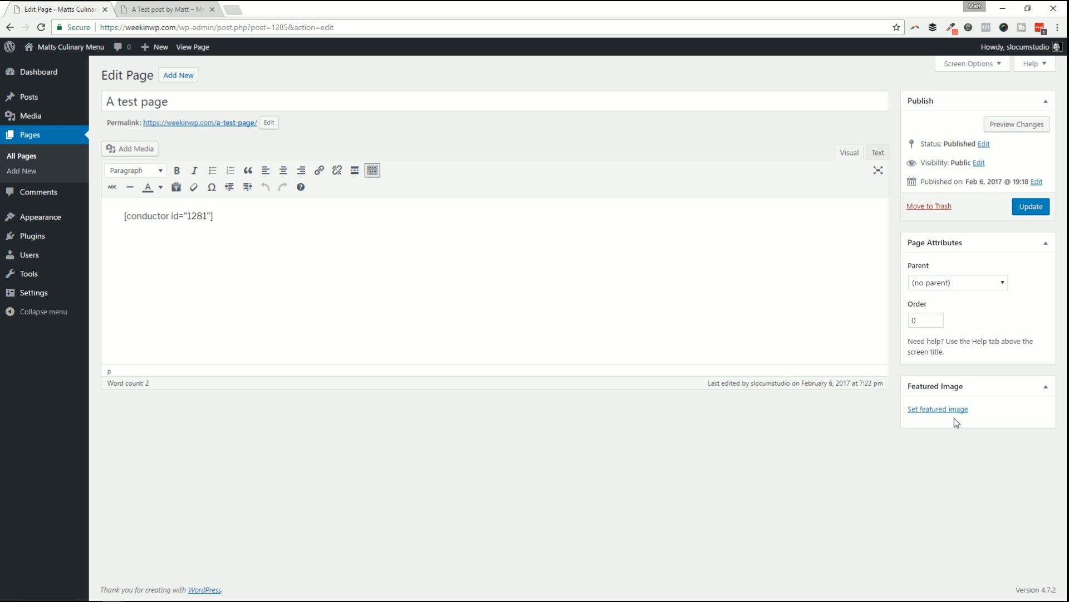
left_click(960, 283)
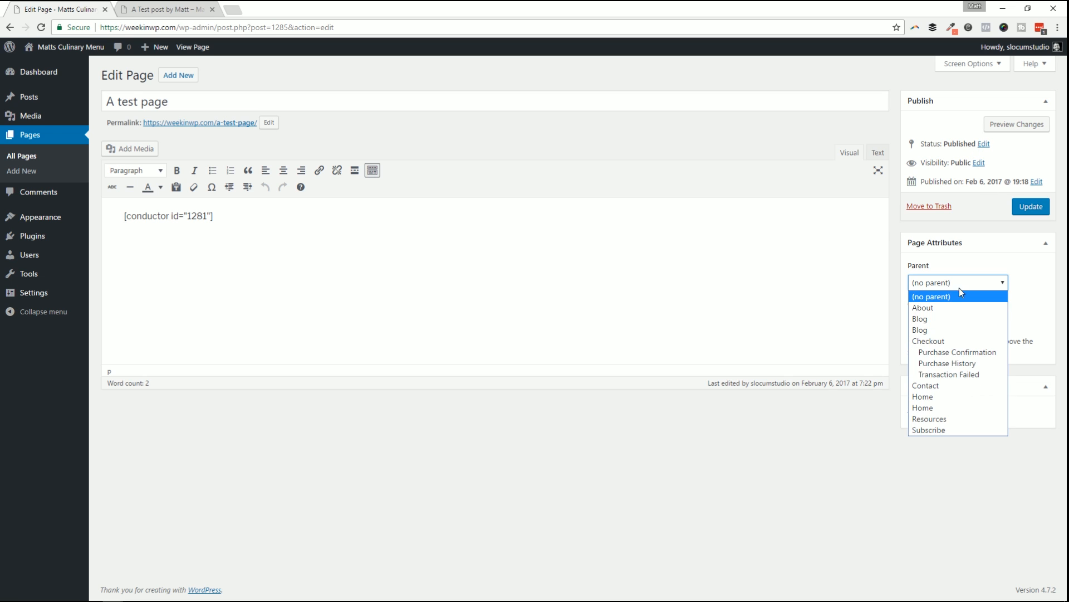
left_click(971, 282)
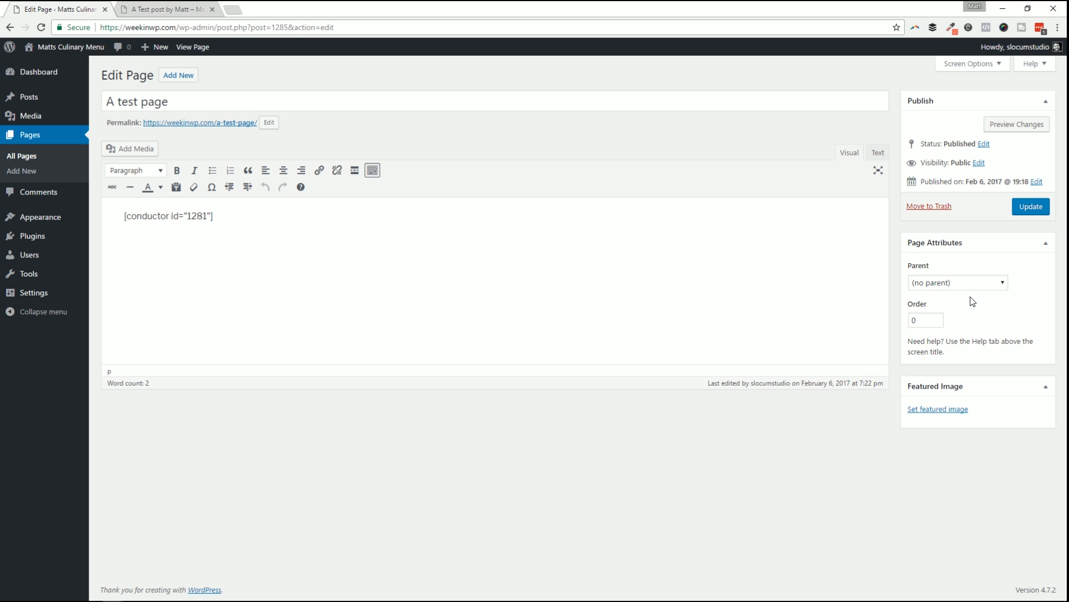
left_click(966, 64)
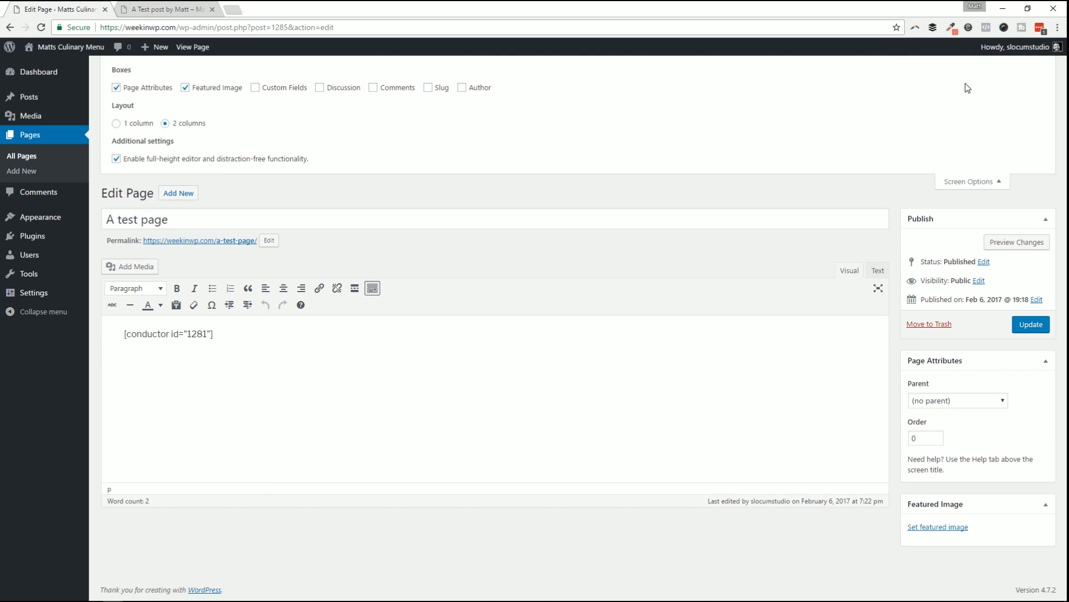
left_click(973, 188)
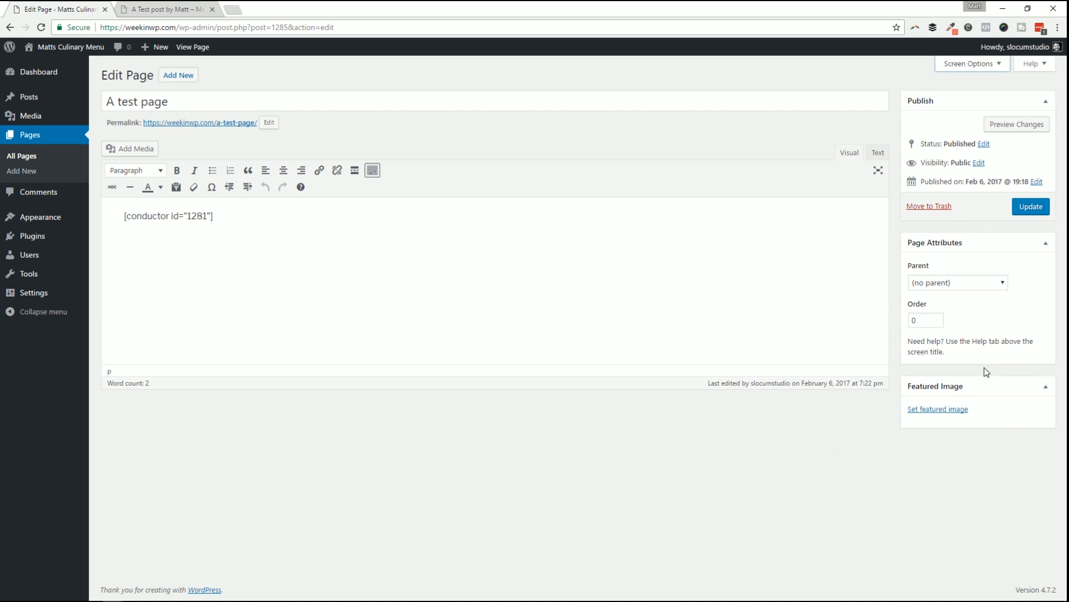
Set A test page's parent to Checkout, then return to All Pages without saving.
left_click(962, 282)
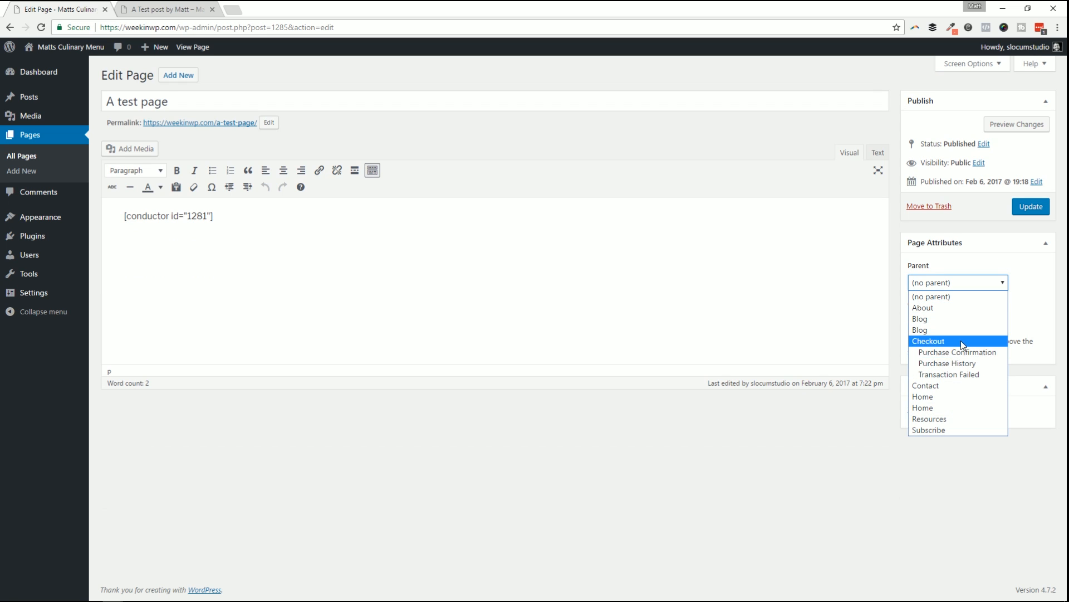
left_click(975, 299)
left_click(958, 283)
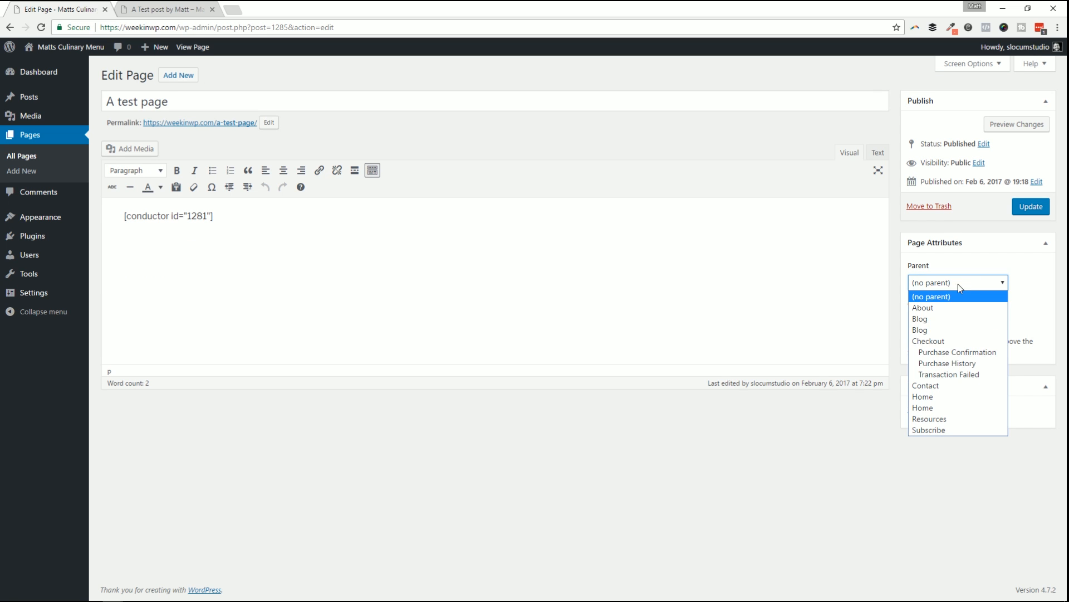
left_click(927, 341)
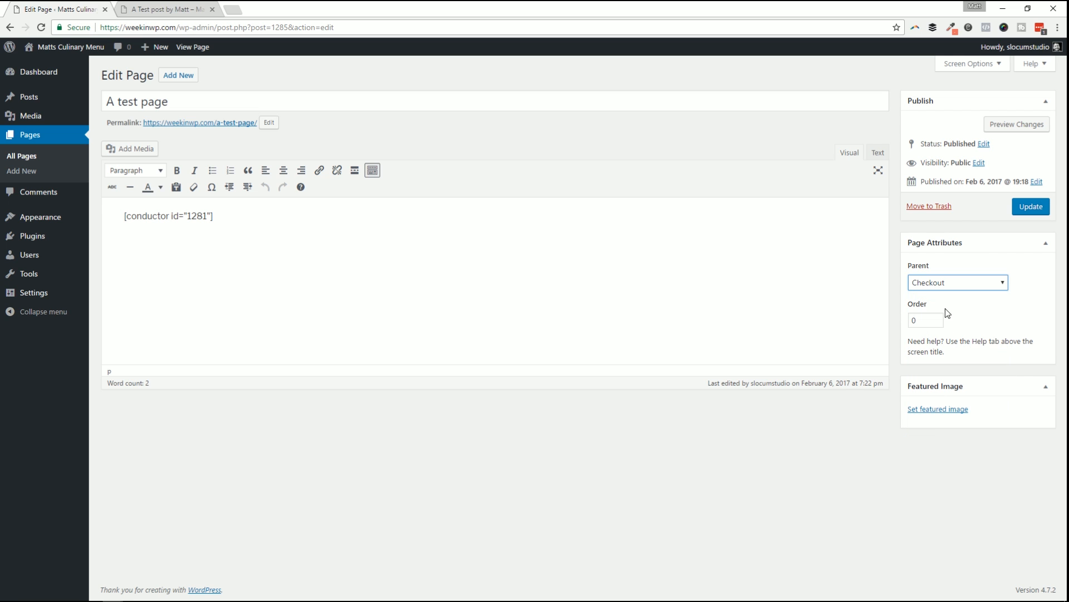
left_click(21, 156)
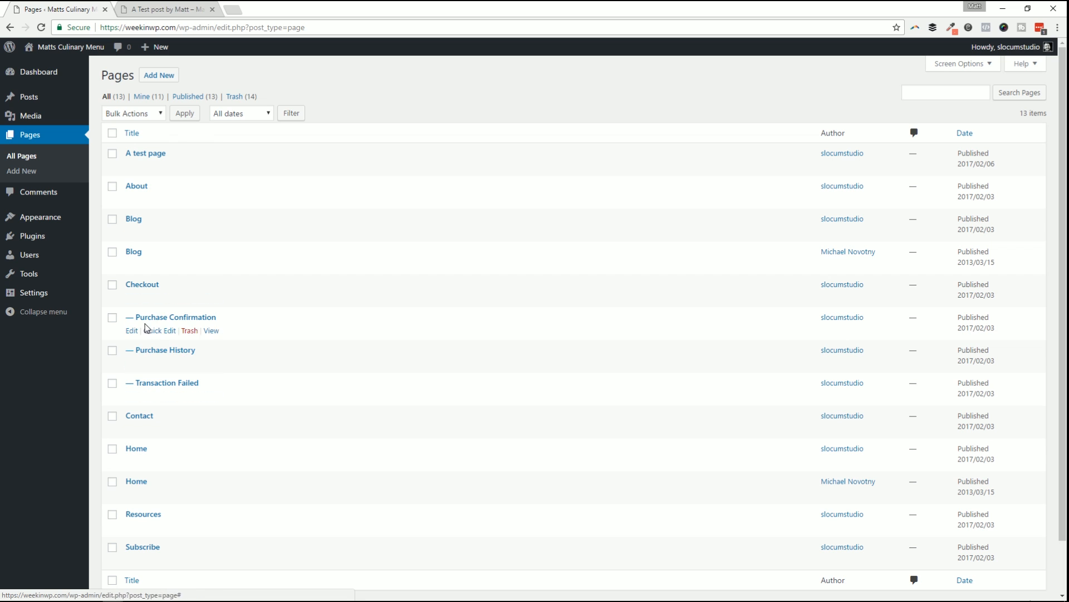
Quick Edit A test page and update it with the status kept as Published.
mouse_move(43, 225)
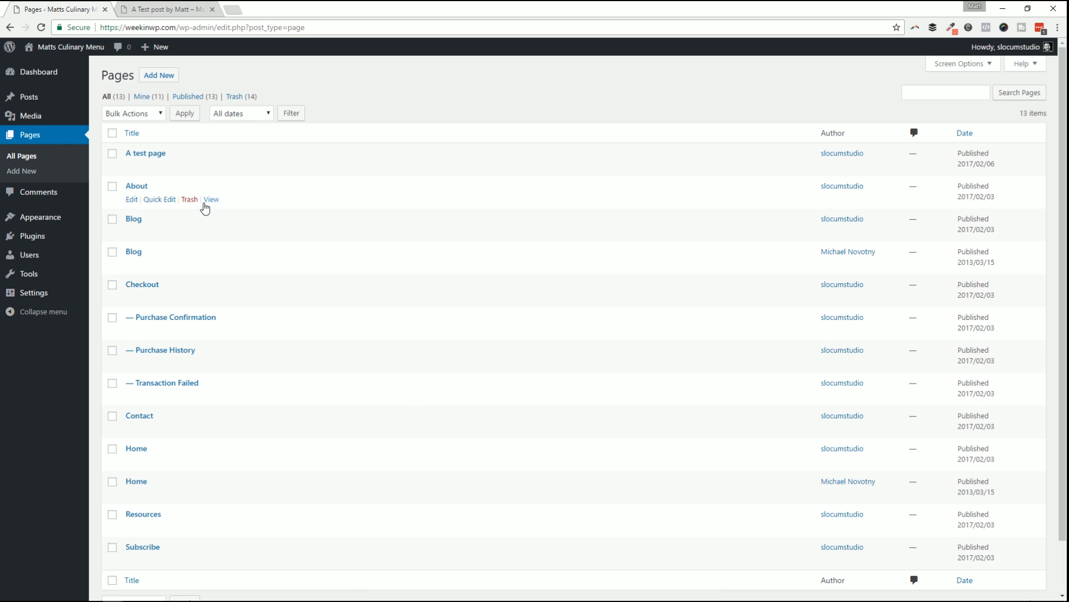
left_click(158, 167)
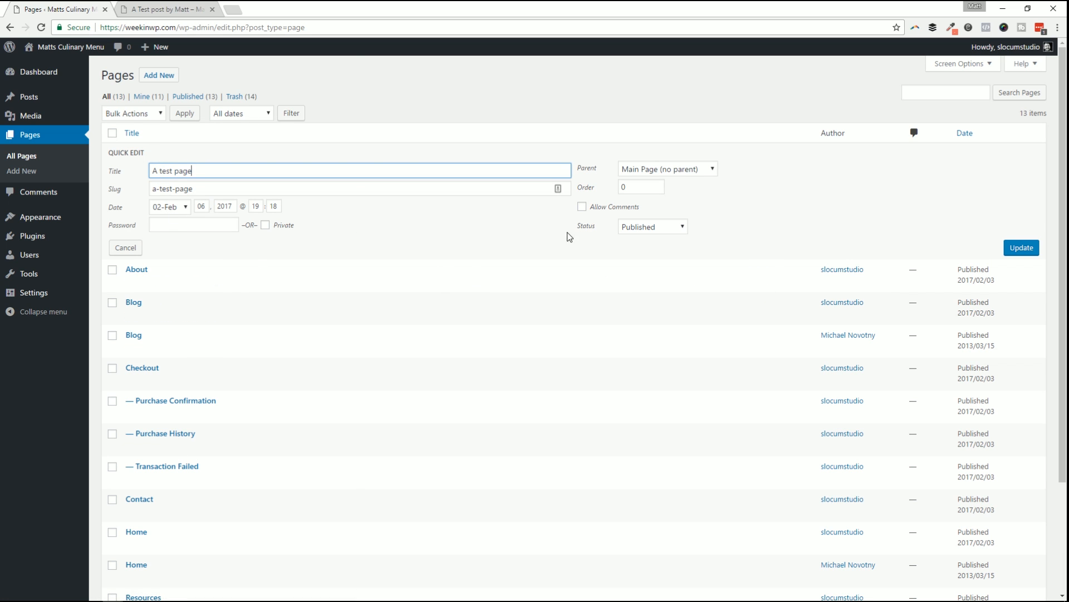
left_click(649, 229)
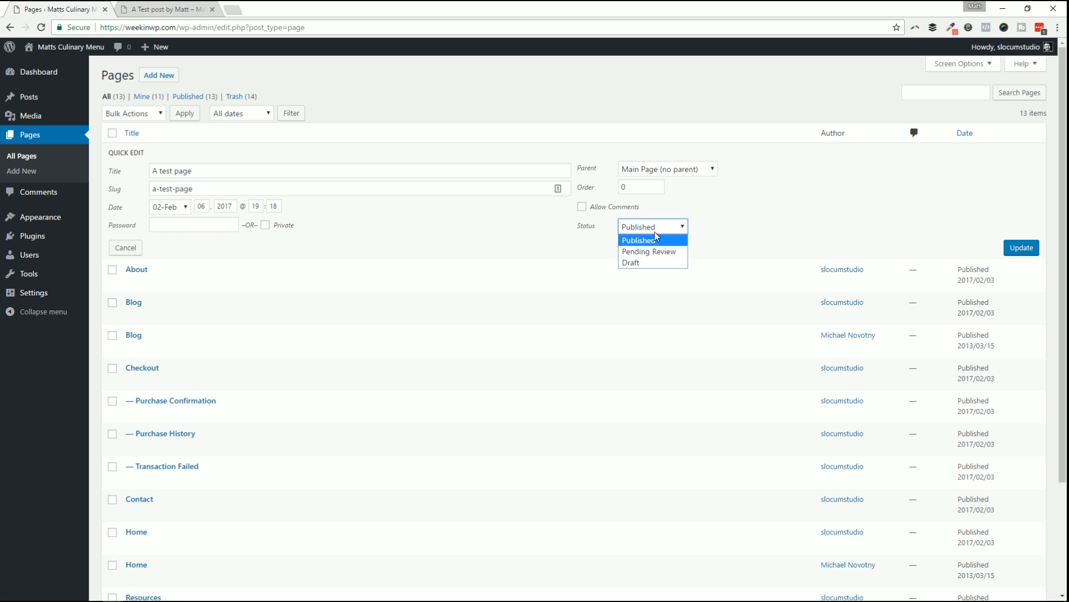
left_click(569, 251)
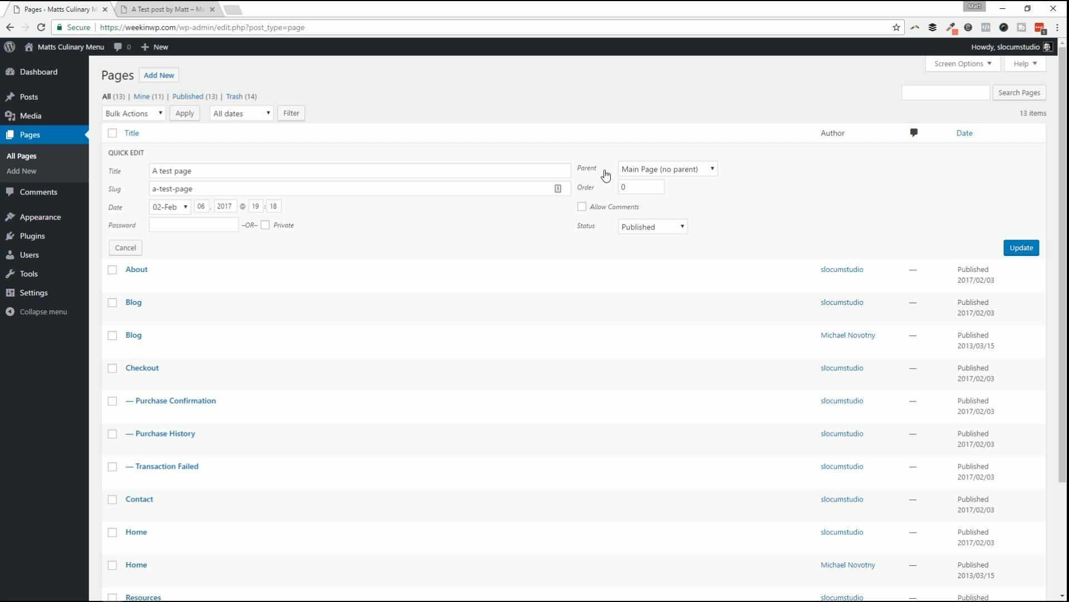
left_click(1029, 251)
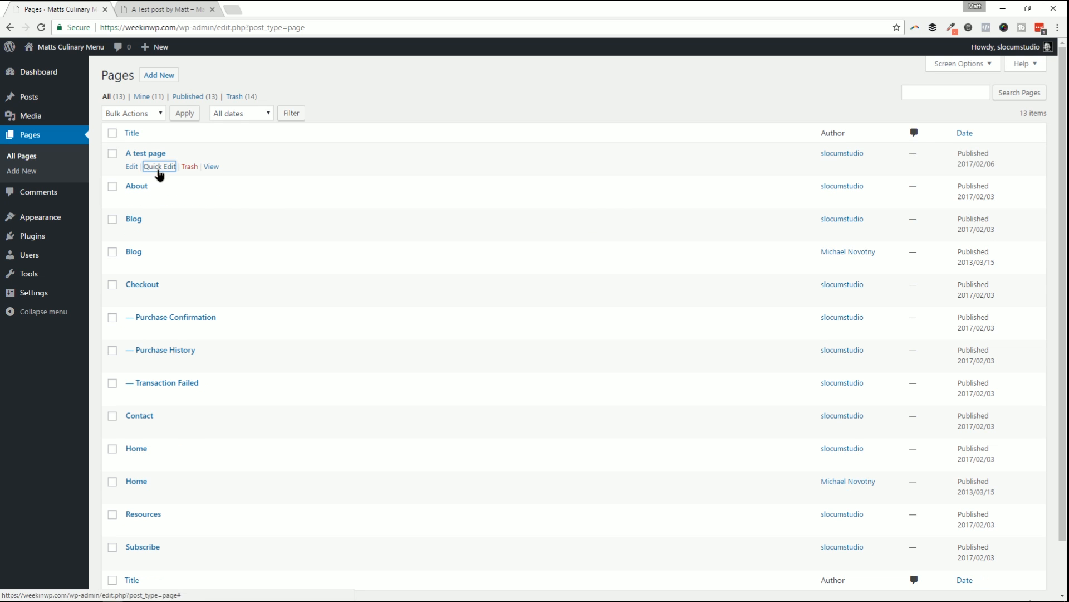
Reopen and close A test page's Quick Edit, then go to the Media Library.
left_click(158, 167)
left_click(1025, 250)
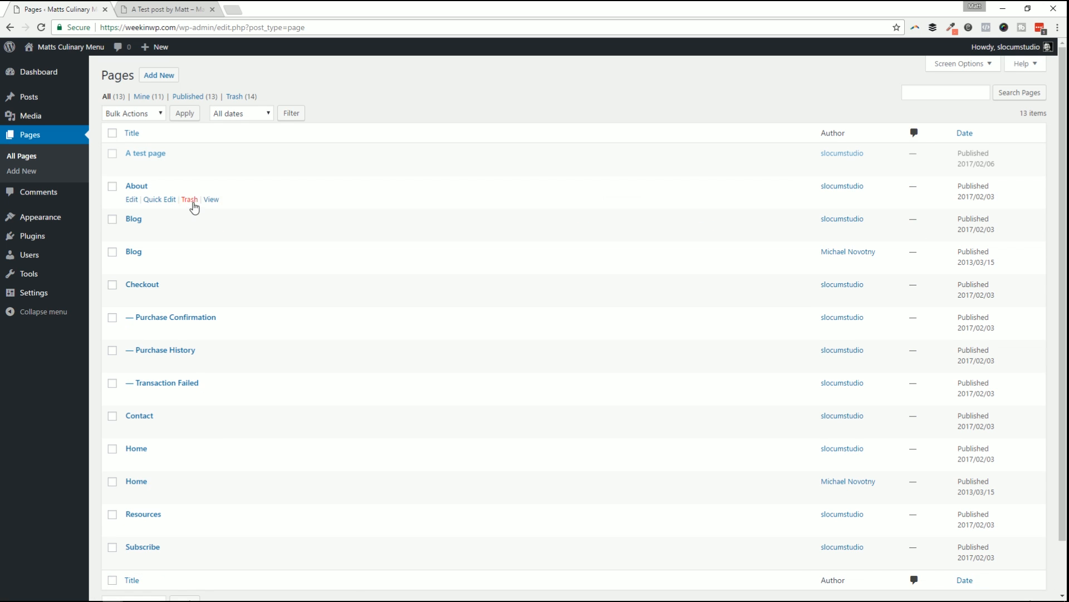
left_click(56, 116)
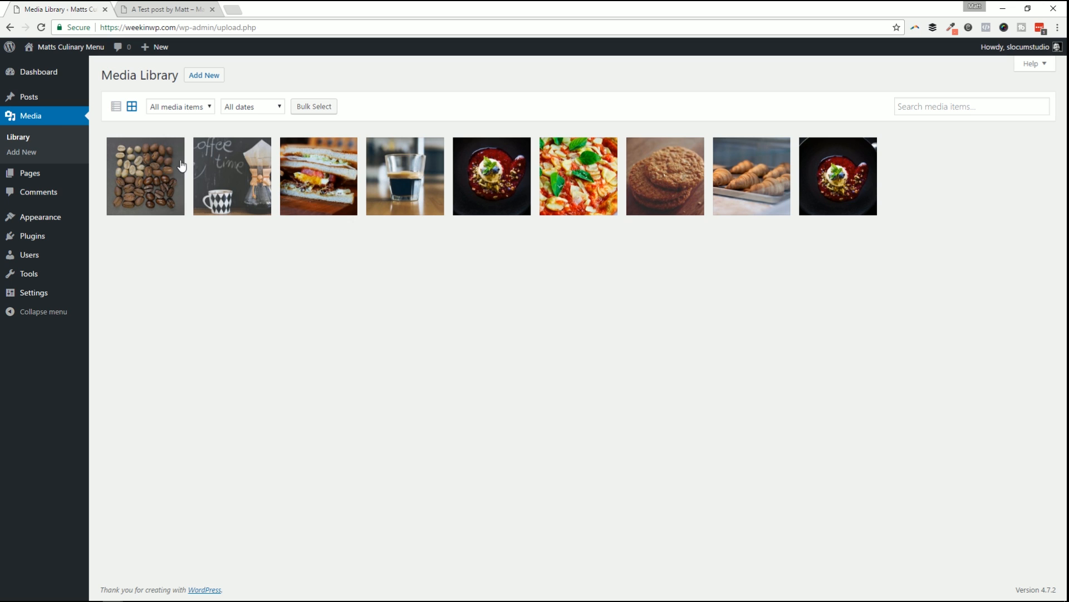
Switch the Media Library to list view and open the Sandwich image's details.
left_click(115, 106)
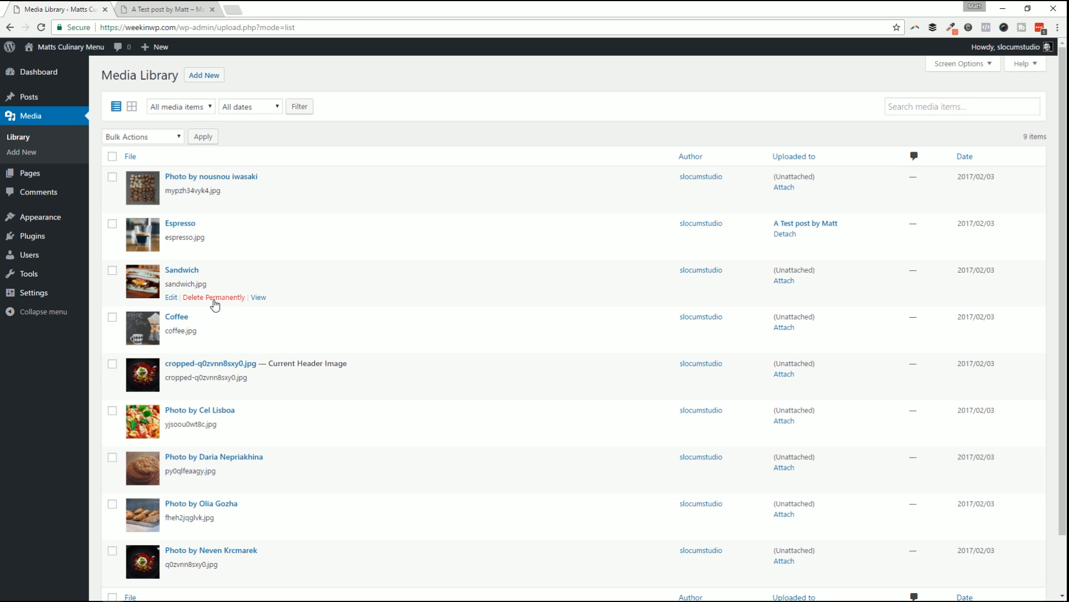
left_click(171, 296)
scroll(991, 126, "down", 2)
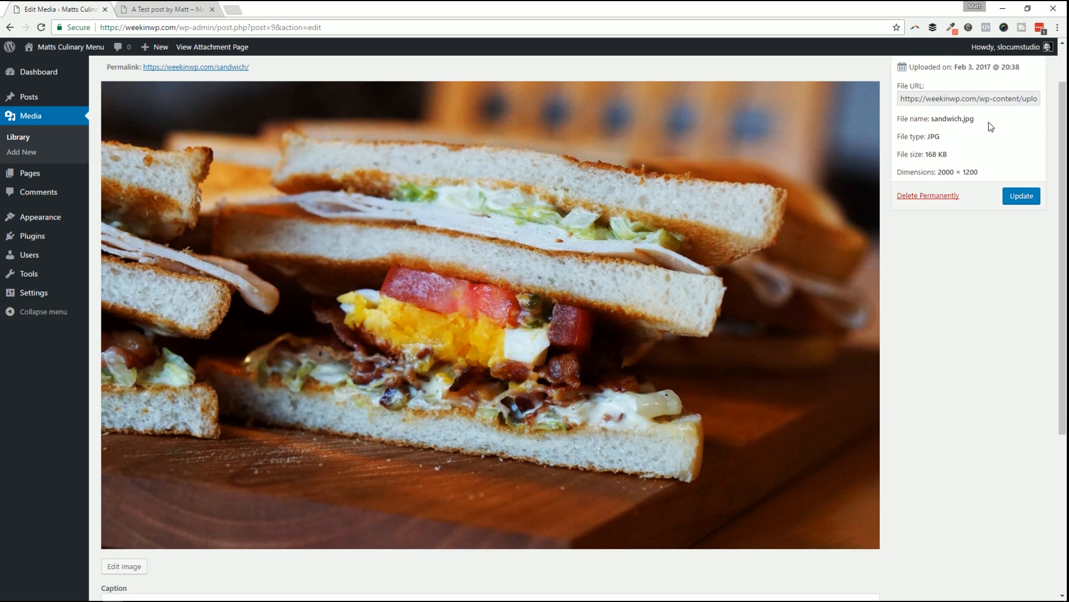
scroll(988, 122, "up", 1)
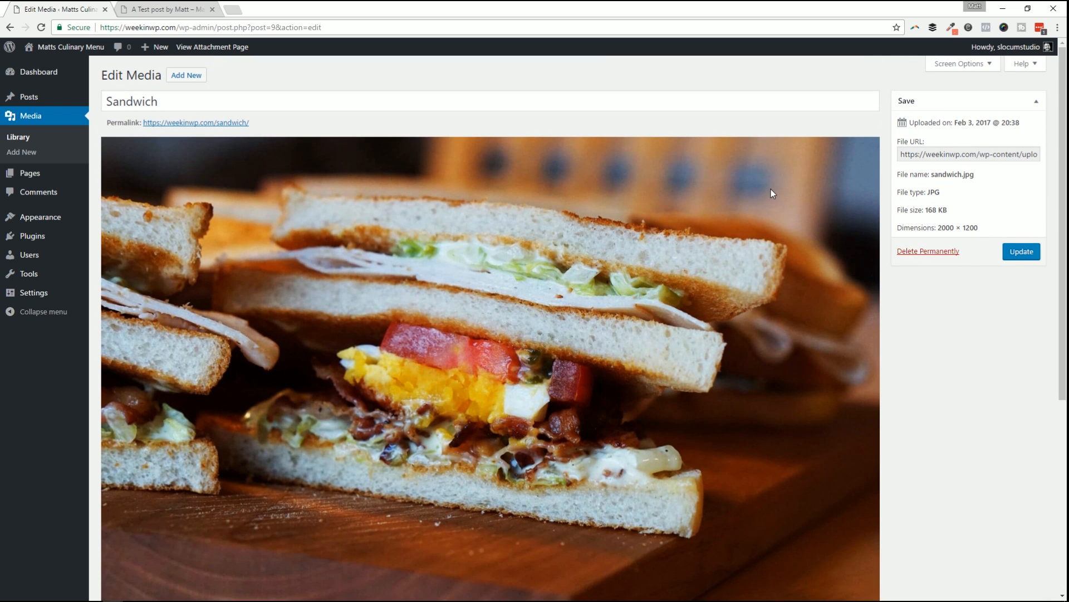
scroll(618, 195, "down", 5)
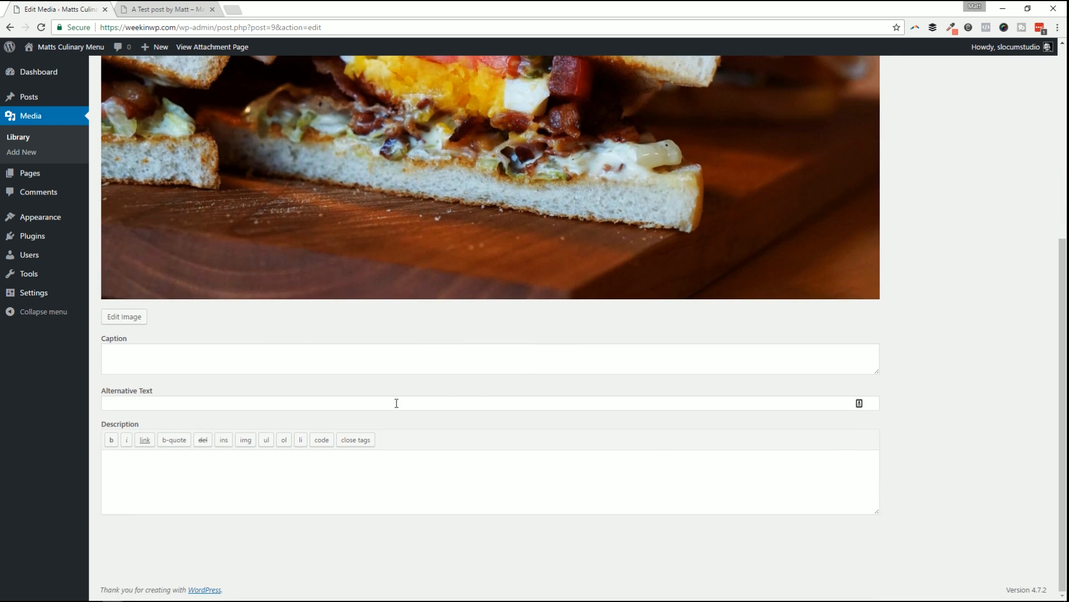
scroll(260, 212, "up", 4)
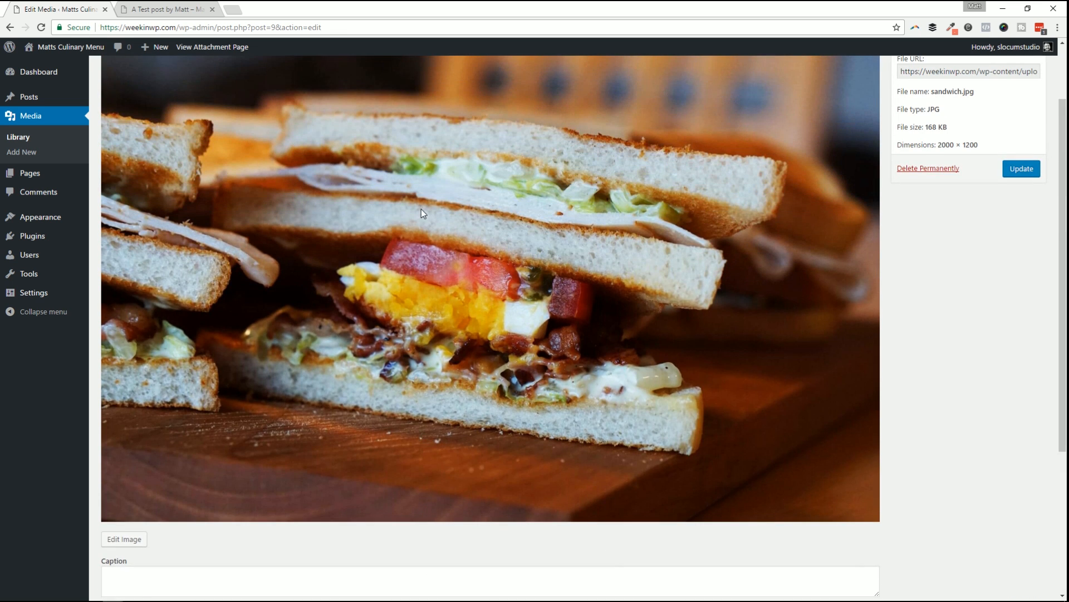
scroll(502, 223, "up", 2)
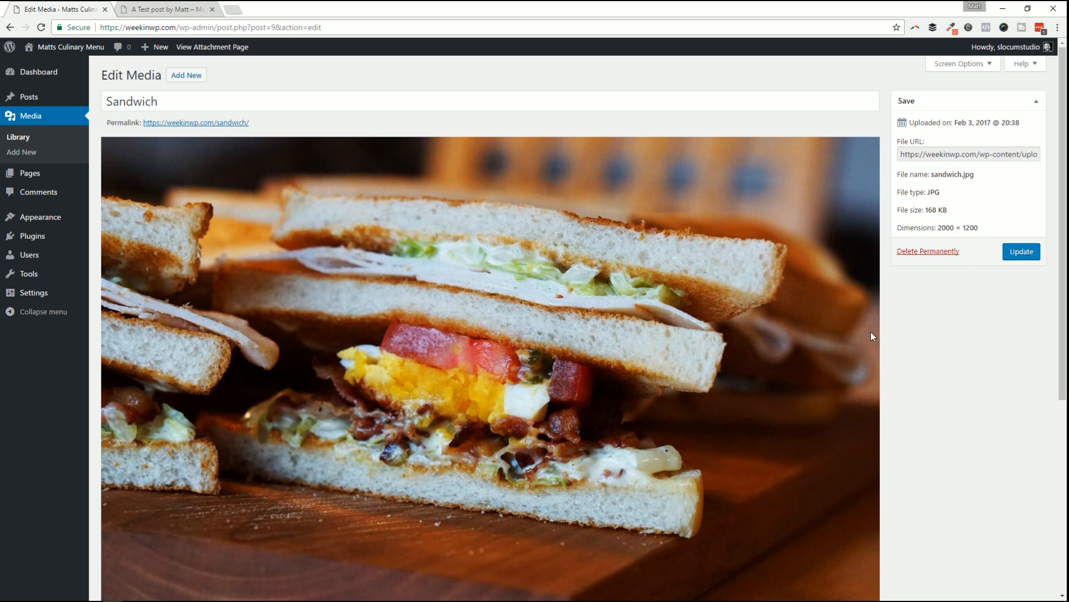
scroll(931, 316, "down", 5)
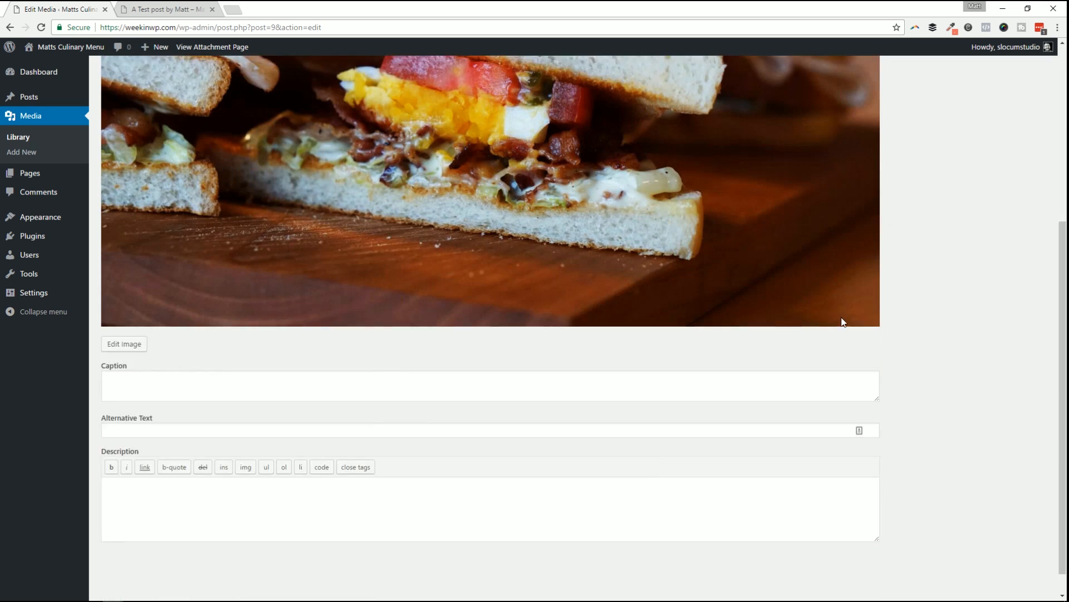
Open the Sandwich photo in the image editor, return to the Library, then go to Comments.
left_click(121, 317)
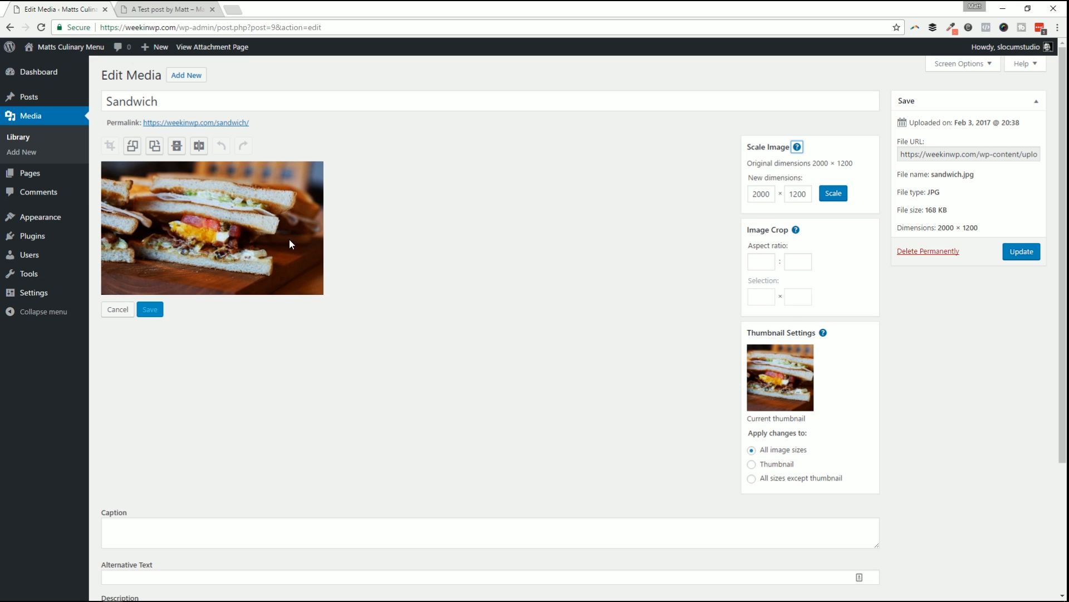
left_click(23, 138)
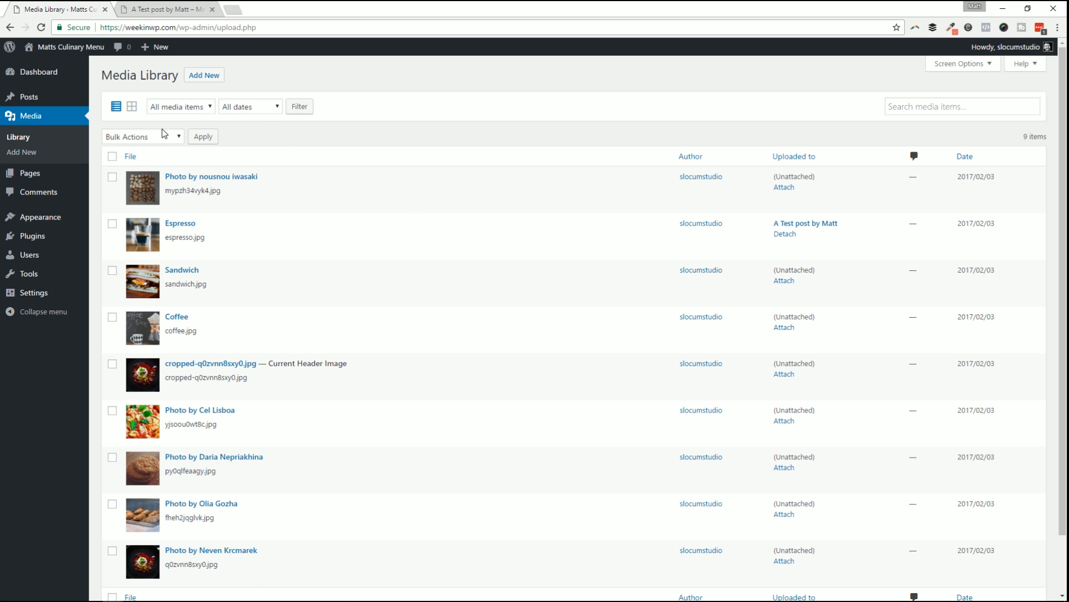
left_click(50, 196)
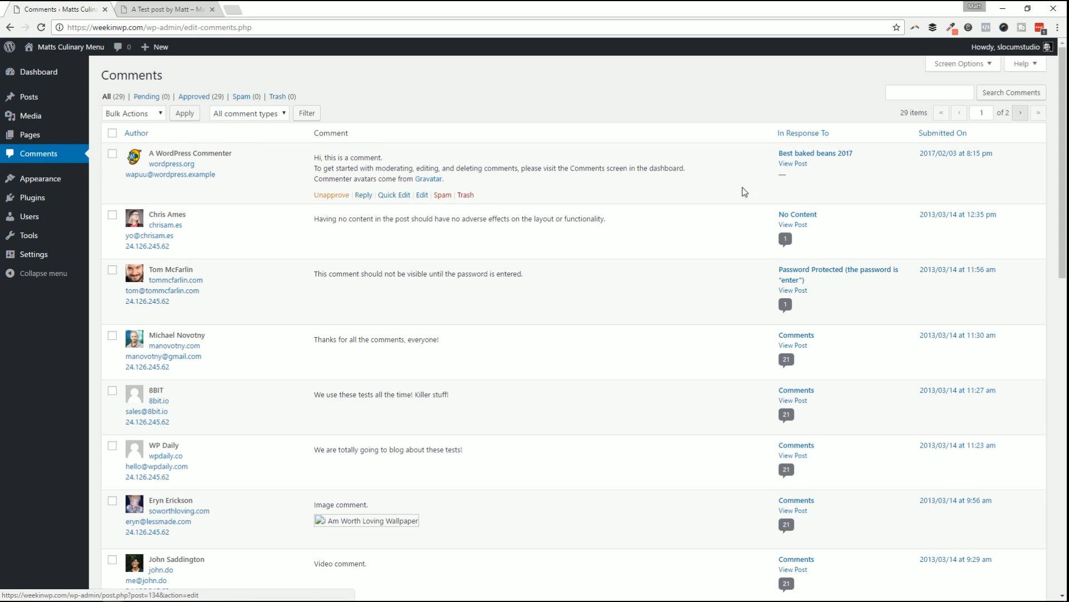
Check Bulk Actions, filter comments to Spam, empty it, and return to the All view.
scroll(654, 406, "down", 5)
scroll(646, 401, "up", 5)
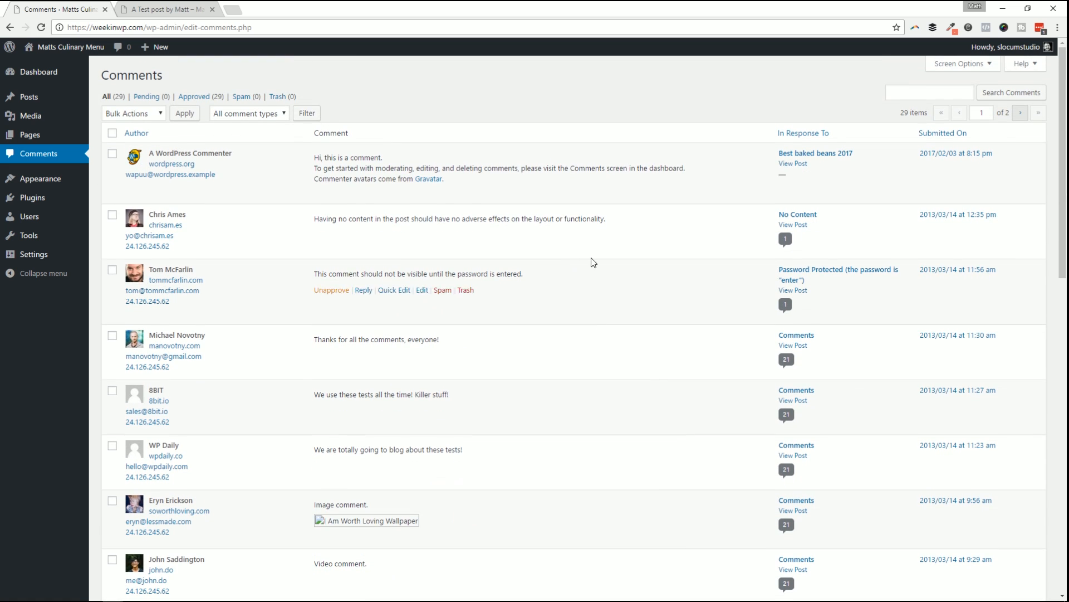
left_click(144, 113)
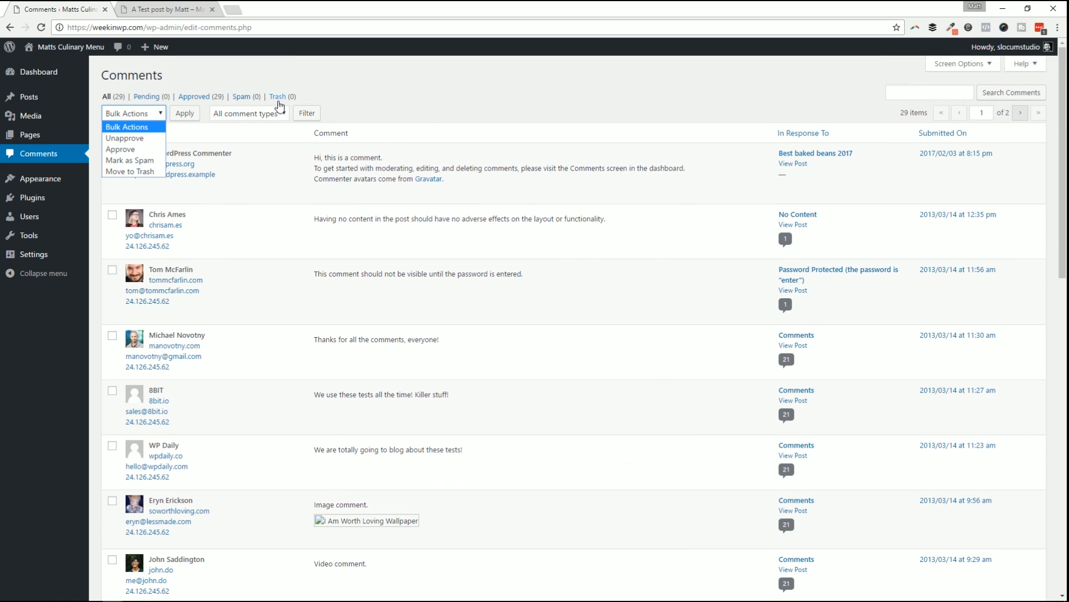
left_click(314, 113)
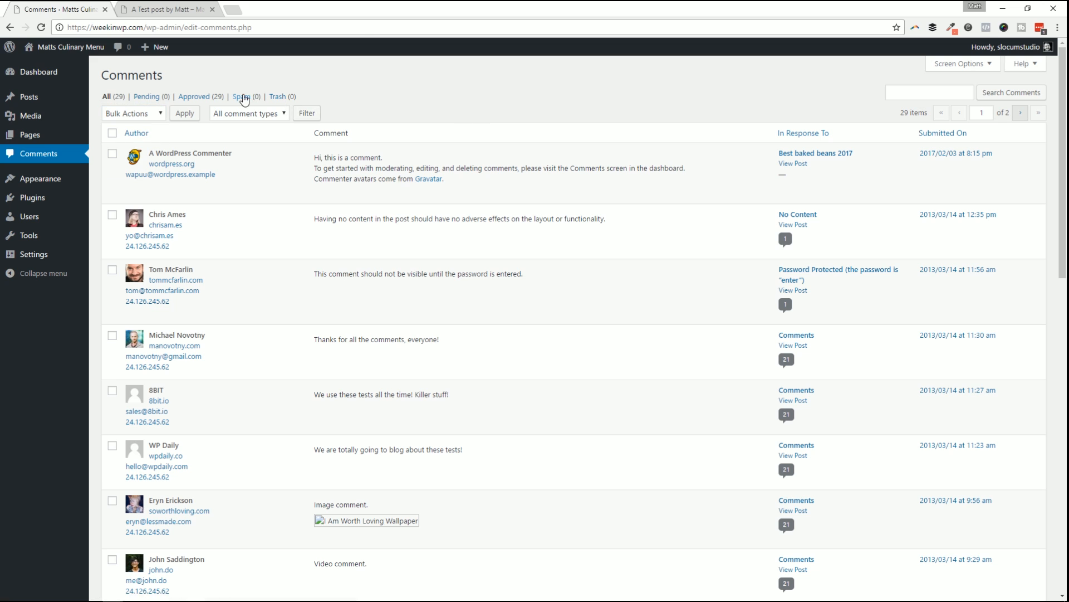
left_click(239, 98)
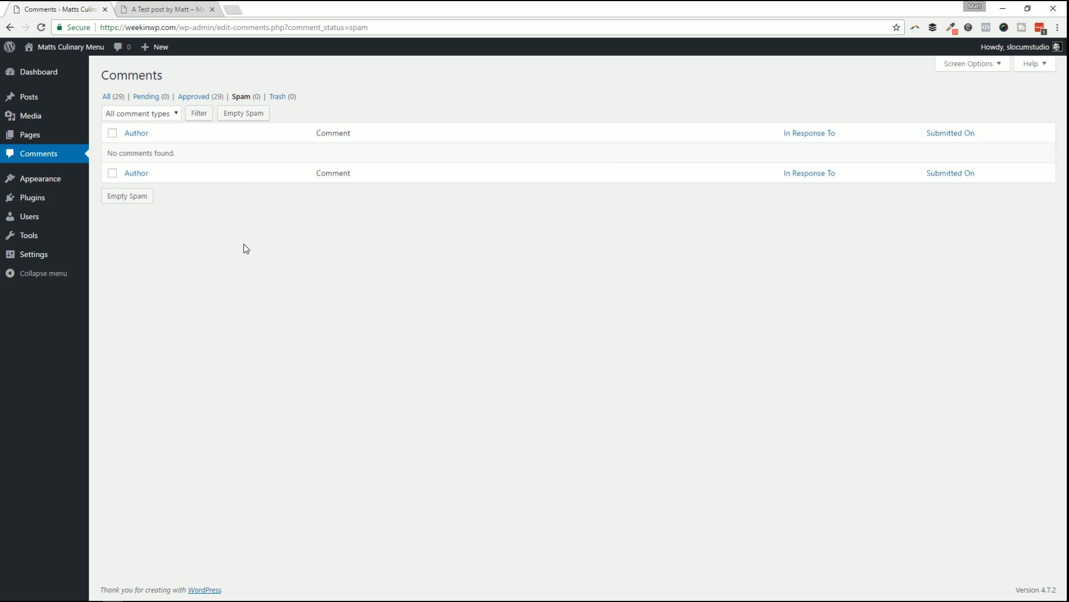
left_click(244, 114)
left_click(112, 100)
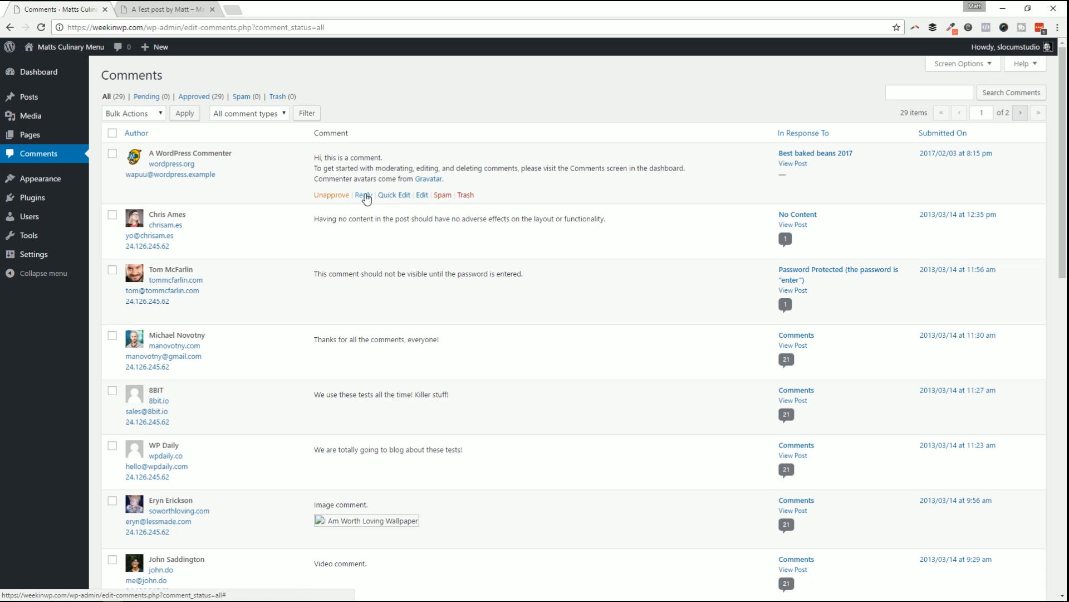
Open a reply under the 'Hi, this is a comment.' entry and select all comments without a bulk action.
left_click(362, 196)
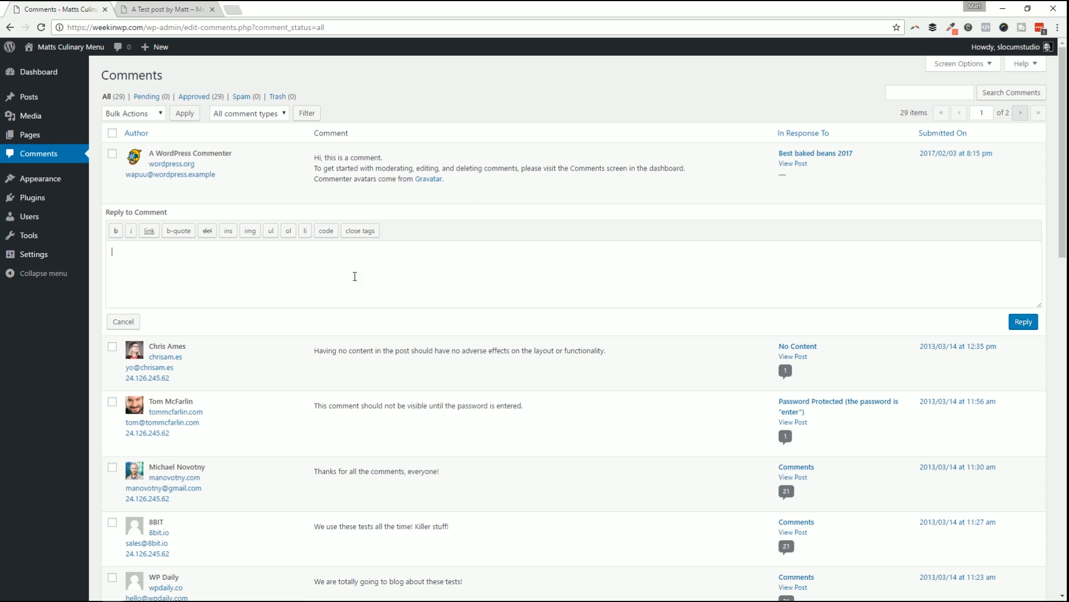
left_click(112, 134)
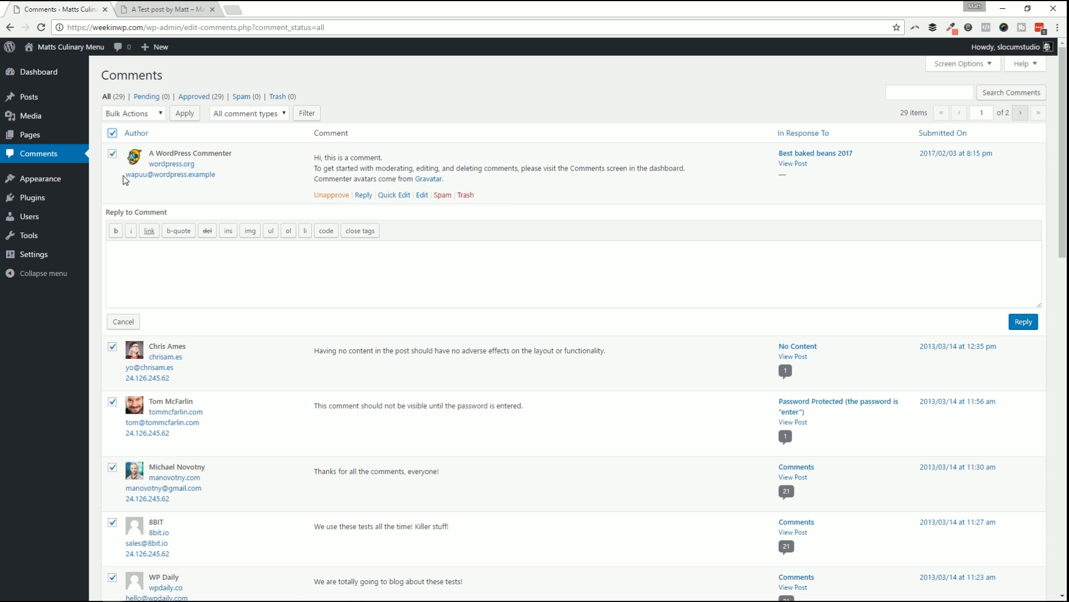
left_click(132, 113)
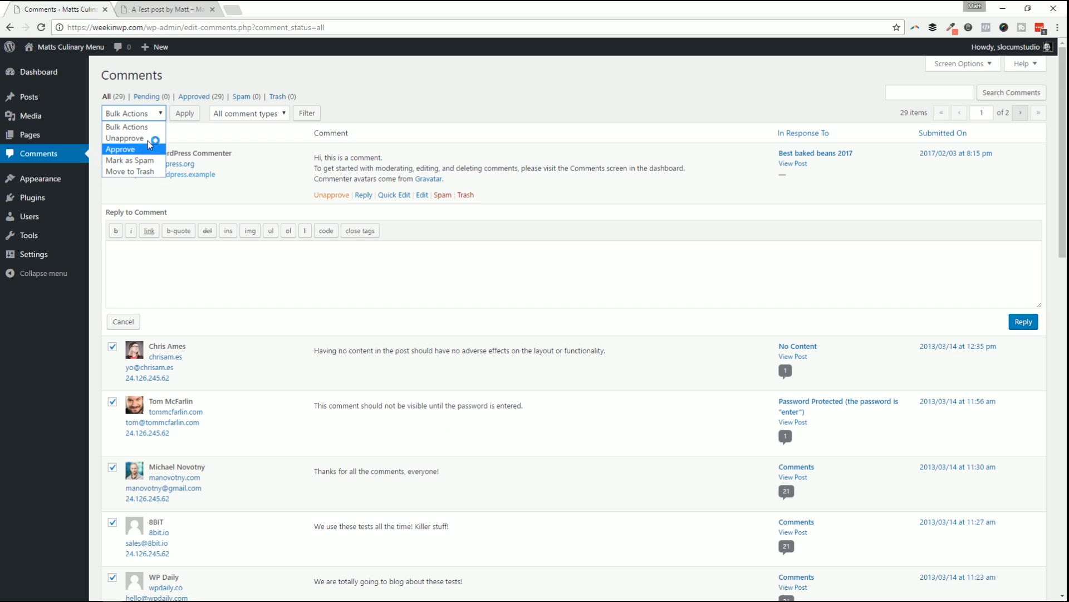
left_click(516, 107)
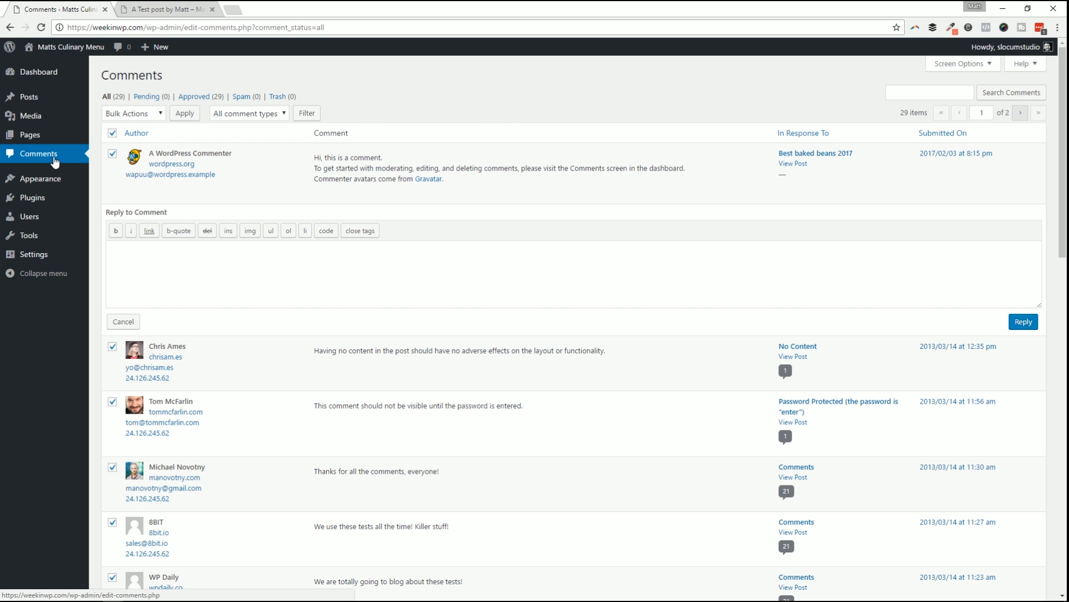
mouse_move(62, 141)
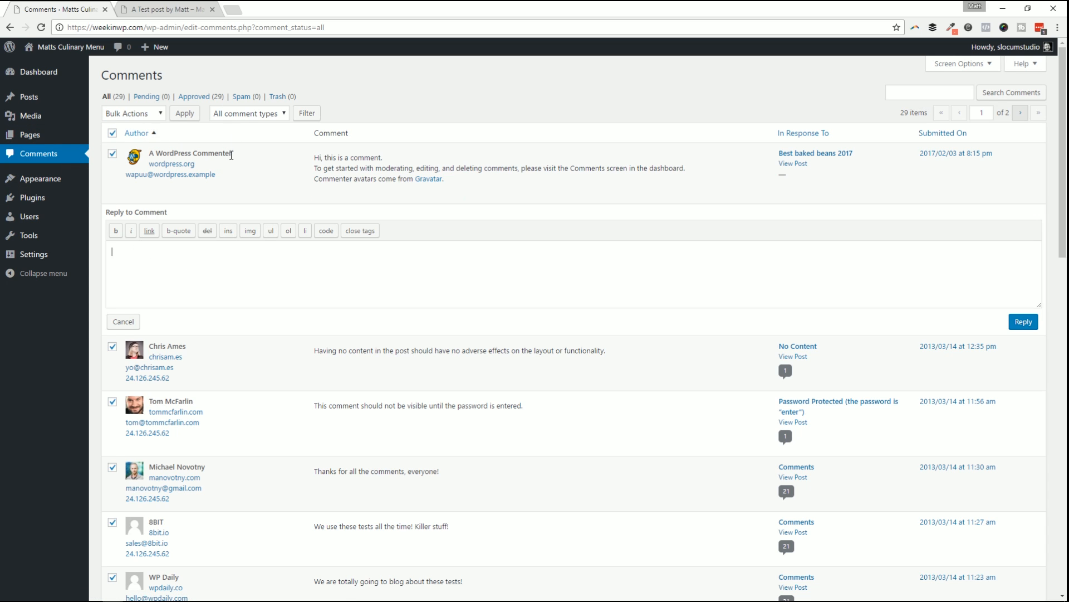
mouse_move(400, 152)
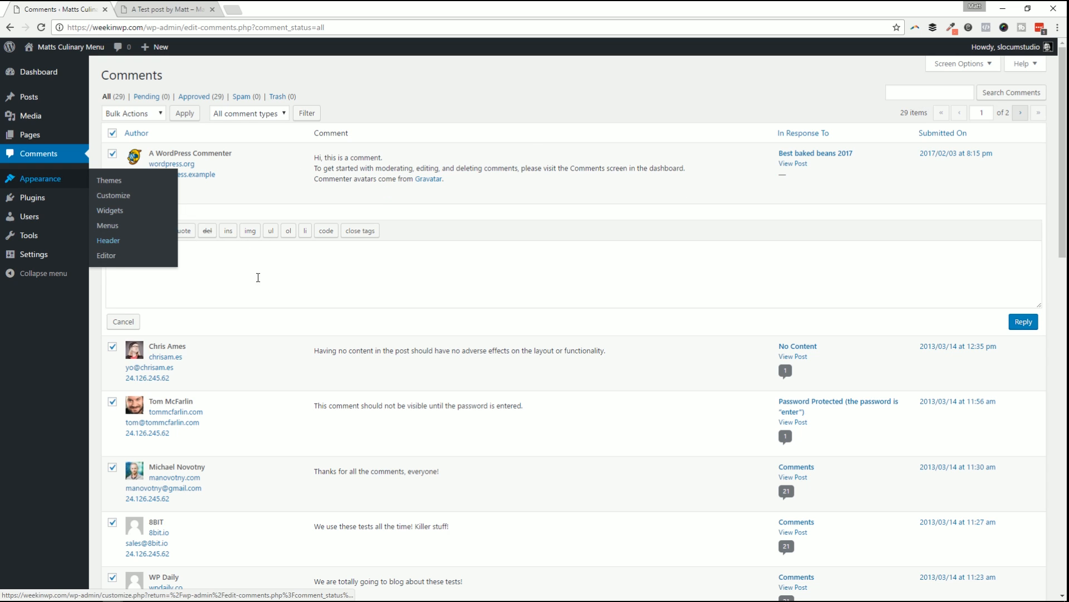
mouse_move(206, 196)
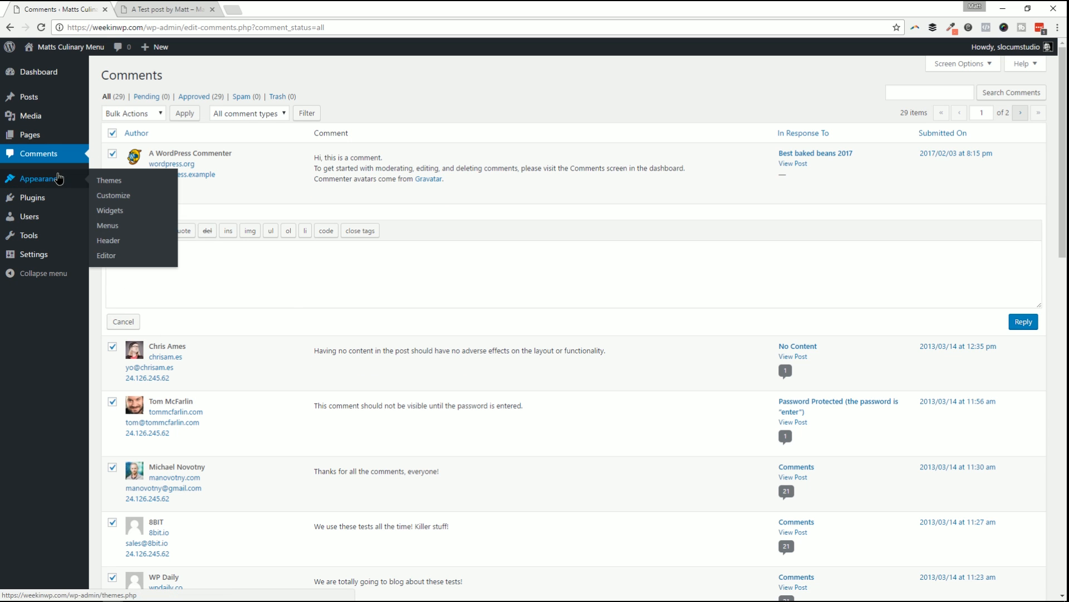
Search the installed themes under Appearance > Themes for 'bat'.
left_click(59, 178)
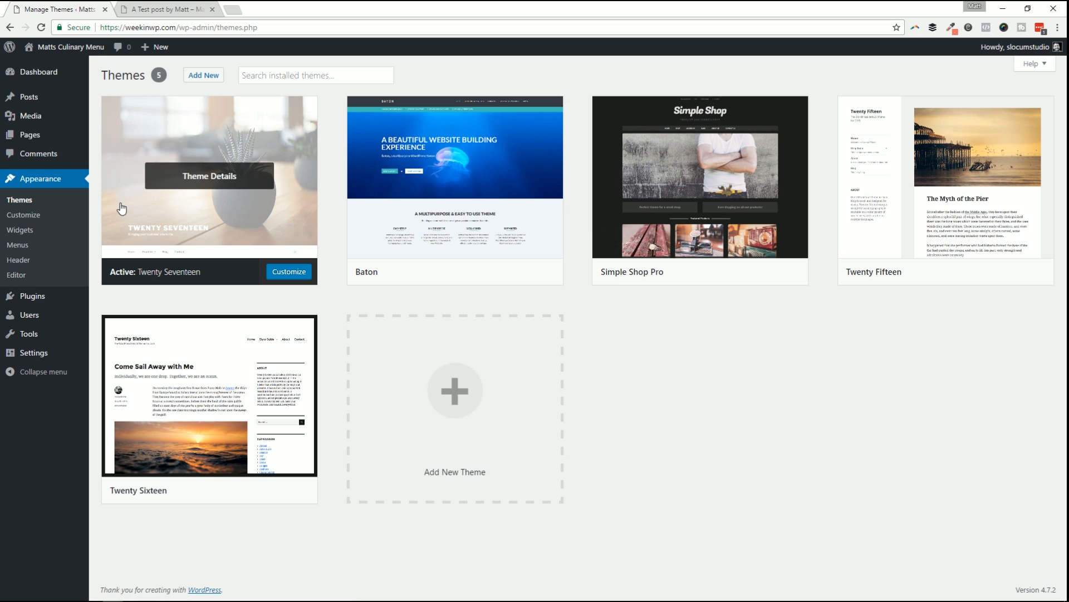
mouse_move(102, 145)
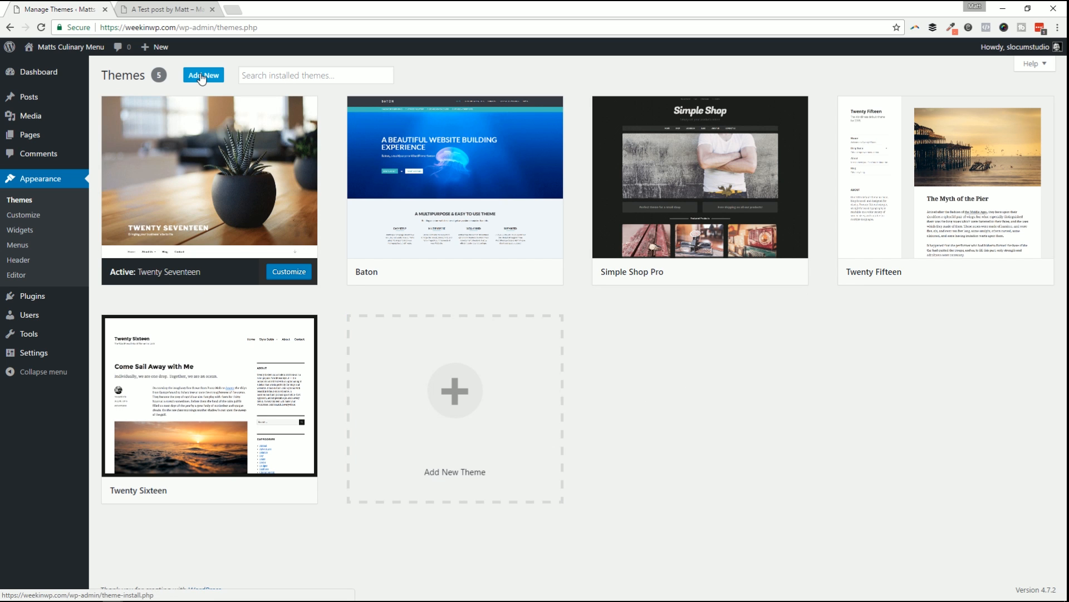
left_click(282, 75)
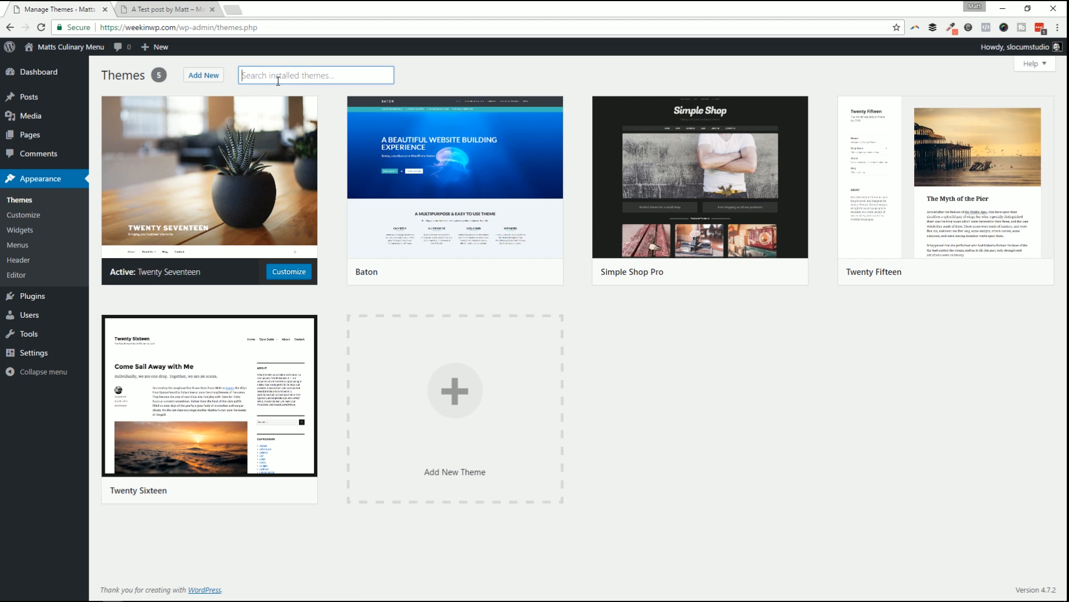
type("baton")
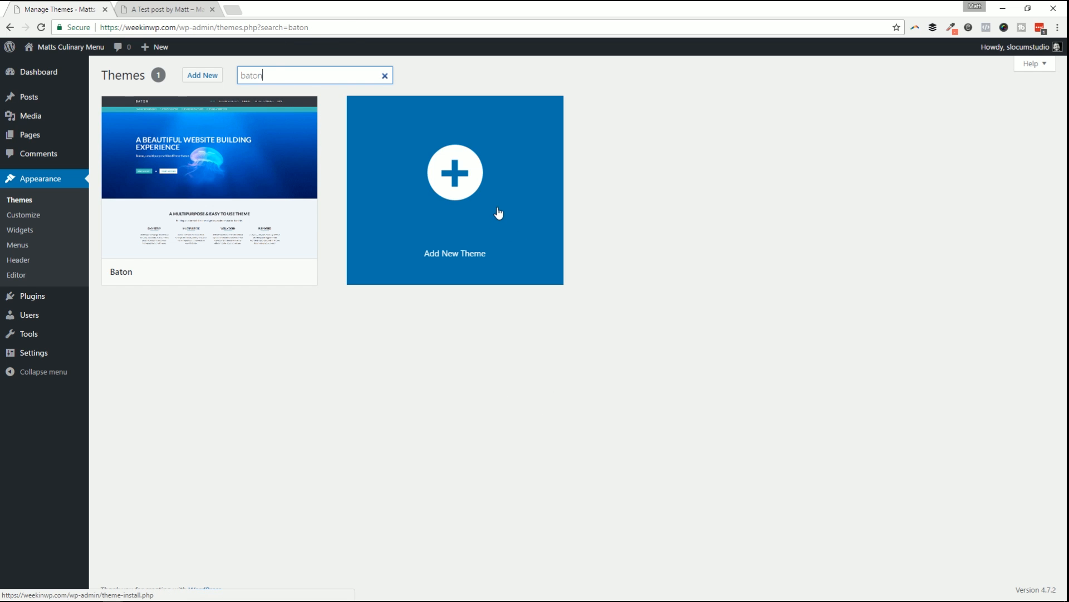
Browse the Add Themes catalogue of featured themes, then open a new browser tab.
left_click(203, 76)
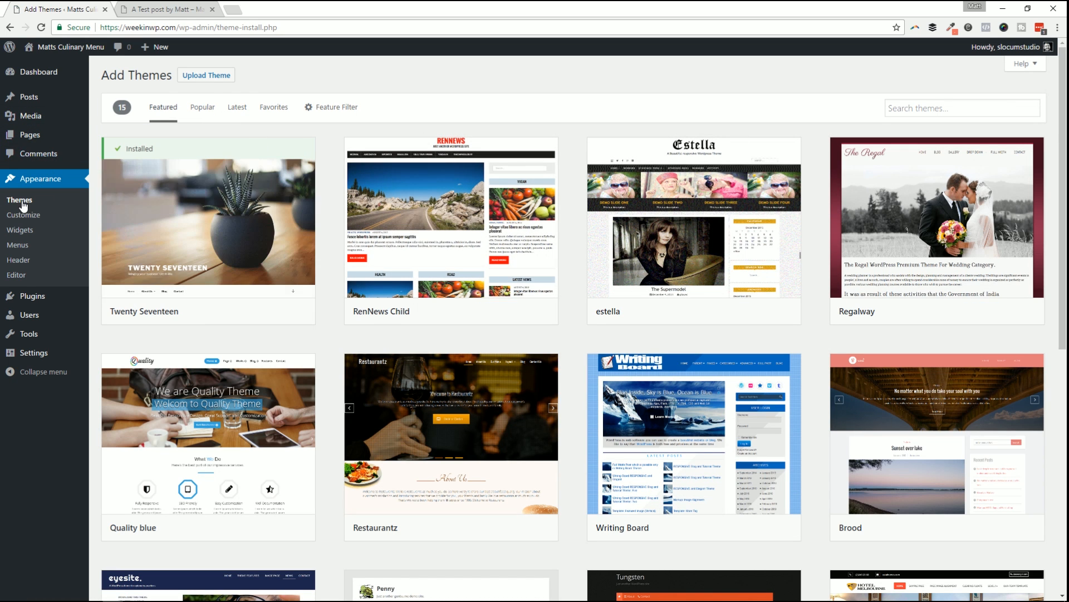
scroll(703, 348, "down", 6)
scroll(702, 356, "down", 2)
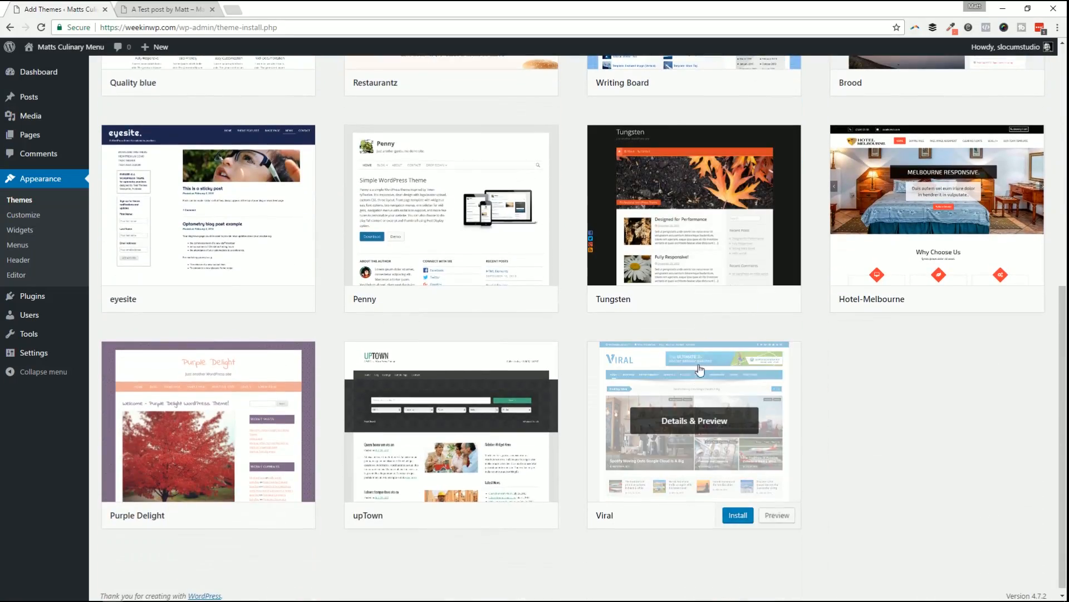
scroll(449, 312, "up", 5)
left_click(231, 9)
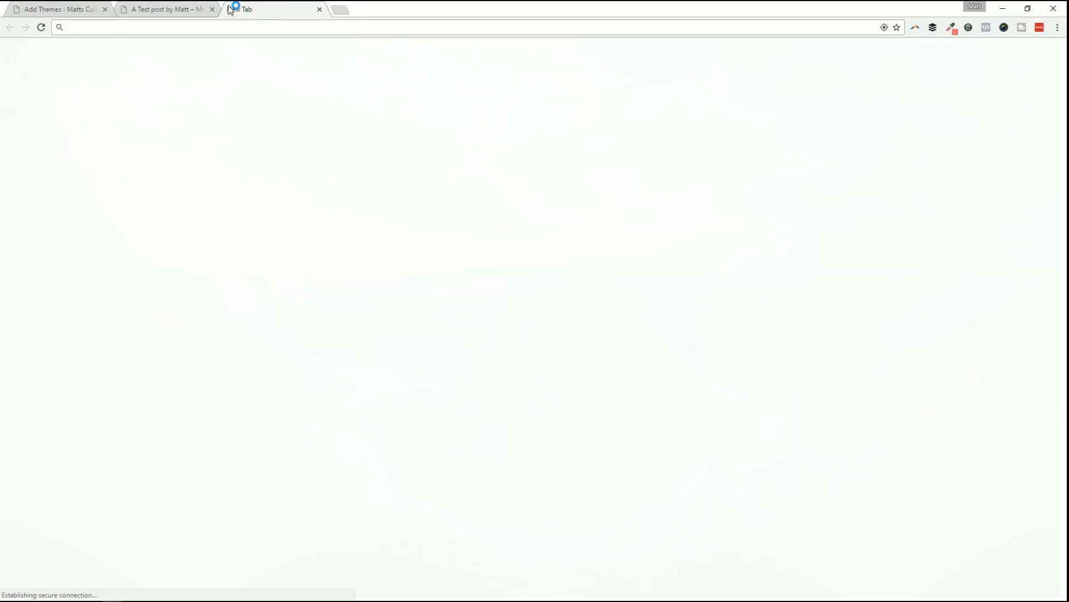
Load wordpress.org/themes in the new tab and close the 'A Test post' tab.
type("wordpress")
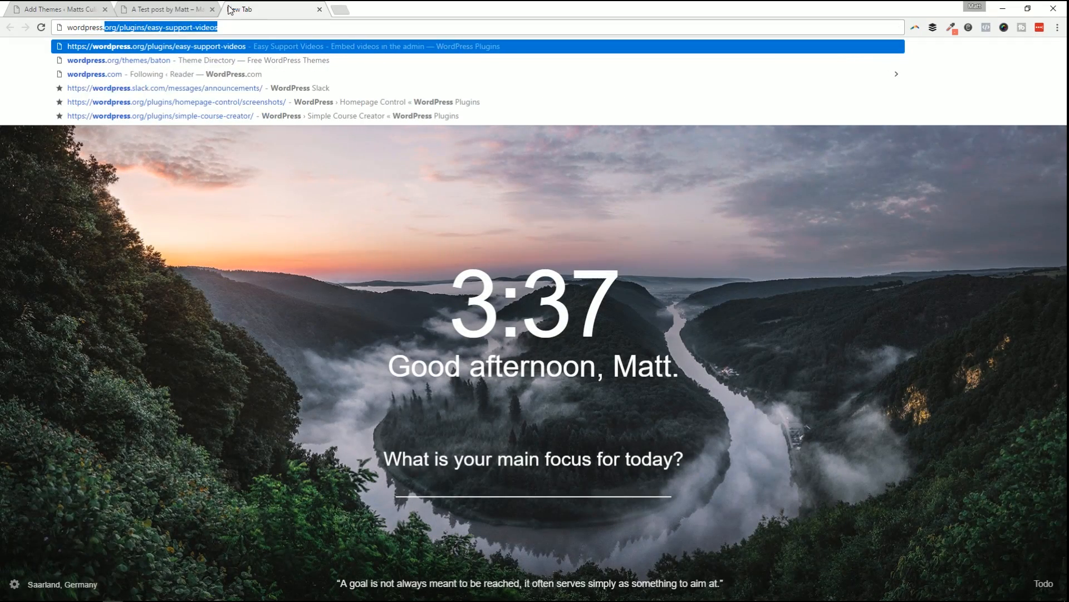
type(".org/themes")
key("Delete")
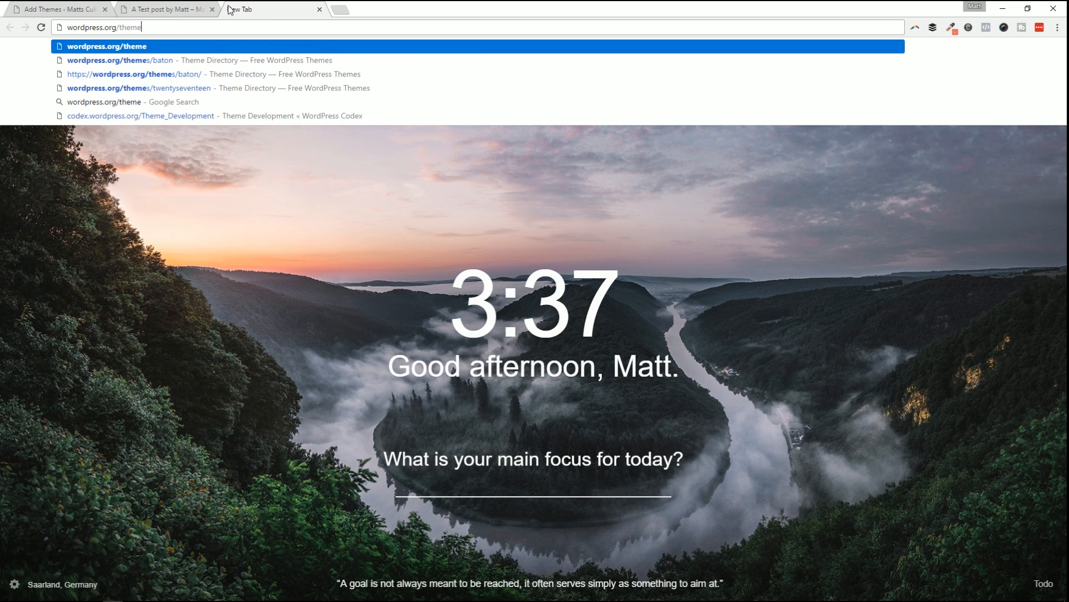
key("Return")
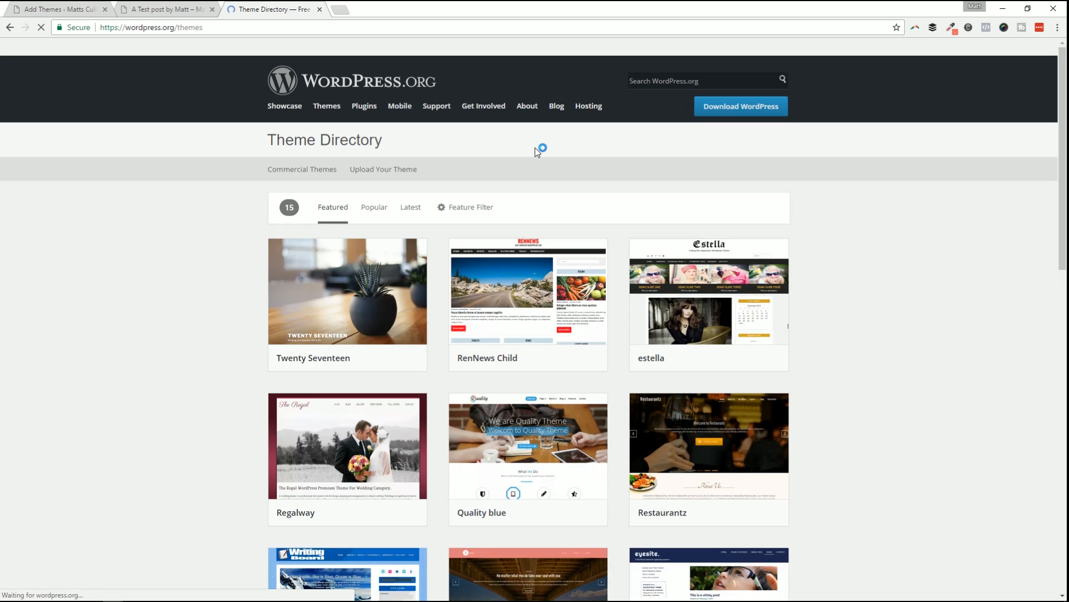
left_click(67, 8)
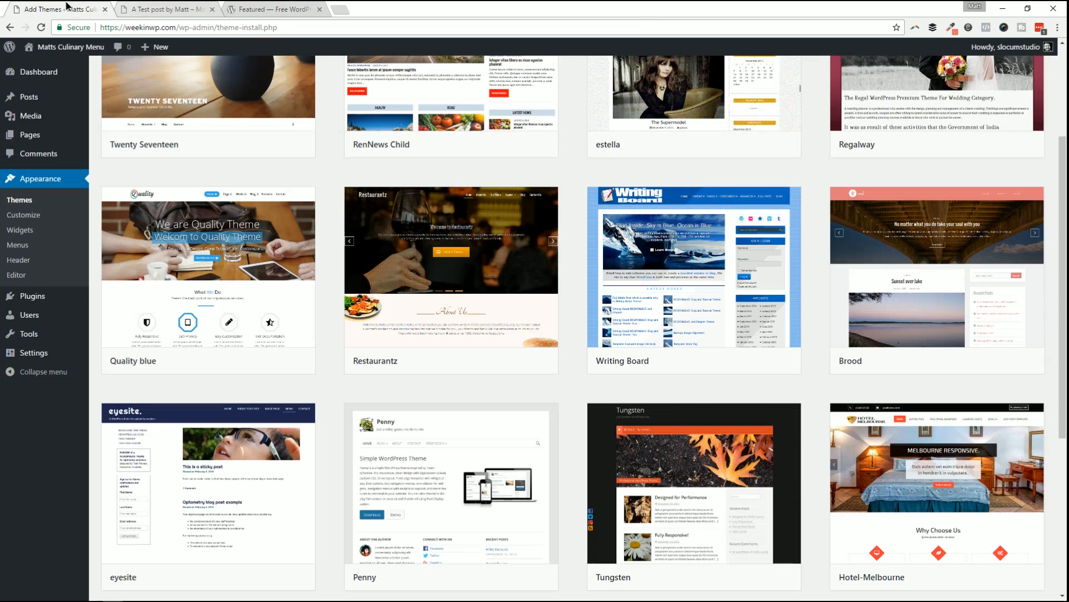
left_click(212, 9)
left_click(200, 7)
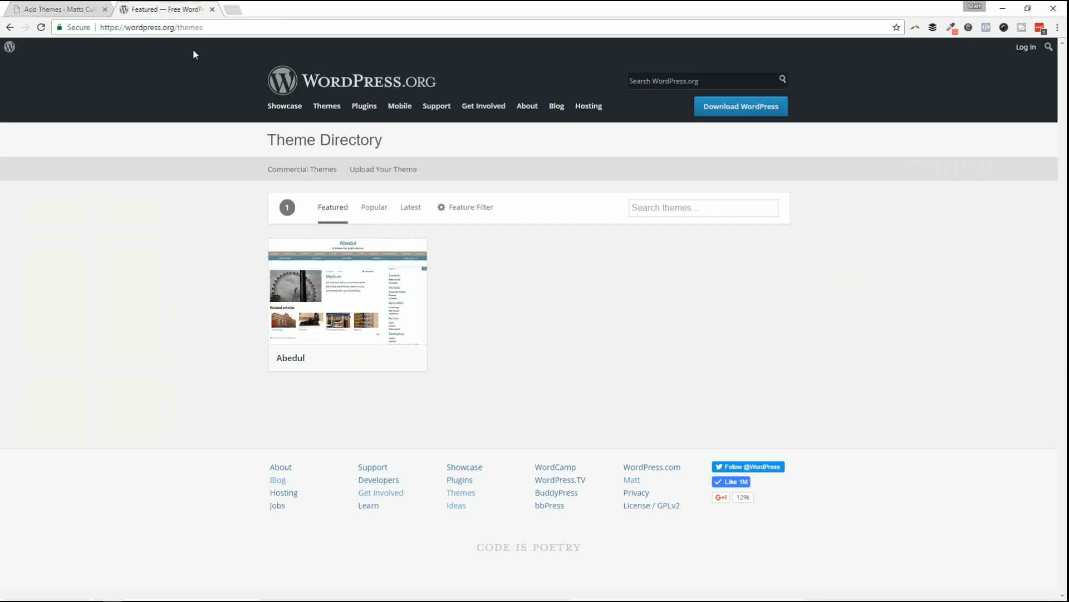
Browse the Popular, Latest, Favorites and Featured theme lists on the Add Themes page.
left_click(68, 6)
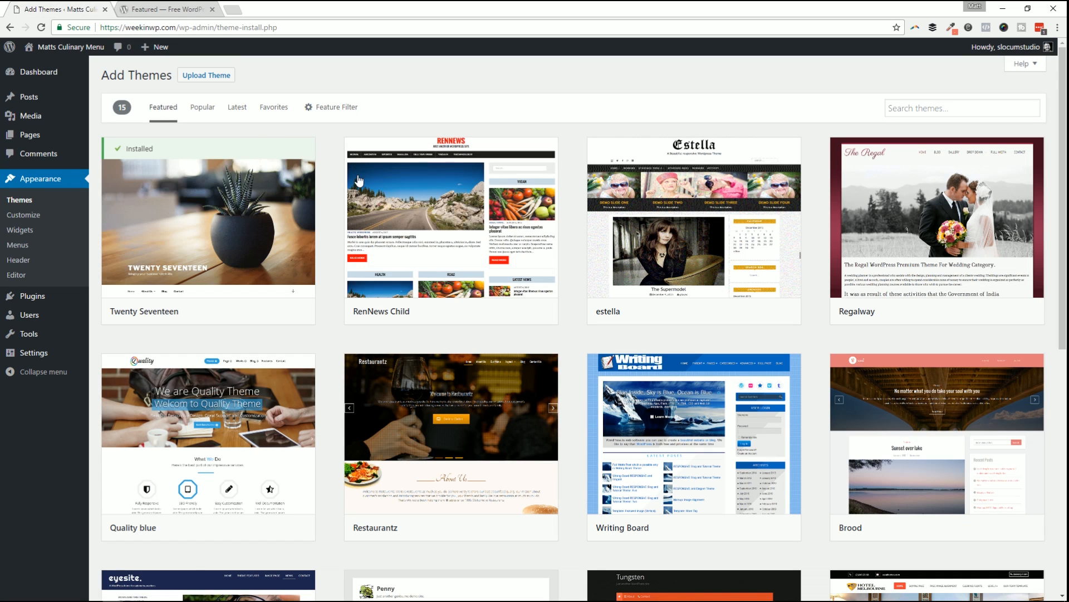
left_click(197, 112)
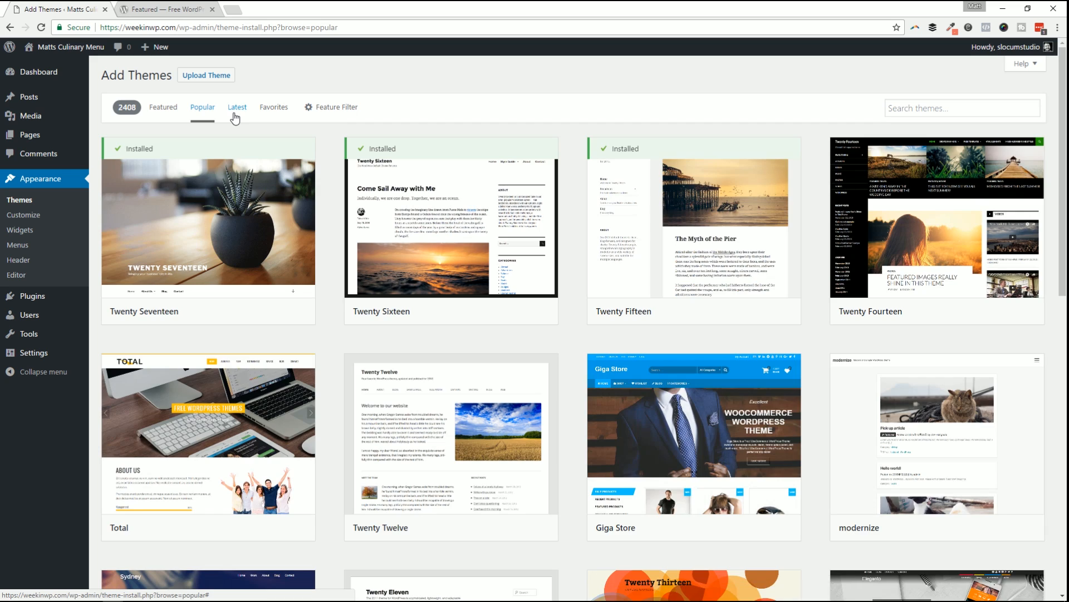
left_click(235, 116)
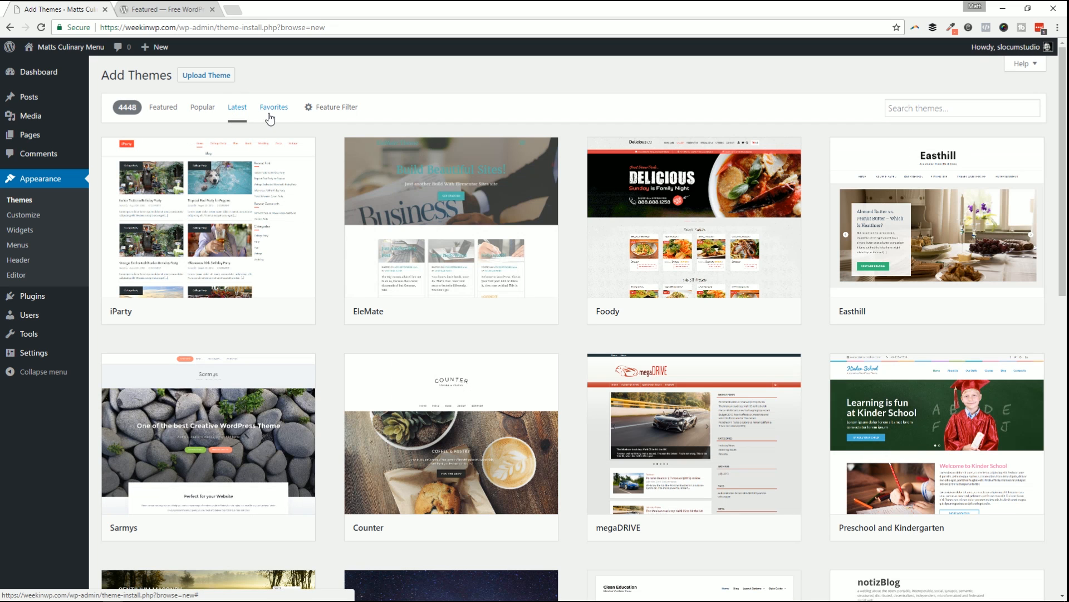
left_click(274, 109)
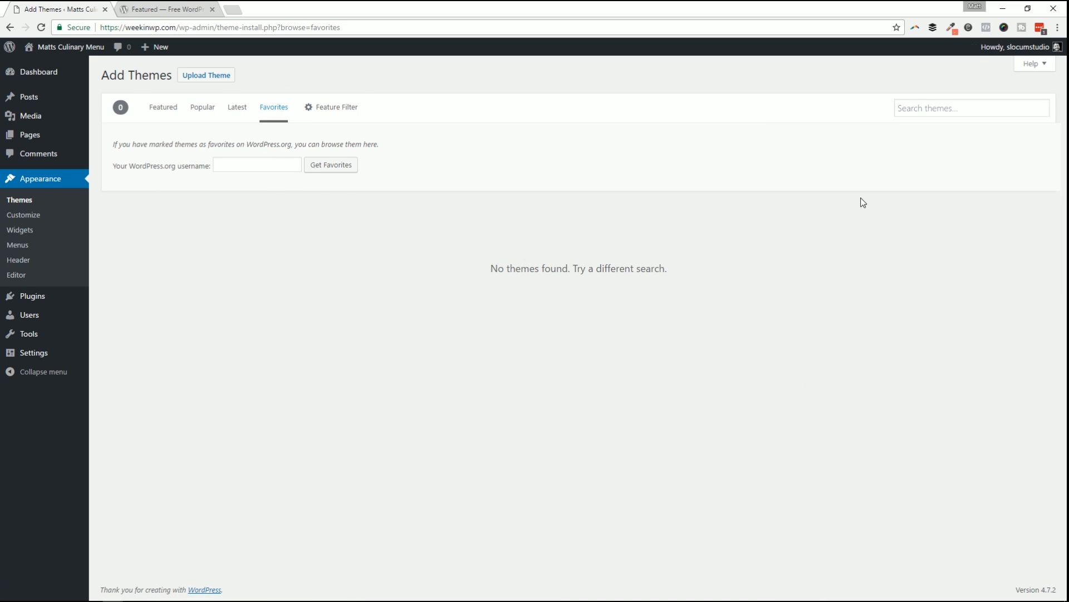
left_click(159, 112)
Search for 'symphony', look over the Symphony theme's details and preview, then install it.
left_click(916, 115)
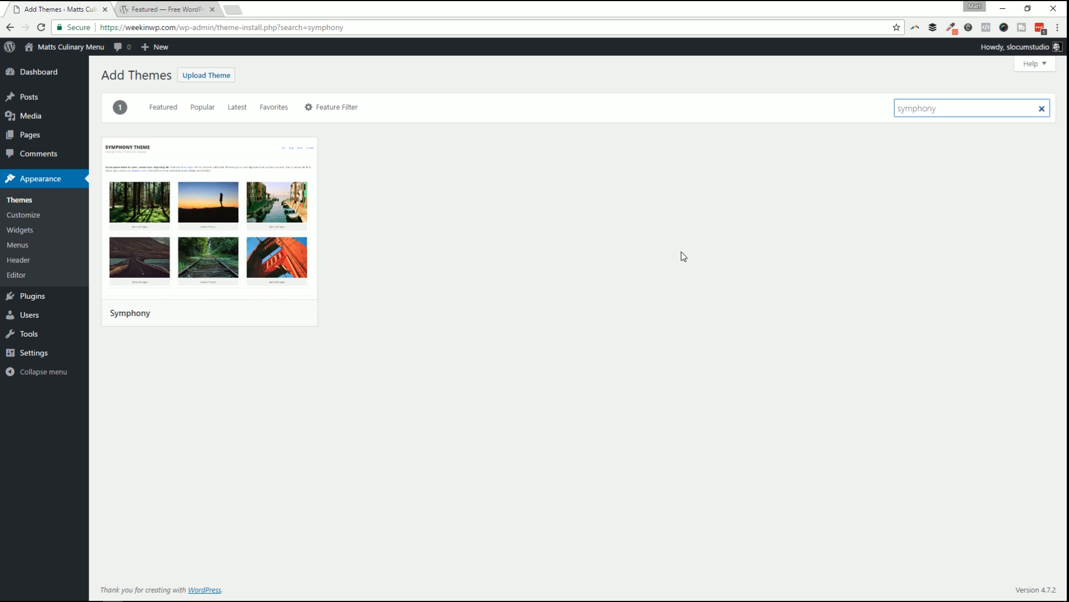
mouse_move(212, 234)
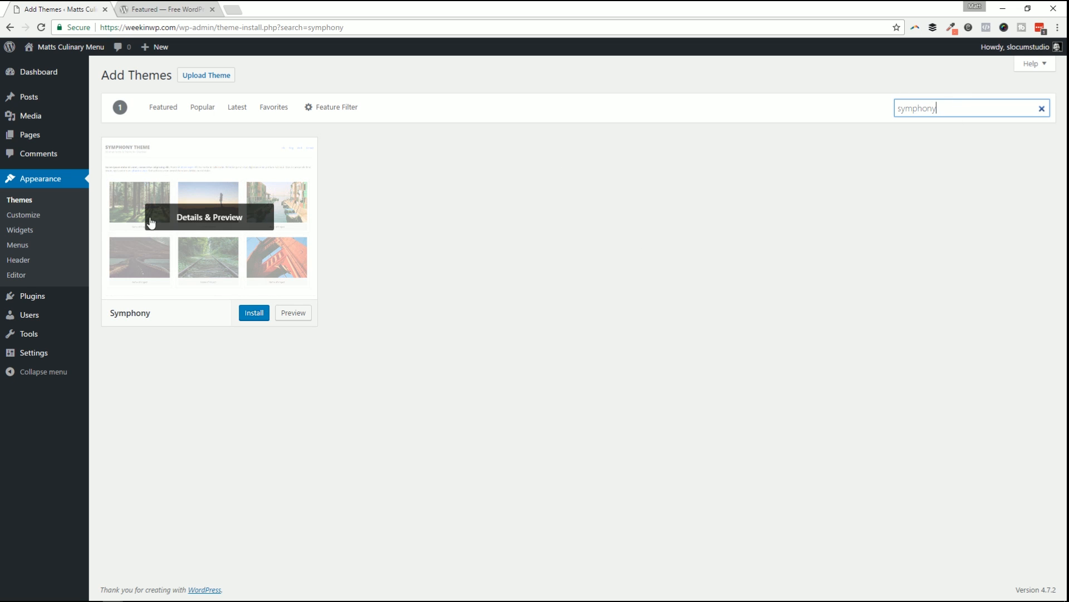
left_click(210, 223)
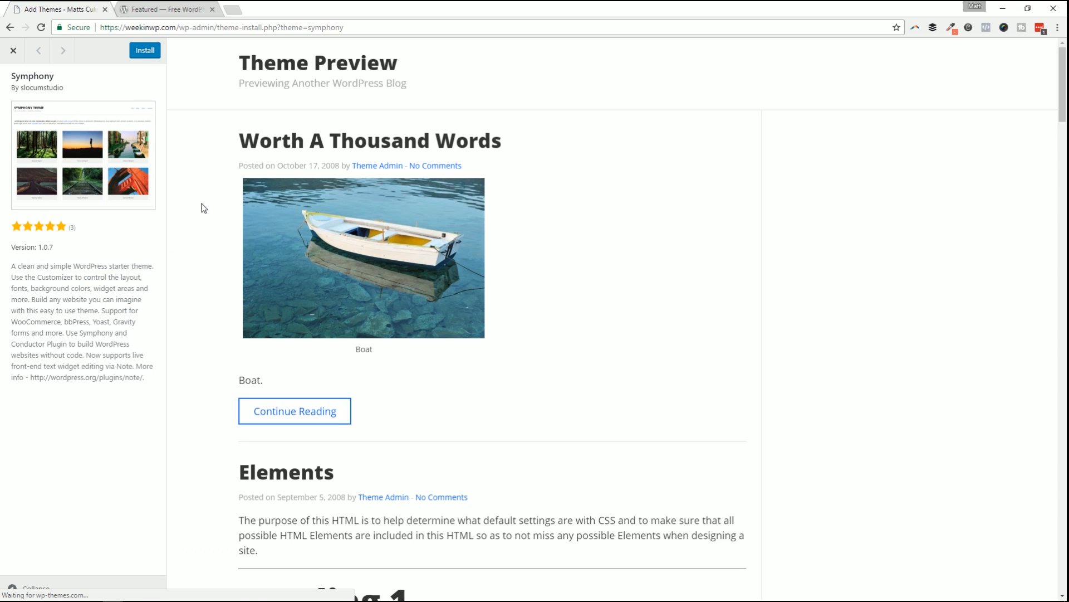
scroll(619, 316, "down", 10)
scroll(587, 384, "up", 12)
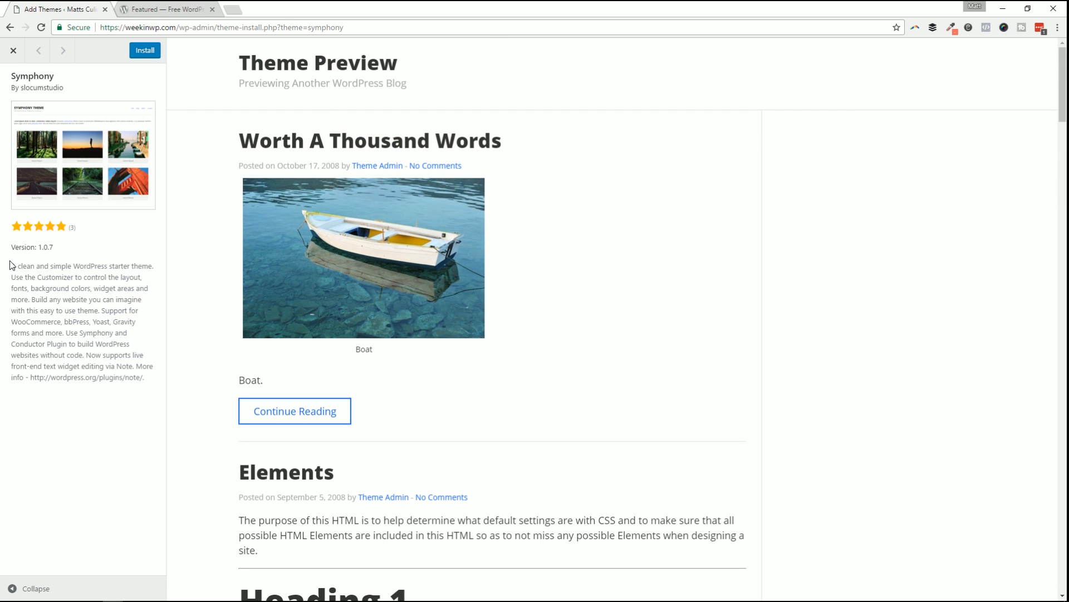
left_click_drag(17, 266, 131, 377)
left_click(61, 238)
left_click(11, 53)
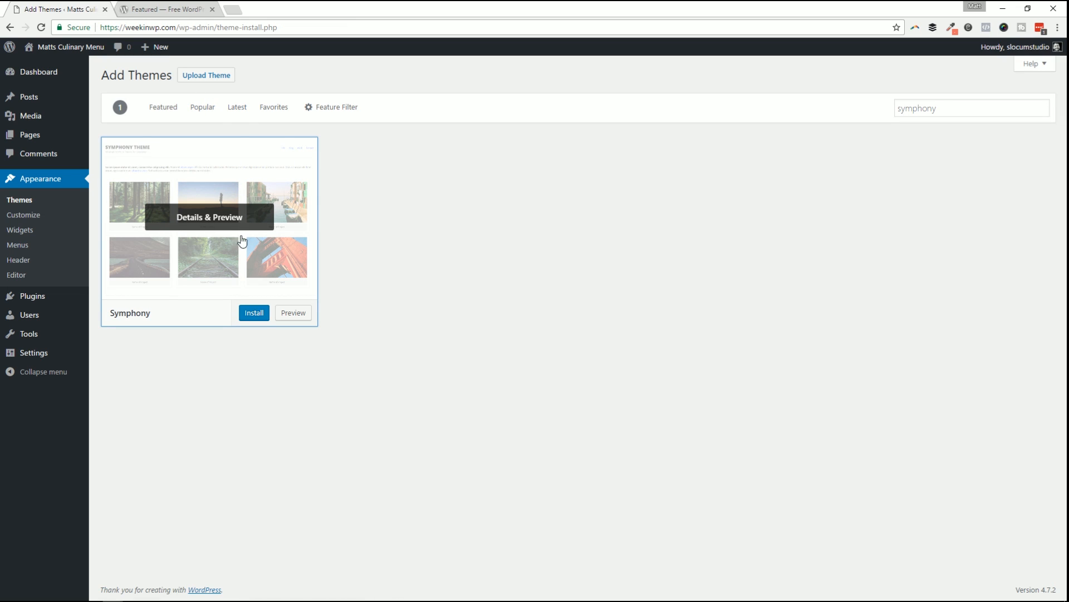
left_click(254, 315)
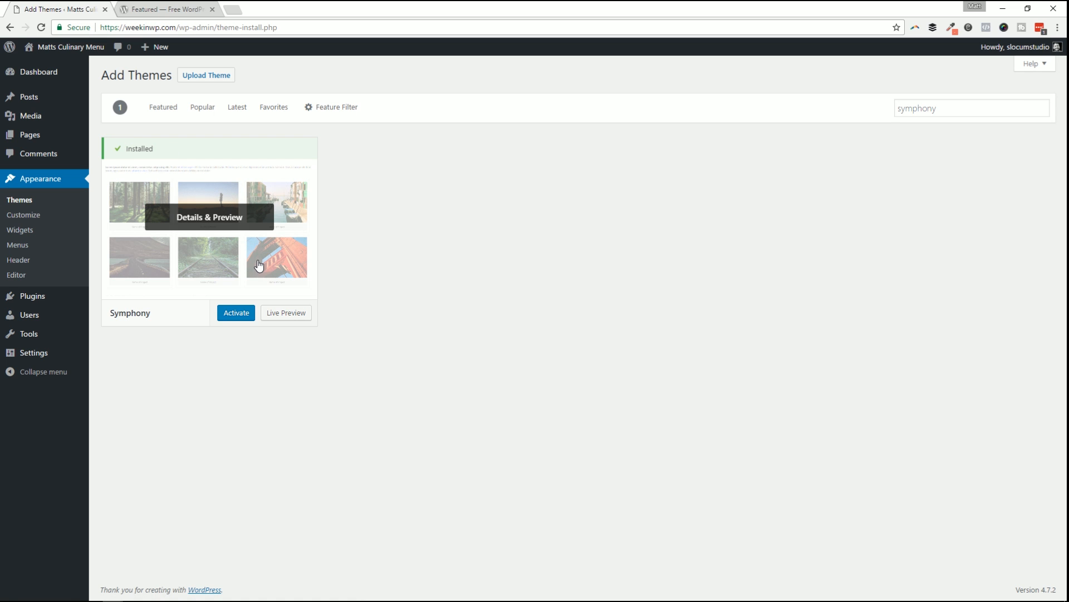
left_click(287, 314)
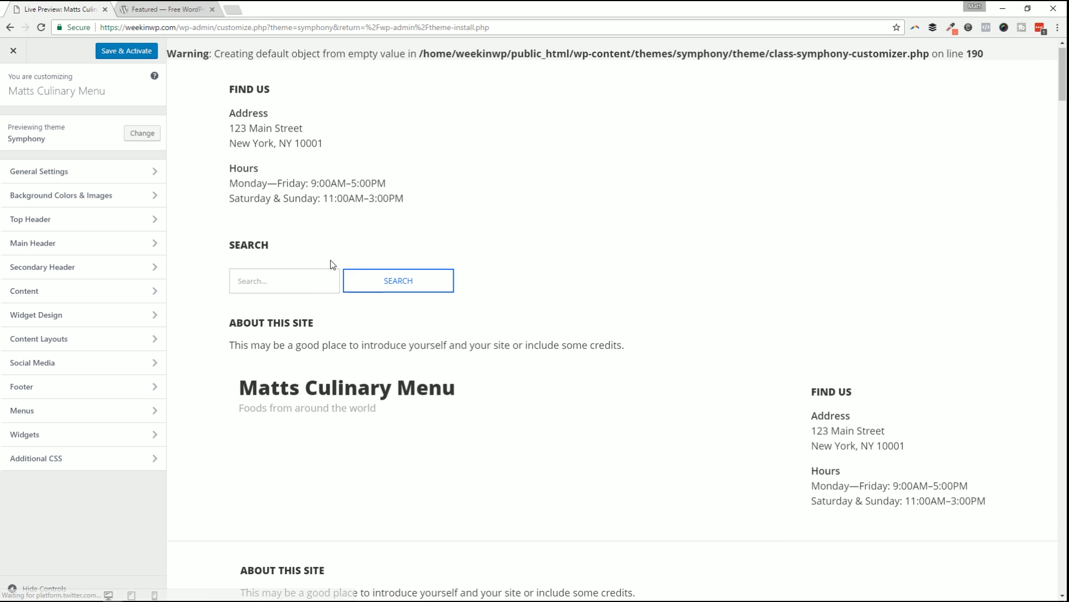
scroll(276, 189, "down", 3)
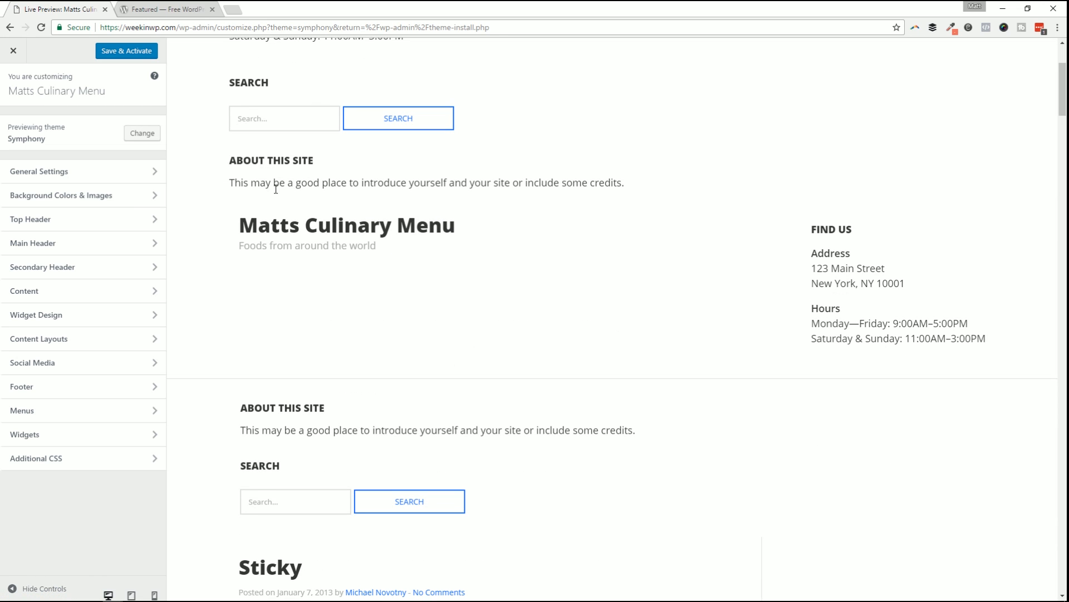
left_click(69, 270)
left_click(12, 84)
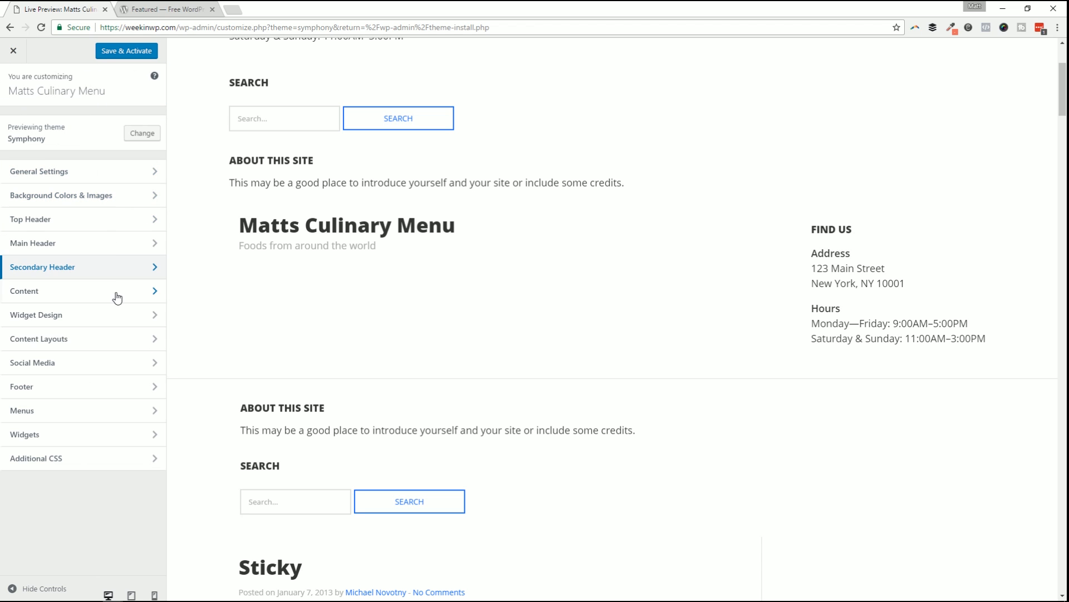
left_click(103, 239)
left_click(17, 81)
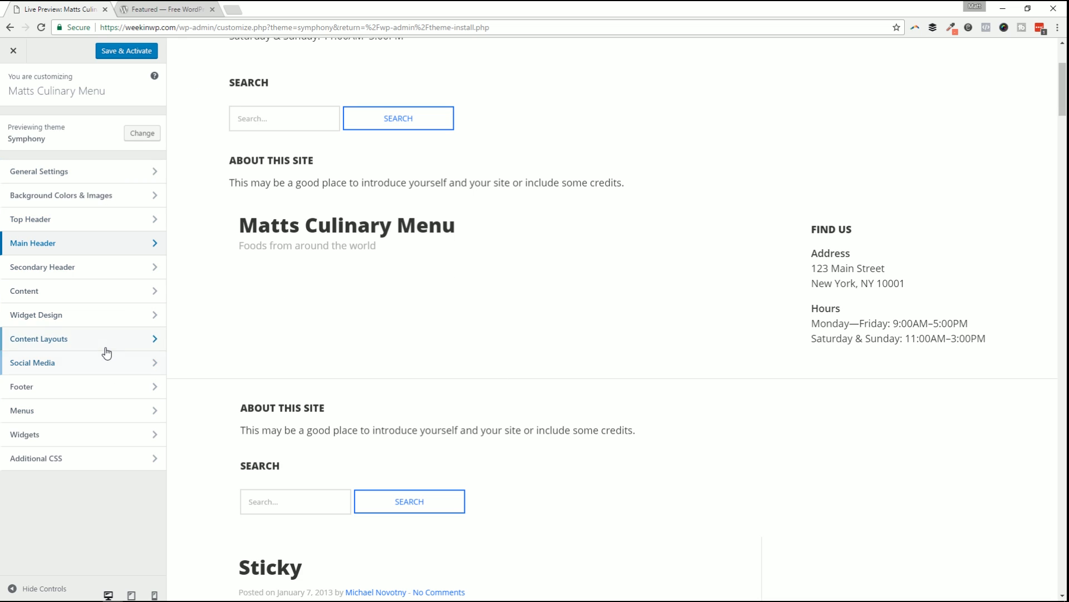
Set the Symphony content background colour to near-black.
left_click(102, 203)
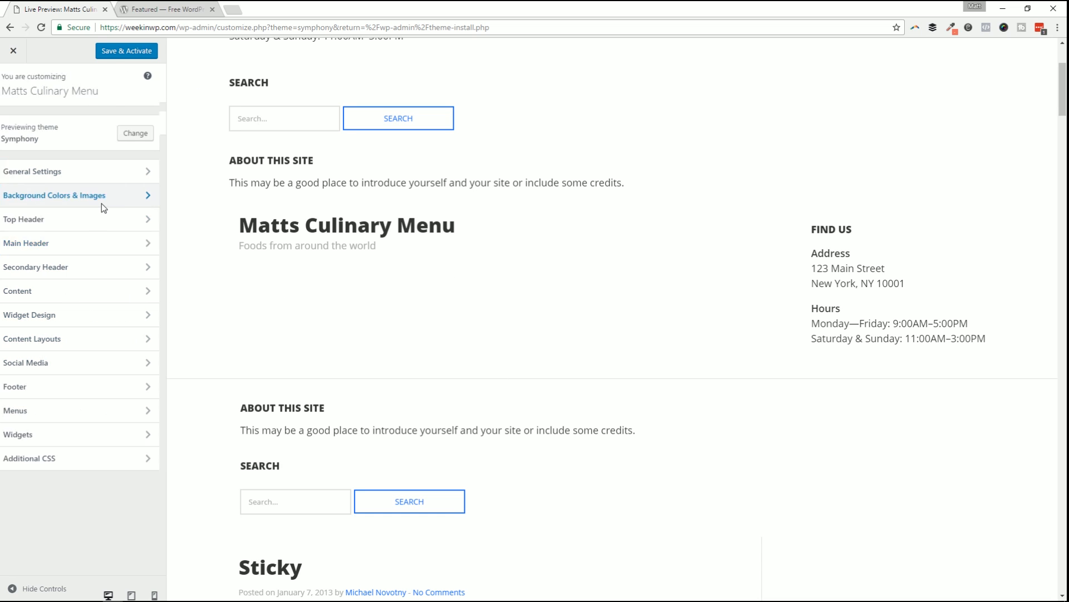
left_click(49, 120)
left_click(44, 135)
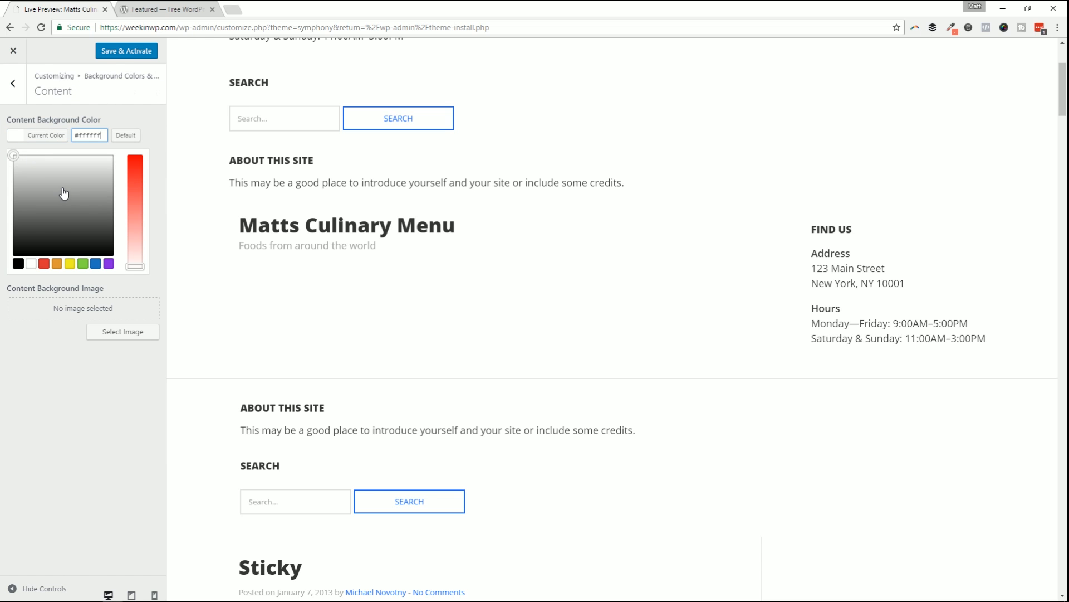
left_click(44, 264)
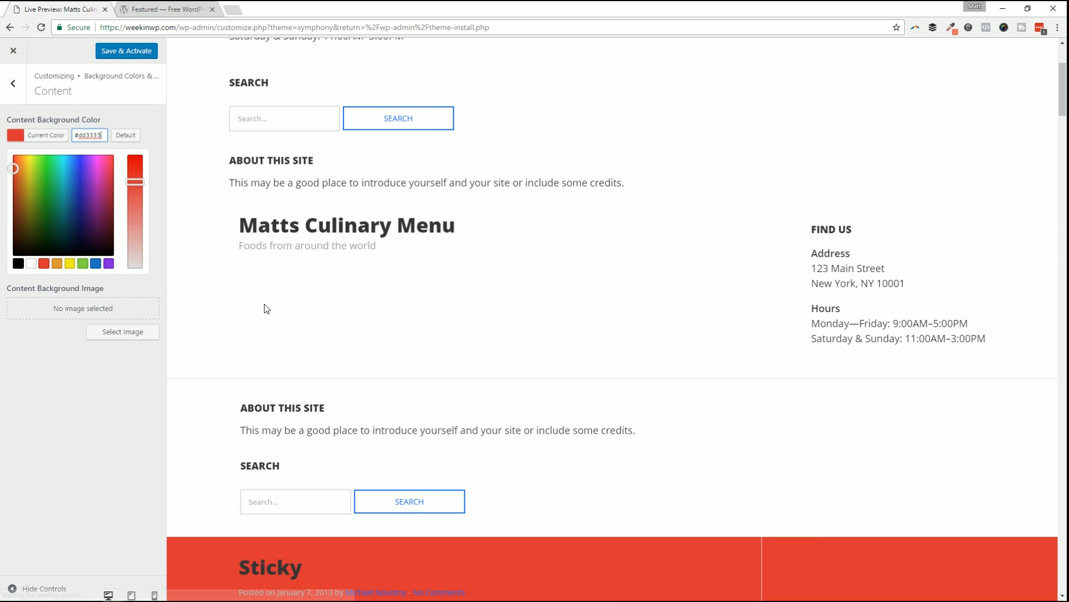
scroll(508, 346, "down", 9)
scroll(478, 335, "up", 5)
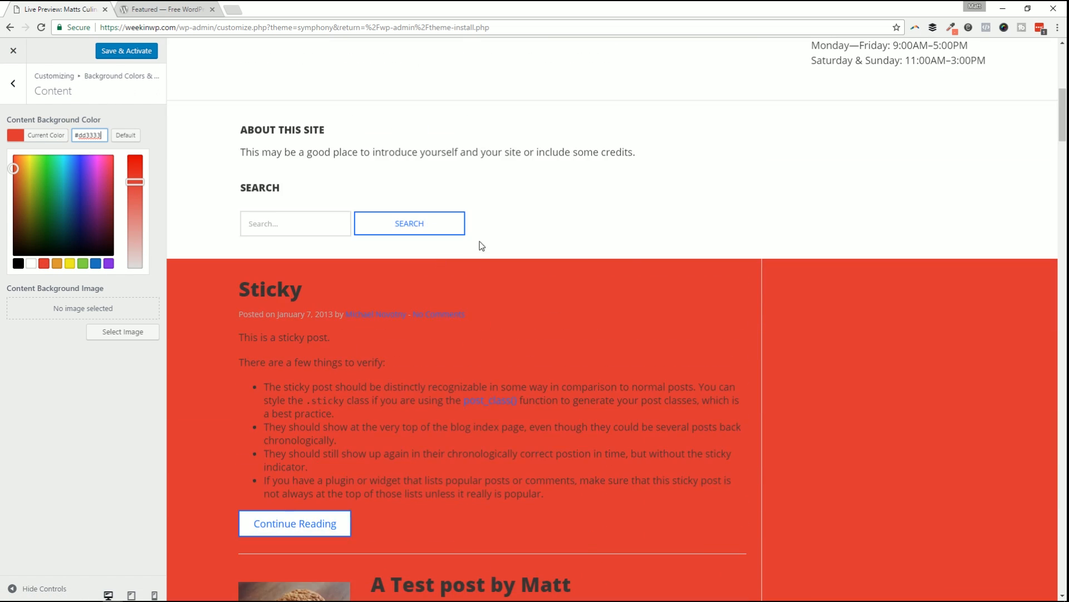
scroll(479, 244, "down", 3)
scroll(633, 289, "up", 1)
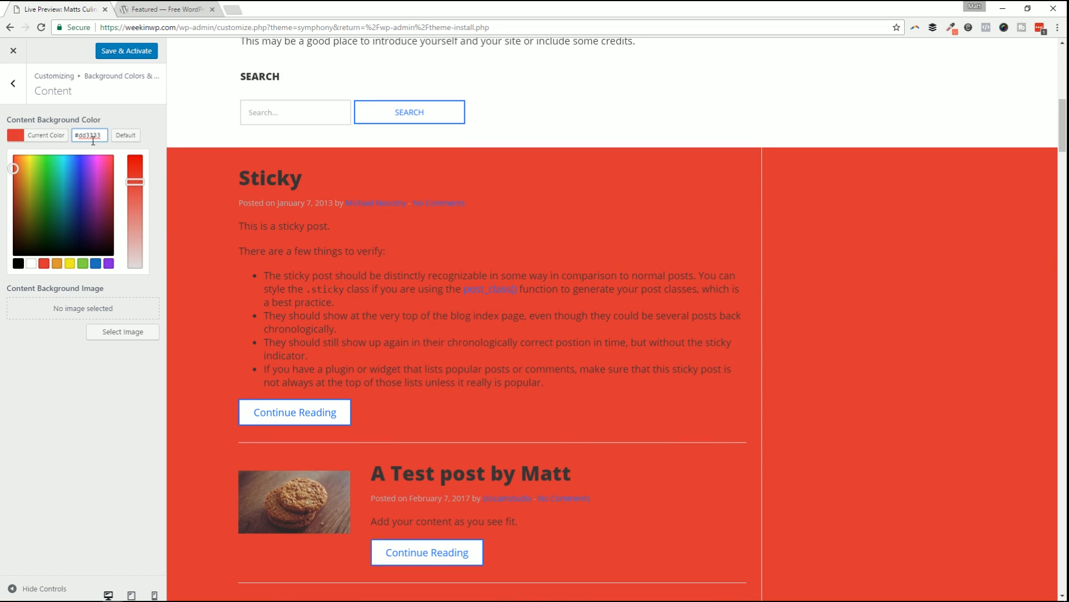
left_click(39, 173)
left_click_drag(28, 172, 32, 252)
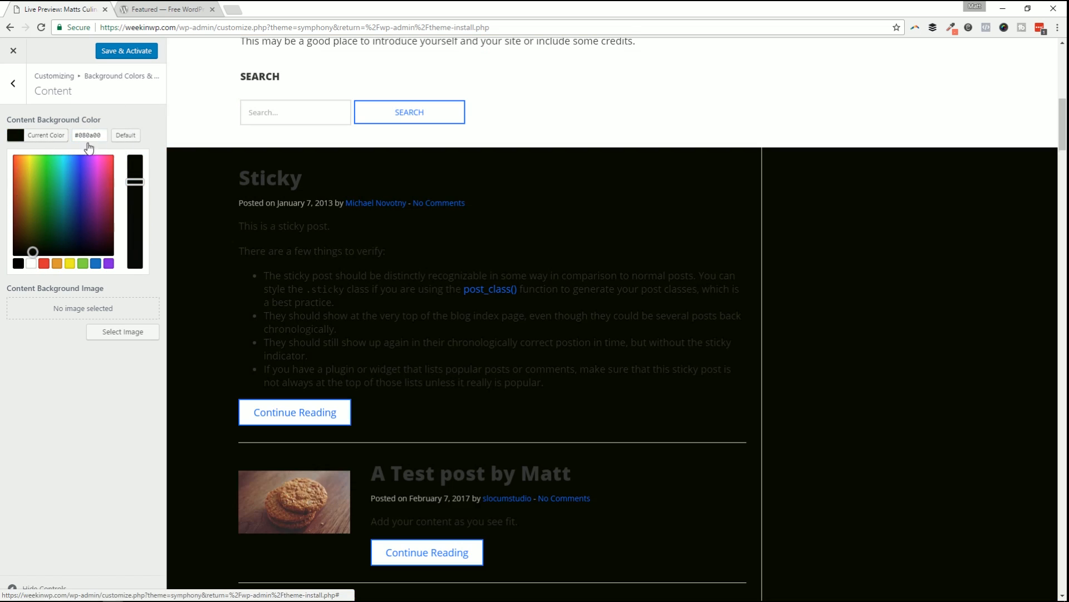
left_click(11, 85)
left_click(13, 82)
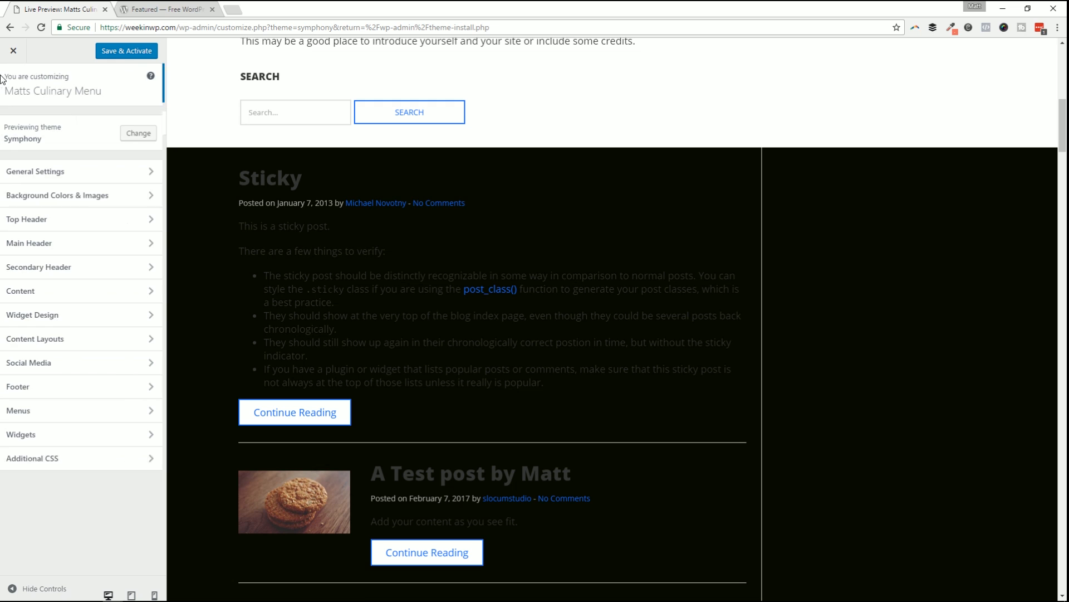
Set the body text to Muli at 21 px with a 32 px line height.
left_click(58, 291)
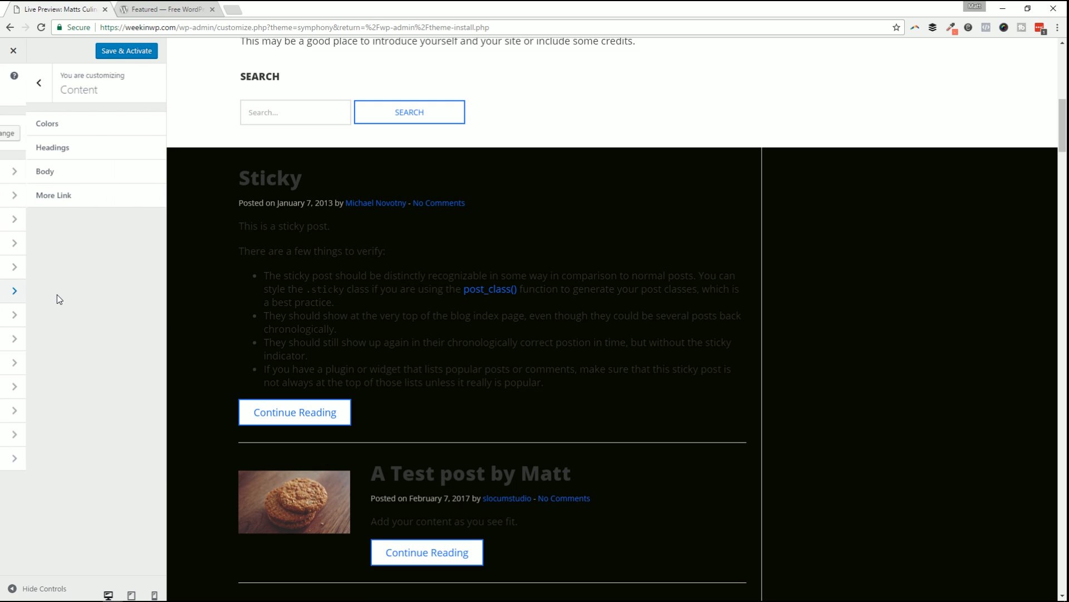
left_click(75, 178)
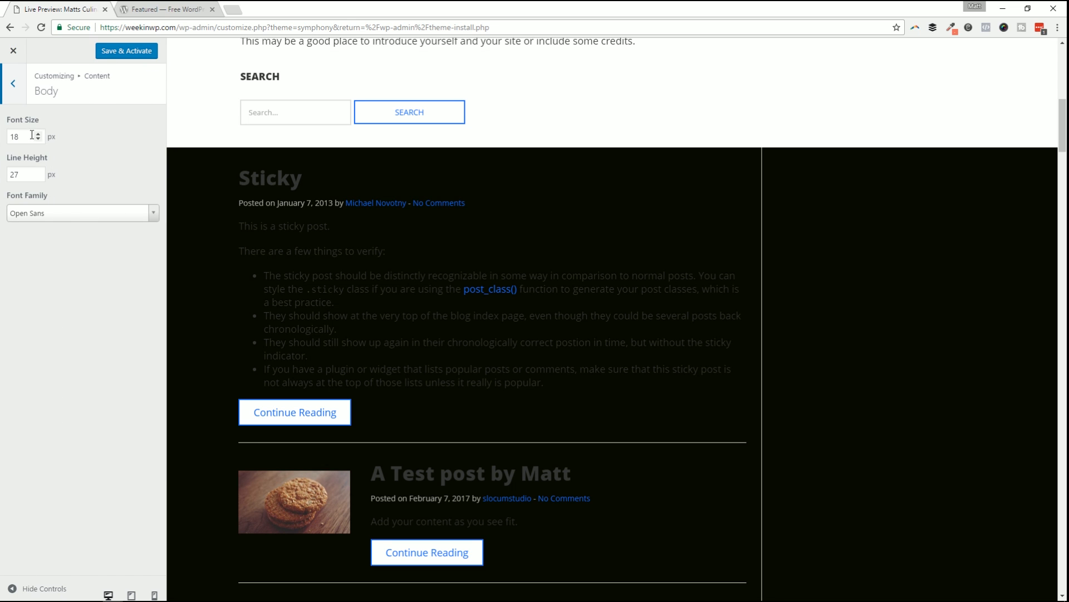
left_click(24, 214)
scroll(33, 290, "up", 1)
left_click(25, 289)
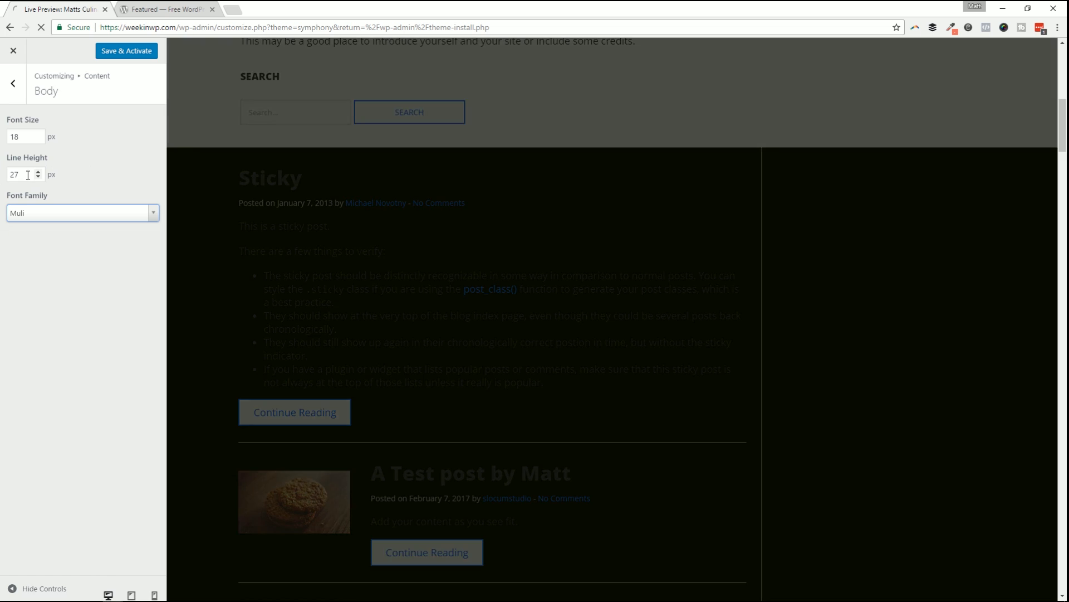
left_click(38, 172)
left_click(38, 173)
left_click(38, 172)
left_click(38, 135)
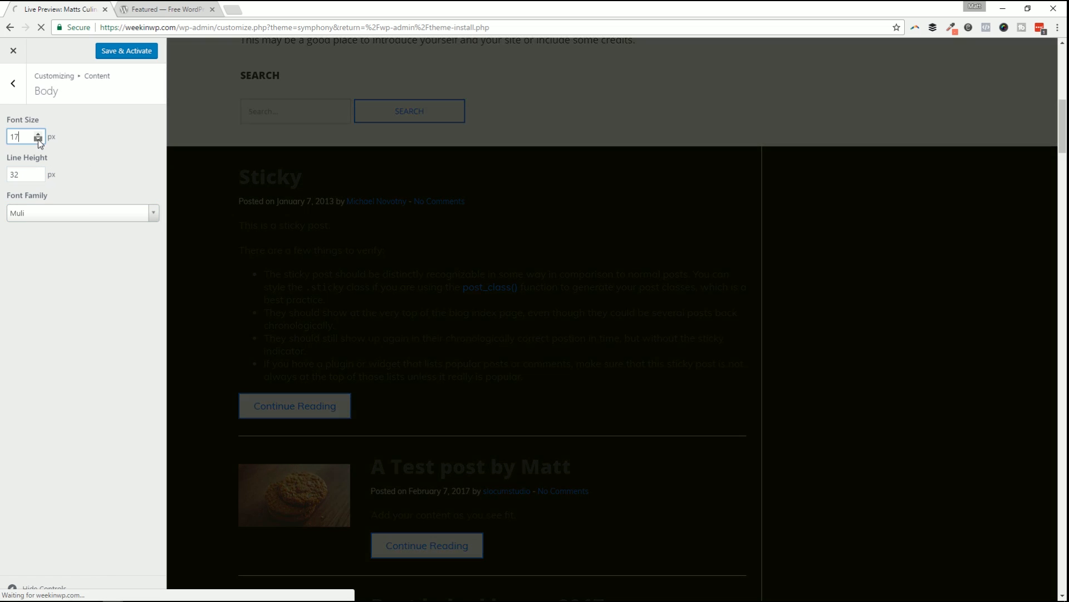
left_click(38, 134)
left_click(37, 134)
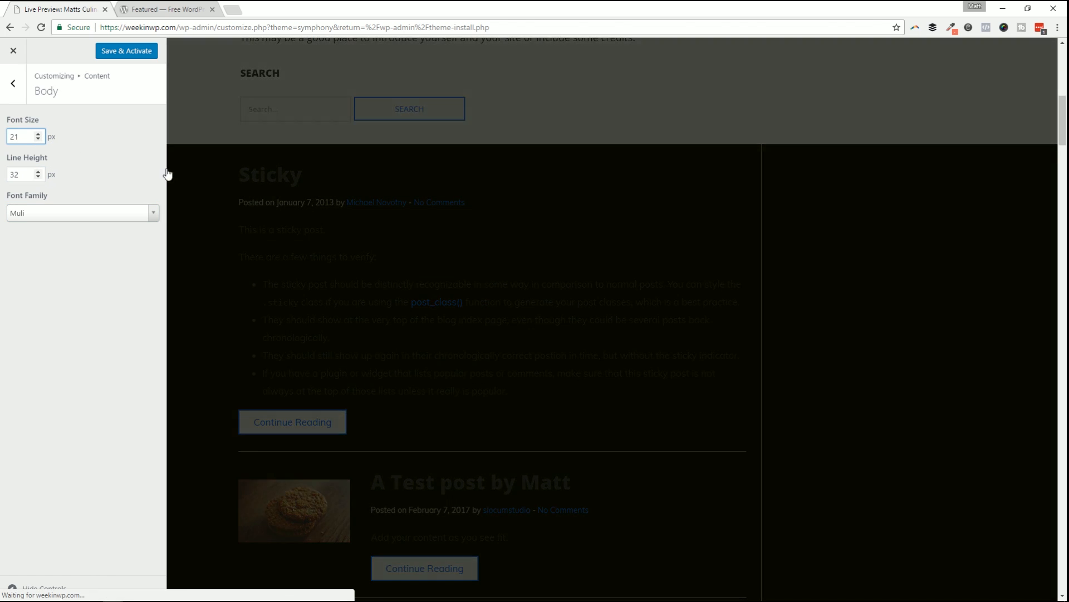
scroll(488, 284, "down", 9)
scroll(390, 323, "down", 3)
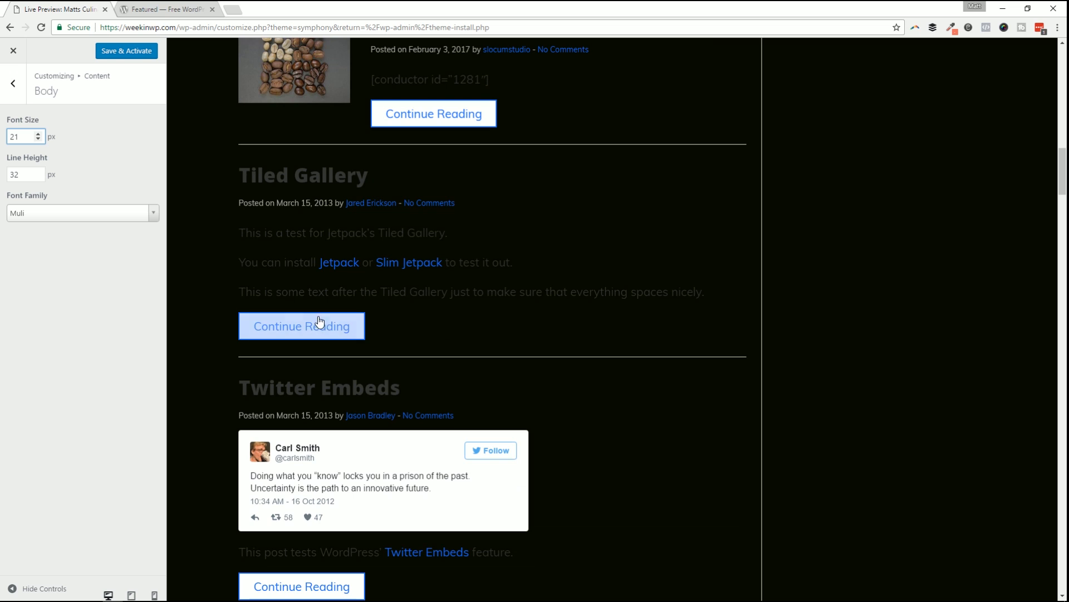
scroll(430, 284, "up", 10)
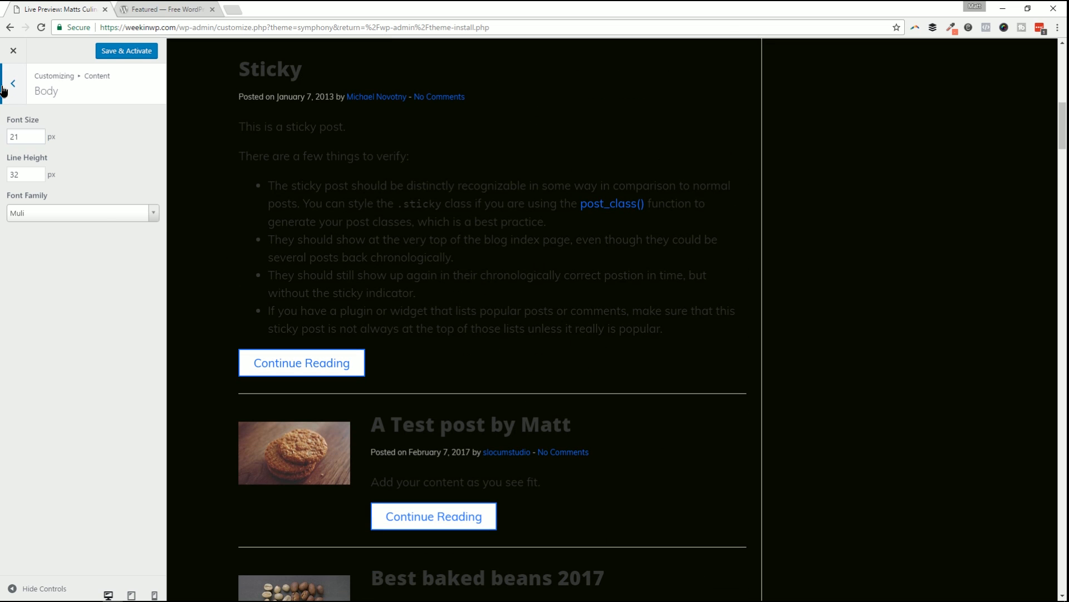
Back out to the main customizer sections and leave the customizer without saving.
left_click(12, 83)
left_click(33, 124)
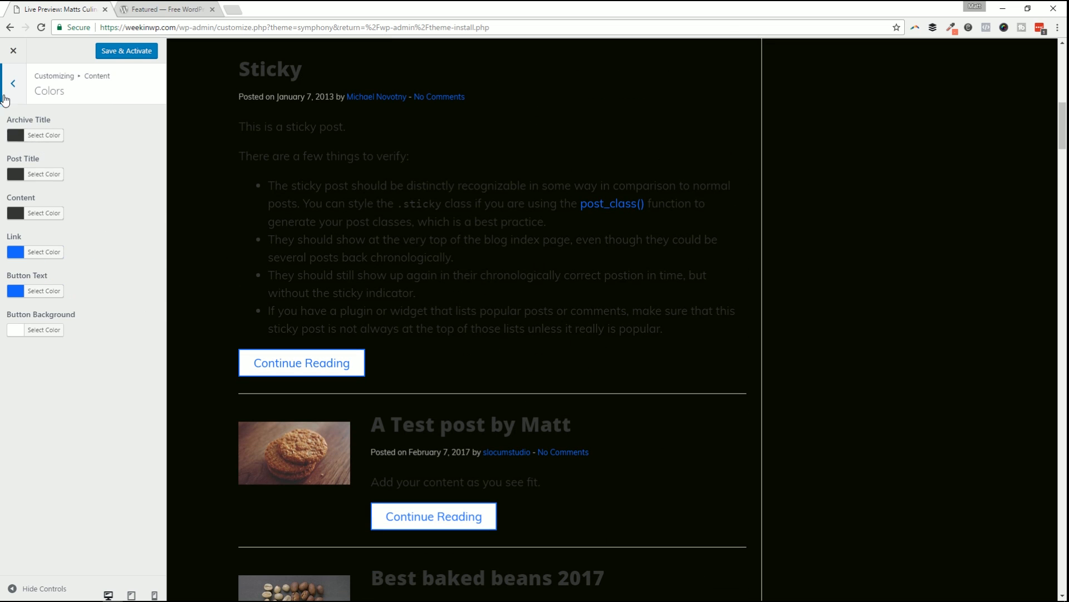
left_click(6, 98)
left_click(13, 99)
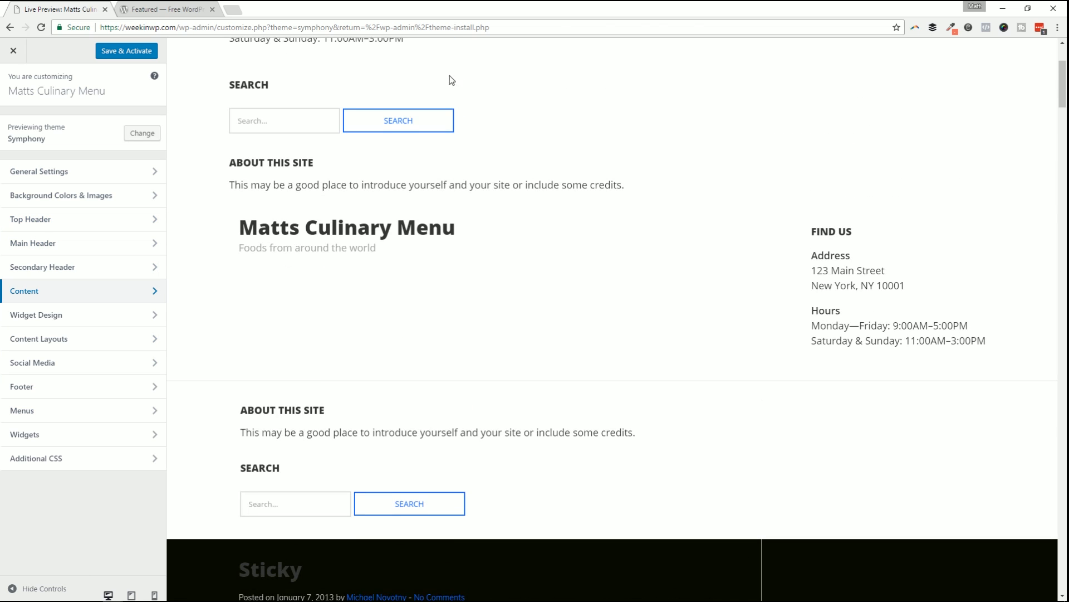
scroll(895, 363, "down", 3)
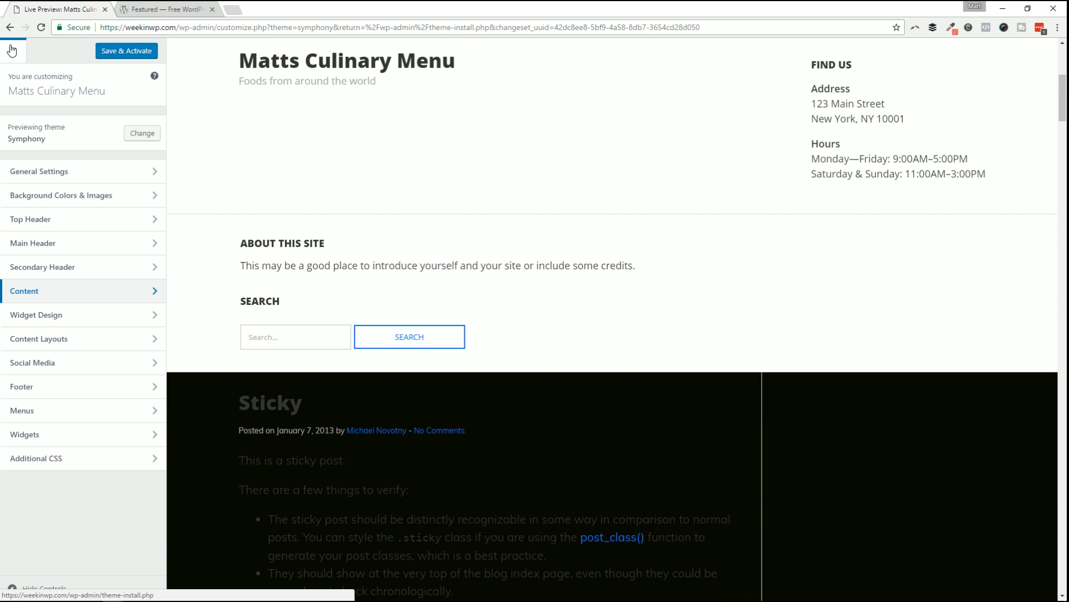
left_click(13, 51)
left_click(573, 91)
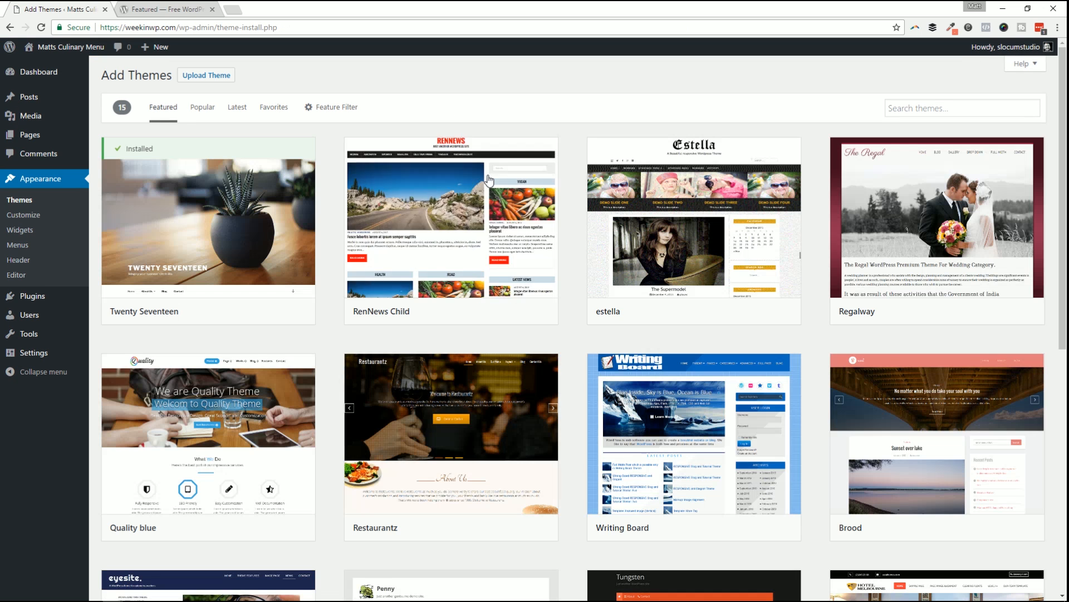
Open and close the customizer twice, then go to the Appearance > Widgets page.
mouse_move(488, 180)
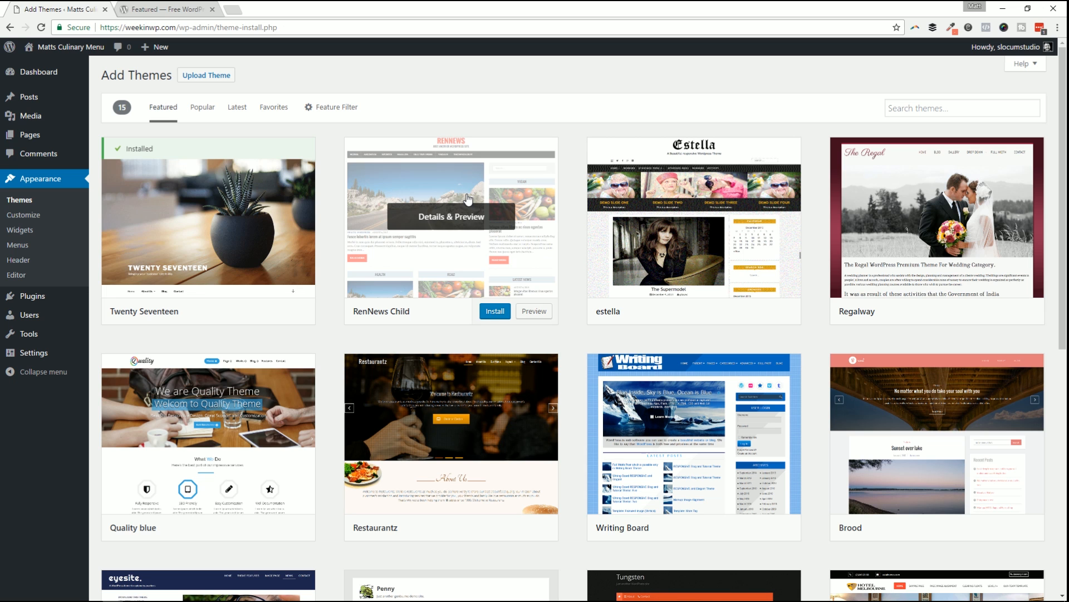
left_click(42, 215)
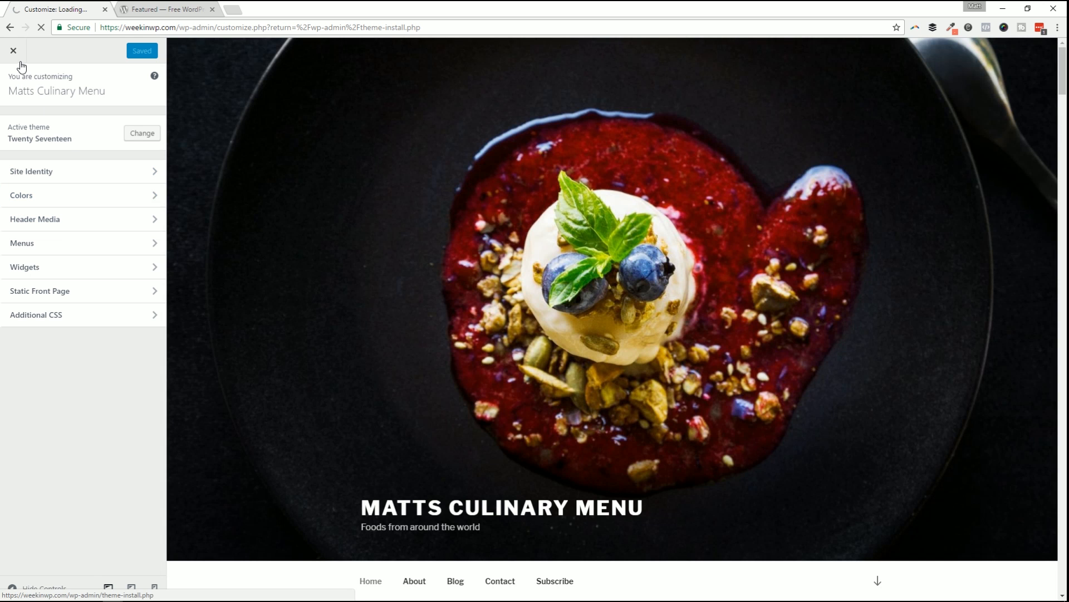
scroll(572, 377, "down", 9)
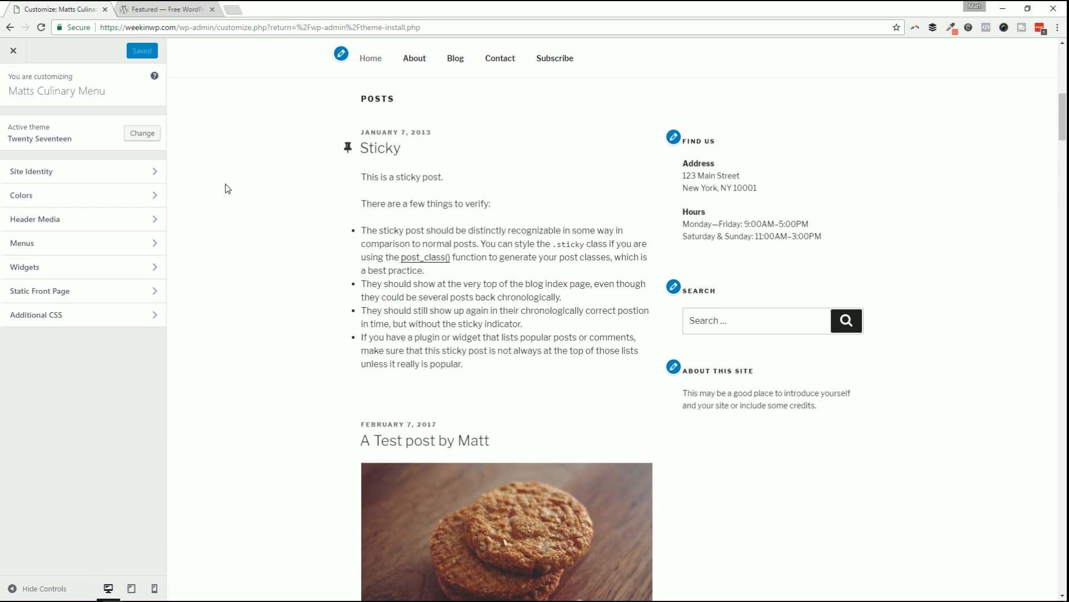
left_click(16, 58)
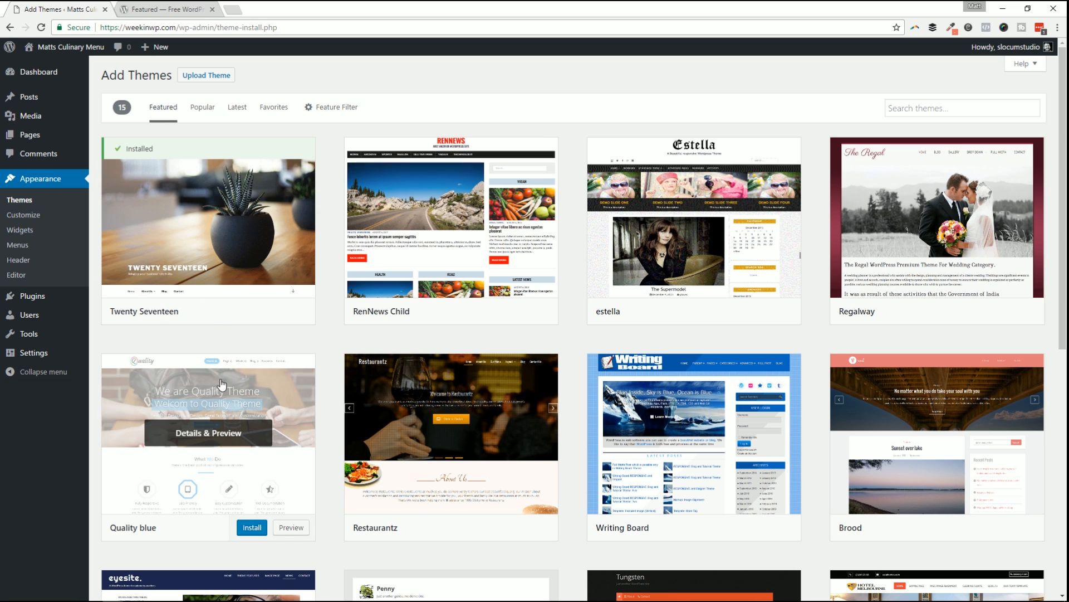
left_click(35, 219)
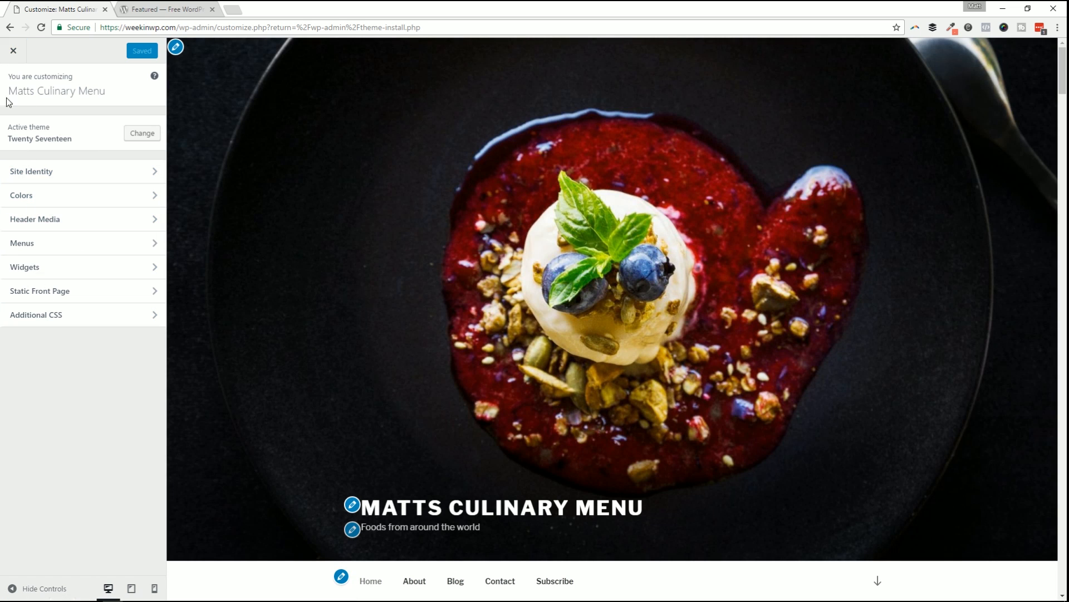
left_click(2, 55)
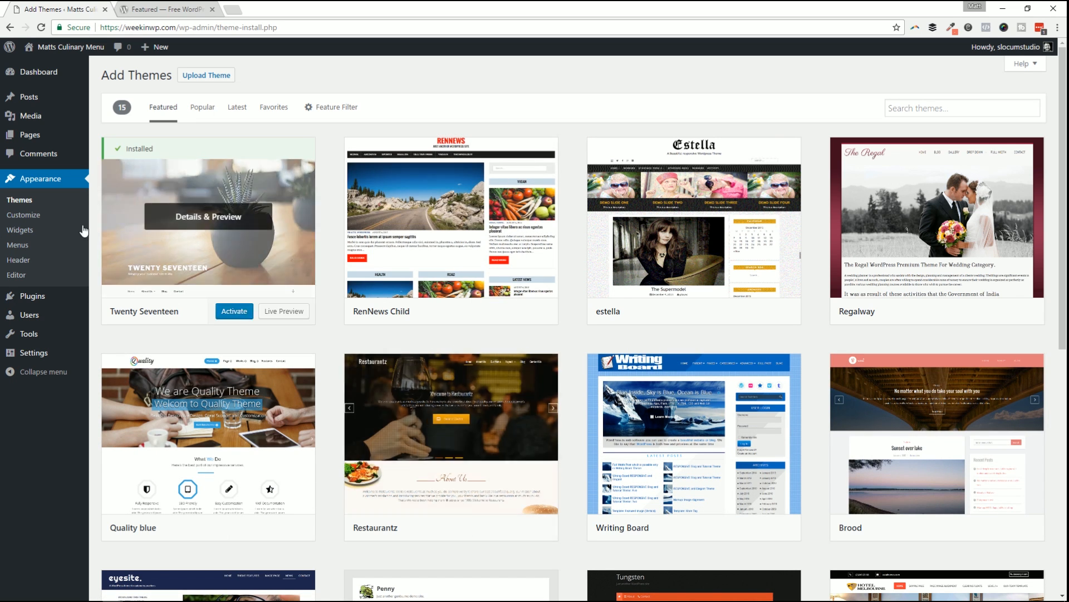
left_click(45, 236)
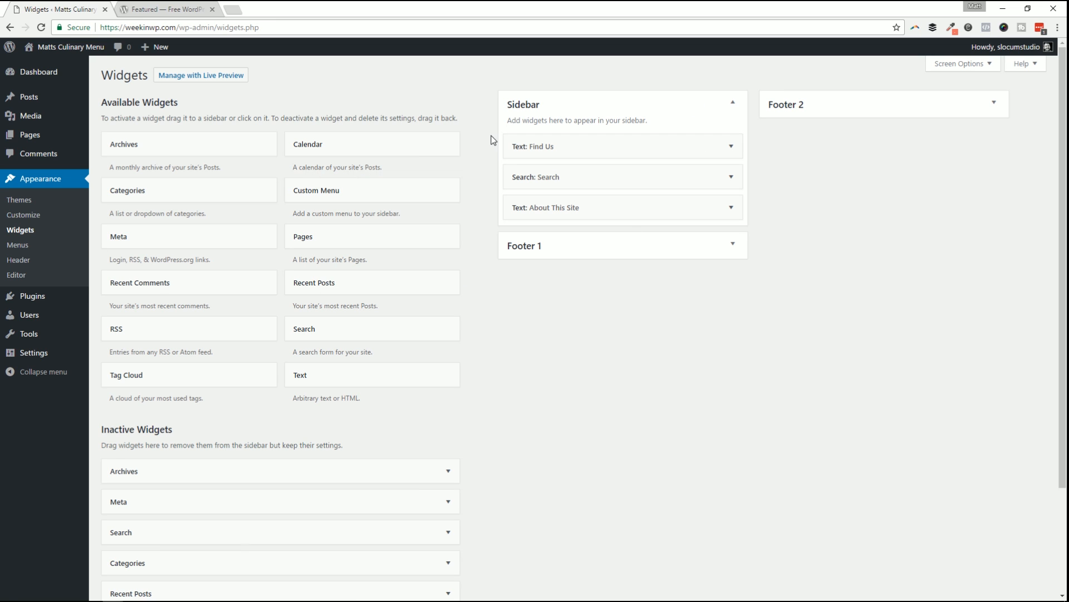
Open the live site in a new tab and review the Find Us address and hours in its sidebar.
middle_click(46, 74)
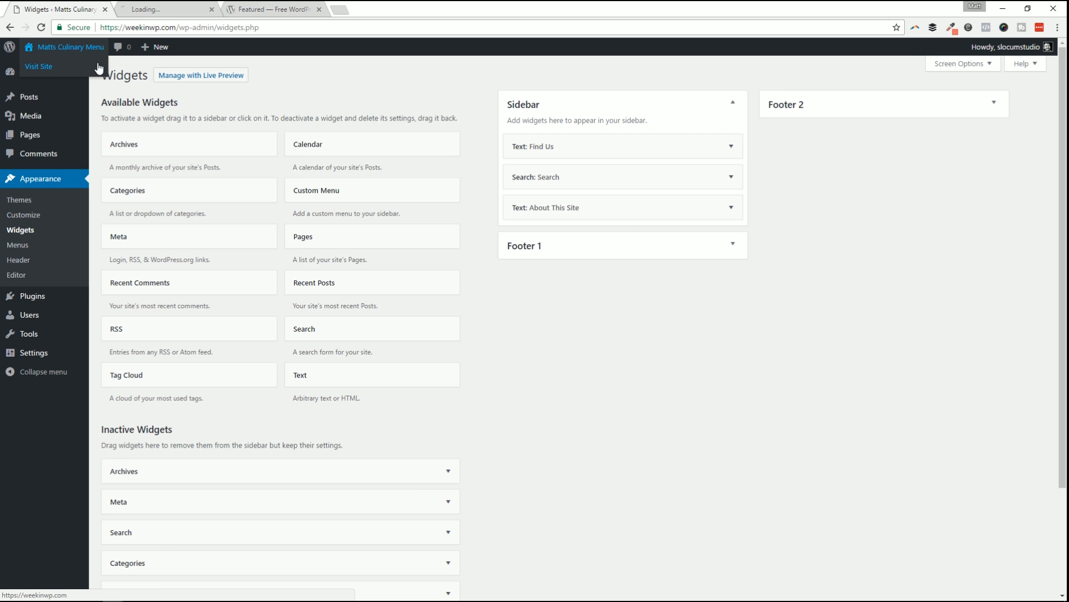
left_click(134, 8)
scroll(607, 240, "down", 10)
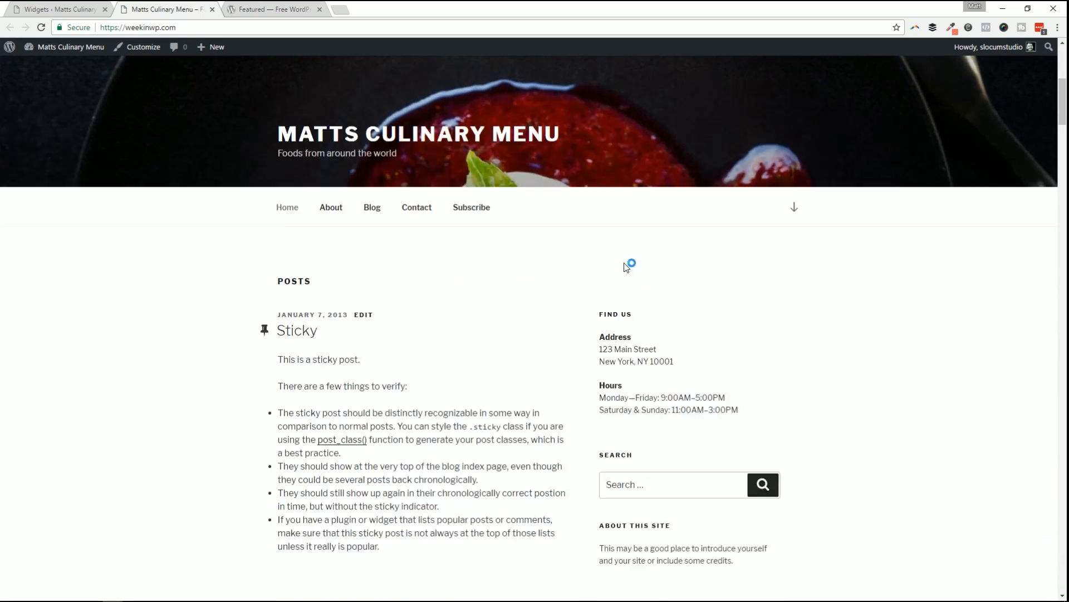
scroll(613, 248, "up", 10)
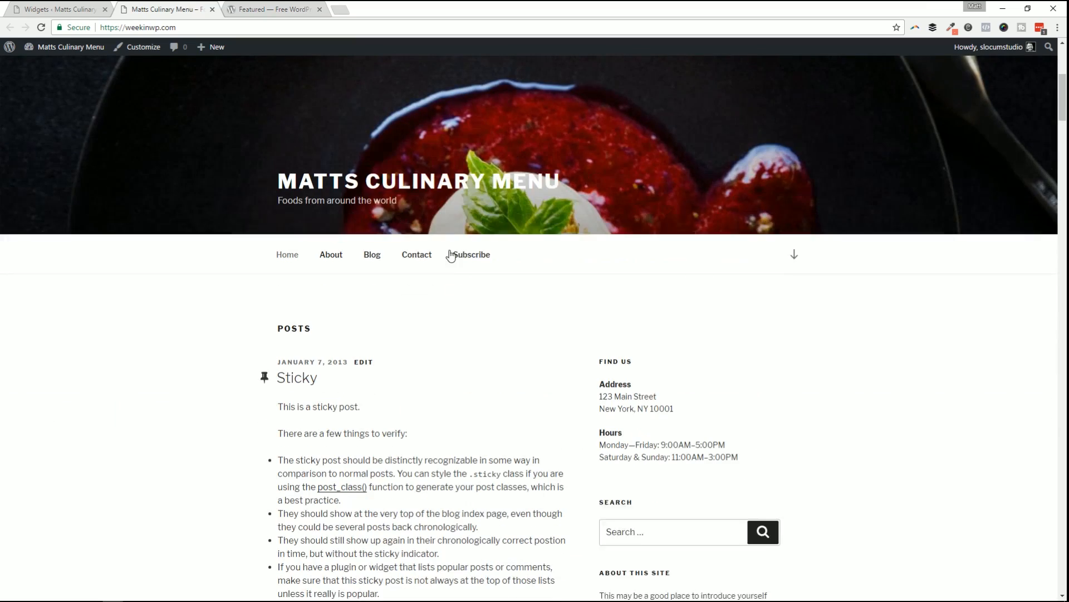
scroll(555, 356, "down", 6)
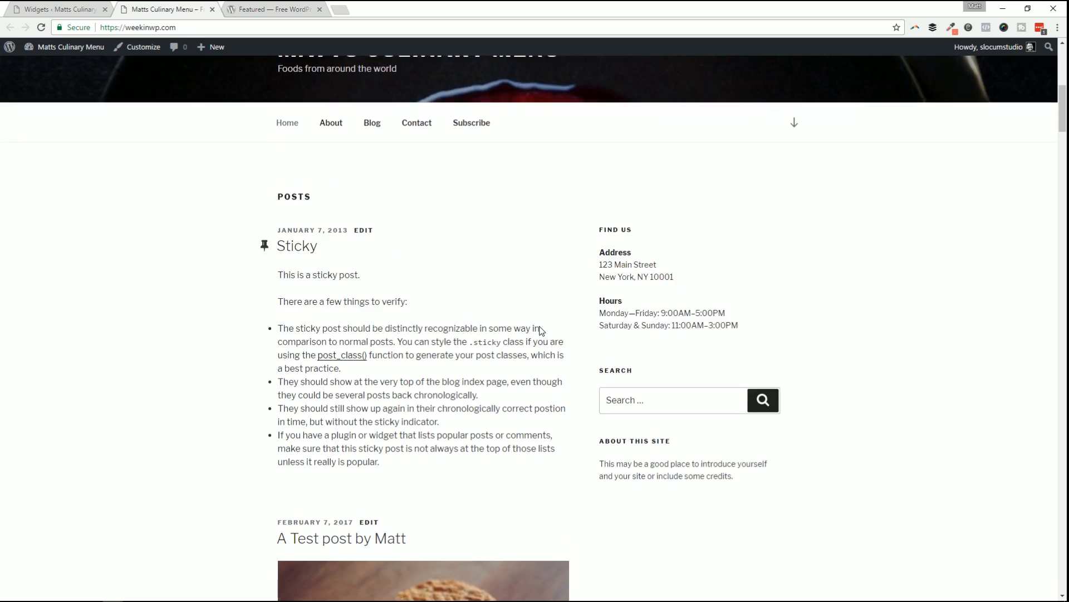
scroll(433, 389, "up", 4)
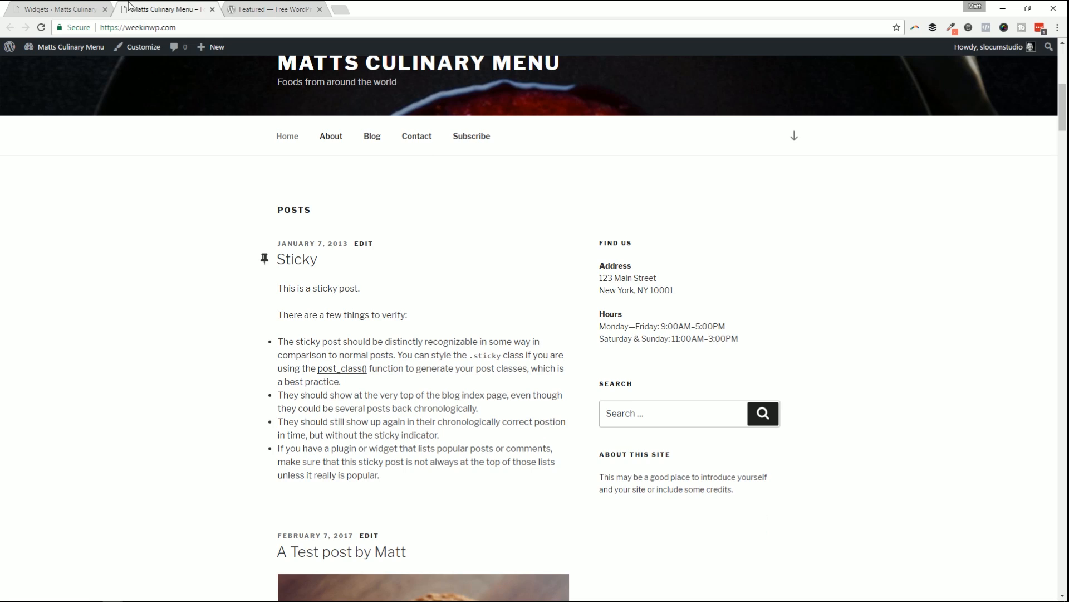
left_click(80, 8)
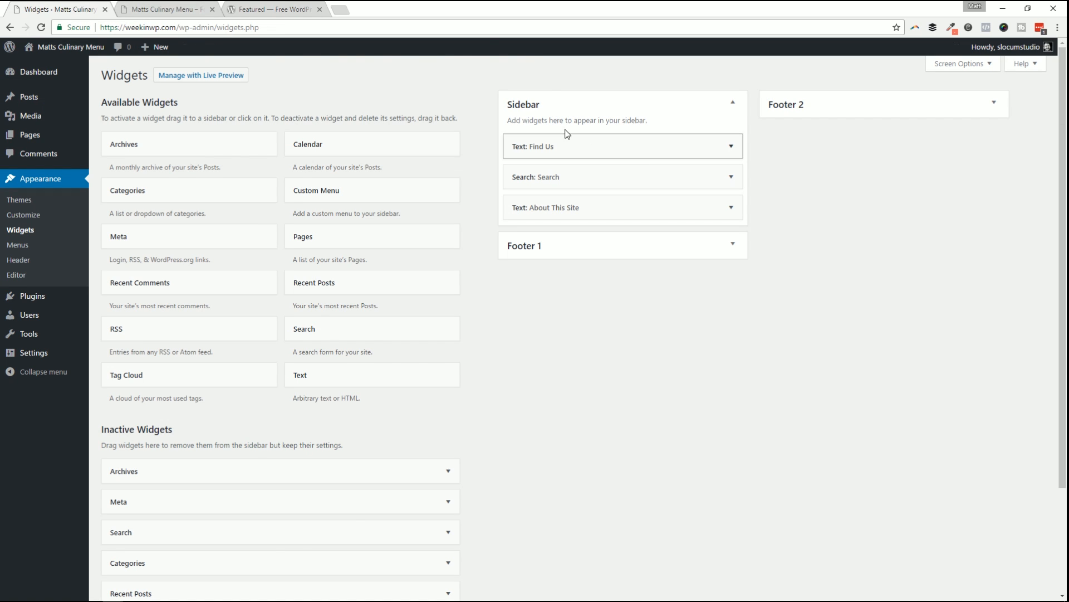
left_click(174, 7)
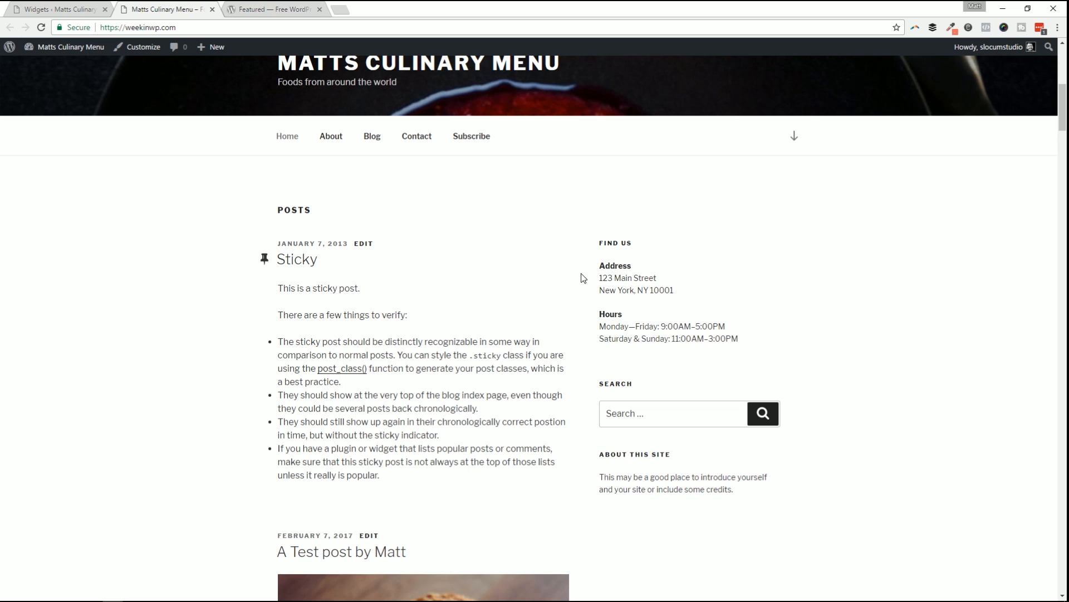
left_click_drag(602, 267, 739, 339)
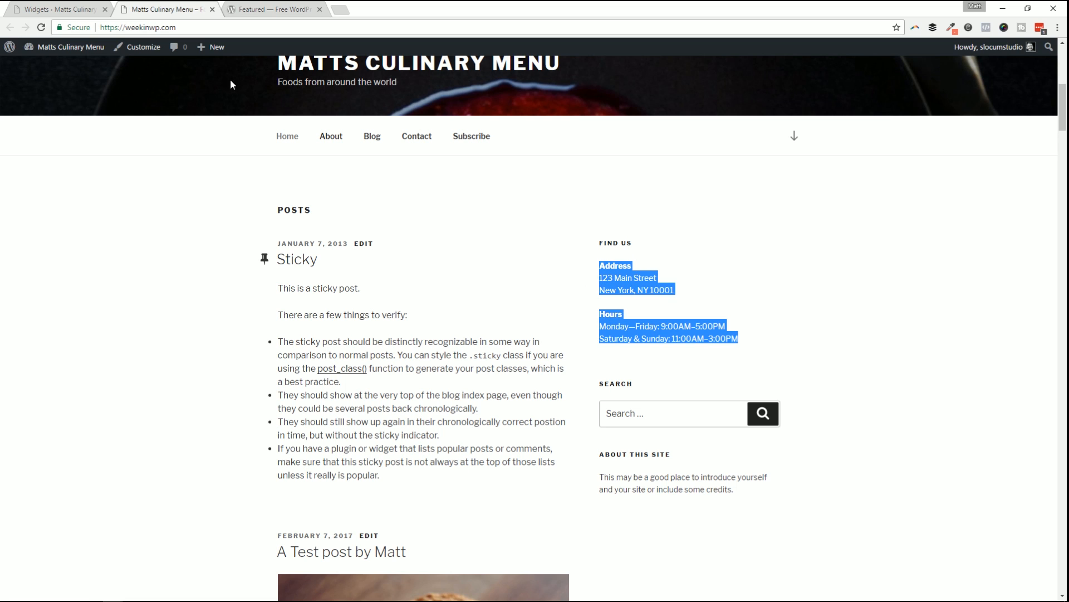
left_click(89, 9)
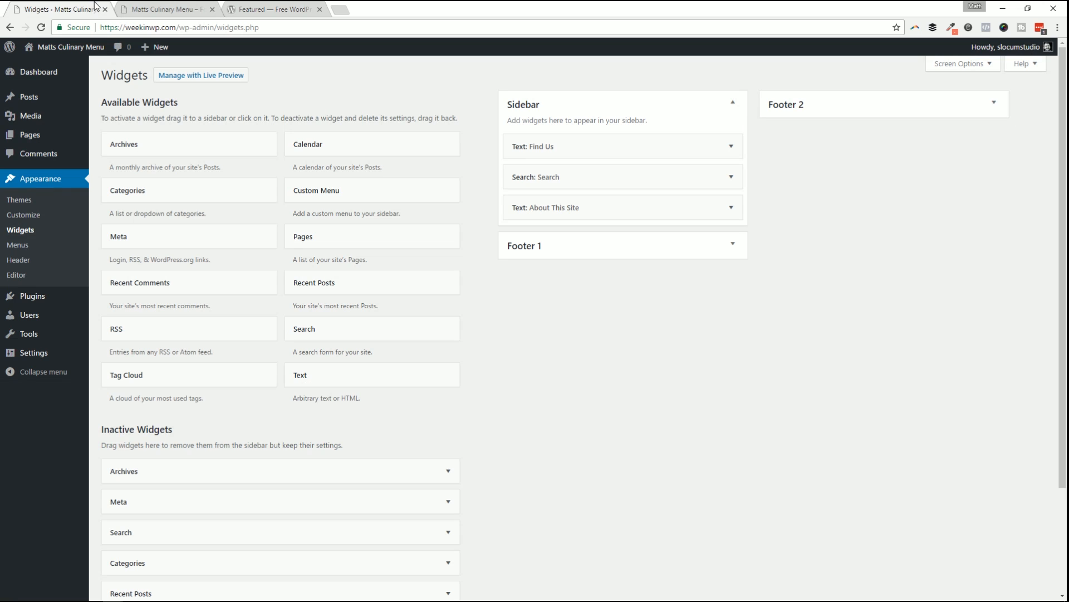
Inspect the Find Us widget, then drag it below the Search widget in the Sidebar.
left_click(733, 149)
left_click(519, 188)
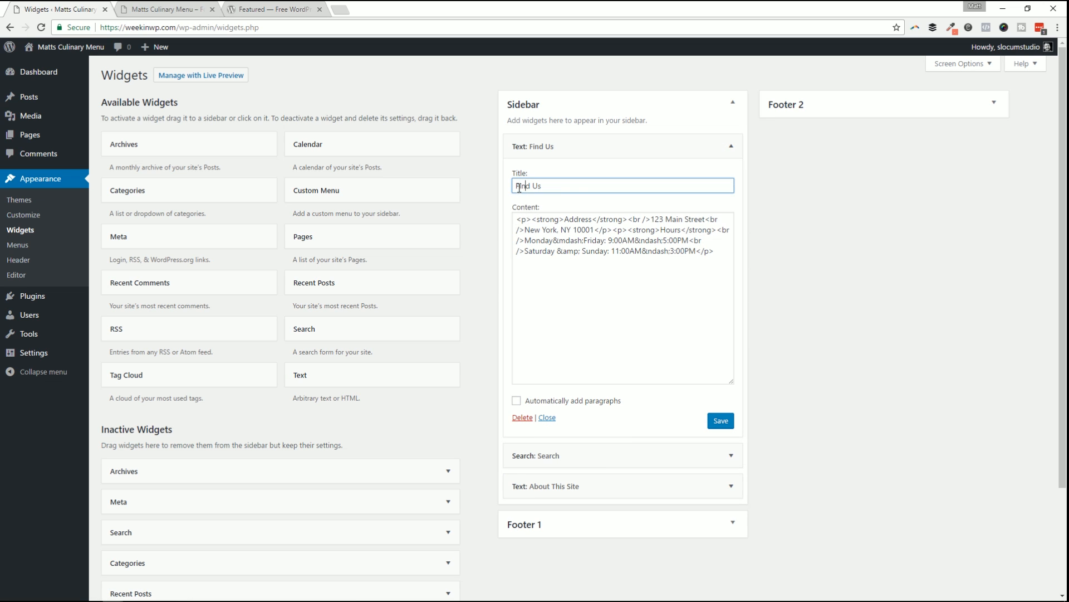
left_click(571, 237)
mouse_move(535, 227)
left_mouse_down()
mouse_move(663, 229)
mouse_move(703, 246)
mouse_move(614, 219)
mouse_move(516, 225)
left_mouse_up()
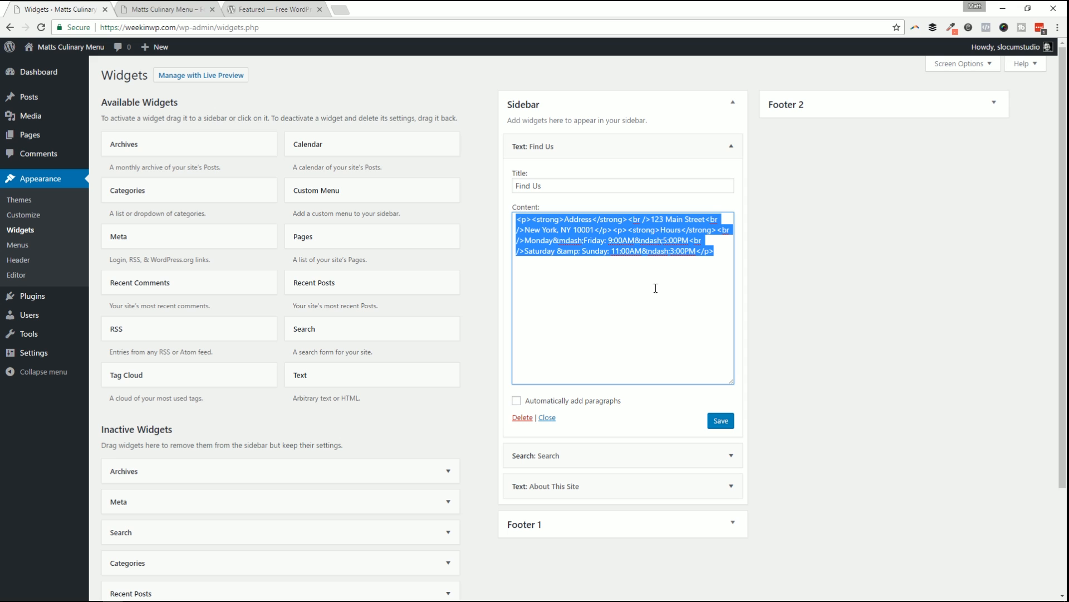
left_click(731, 147)
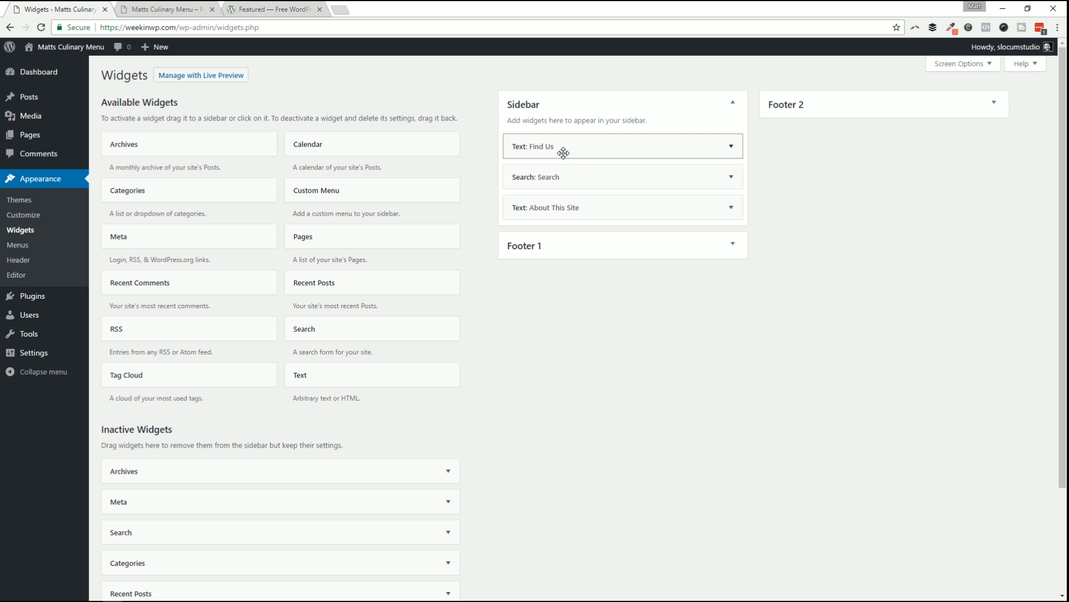
left_click_drag(564, 154, 562, 177)
left_click(548, 146)
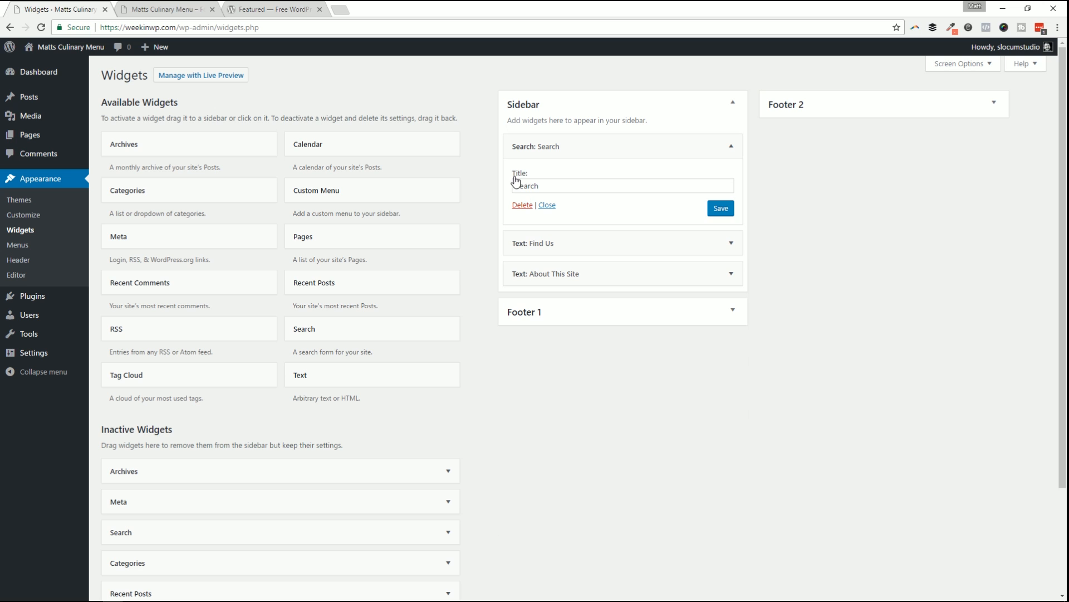
left_click(642, 151)
mouse_move(569, 175)
left_mouse_down()
mouse_move(565, 142)
mouse_move(554, 170)
left_mouse_up()
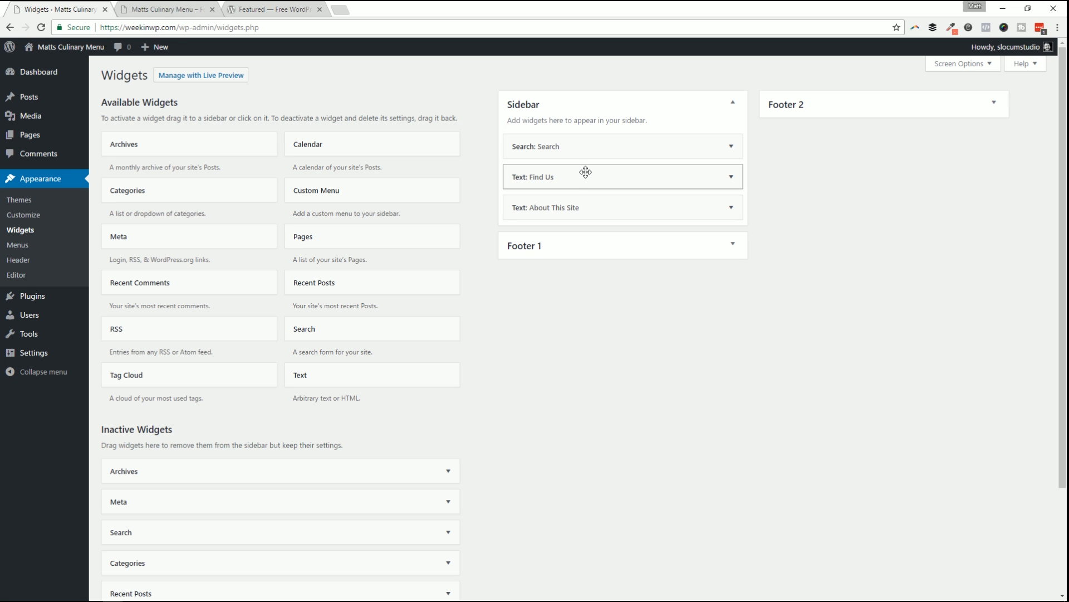
Reload the live site to confirm Search now appears above Find Us.
left_click(147, 9)
left_click(801, 241)
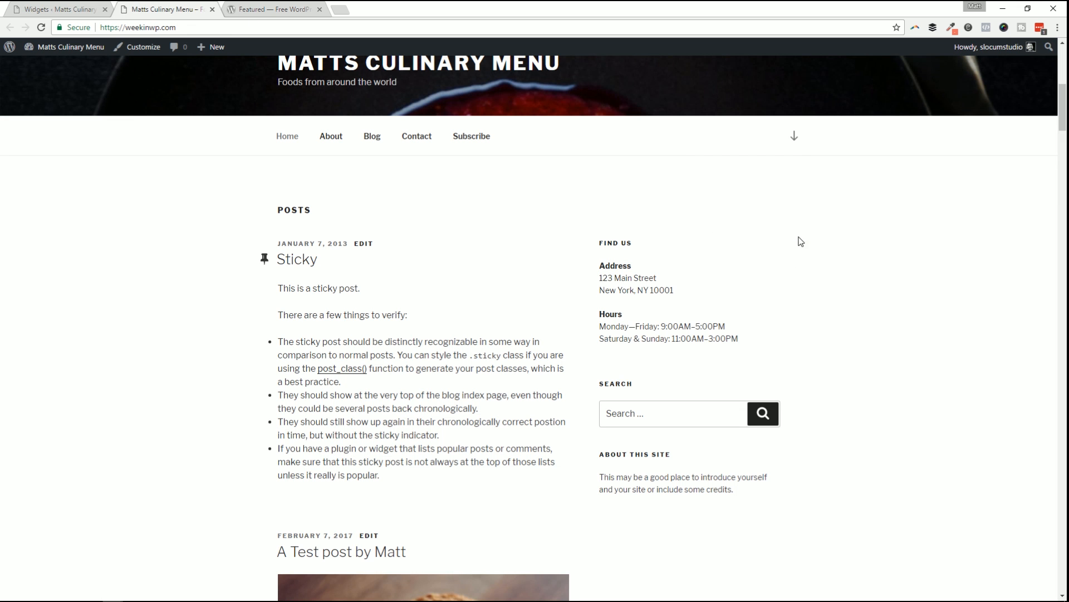
key("F5")
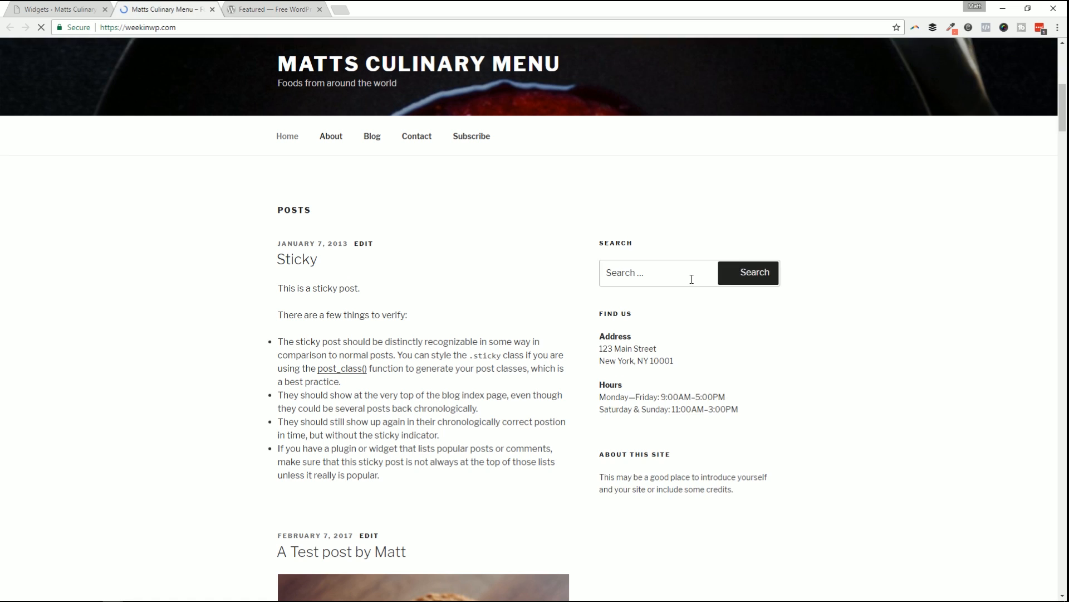
left_click(693, 277)
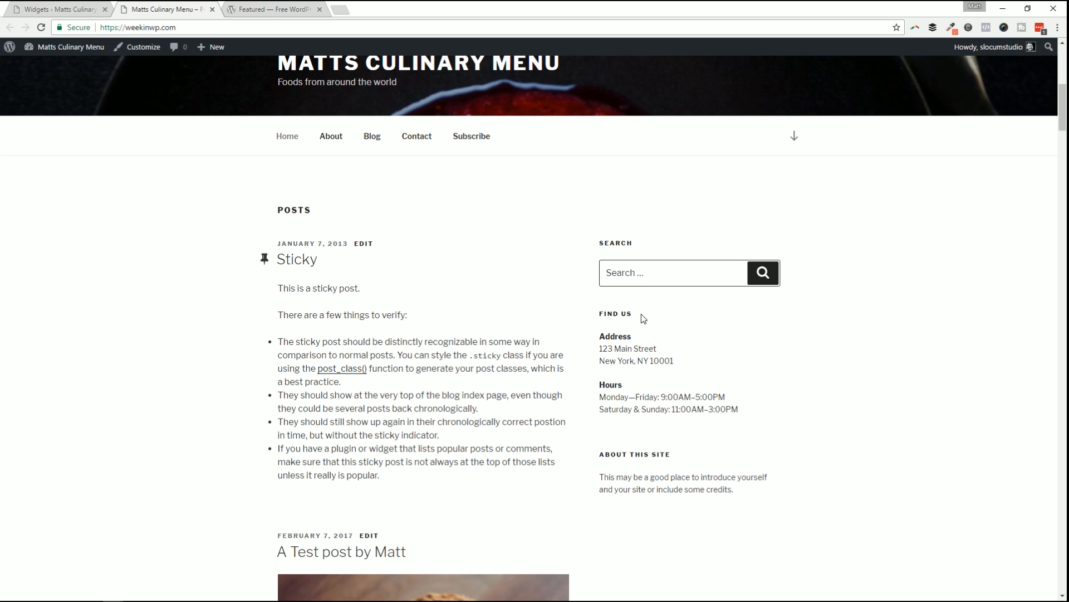
left_click(89, 9)
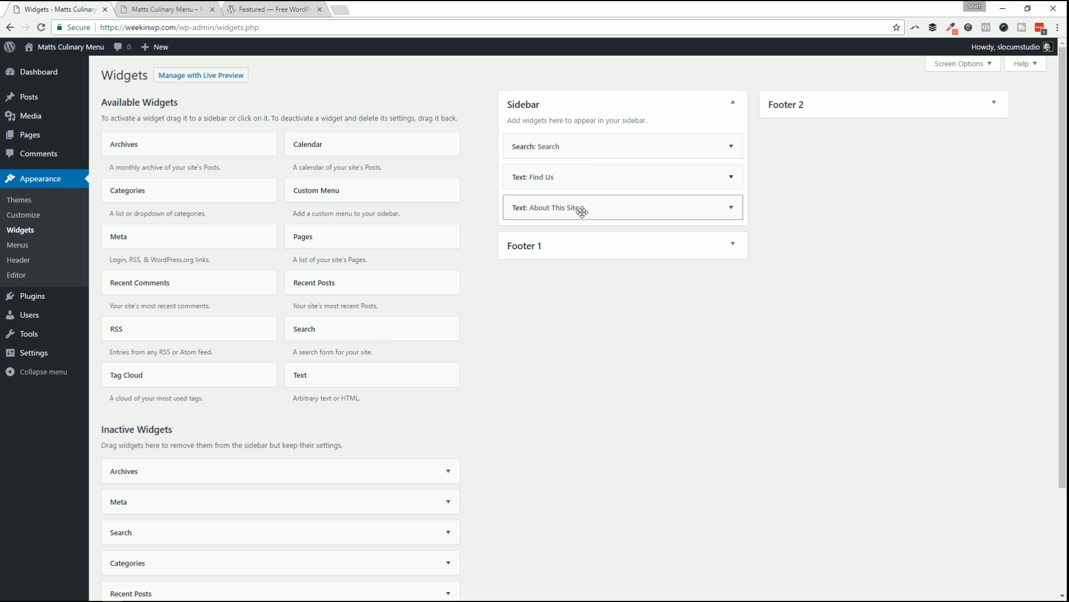
Add a Recent Posts widget titled 'From the blog!' atop the Sidebar, save, and reload the site.
mouse_move(566, 169)
left_mouse_down()
mouse_move(566, 207)
mouse_move(573, 165)
mouse_move(572, 179)
left_mouse_up()
left_click(730, 178)
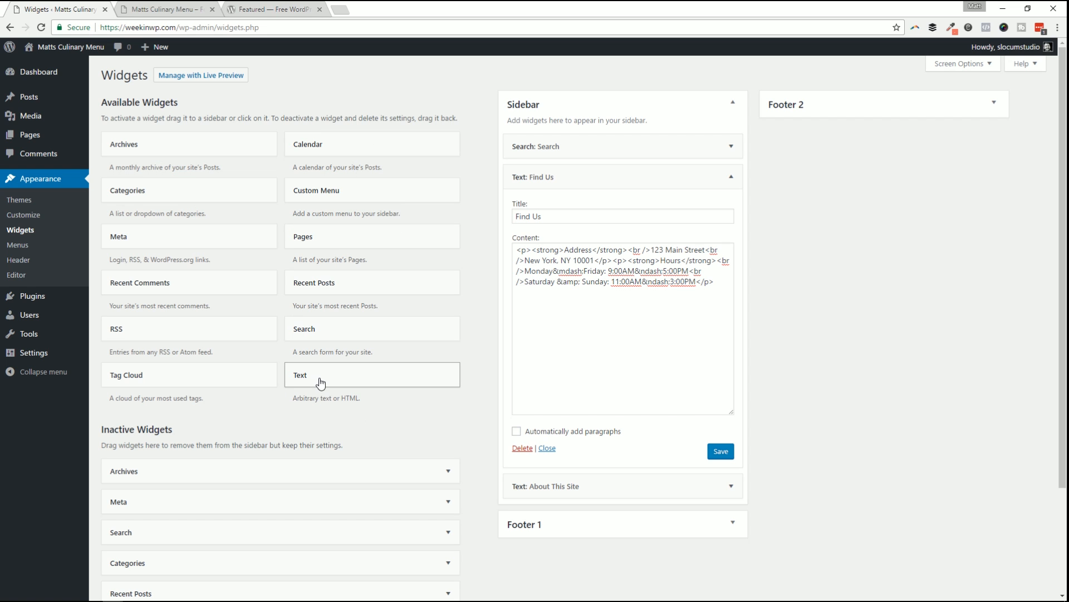
left_click(315, 286)
left_click_drag(315, 287, 534, 136)
left_click(553, 187)
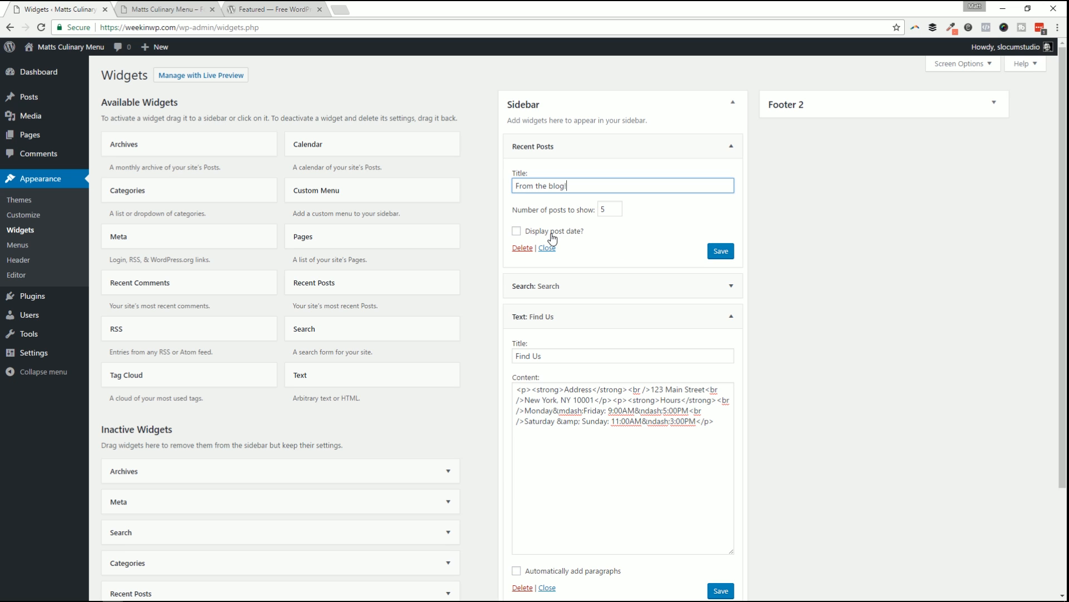
left_click(718, 256)
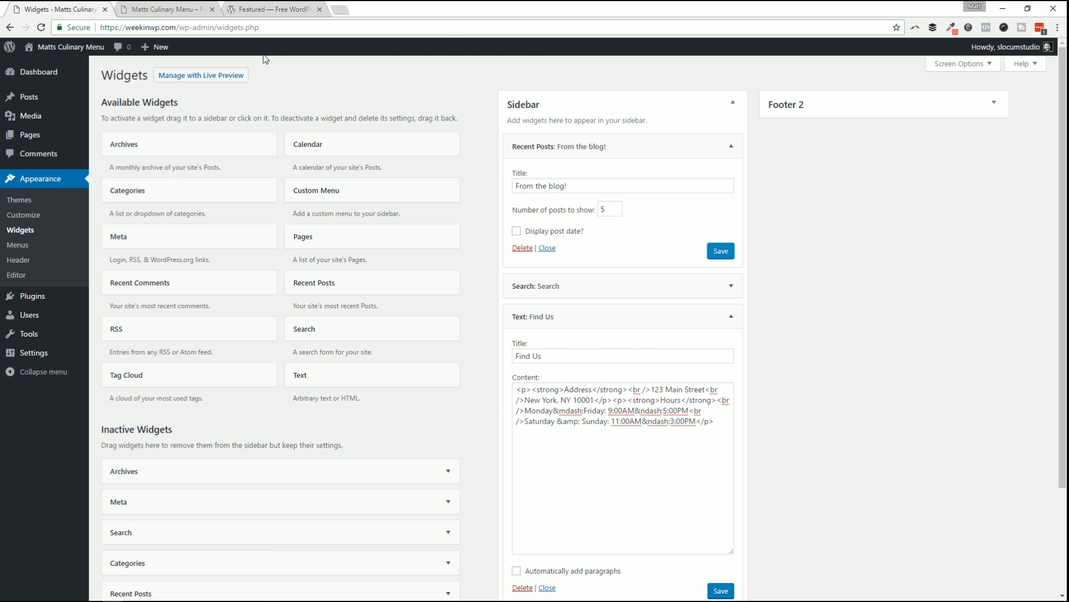
left_click(173, 11)
key("F5")
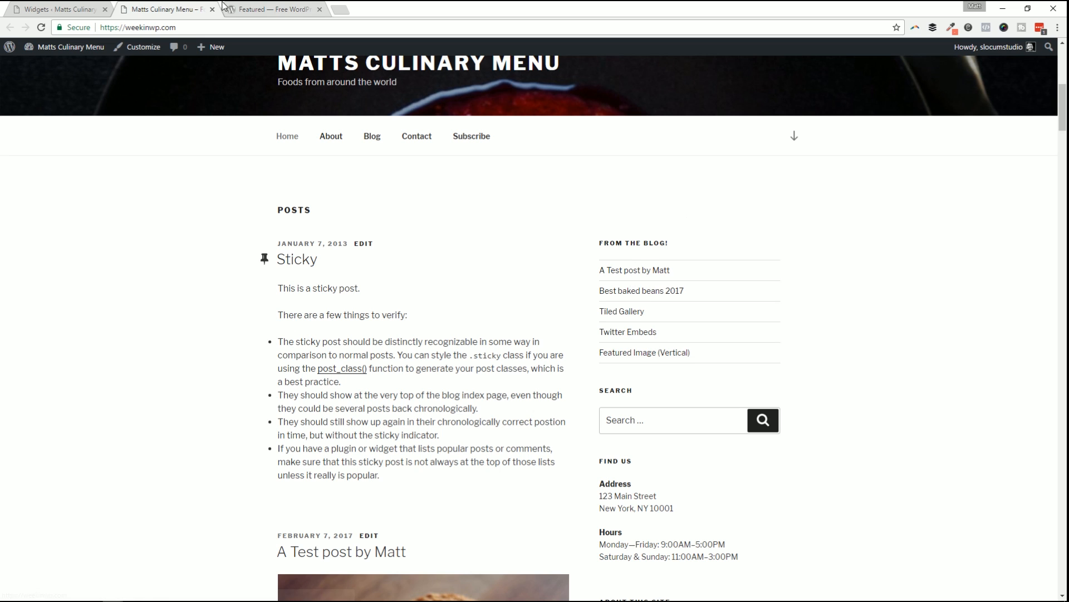
Collapse the open Sidebar widgets and expand Footer 1 and Footer 2 to show their widgets.
left_click(78, 9)
left_click(718, 145)
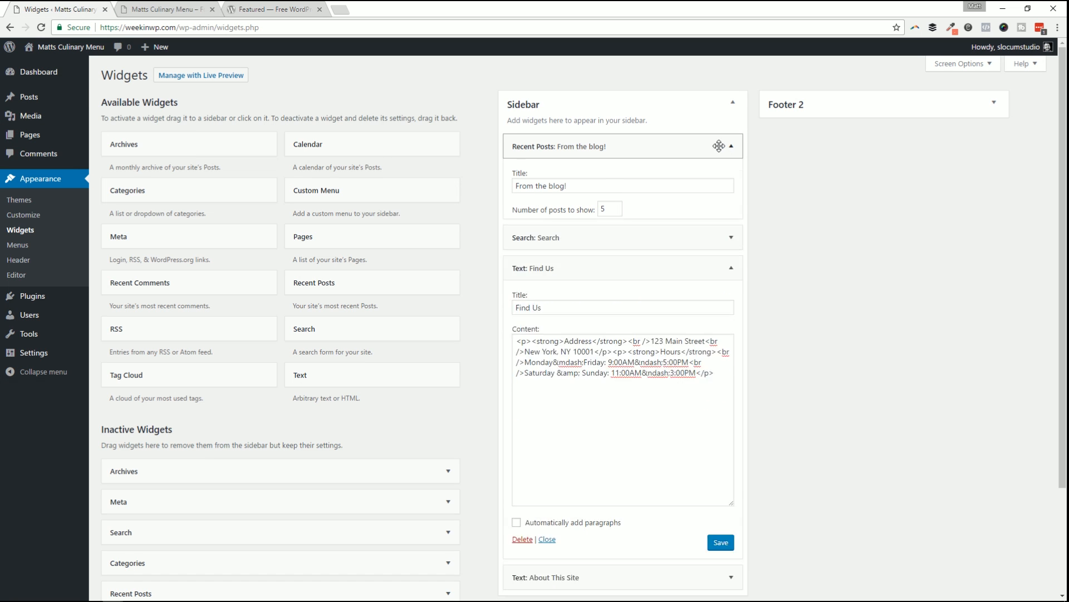
left_click(680, 201)
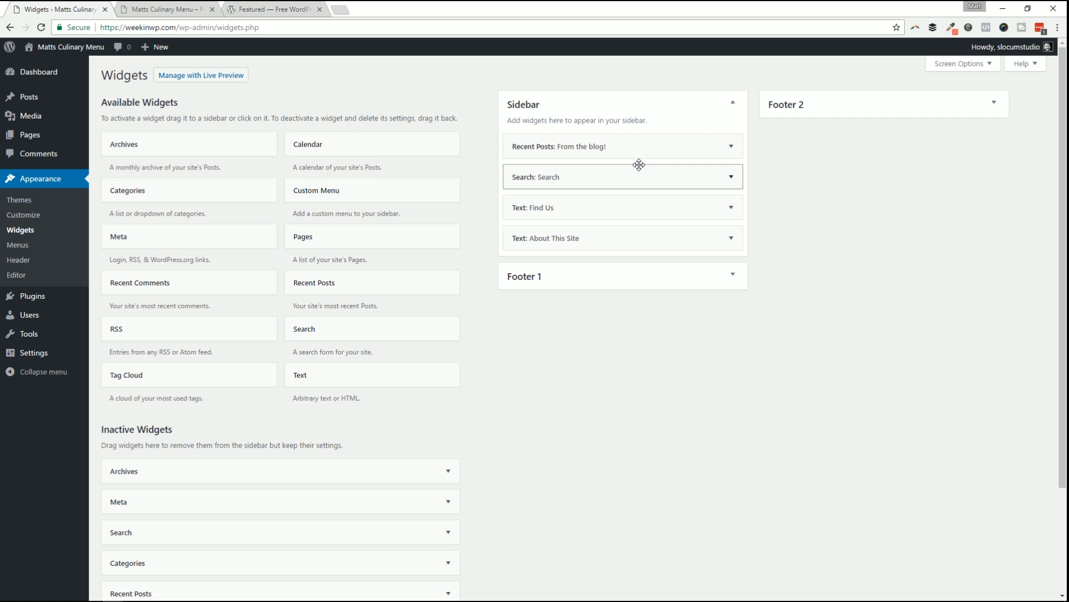
left_click(730, 274)
left_click(874, 105)
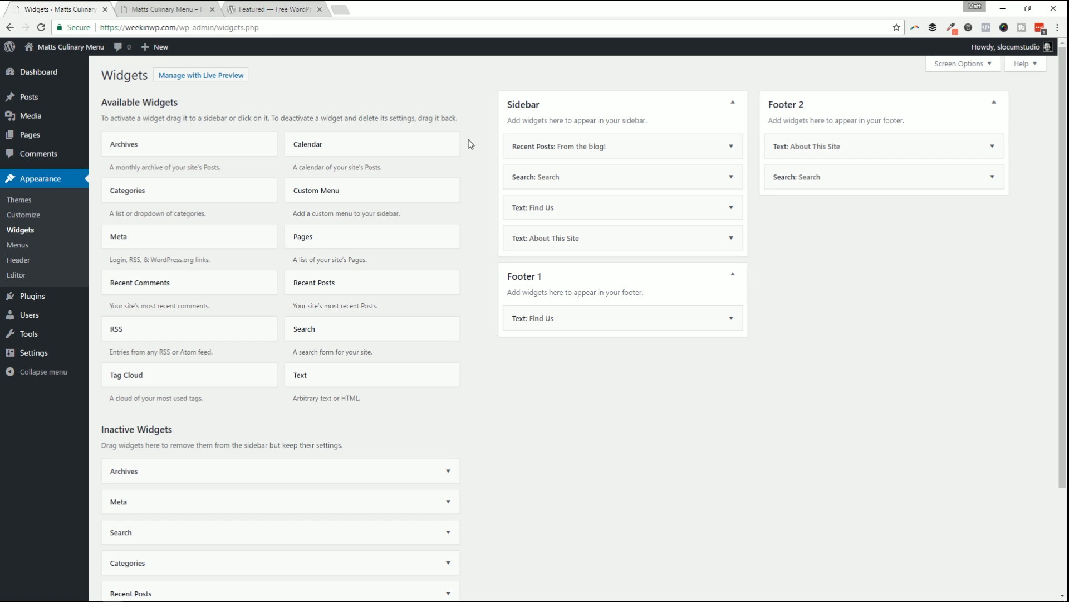
left_click(524, 106)
left_click(524, 107)
left_click(513, 283)
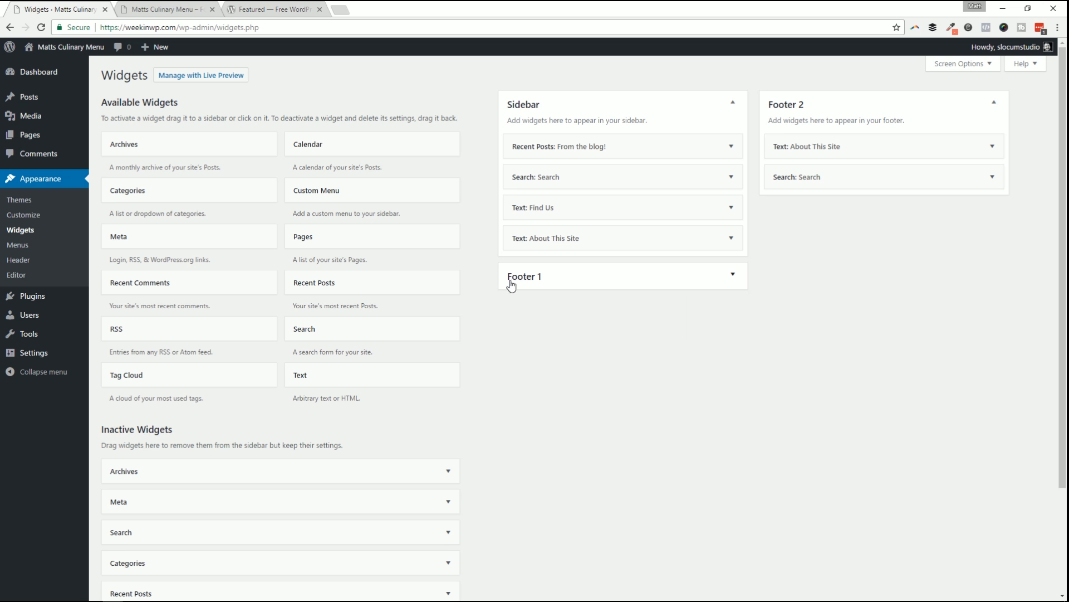
left_click(599, 275)
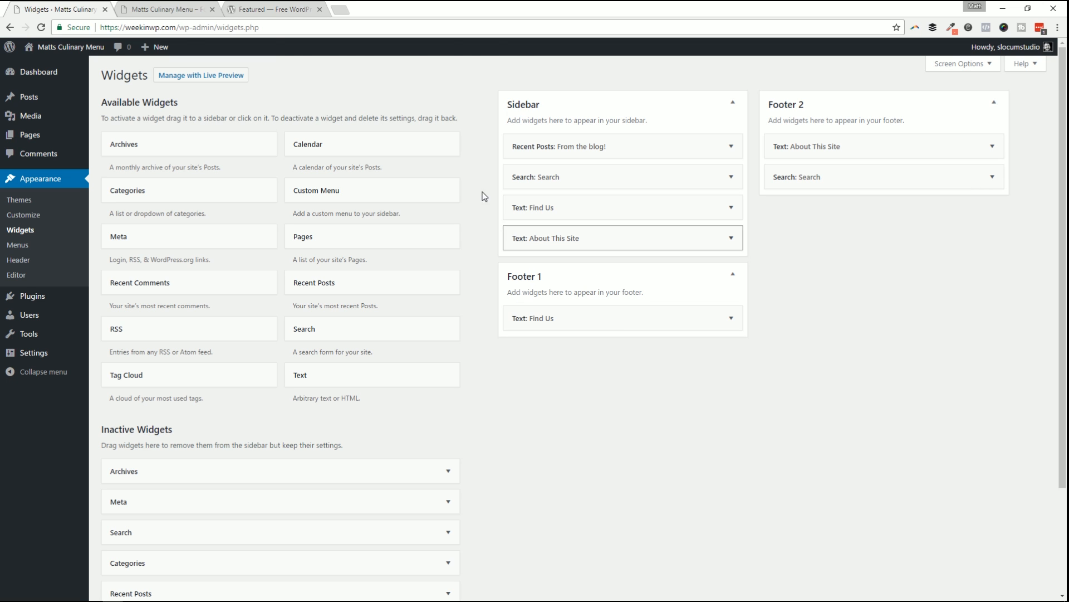
Scroll to the live site's footer to check the Find Us, About This Site and Search widgets.
left_click(160, 9)
scroll(435, 340, "down", 4)
scroll(435, 340, "down", 5)
left_click_drag(1063, 167, 1062, 582)
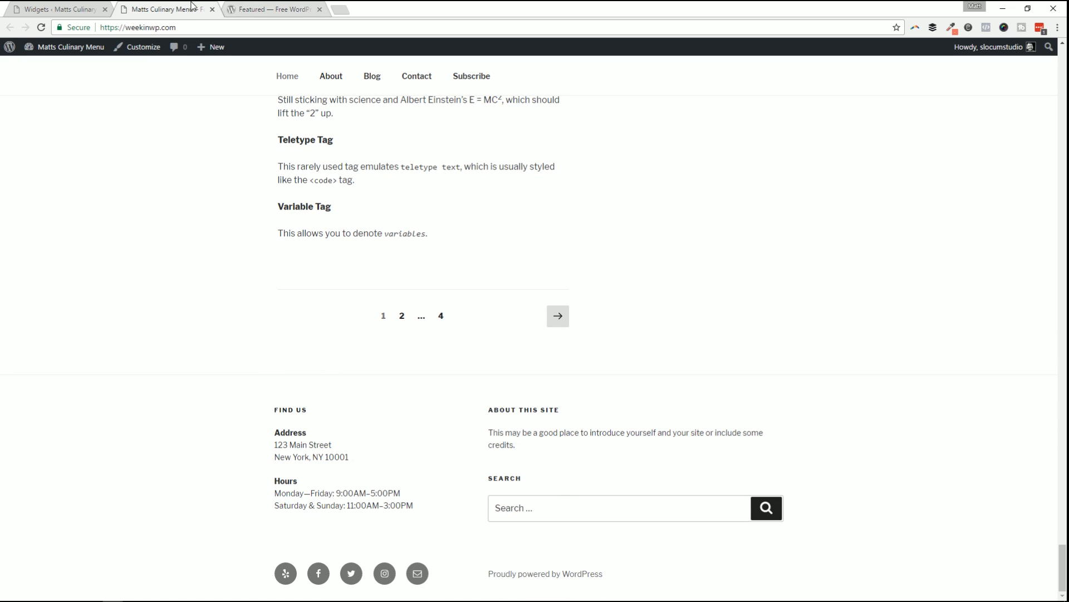
left_click(61, 8)
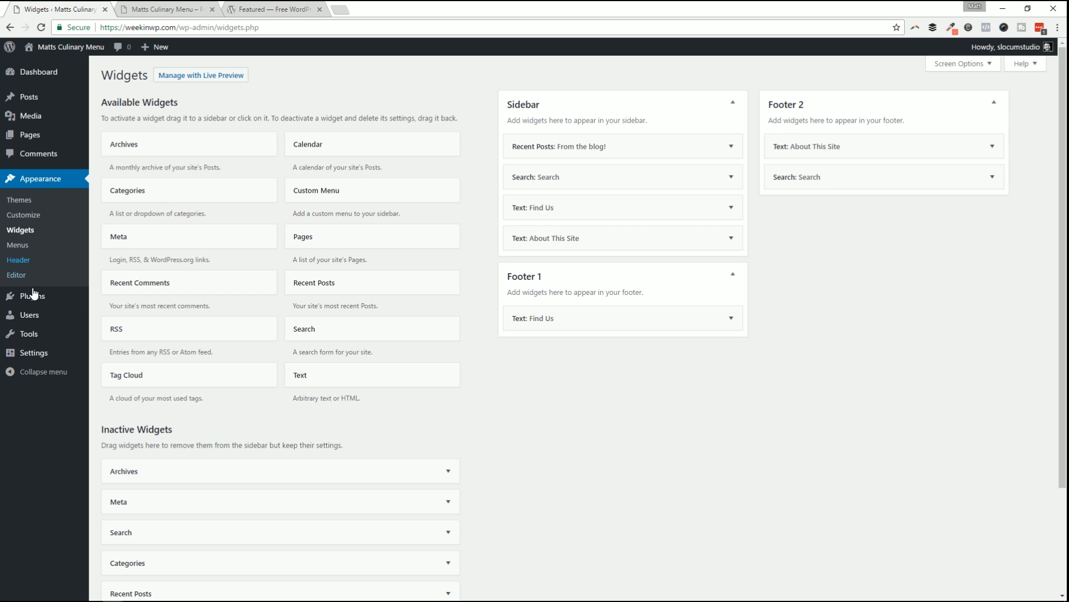
Open the Appearance > Menus page and toggle its Pages box.
left_click(17, 245)
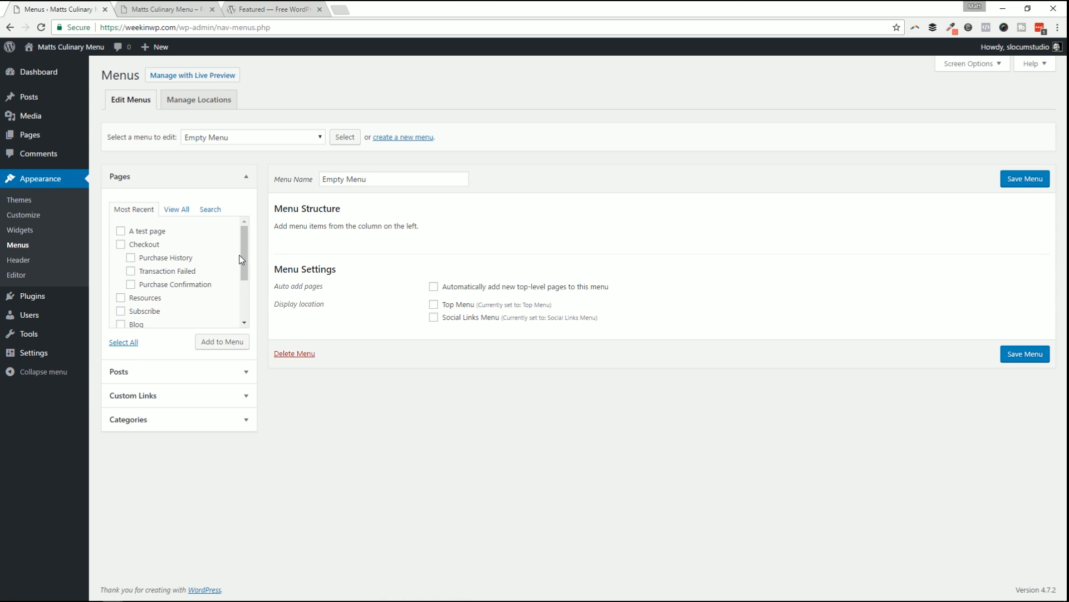
left_click_drag(241, 259, 238, 286)
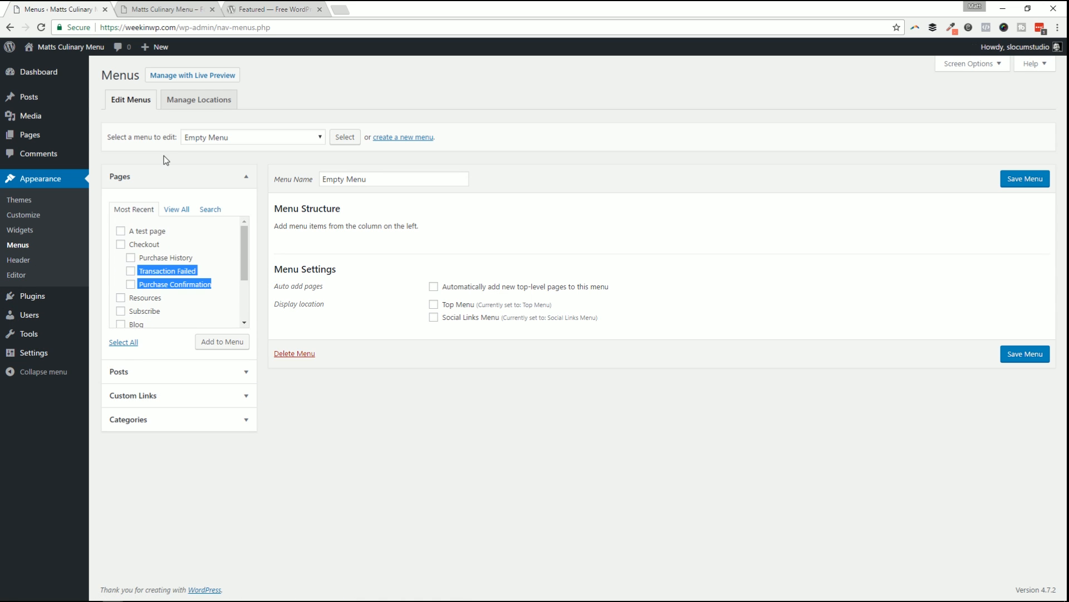
left_click(198, 157)
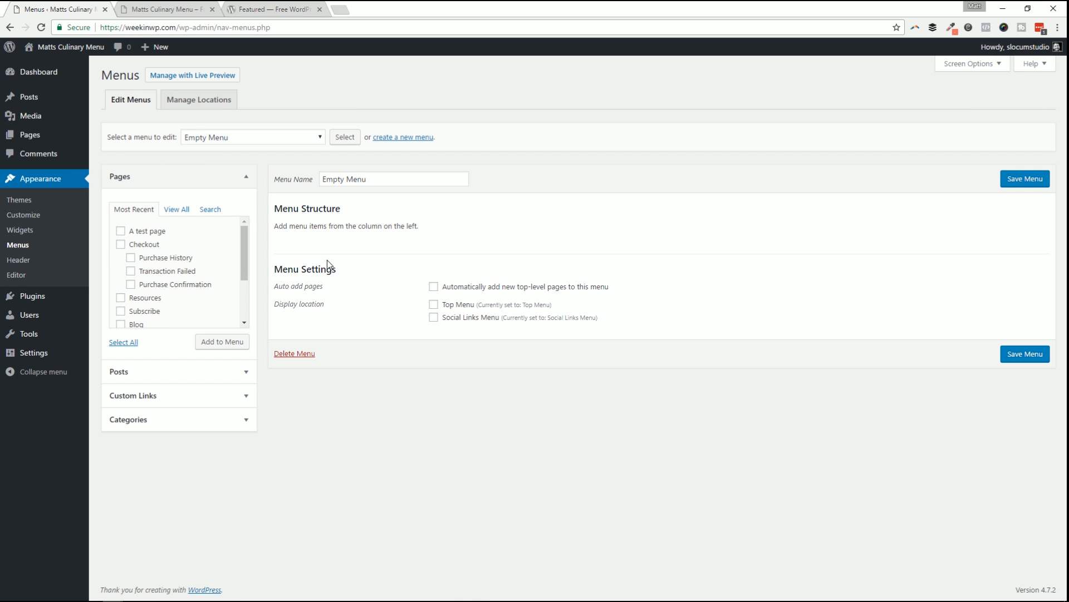
left_click(247, 177)
left_click(244, 176)
Compare the menu with the live site's header, then switch to Manage Locations.
key("ctrl+Tab")
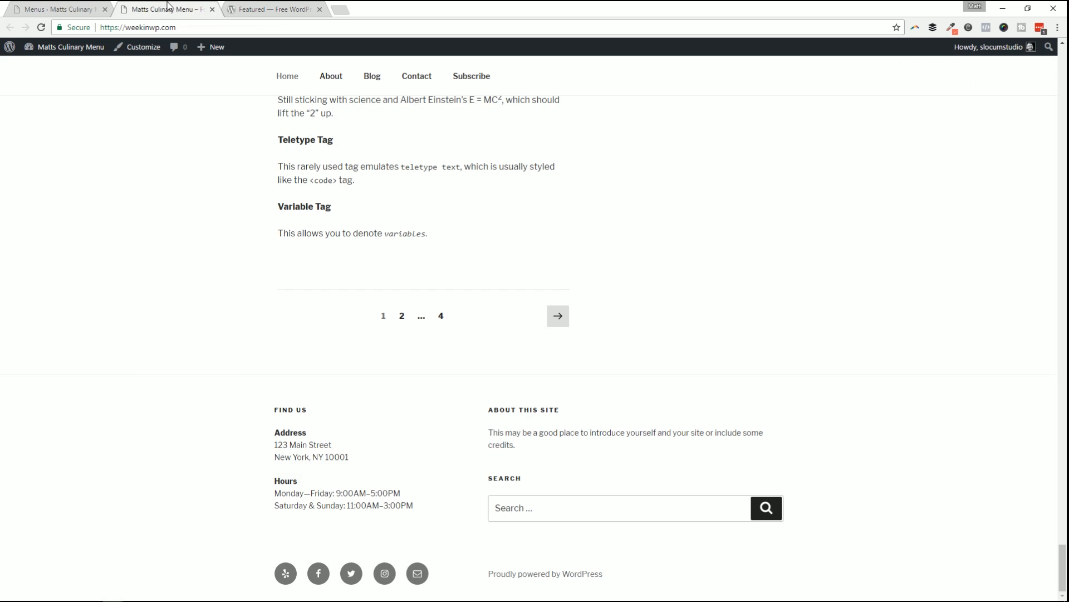
scroll(440, 191, "up", 10)
scroll(441, 191, "up", 20)
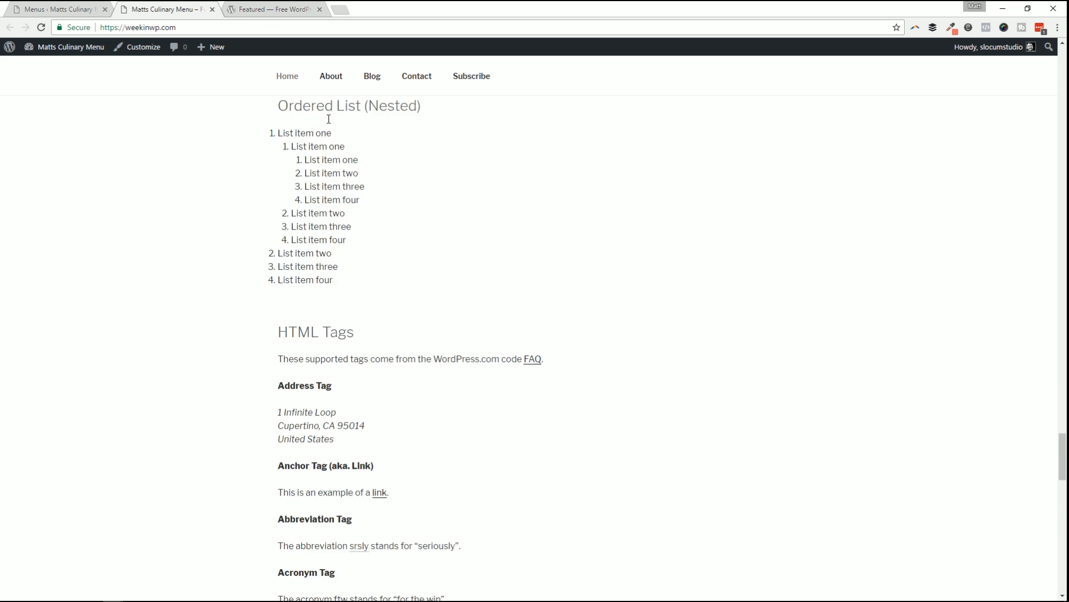
scroll(639, 400, "up", 15)
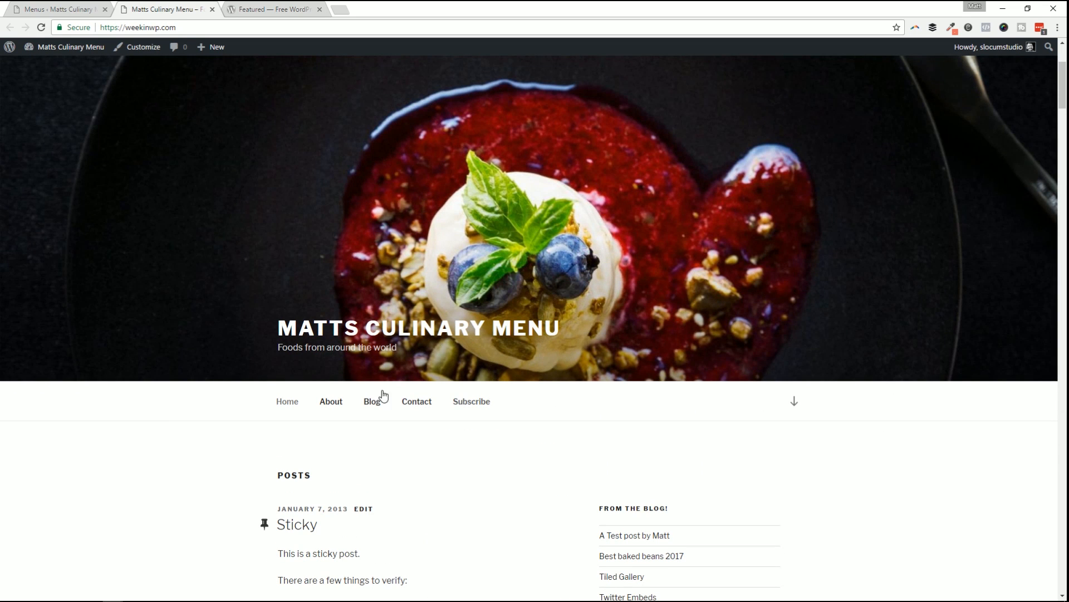
left_click(33, 7)
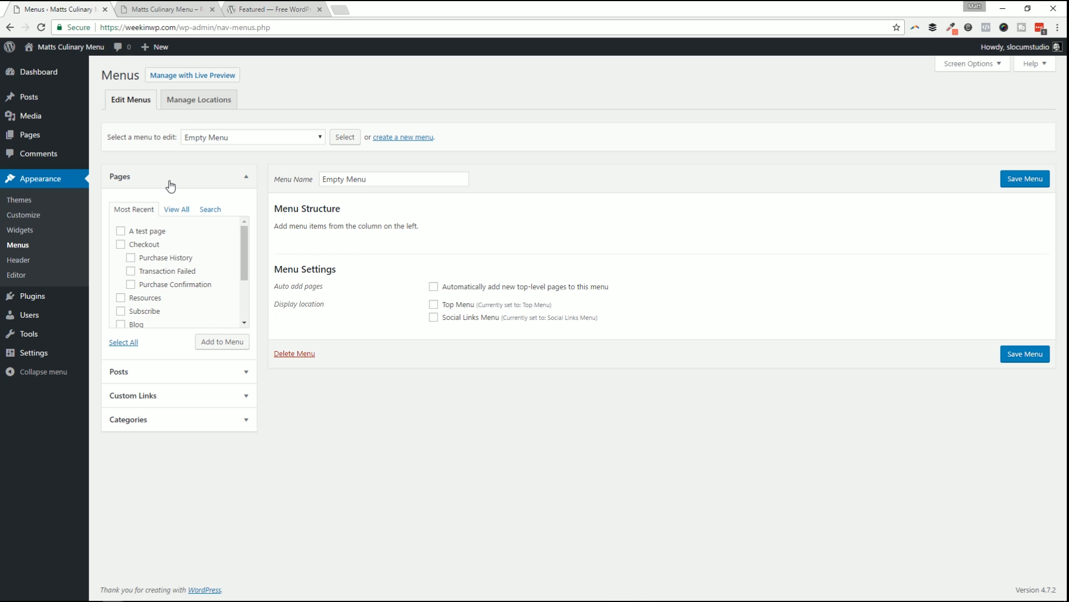
left_click(182, 8)
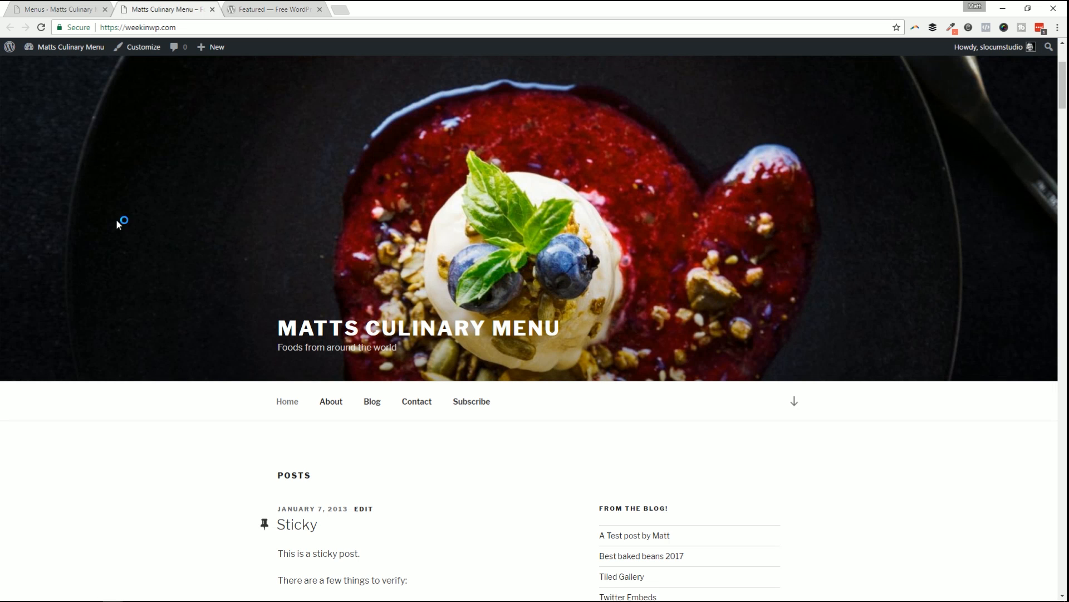
left_click(64, 7)
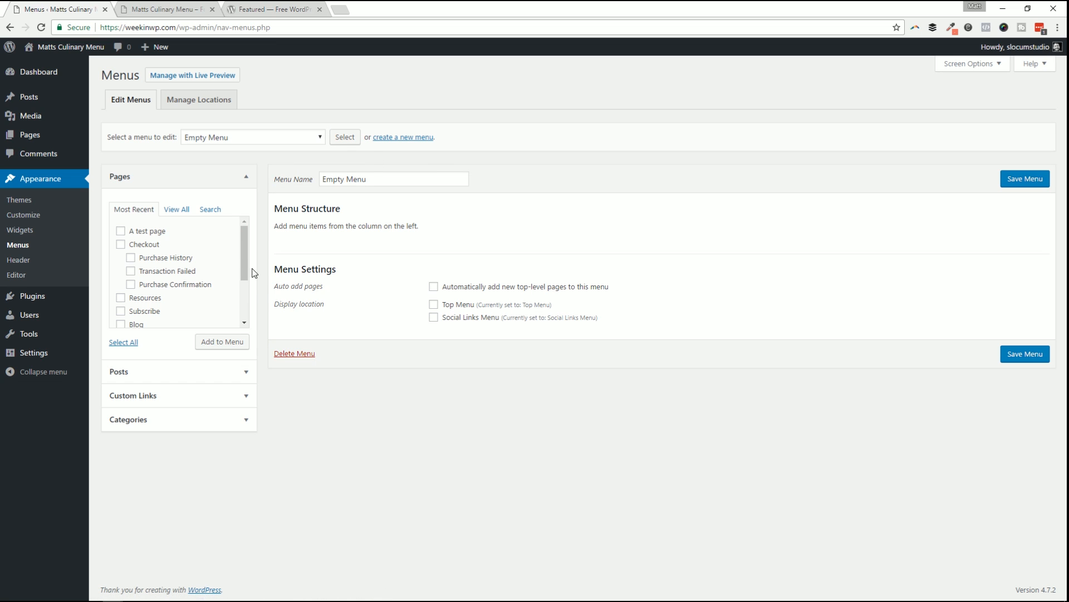
left_click(201, 101)
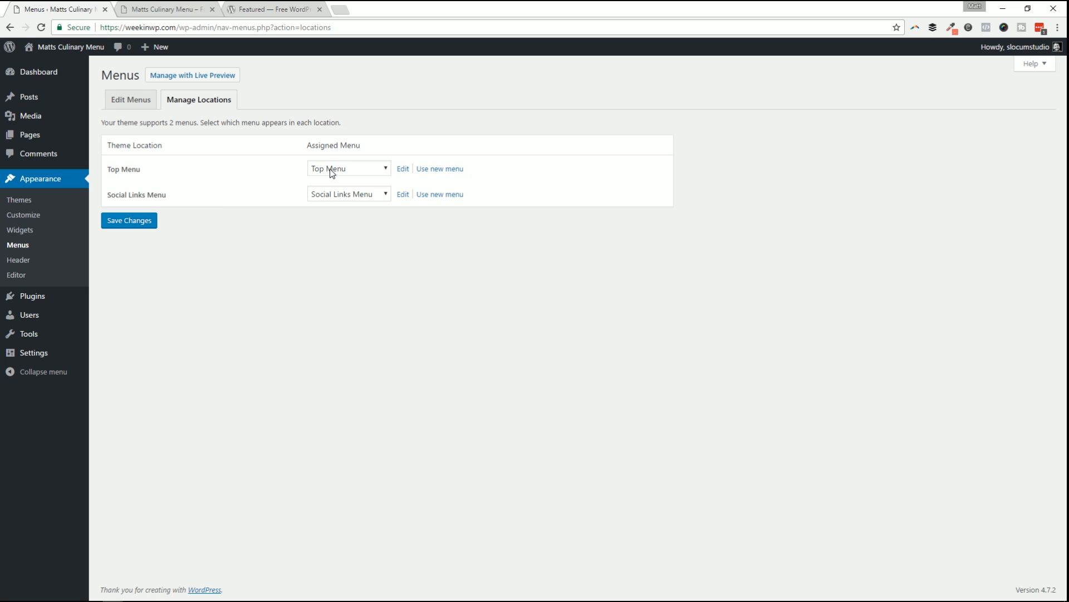
Check which menu fills the Top Menu location against the live site's navigation.
left_click(113, 169)
left_click(200, 7)
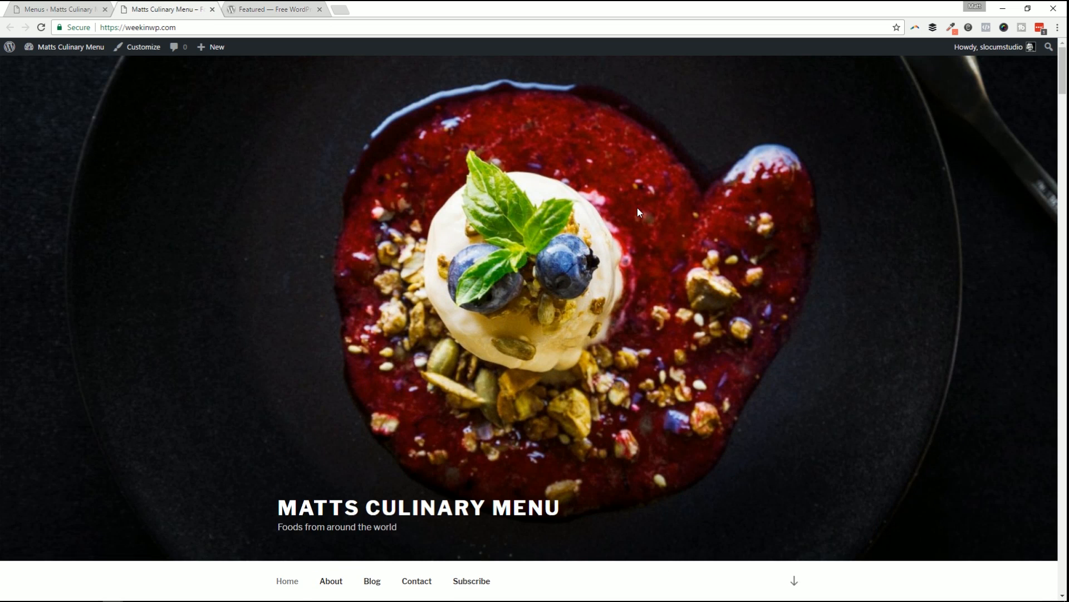
scroll(641, 217, "down", 10)
scroll(661, 244, "up", 10)
left_click(60, 7)
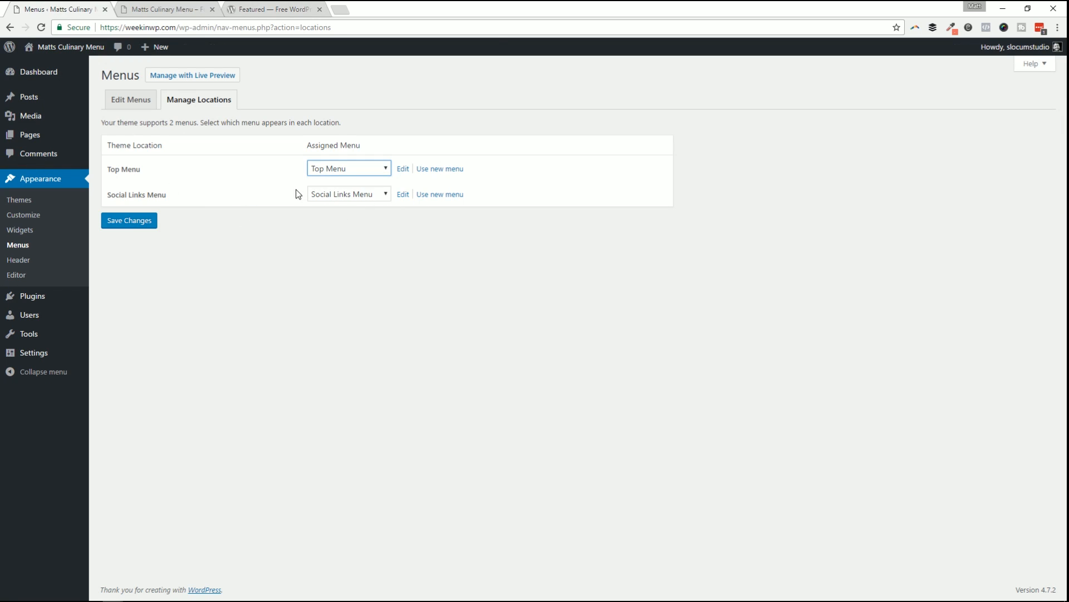
left_click(169, 7)
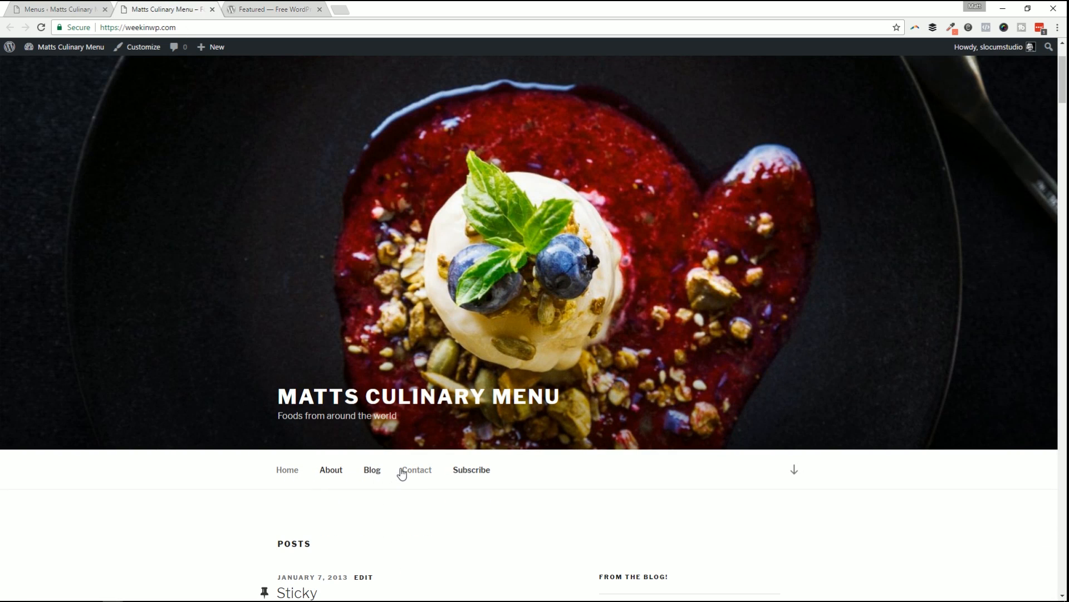
left_click(84, 6)
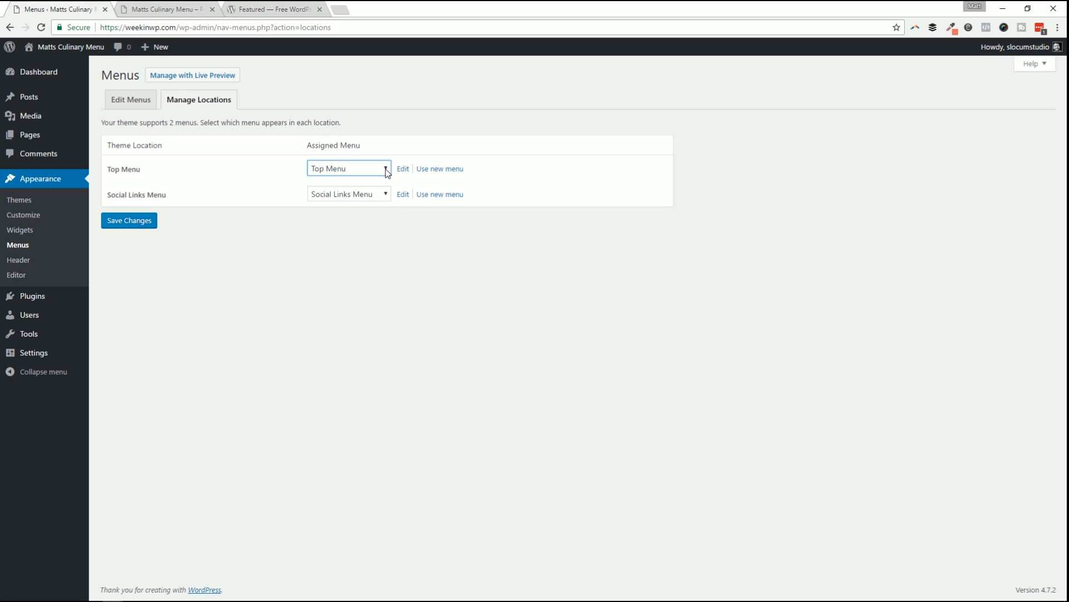
Keep Top Menu assigned to the top location and open it for editing.
left_click(354, 163)
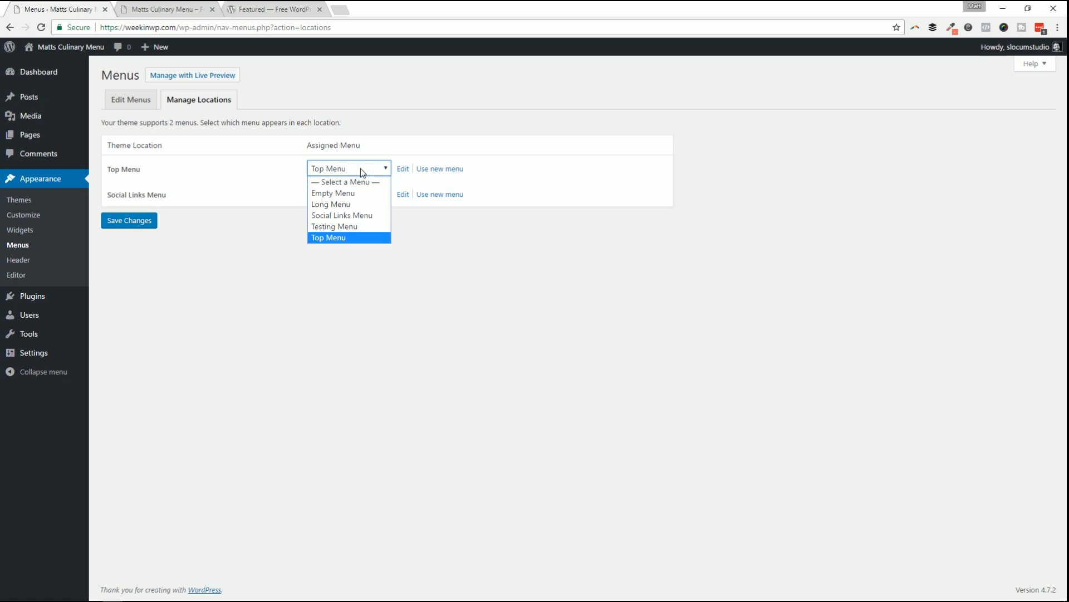
left_click(359, 232)
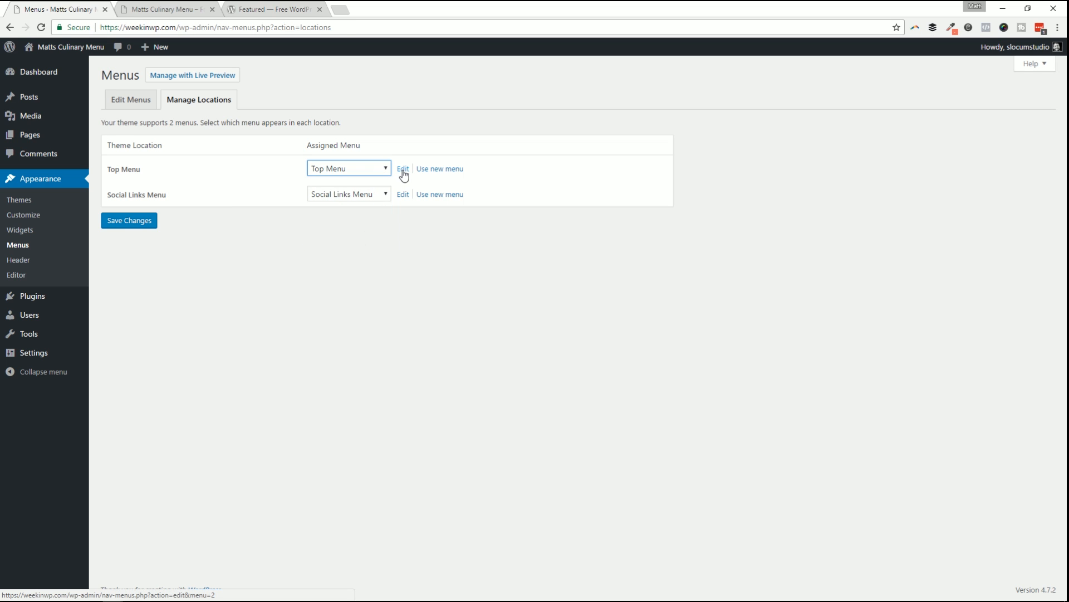
left_click(402, 169)
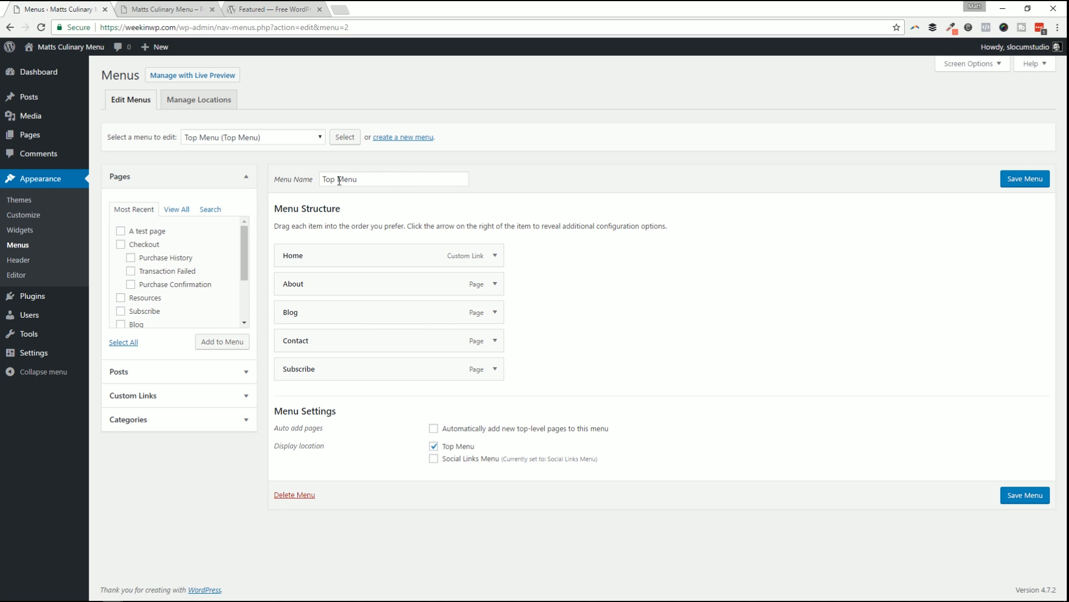
Compare the Top Menu's items with the live site's navigation bar.
triple_click(340, 181)
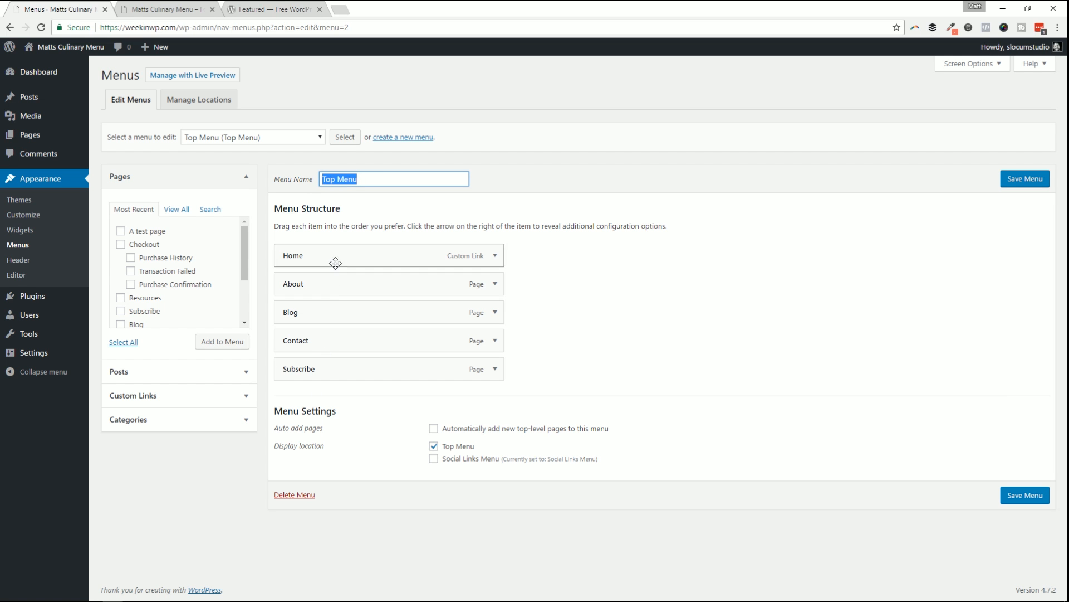
key("ctrl+Tab")
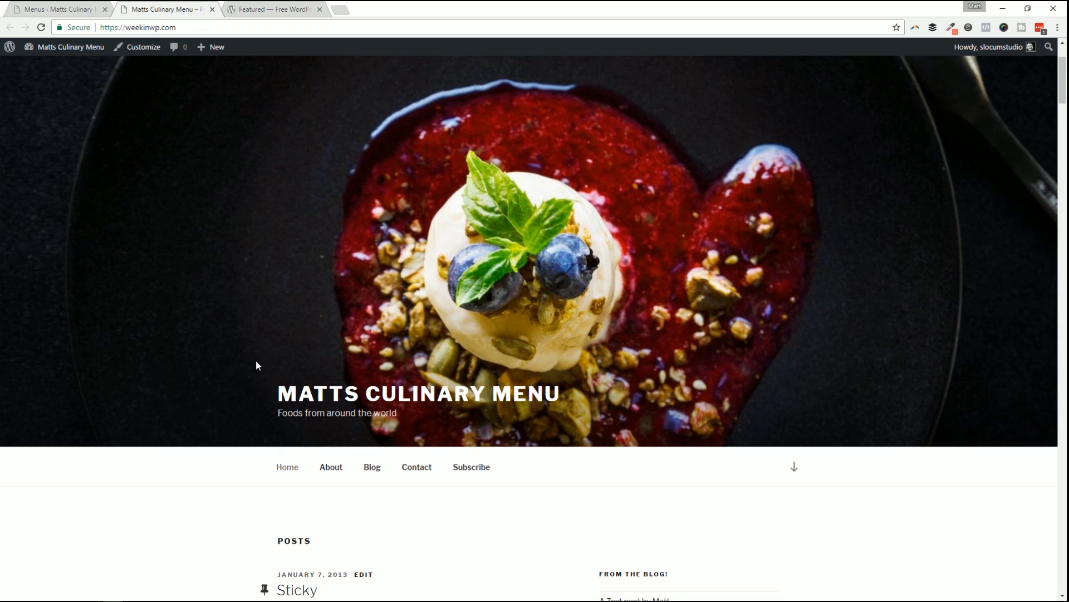
scroll(257, 364, "down", 5)
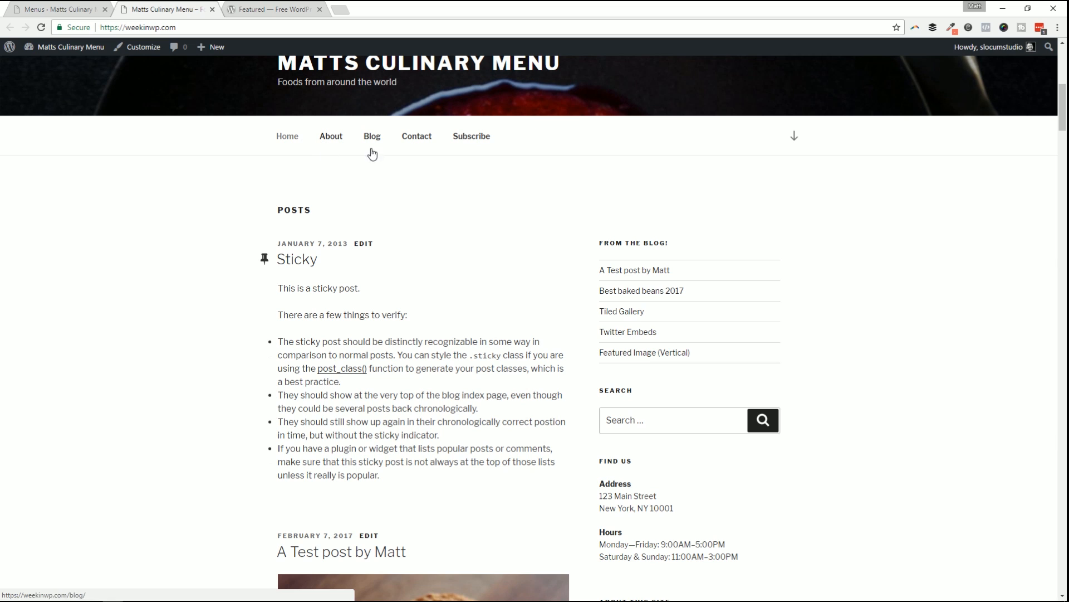
left_click(78, 9)
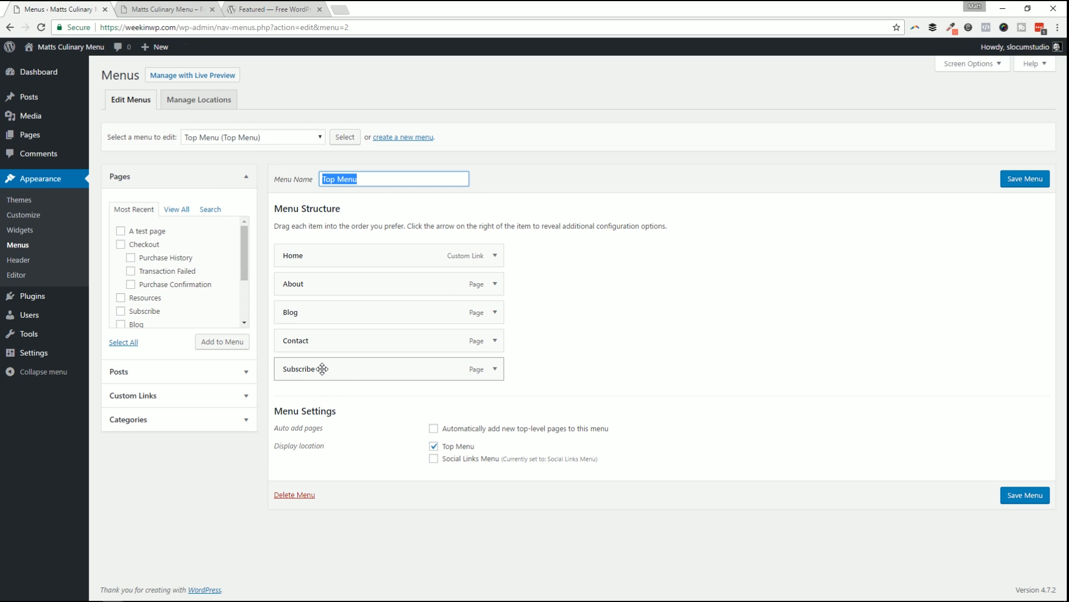
Drag Subscribe above Home, save the Top Menu, and reload the site to verify.
left_click_drag(322, 369, 283, 250)
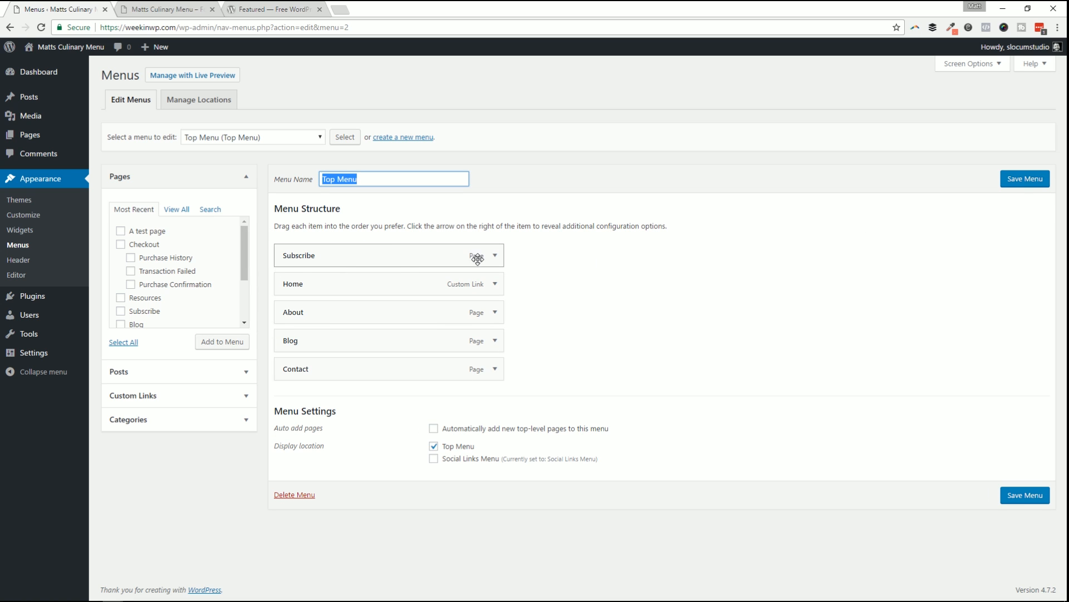
left_click(1025, 179)
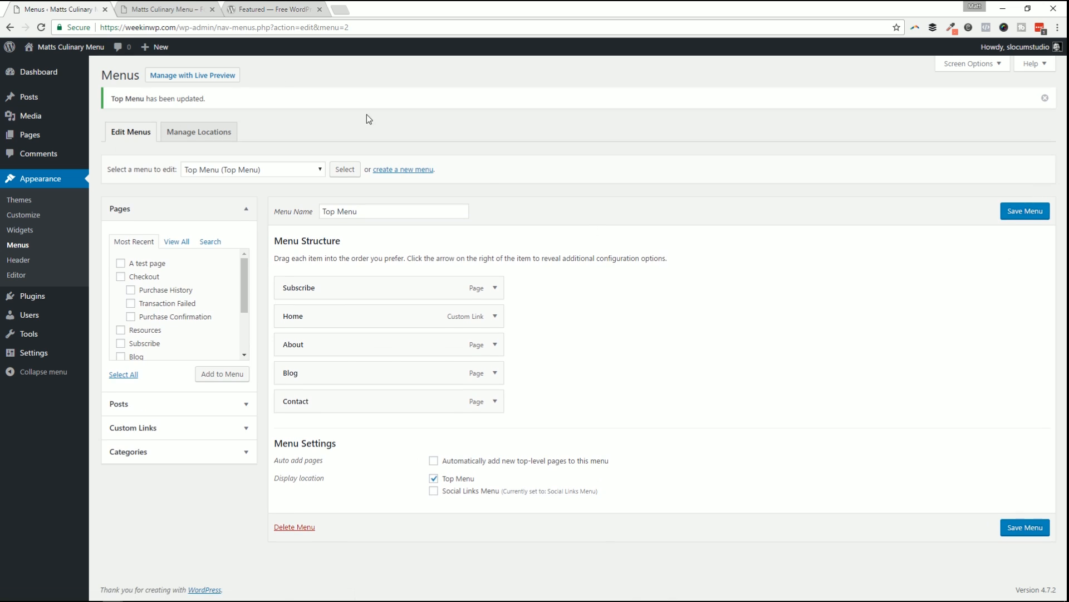
left_click(199, 8)
key("F5")
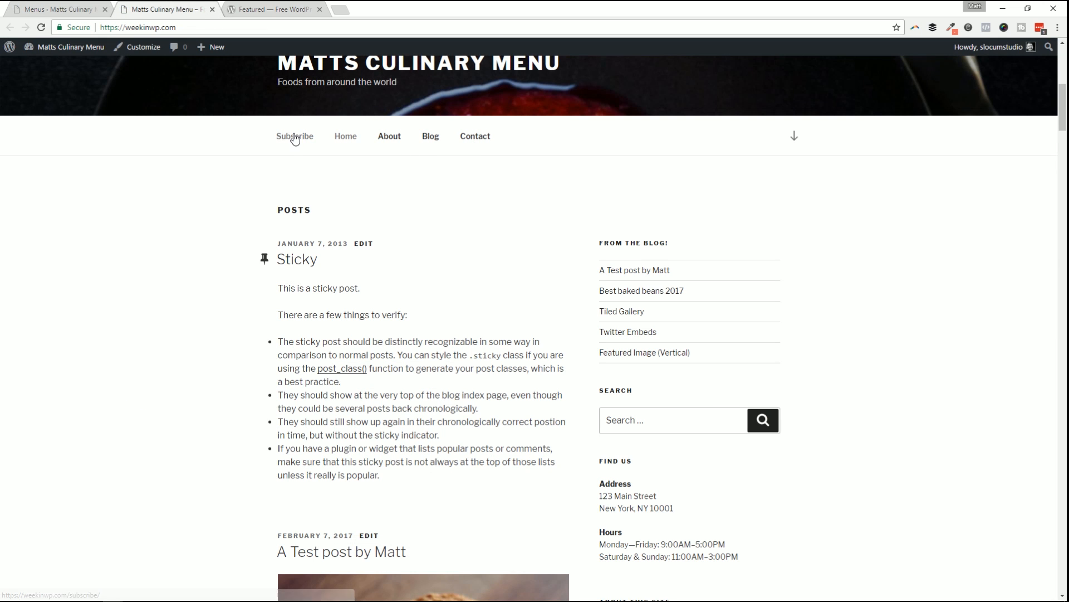
key("ctrl+shift+Tab")
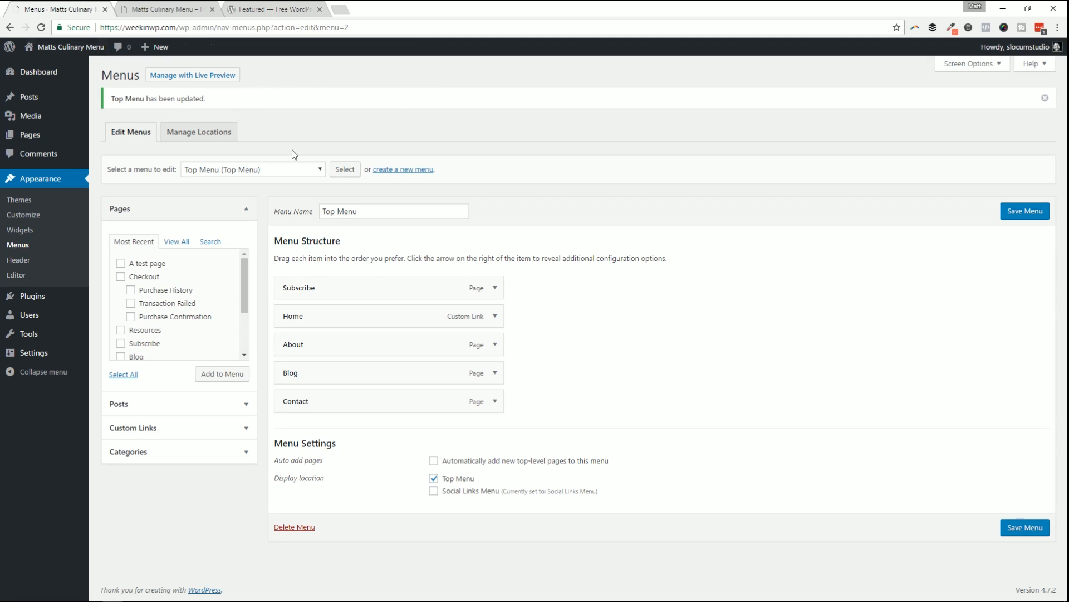
Rename the Subscribe menu item's navigation label to 'Subscribe now!'.
left_click(495, 288)
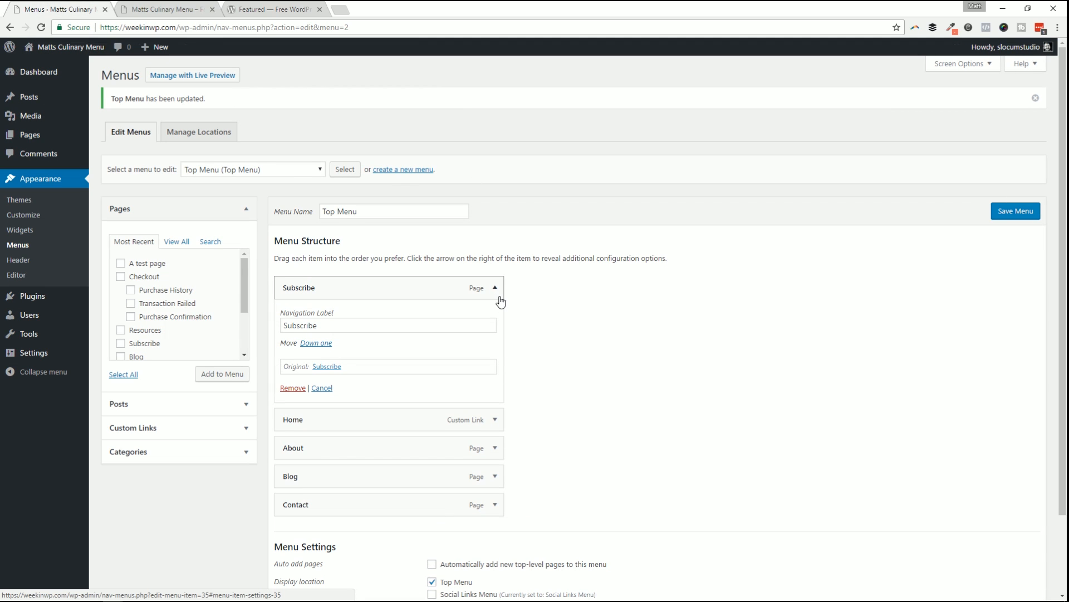
left_click(495, 288)
left_click(495, 288)
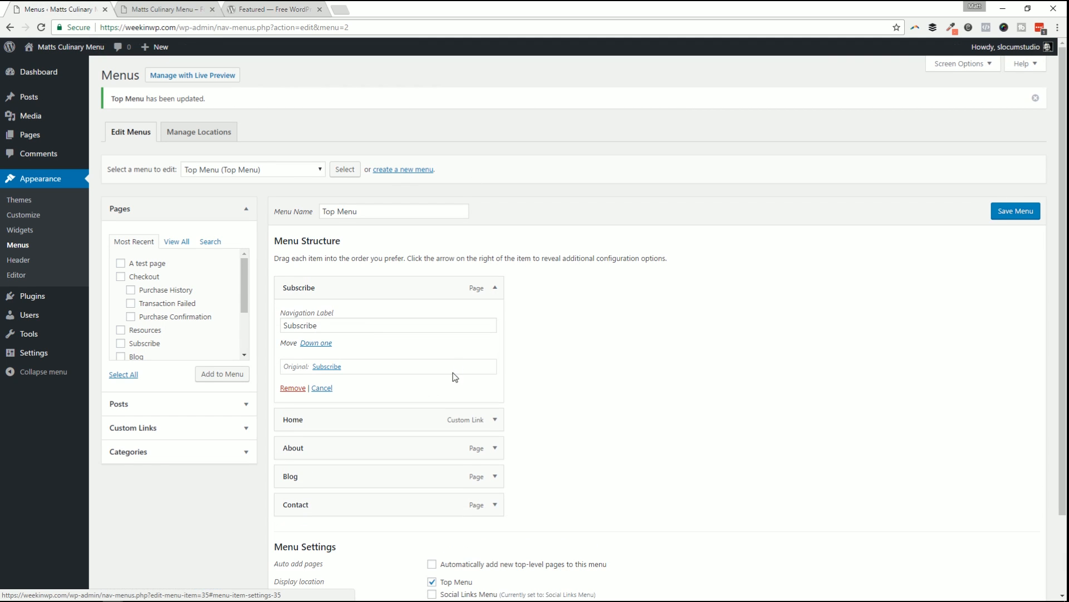
double_click(336, 328)
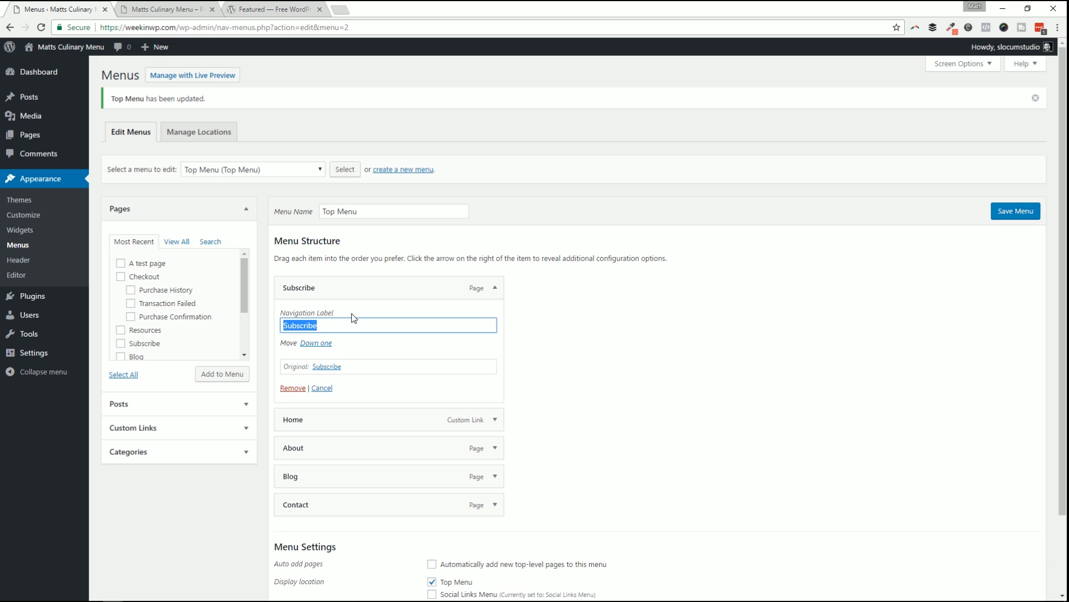
type("Subscribe")
left_click_drag(283, 325, 375, 327)
left_click(375, 327)
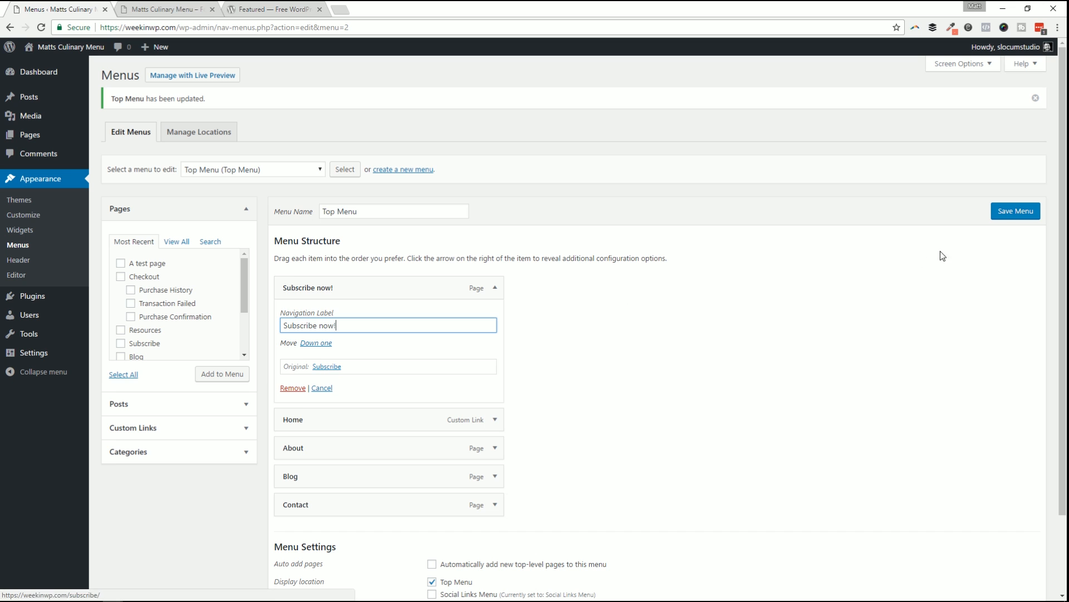
Save the menu, reload the site, and open the Subscribe now! page.
left_click(1013, 211)
left_click(179, 10)
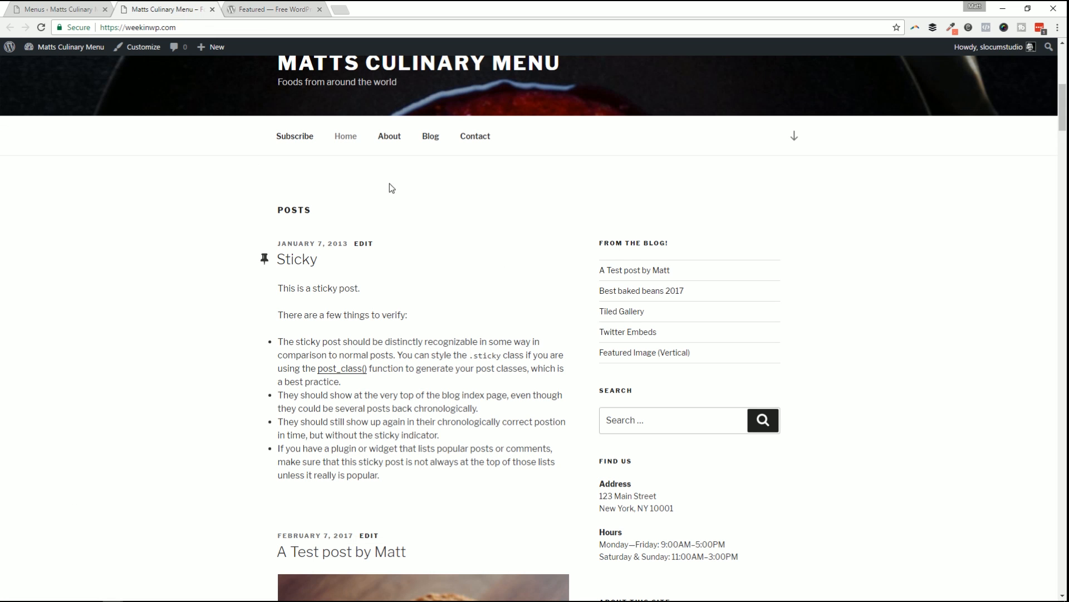
key("F5")
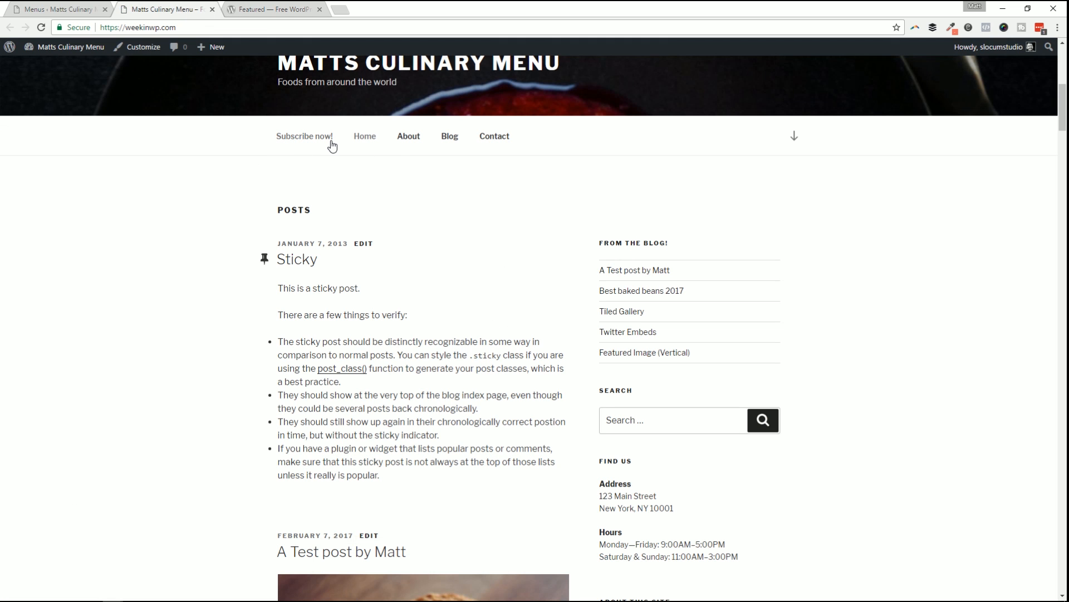
left_click(330, 143)
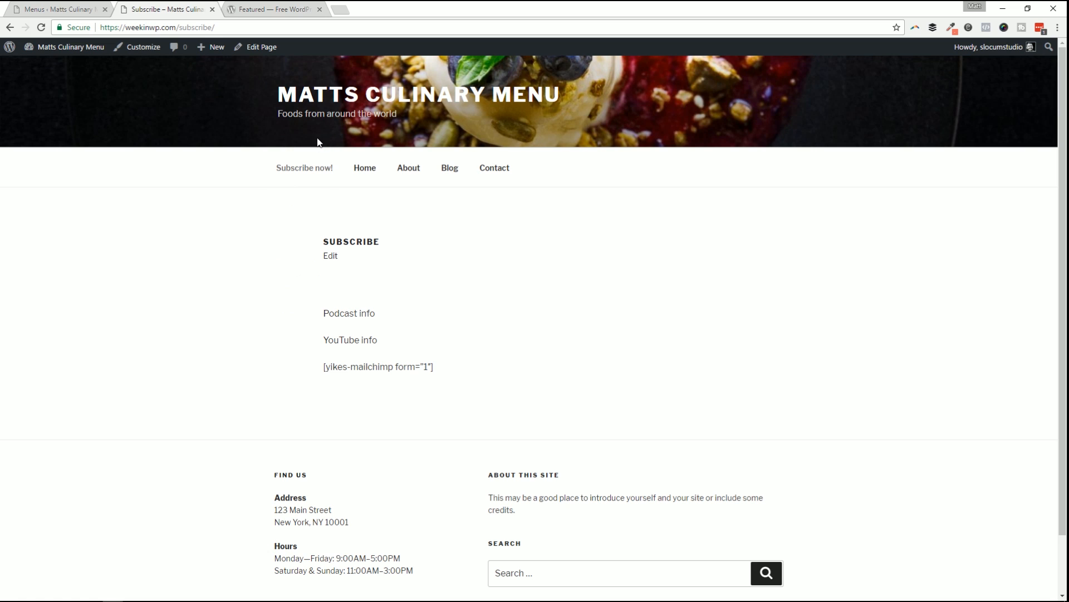
left_click_drag(180, 28, 228, 29)
left_click(36, 8)
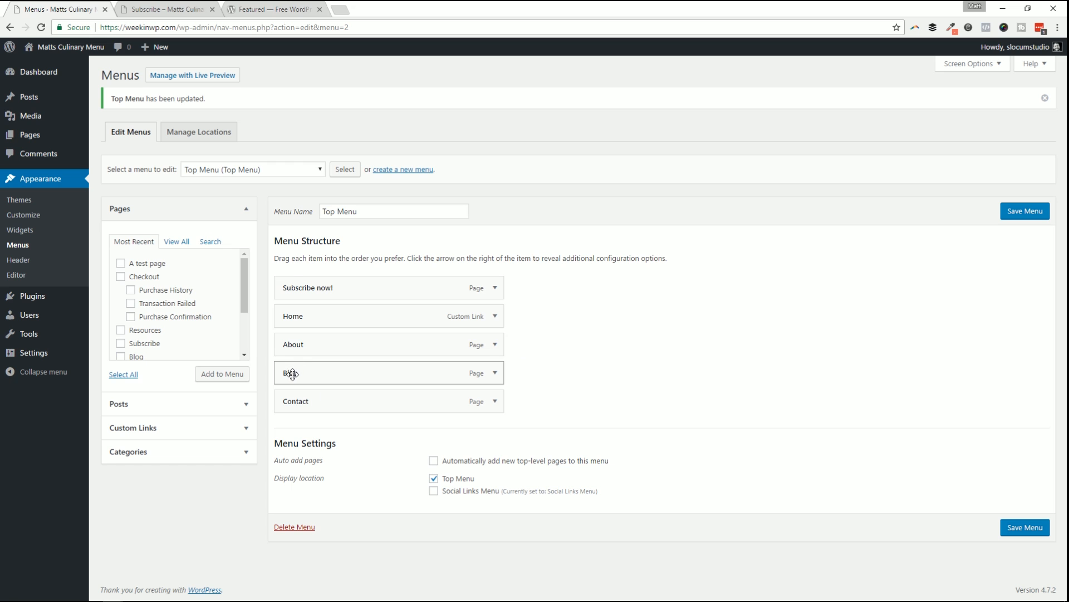
Nest Blog, Contact and Subscribe now! under About, save, and preview the About dropdown live.
left_click_drag(292, 373, 315, 401)
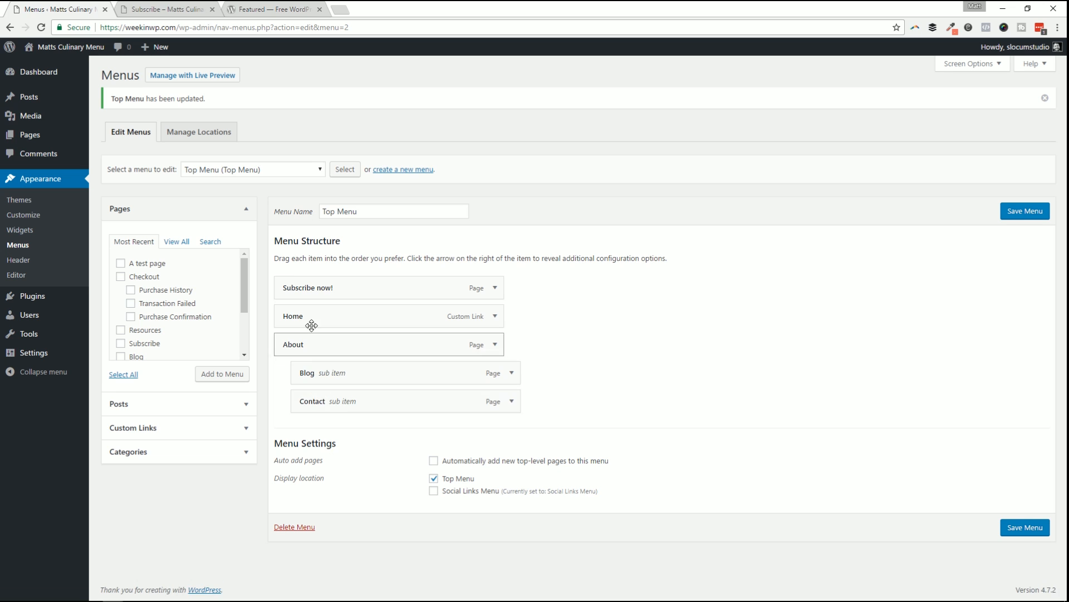
left_click_drag(309, 288, 333, 396)
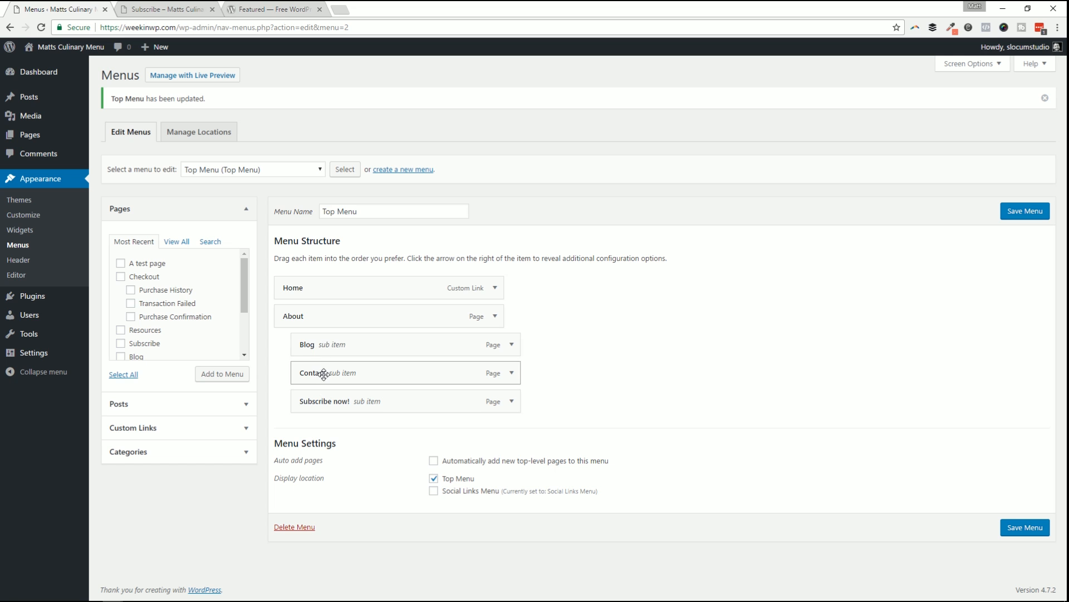
left_click(1022, 213)
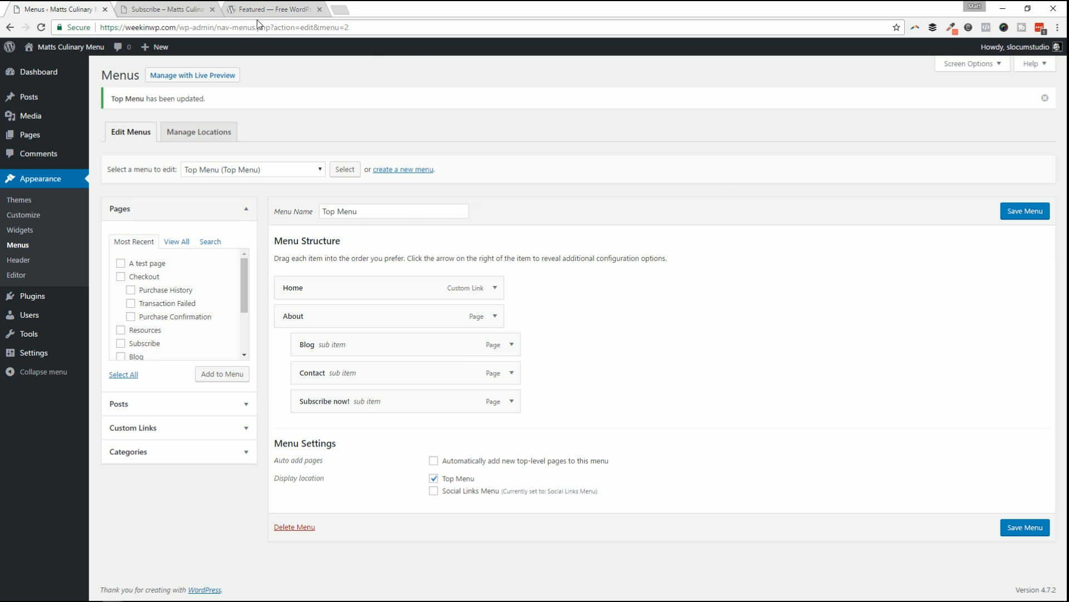
left_click(183, 7)
key("F5")
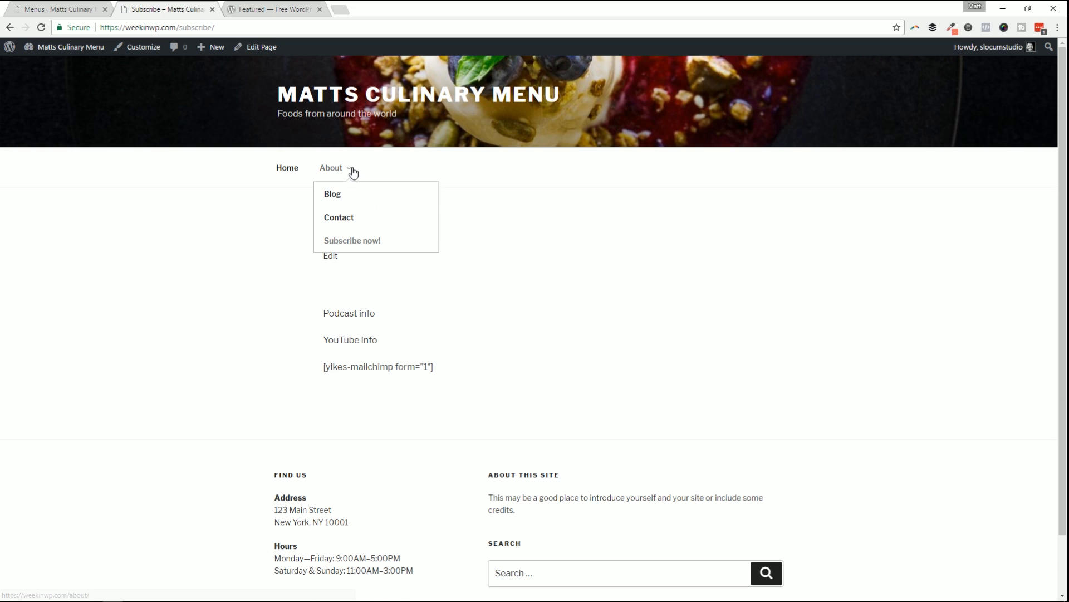
mouse_move(352, 178)
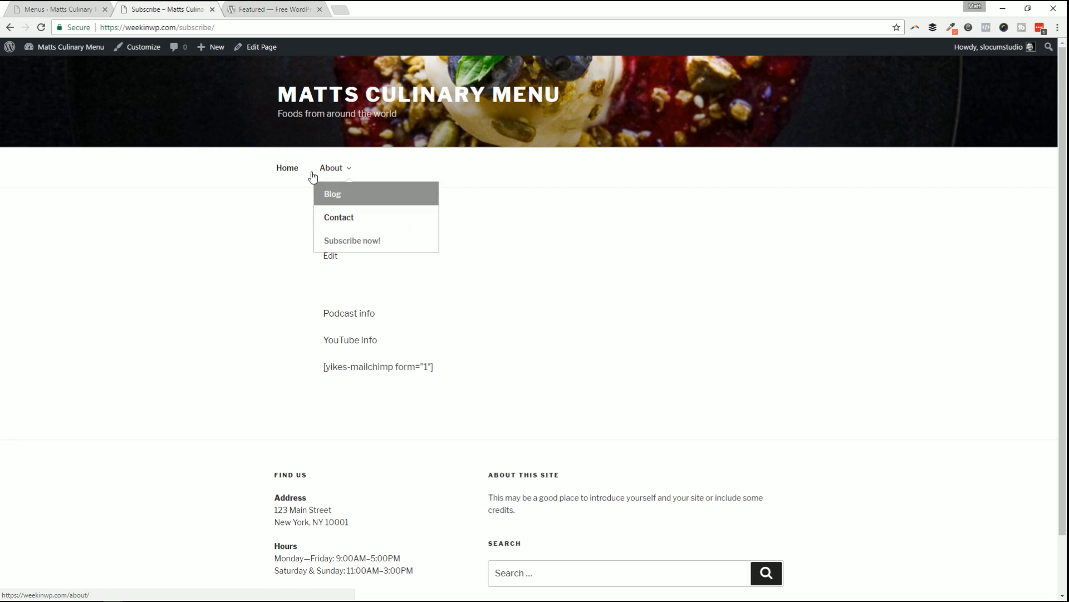
Back in the menu editor, switch the Pages box from View All to Most Recent.
left_click(58, 8)
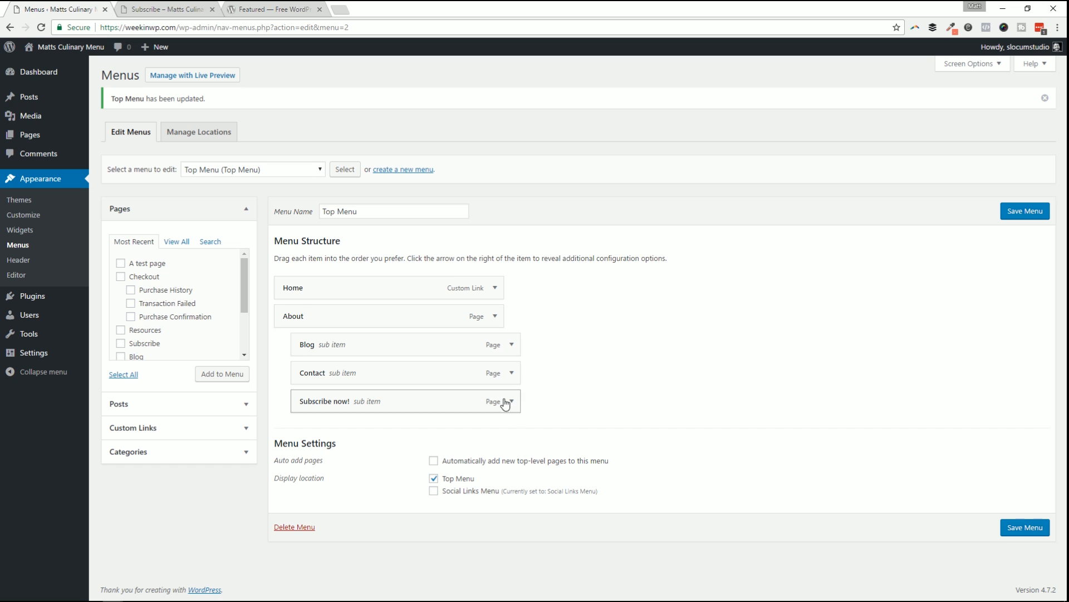
left_click(177, 241)
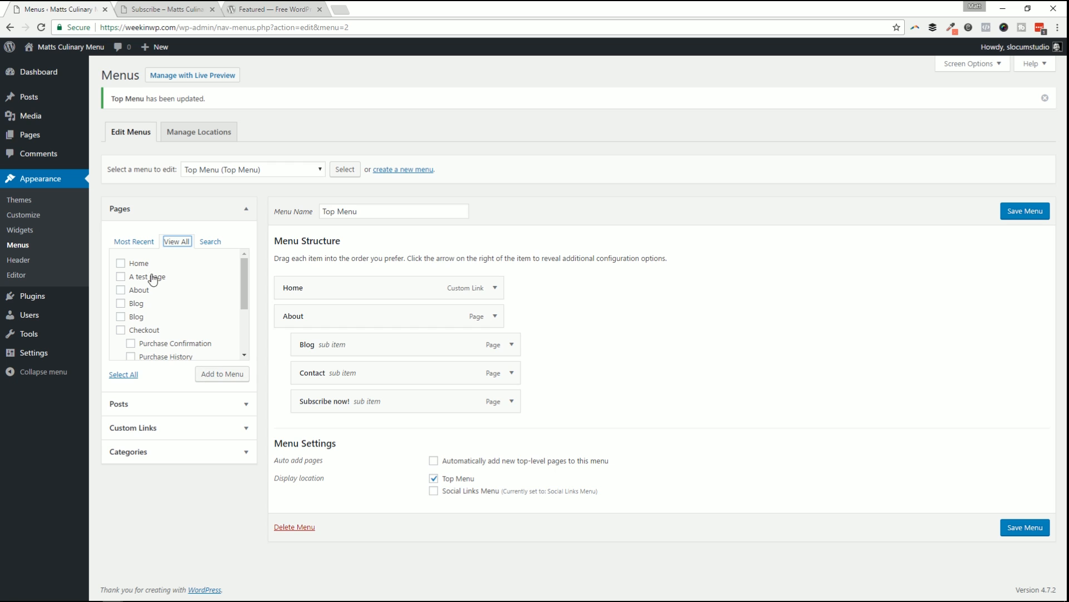
left_click(134, 241)
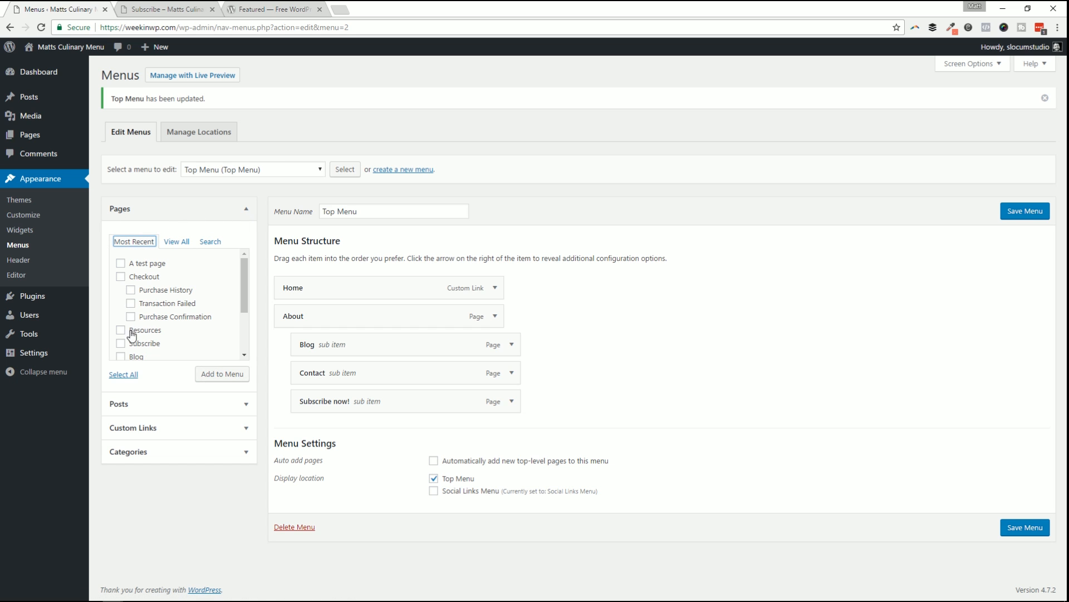
left_click(176, 241)
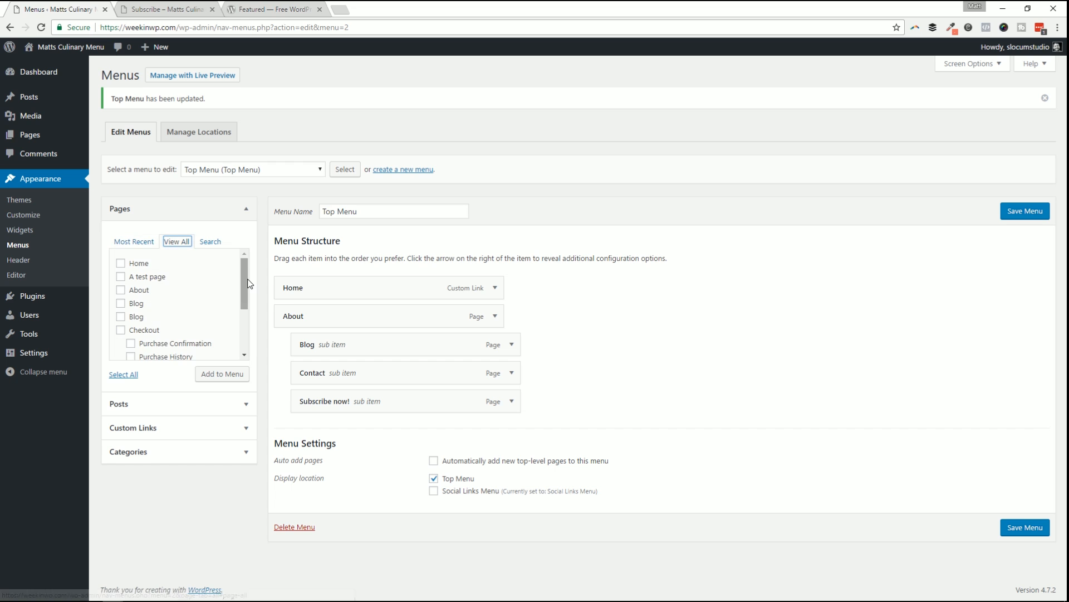
left_click_drag(242, 281, 240, 333)
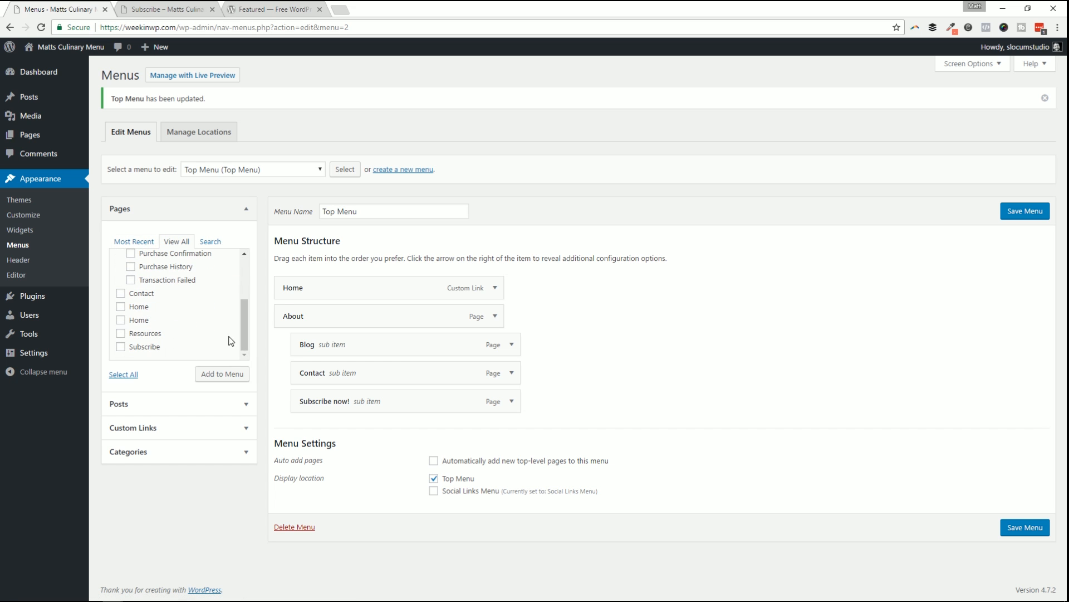
left_click(210, 241)
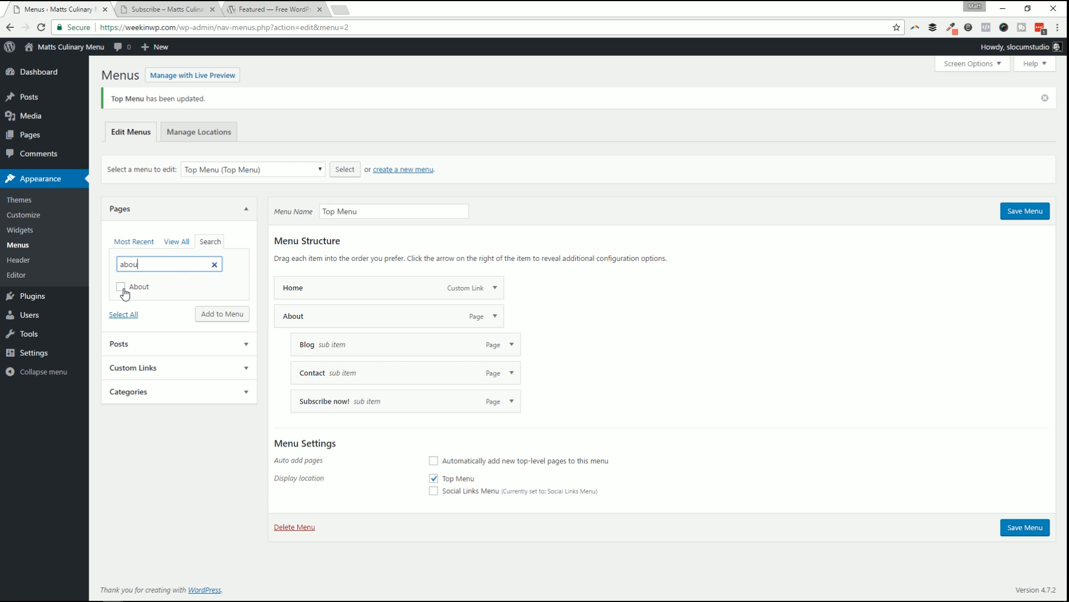
left_click(122, 287)
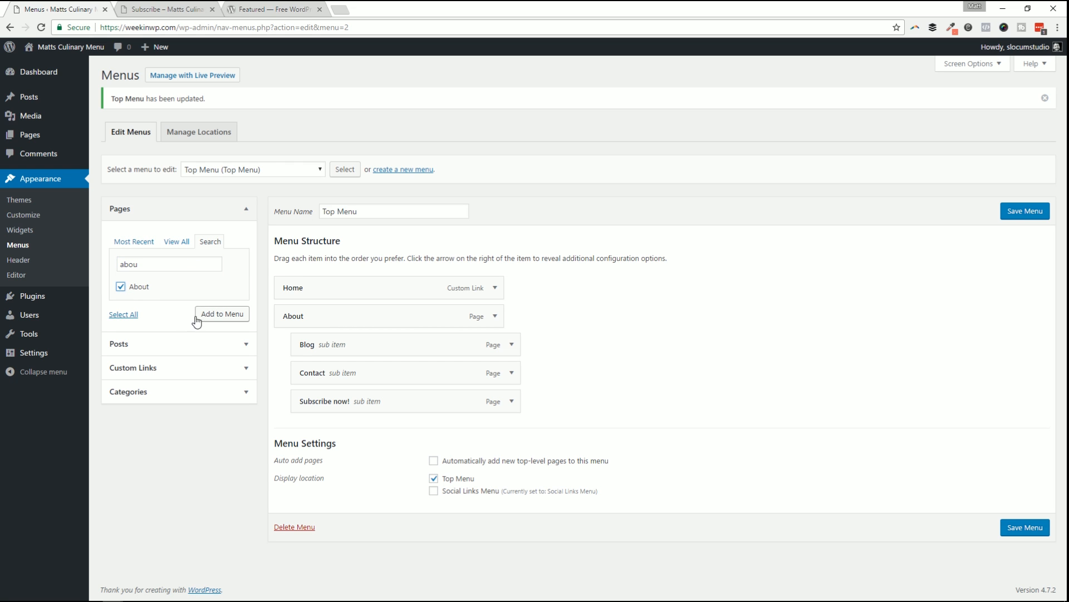
left_click(212, 315)
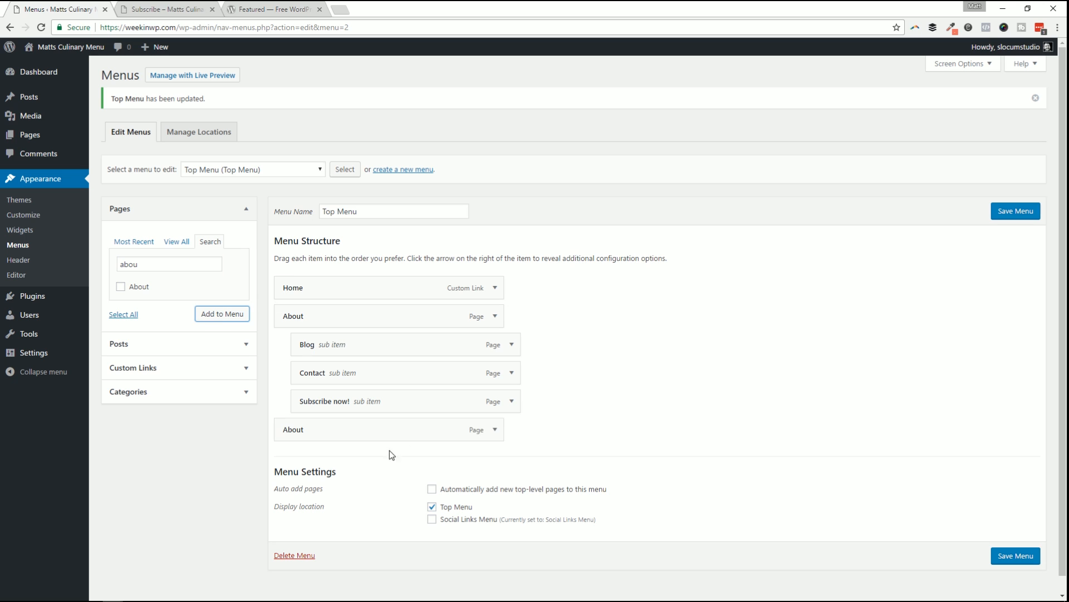
left_click(493, 430)
scroll(485, 435, "down", 2)
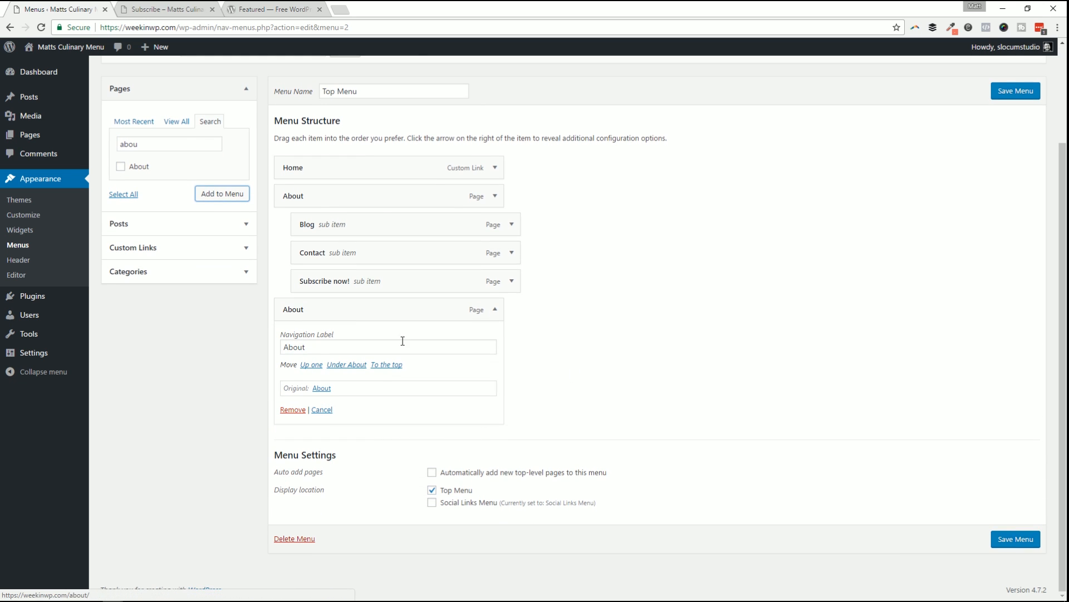
left_click(293, 410)
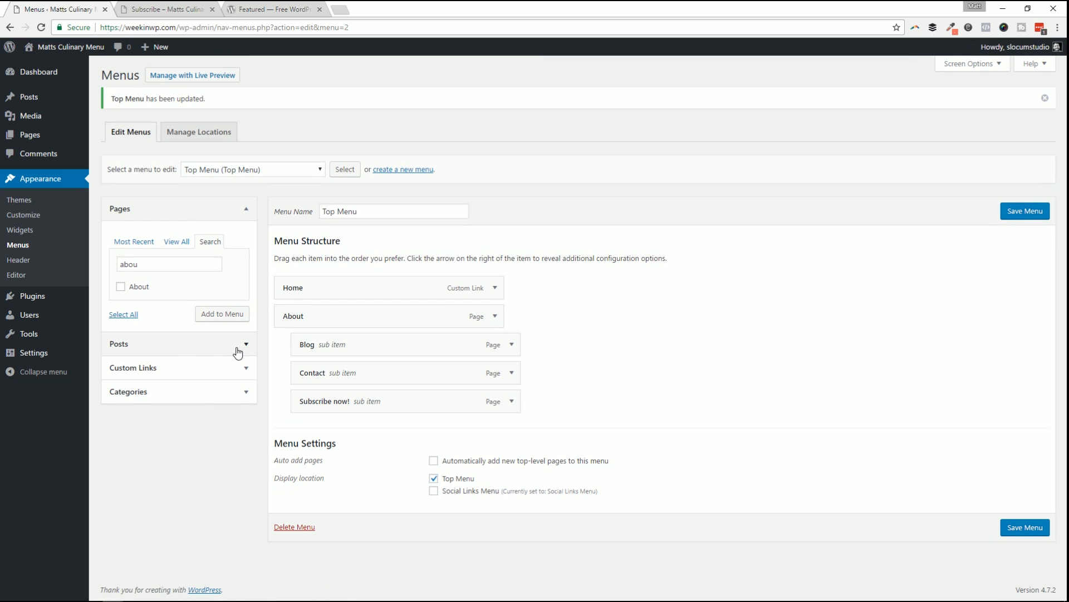
left_click(184, 346)
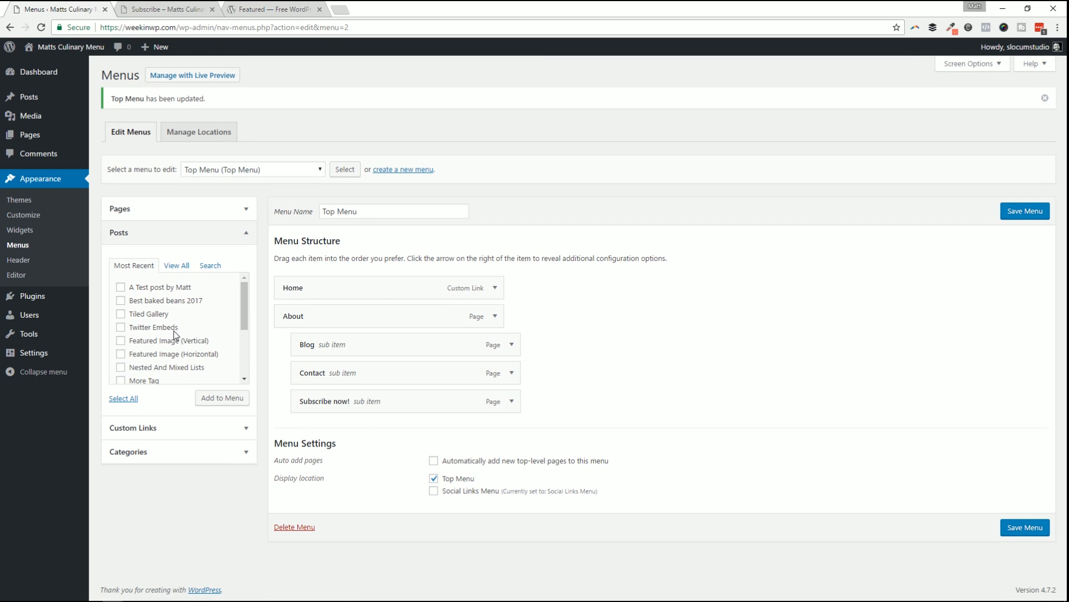
left_click(166, 424)
left_click(205, 296)
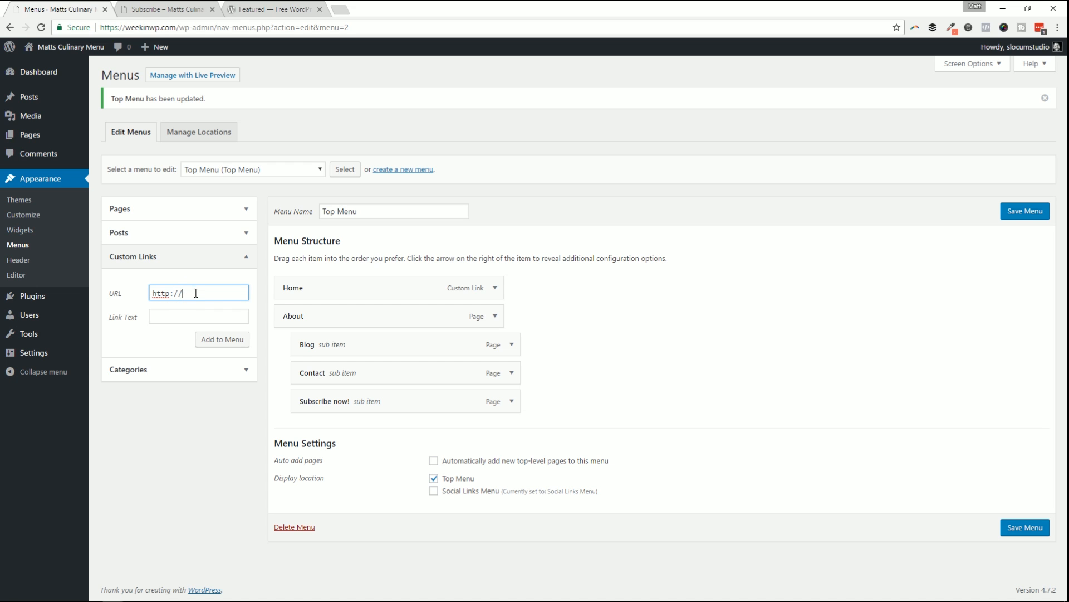
left_click_drag(196, 293, 92, 284)
left_click(196, 291)
Add the Images category to the Top Menu and save the menu.
left_click(167, 370)
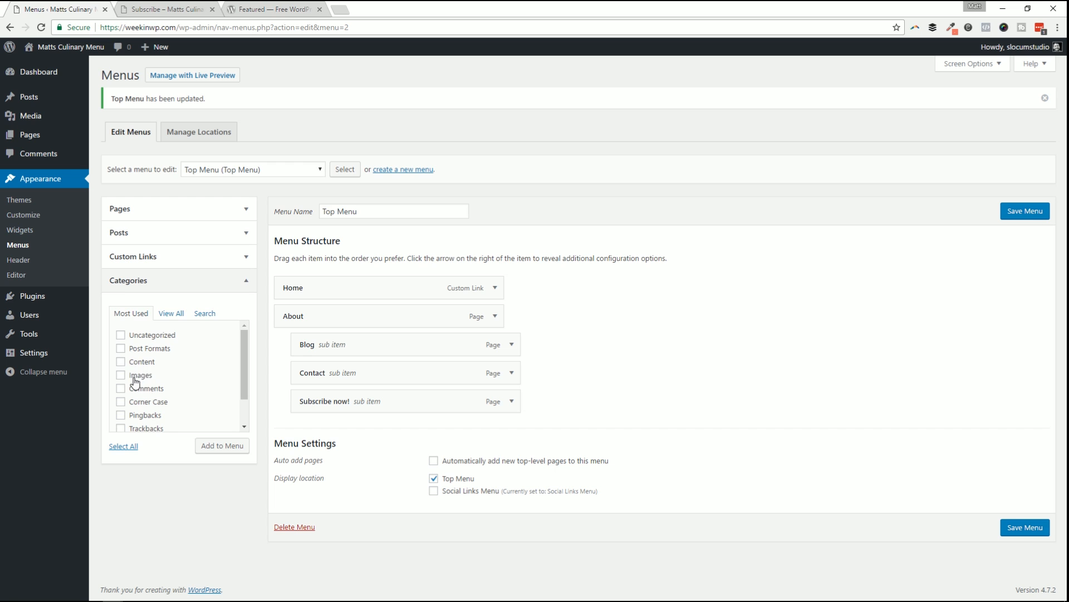
left_click(217, 447)
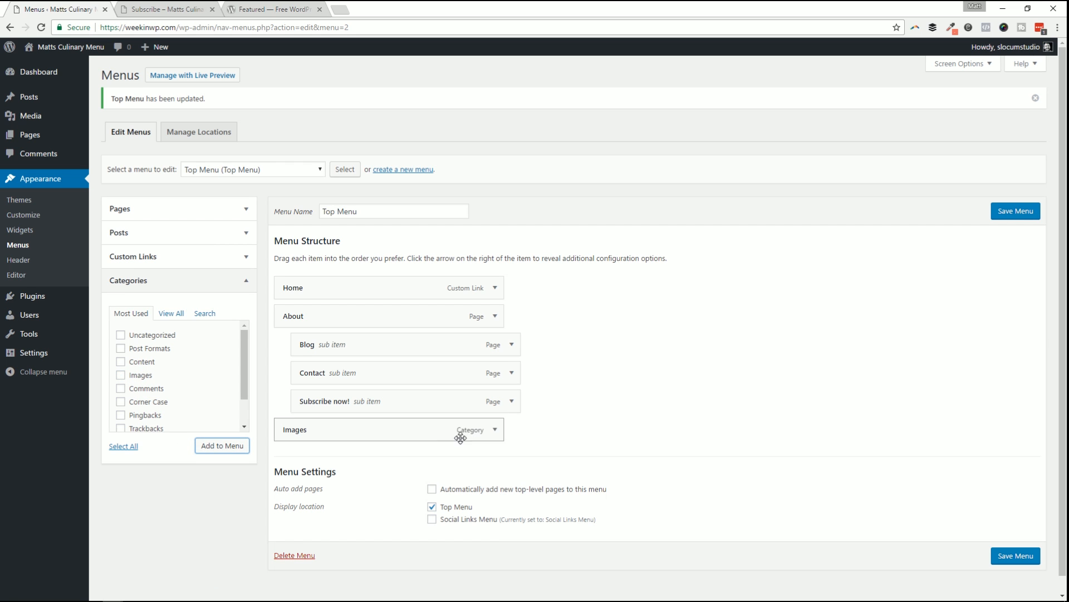
left_click(493, 430)
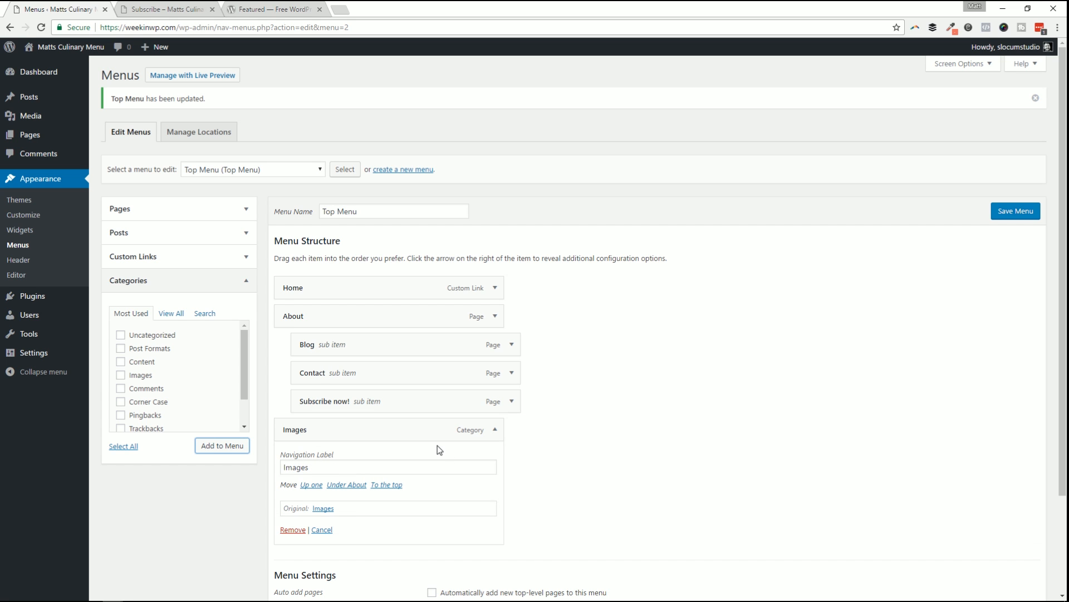
left_click(1012, 212)
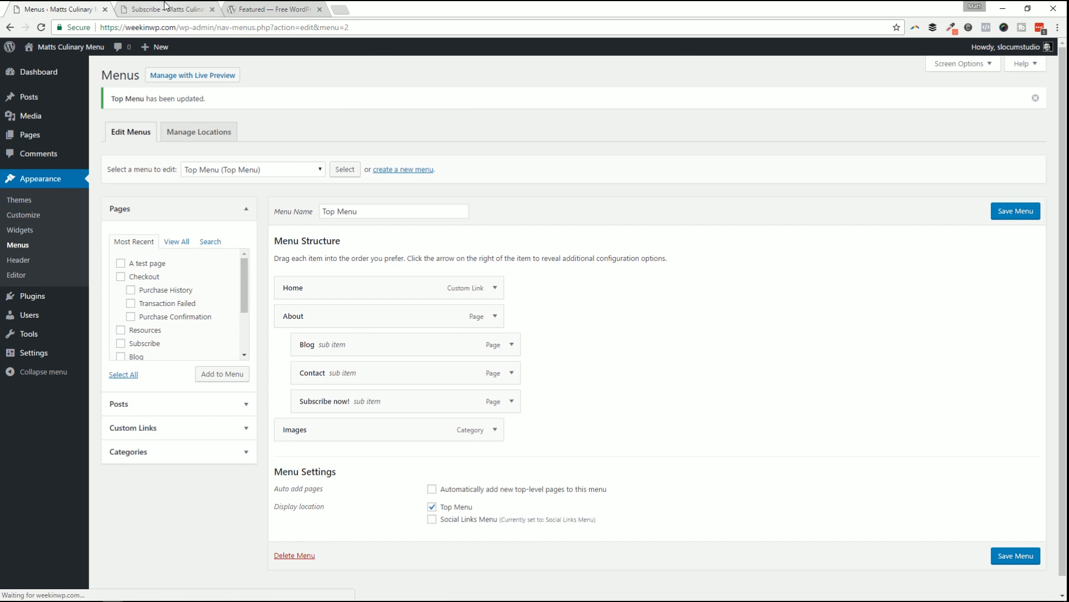
Reload the live site, open the new Images item's category archive, then return to Menus.
left_click(165, 8)
key("F5")
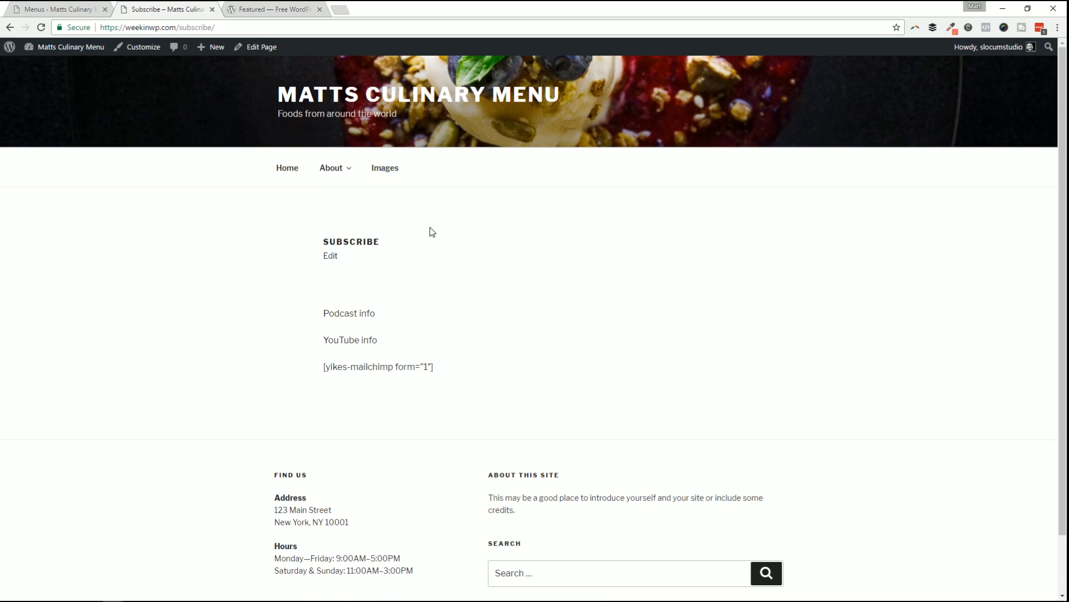
left_click(389, 170)
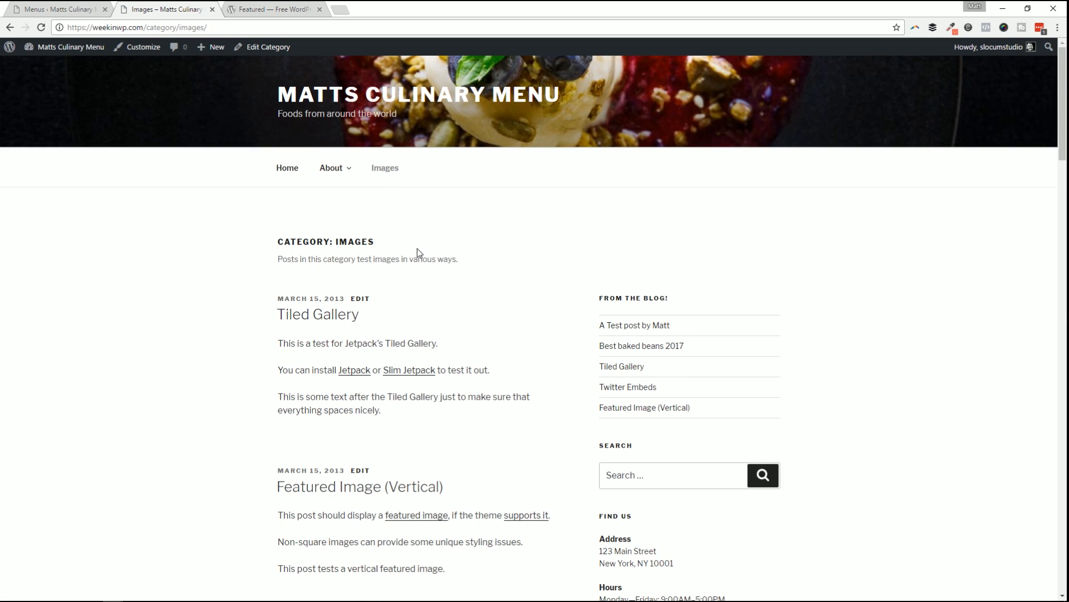
scroll(410, 257, "down", 7)
scroll(402, 260, "up", 7)
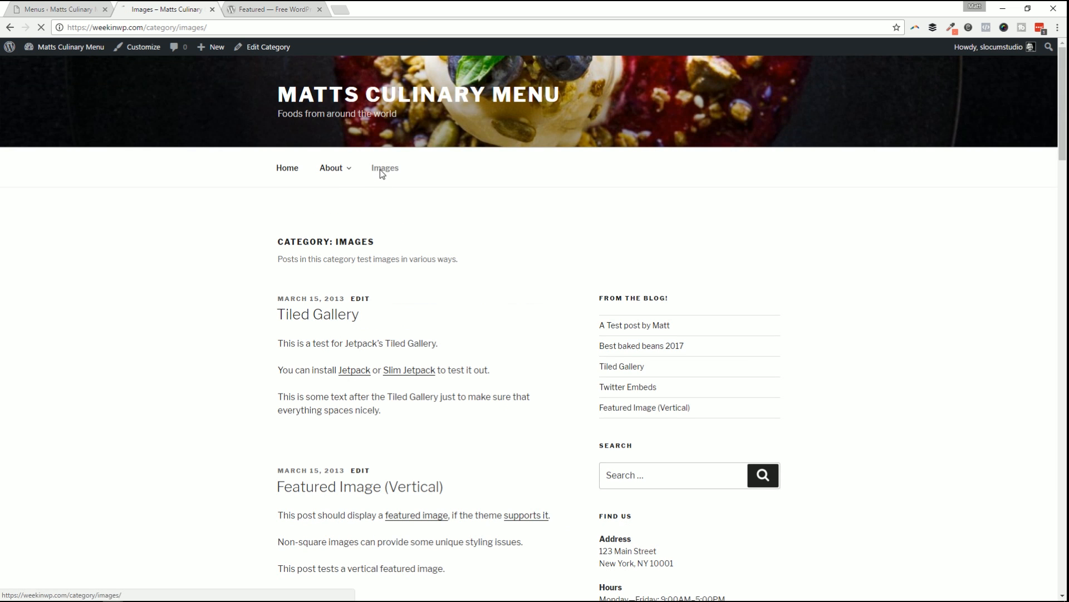
left_click_drag(144, 28, 225, 28)
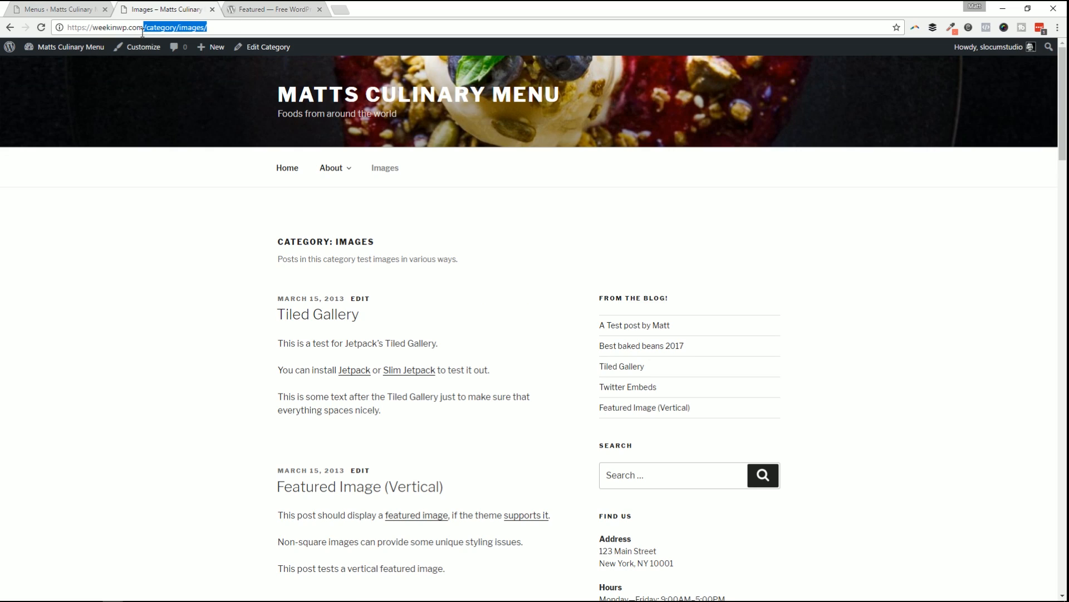
left_click(505, 256)
scroll(436, 250, "down", 15)
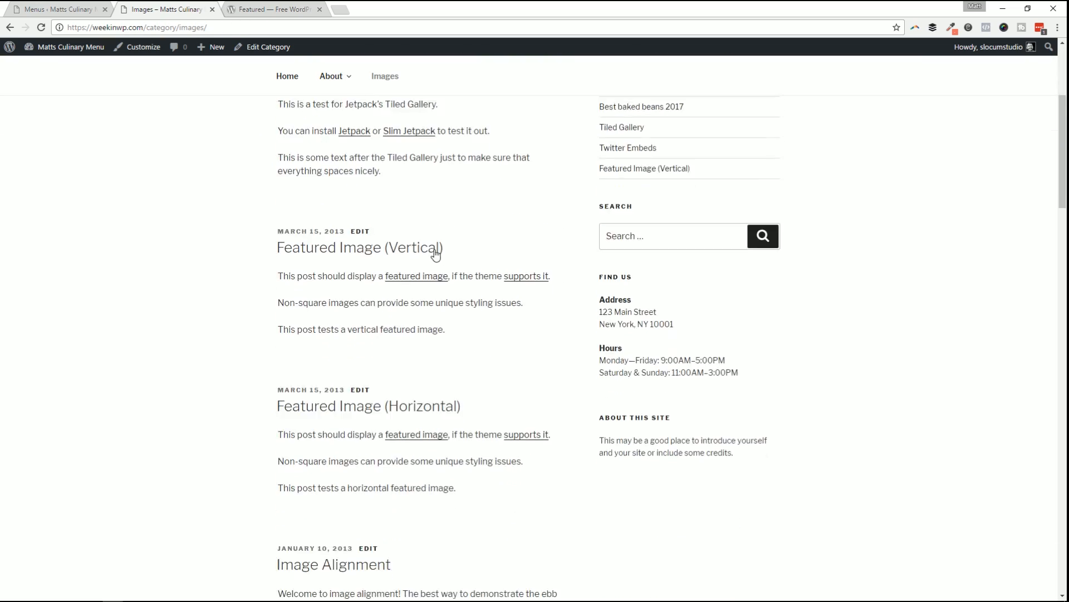
scroll(425, 257, "up", 15)
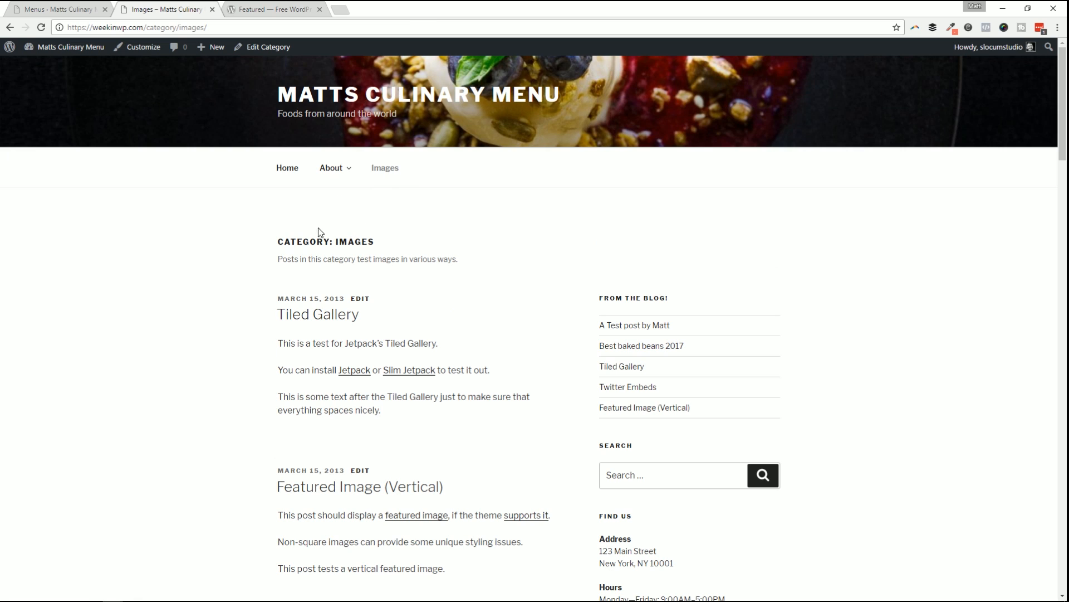
left_click(51, 10)
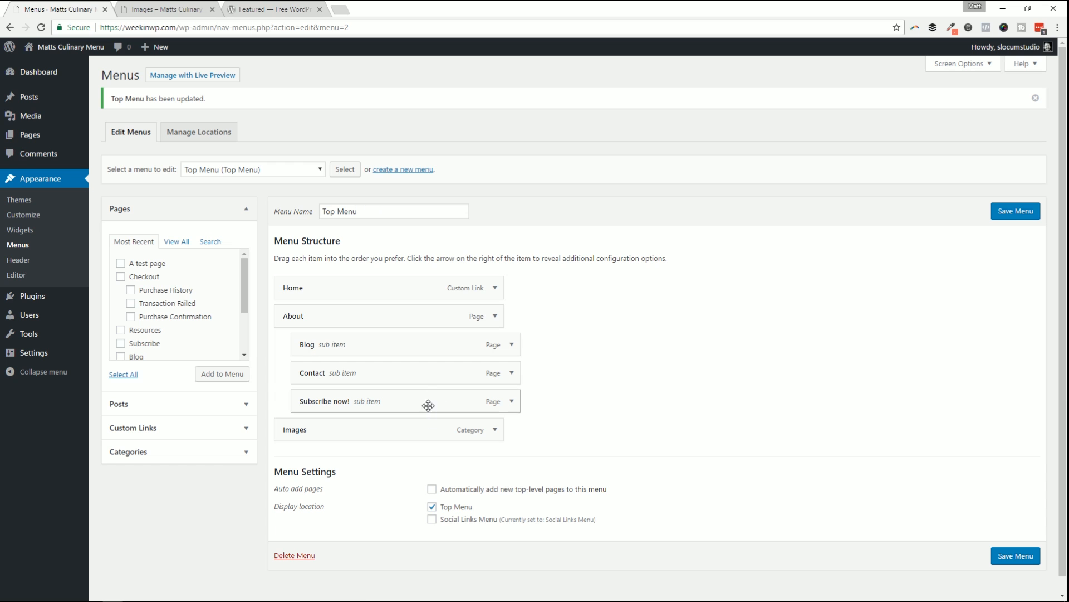
Show Manage Locations, briefly opening and closing the Header customizer twice.
left_click(272, 168)
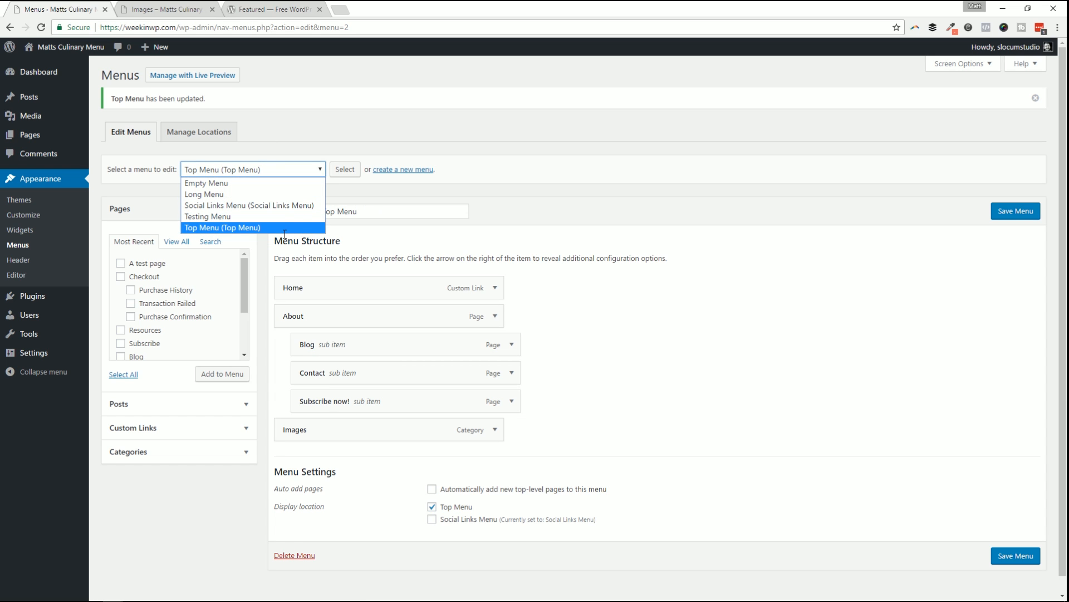
left_click(199, 131)
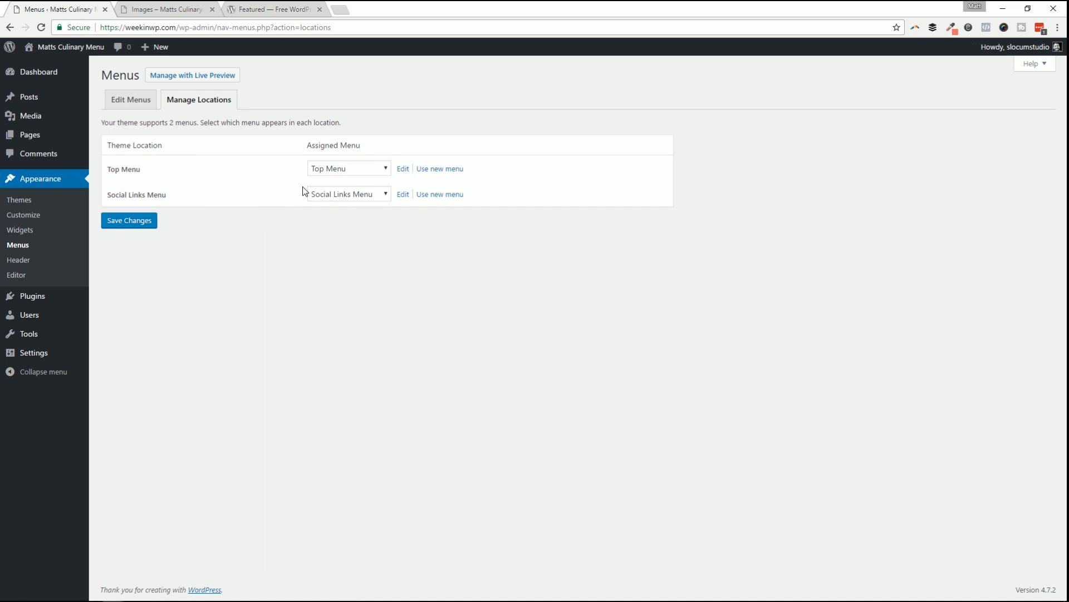
left_click(29, 261)
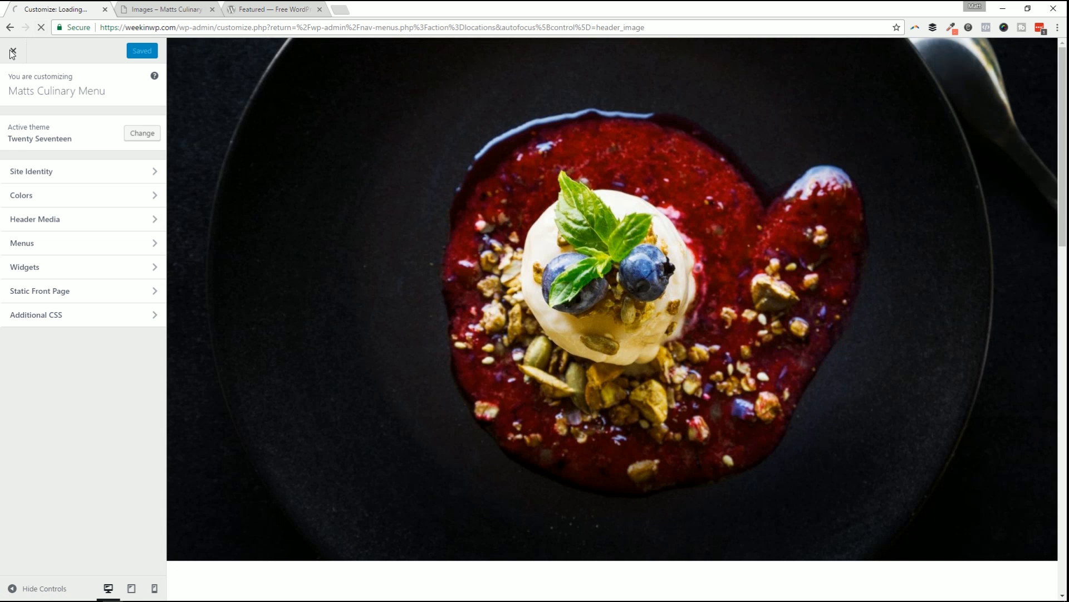
left_click(13, 51)
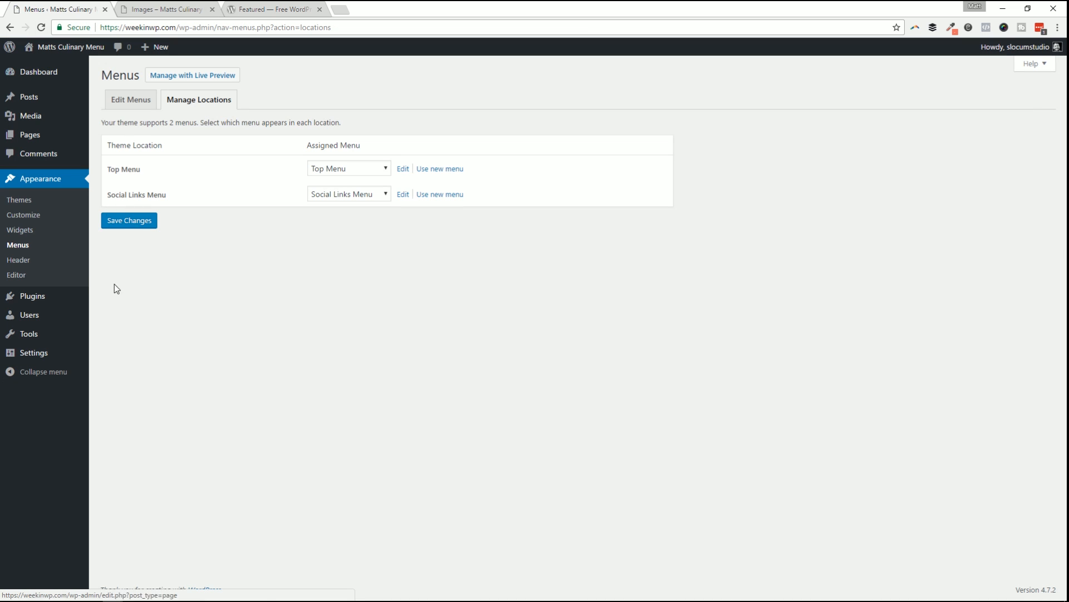
left_click(28, 261)
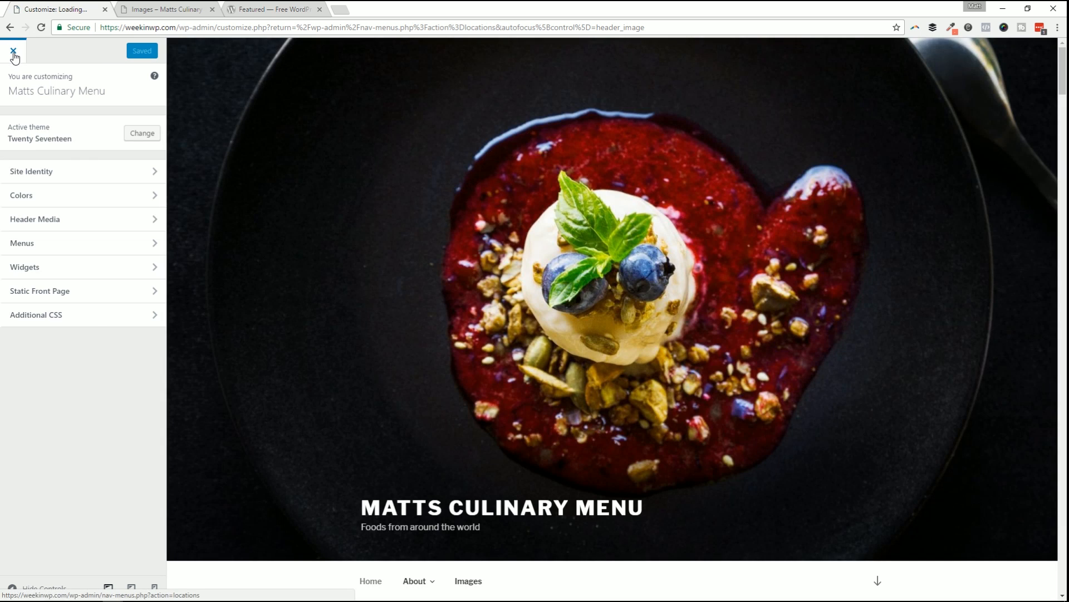
left_click(13, 52)
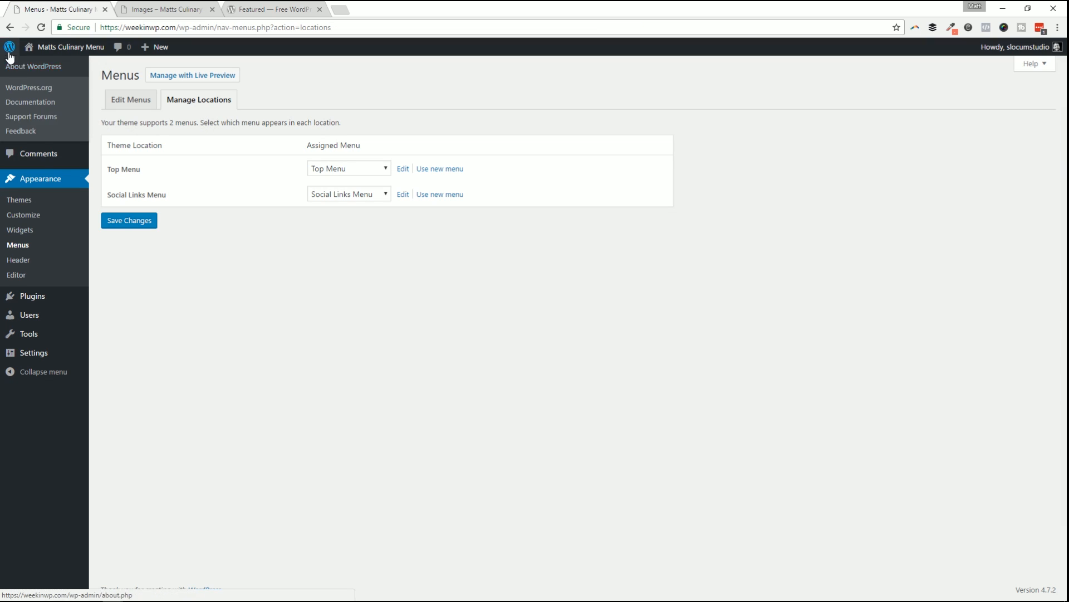
Open the theme editor on Twenty Seventeen's style.css and scroll through its code.
left_click(24, 275)
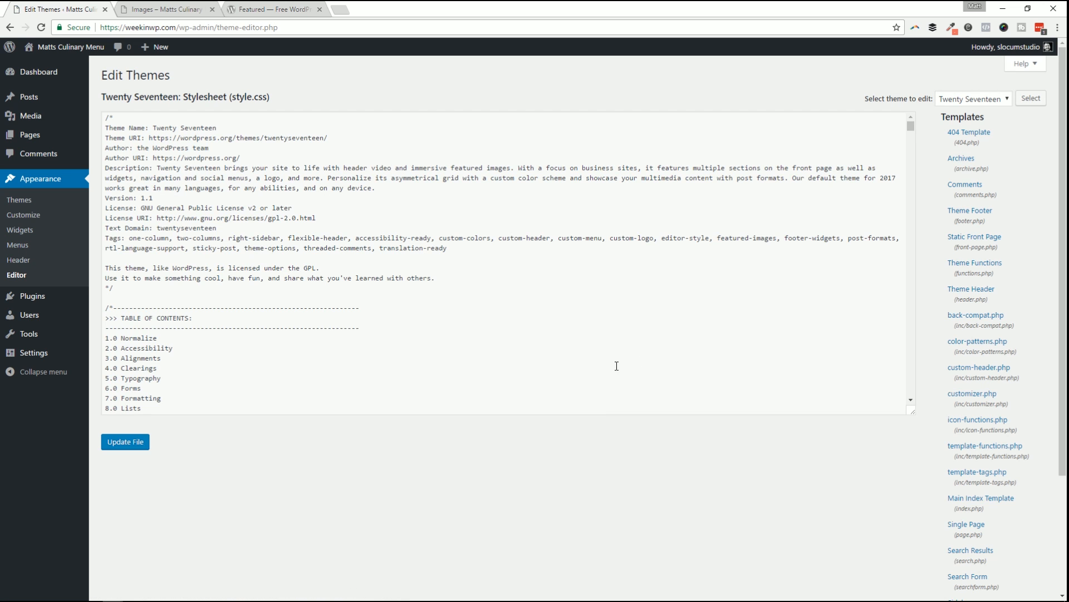
scroll(609, 390, "down", 7)
scroll(617, 429, "up", 3)
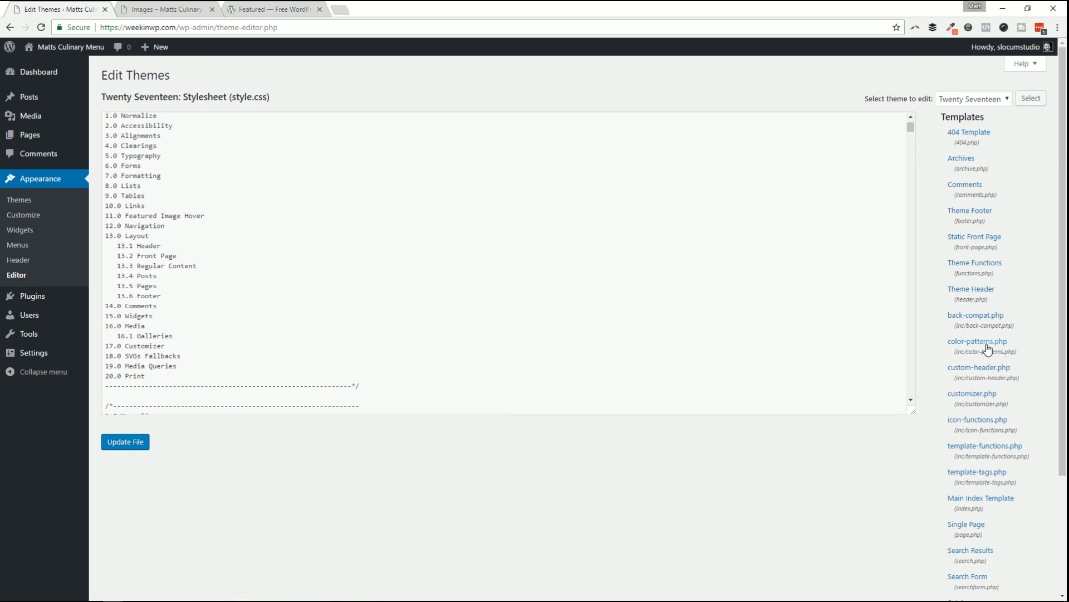
scroll(962, 390, "down", 3)
scroll(962, 434, "up", 3)
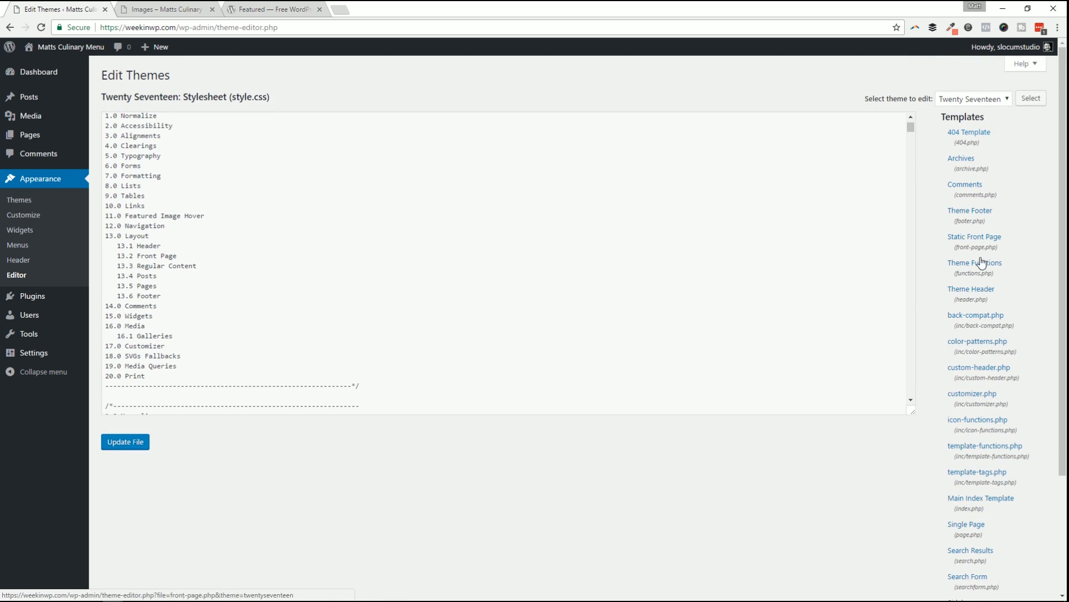
left_click(440, 293)
scroll(516, 332, "down", 4)
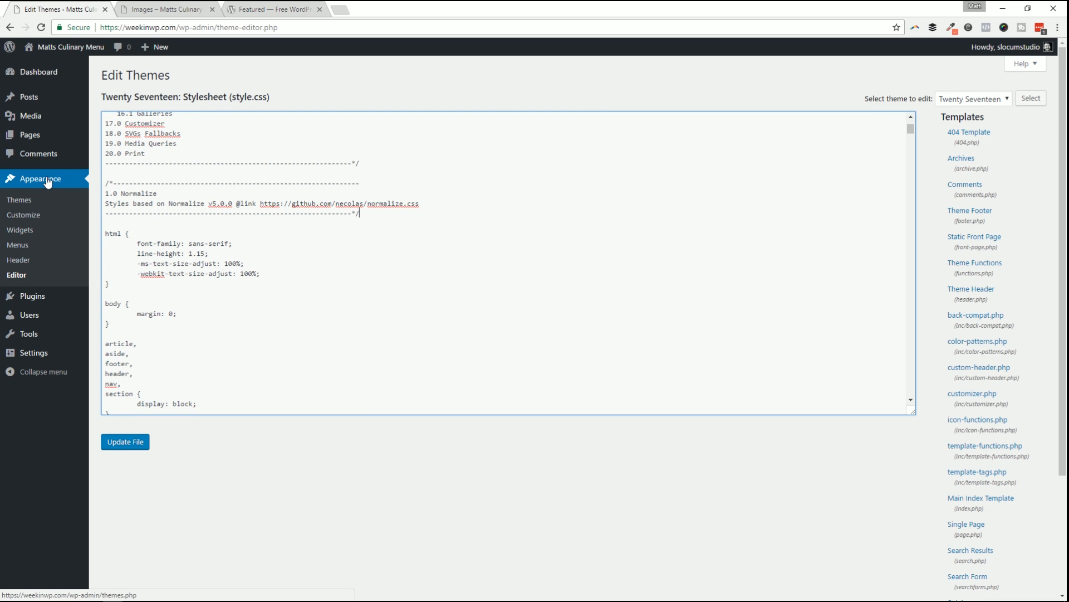
Go to Plugins and search the installed plugins for 'note'.
left_click(40, 304)
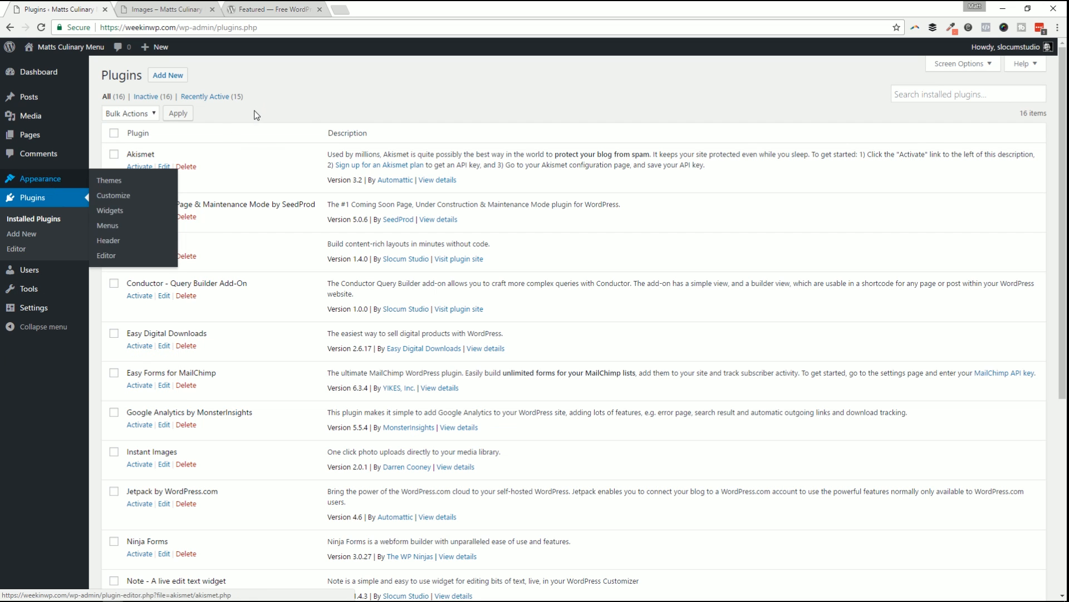
scroll(258, 135, "down", 2)
scroll(258, 135, "down", 3)
scroll(264, 123, "up", 6)
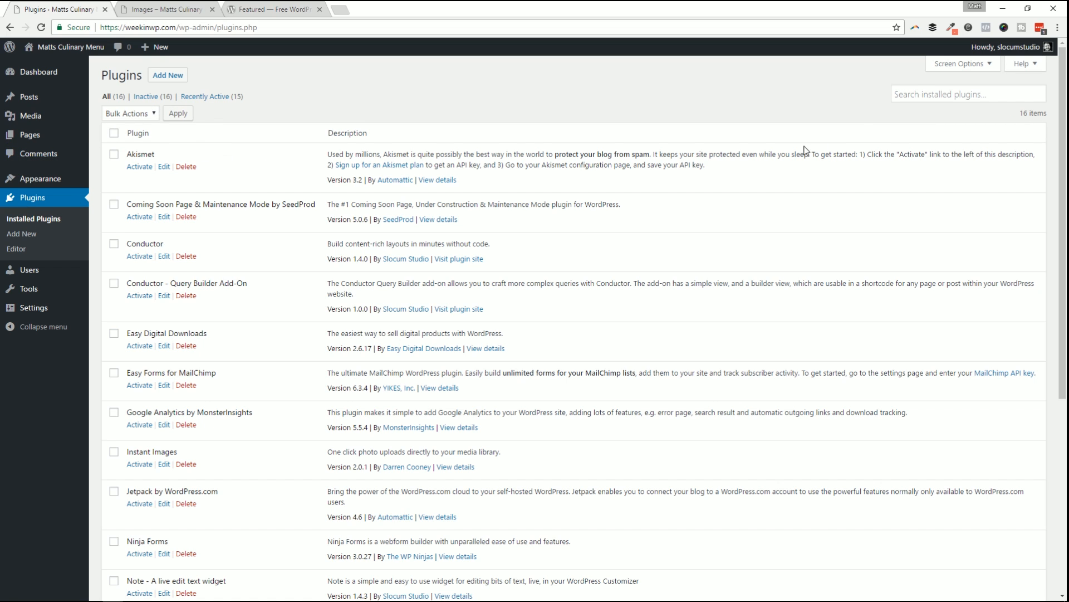
left_click(928, 89)
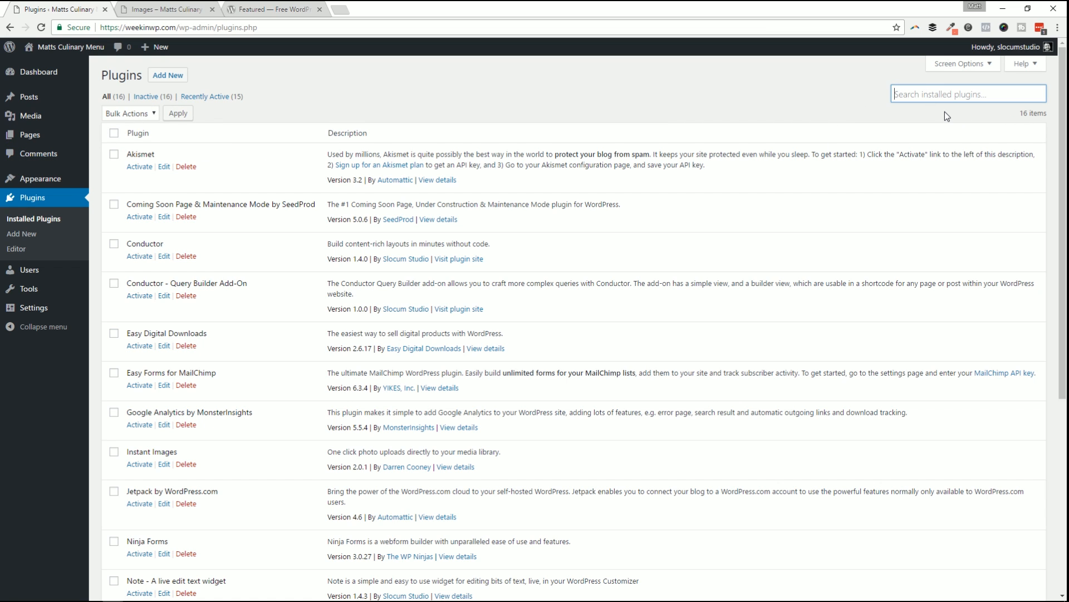
type("note")
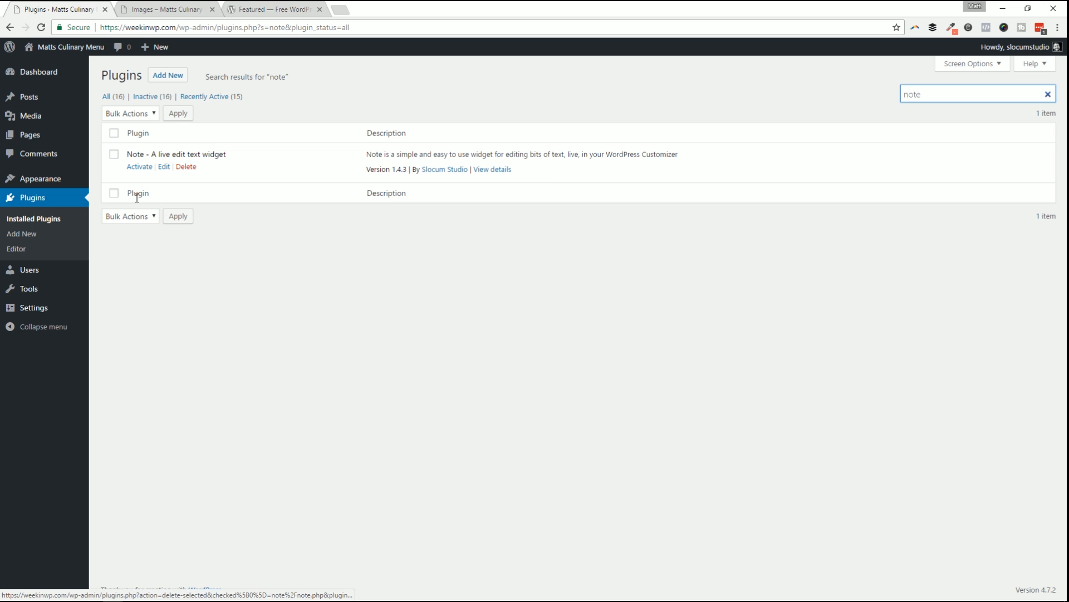
Search Add Plugins for 'no' and open the Note – A live edit text widget details.
left_click(167, 75)
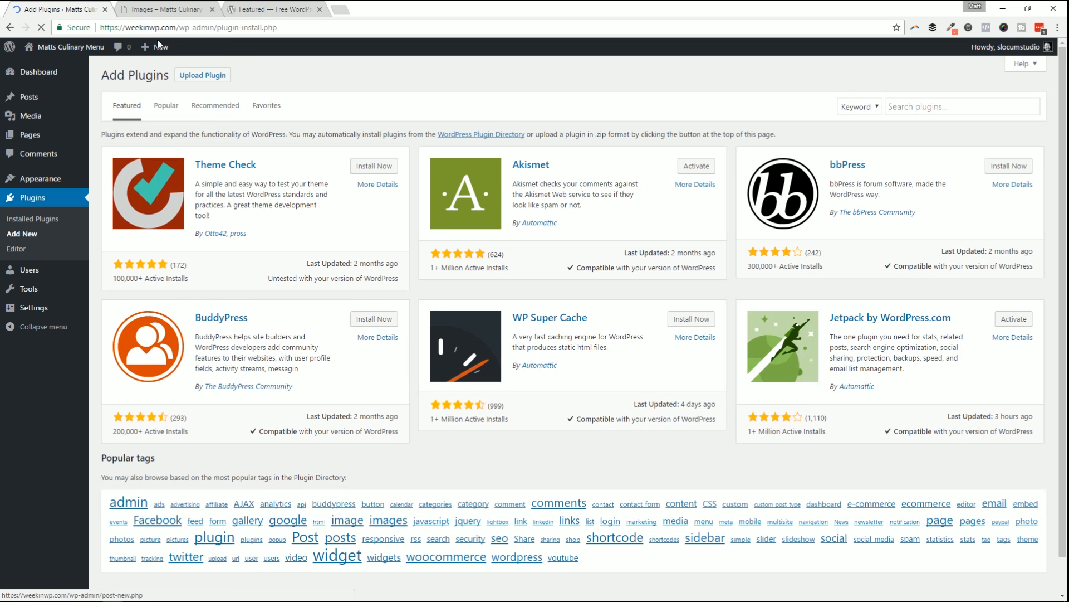
left_click(925, 106)
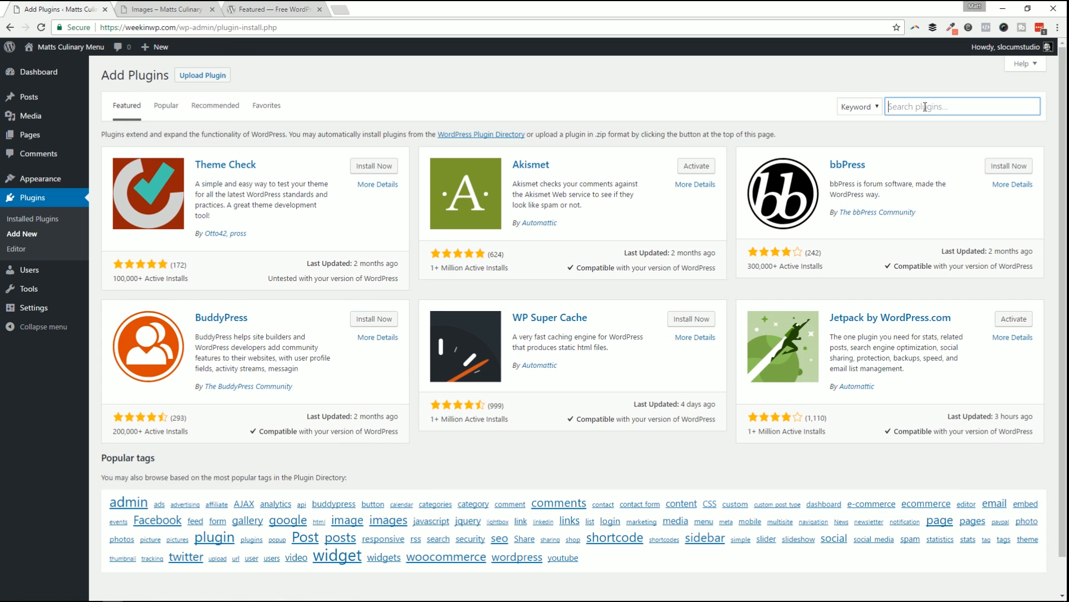
type("note")
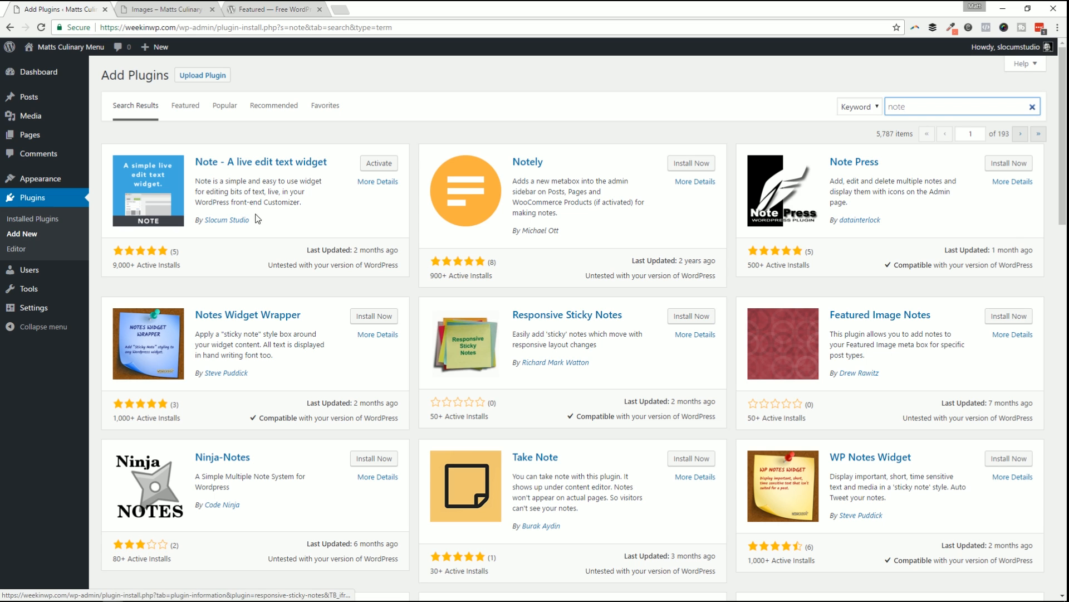
left_click(231, 164)
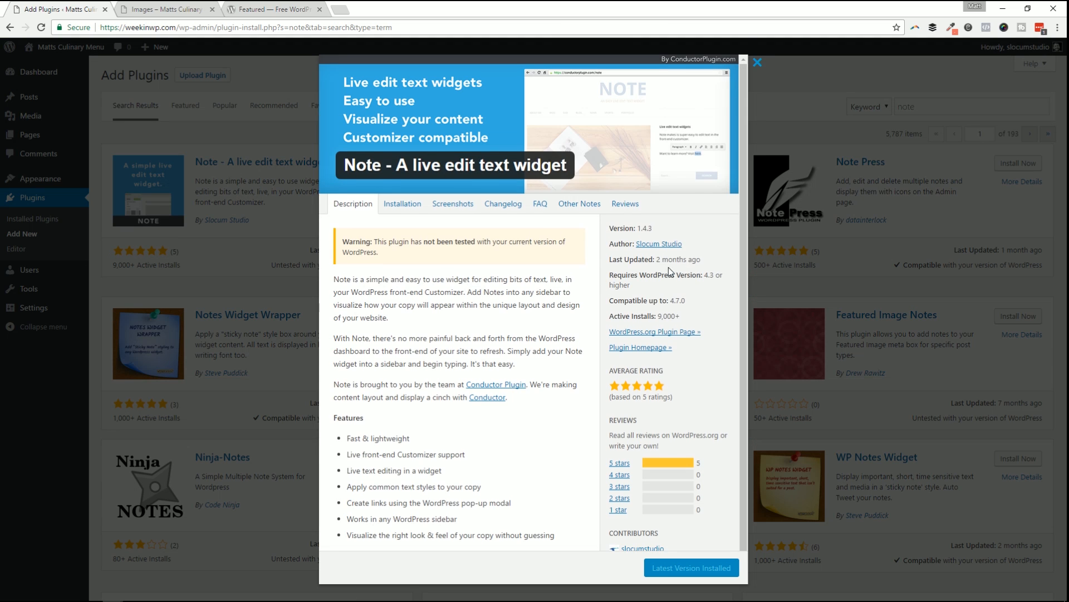
Browse the Note plugin's Installation, Screenshots, Changelog, FAQ and Reviews tabs, noting 9,000+ active installs.
scroll(680, 272, "down", 1)
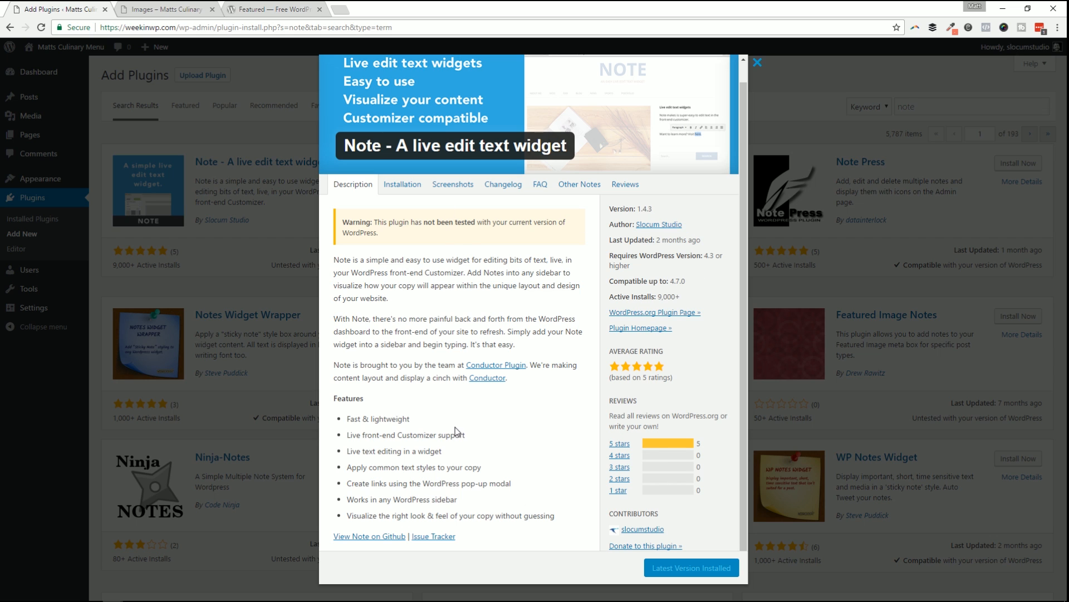
left_click(403, 185)
left_click(465, 187)
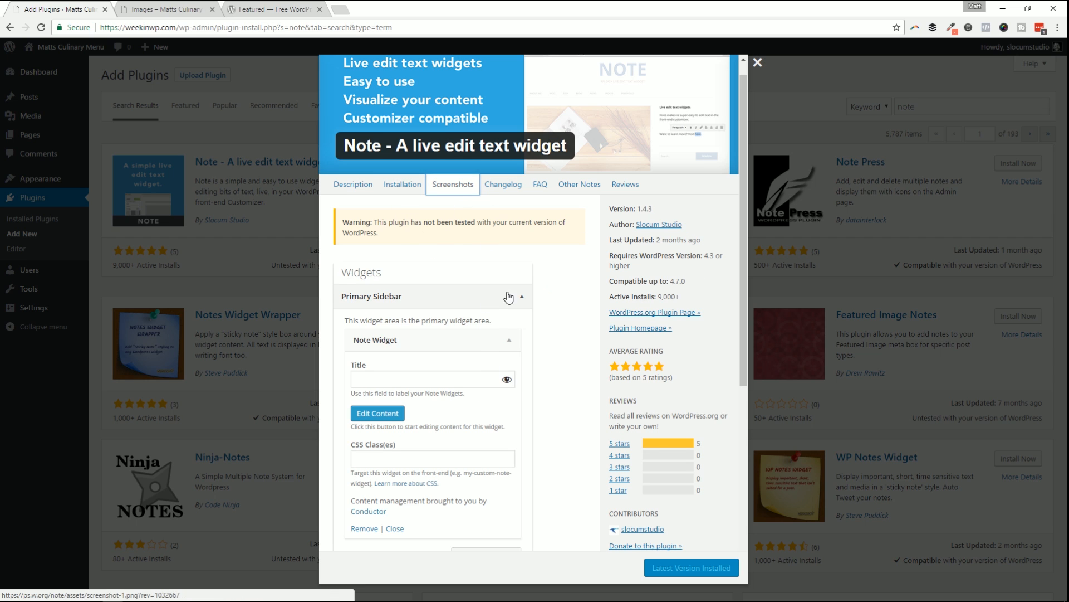
left_click(503, 184)
left_click(539, 185)
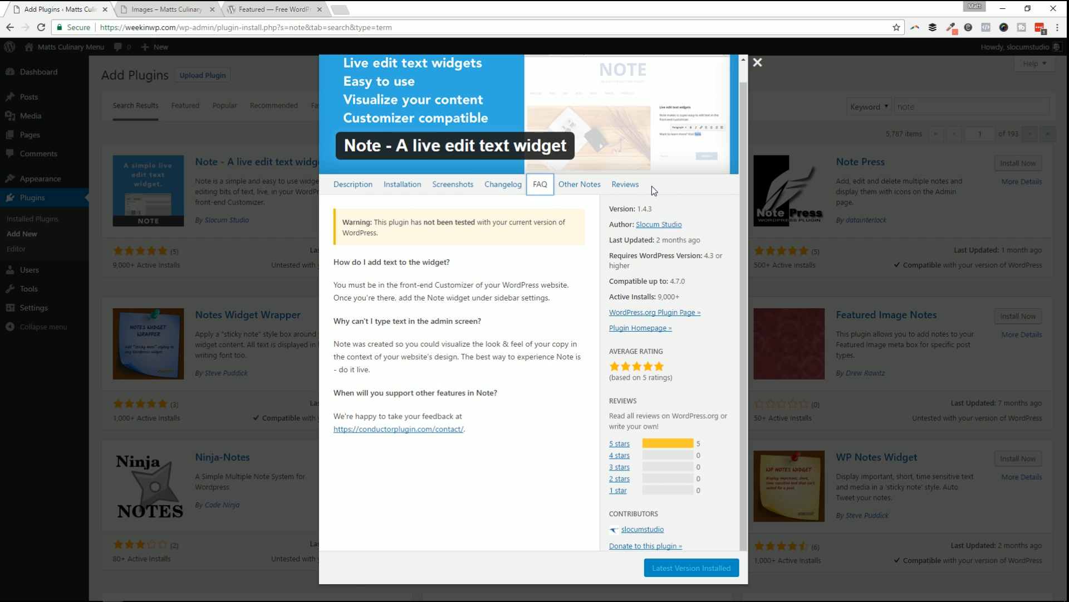
left_click(624, 185)
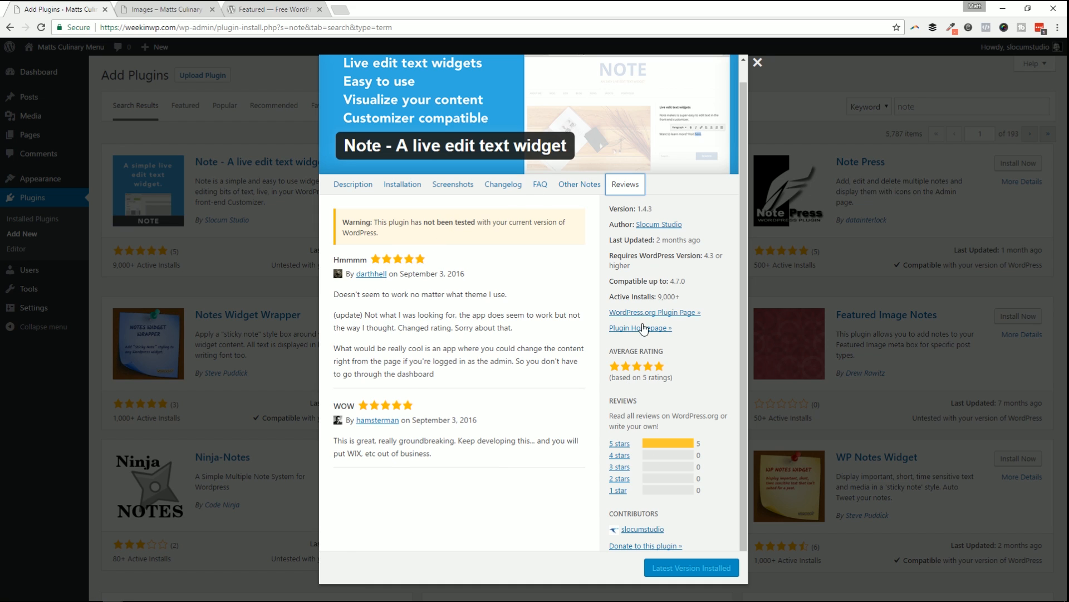
left_click_drag(613, 296, 681, 296)
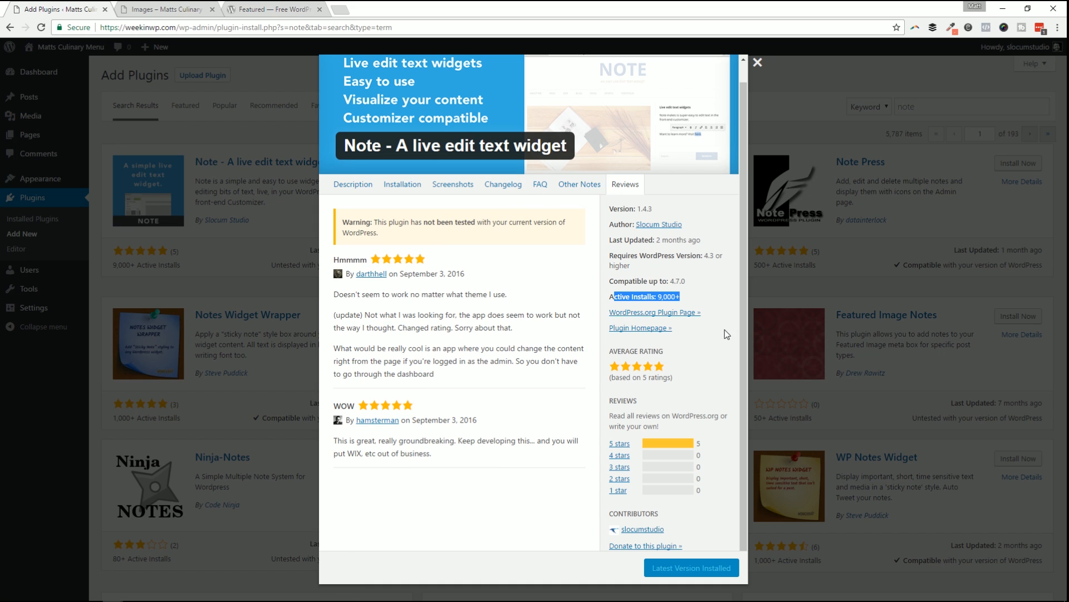
left_click(621, 399)
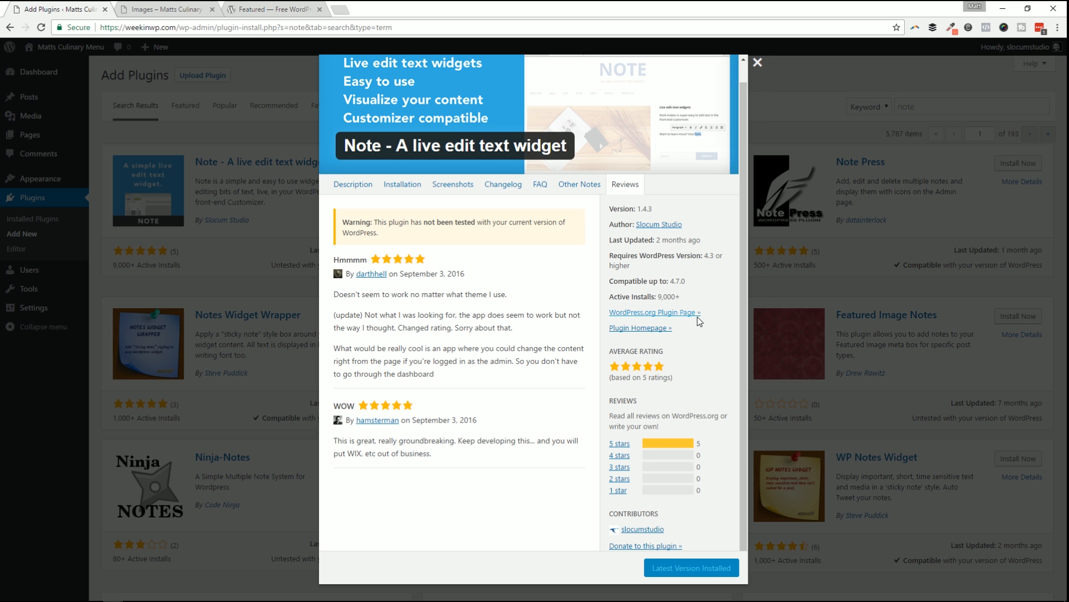
Open the Note plugin's WordPress.org directory page, scroll through its ratings, then close it.
left_click(659, 313)
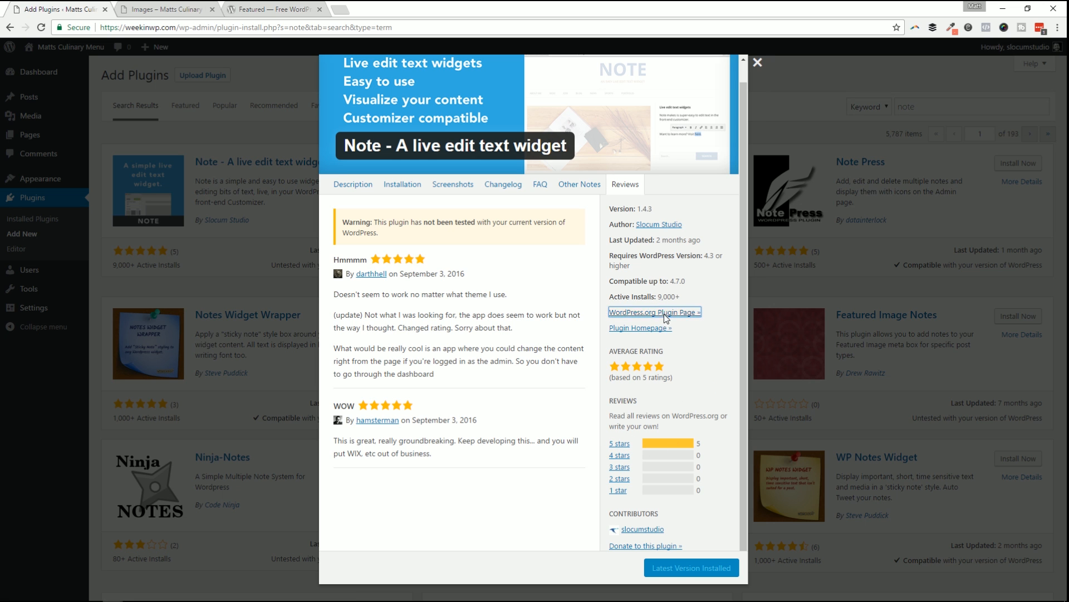
scroll(555, 288, "down", 4)
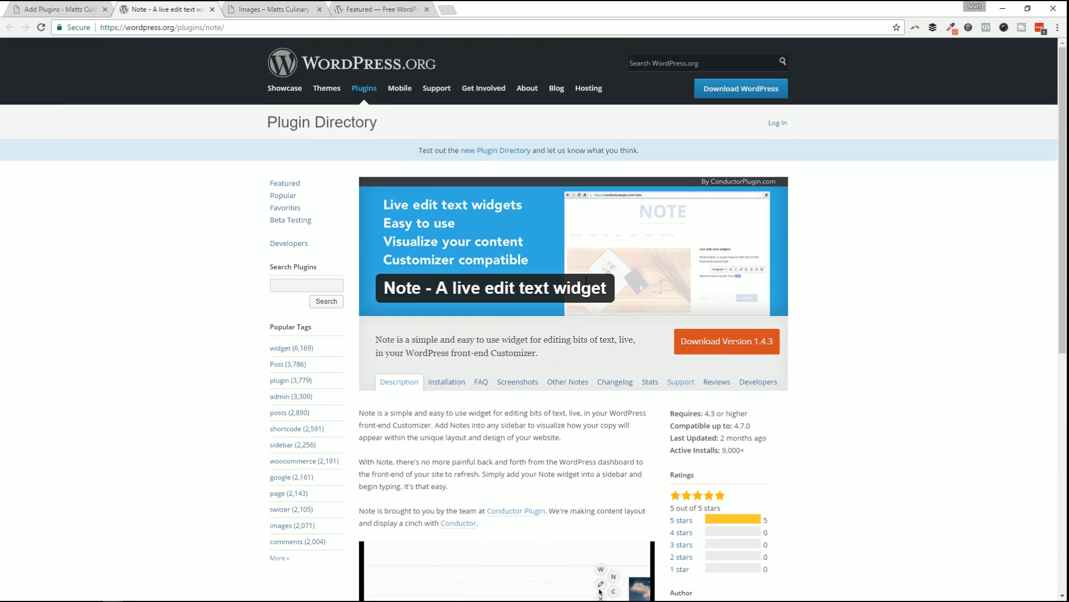
scroll(739, 329, "down", 6)
scroll(740, 330, "down", 2)
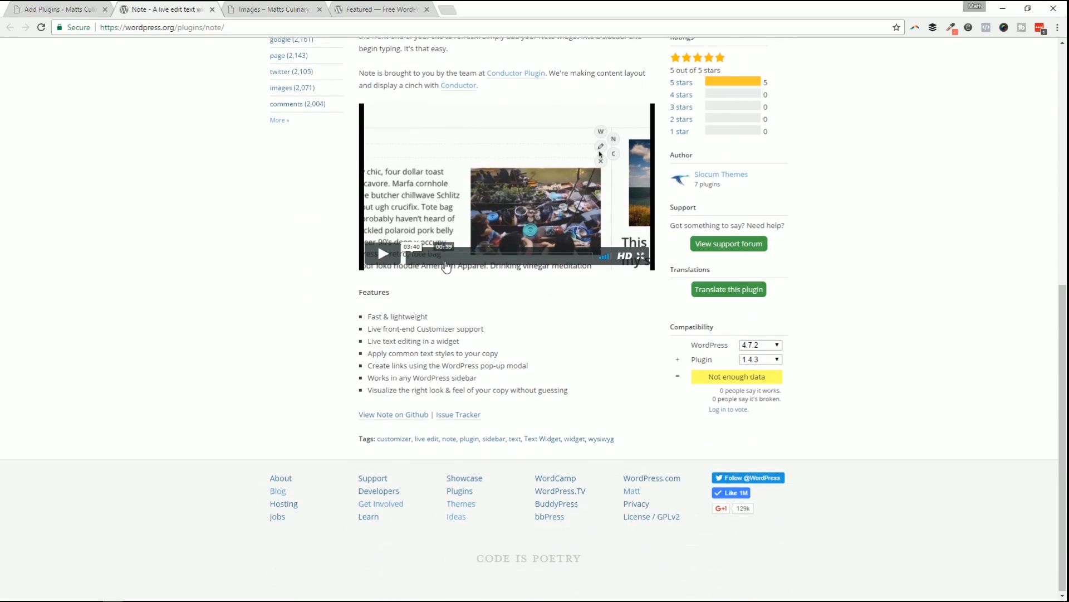
scroll(442, 270, "up", 7)
scroll(533, 273, "down", 5)
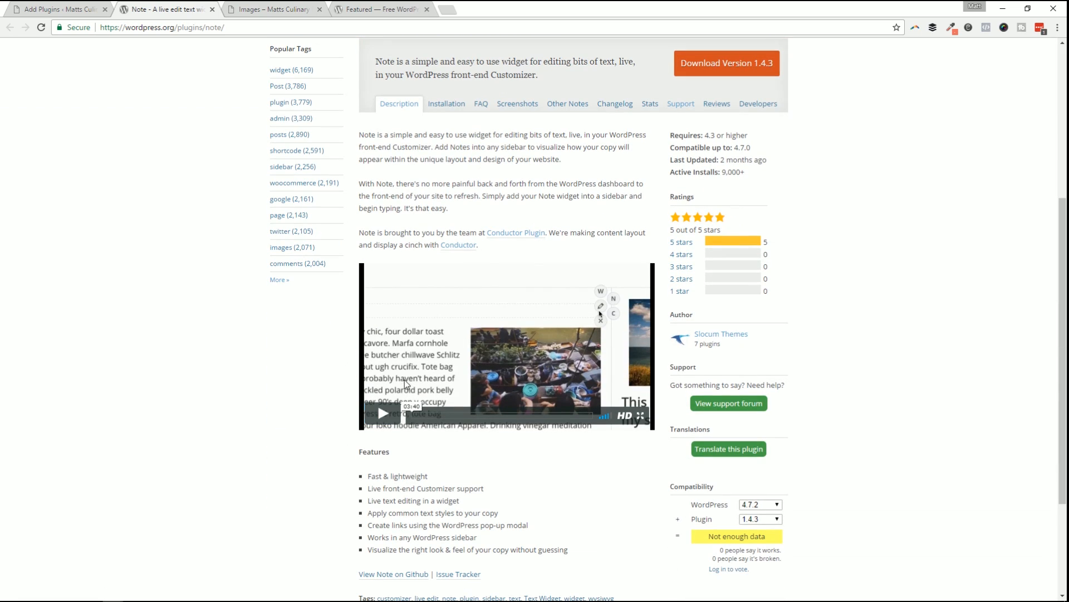
left_click(211, 9)
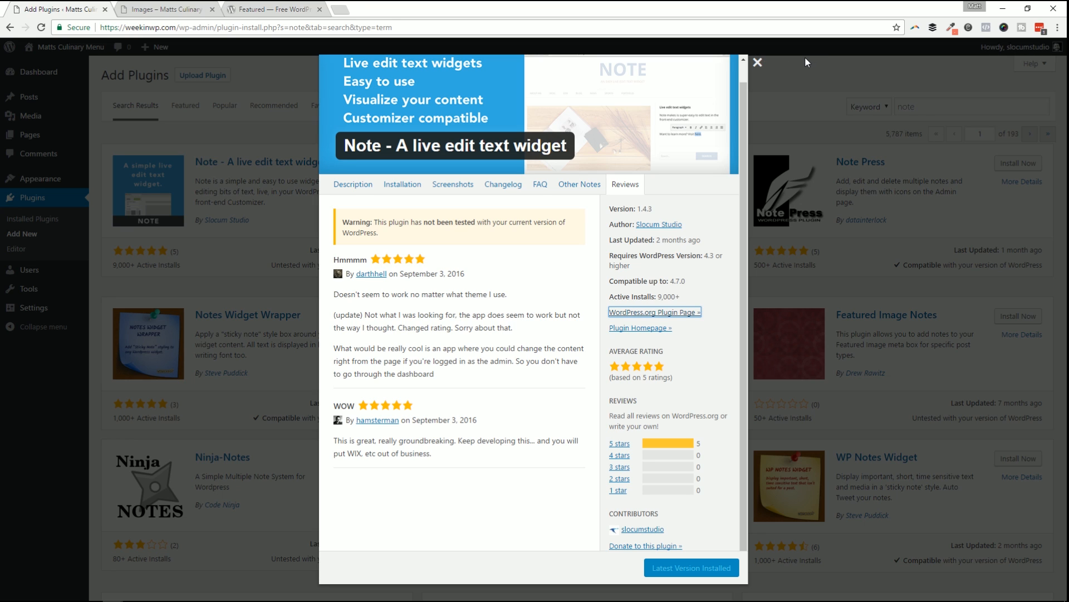
Close the details window, activate the Note plugin, and scan the 16 installed plugins.
left_click(781, 73)
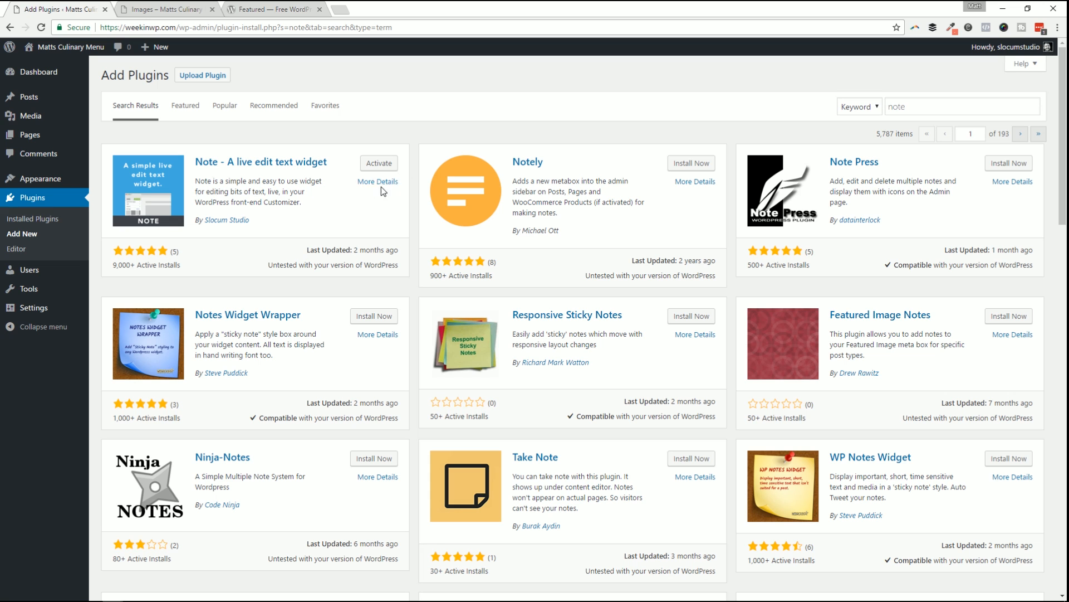
left_click(381, 163)
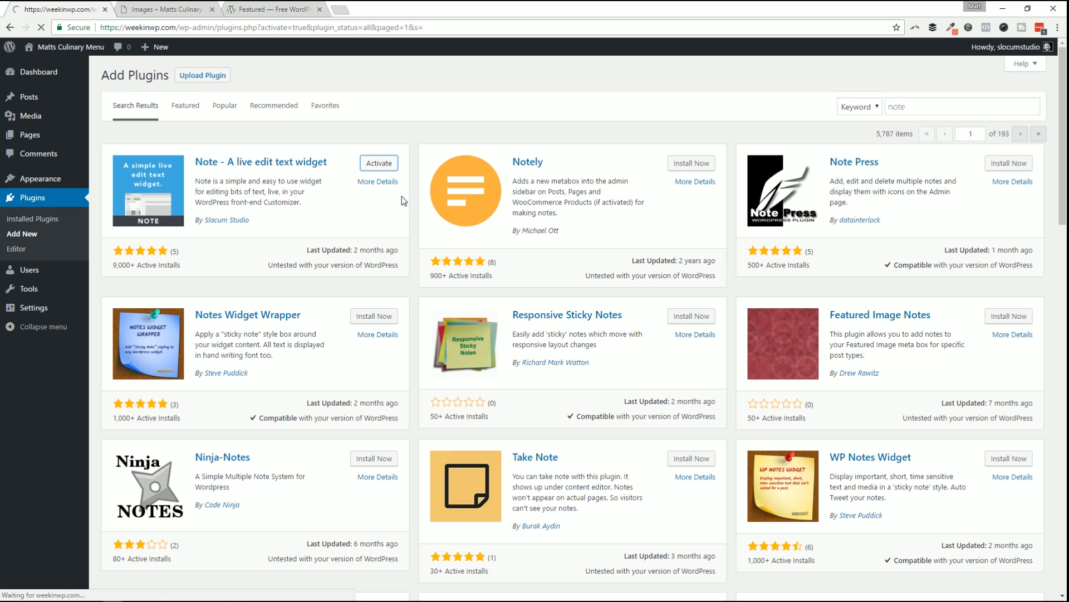
scroll(384, 201, "down", 6)
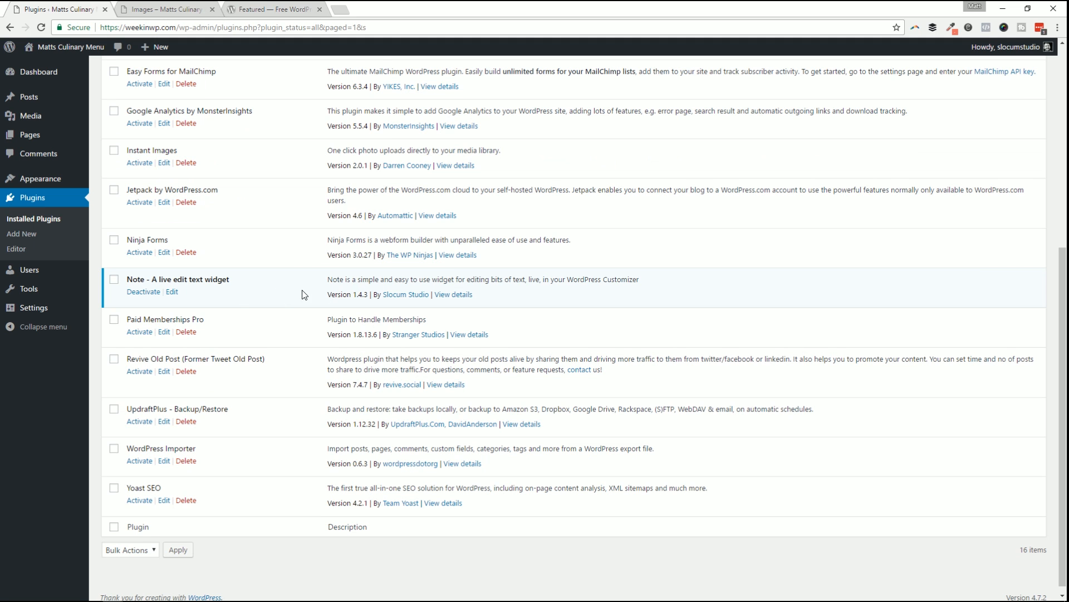
scroll(357, 273, "up", 6)
scroll(286, 191, "down", 6)
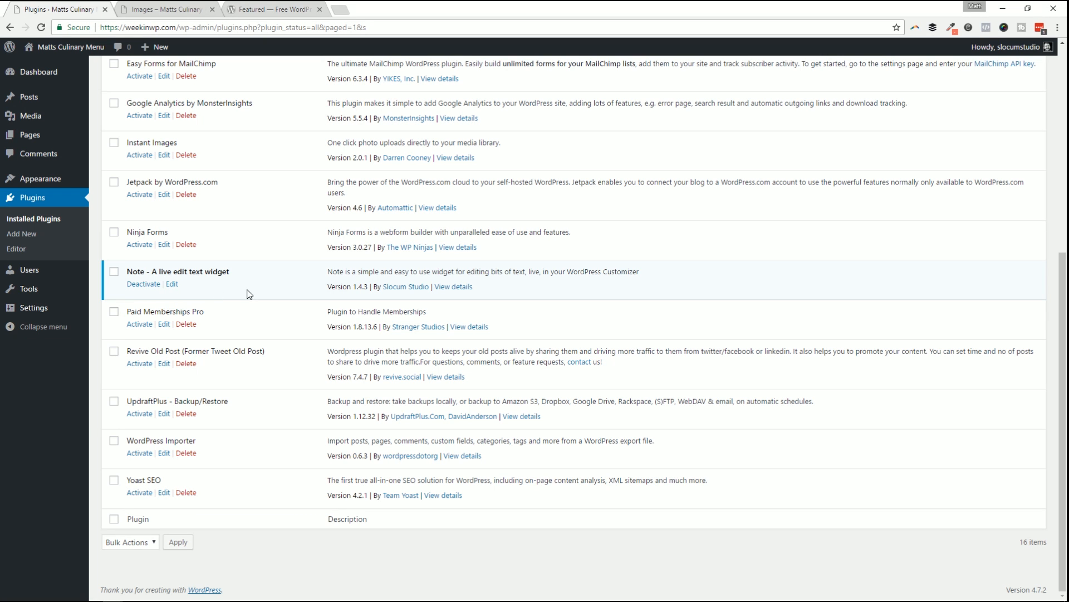
scroll(275, 293, "up", 6)
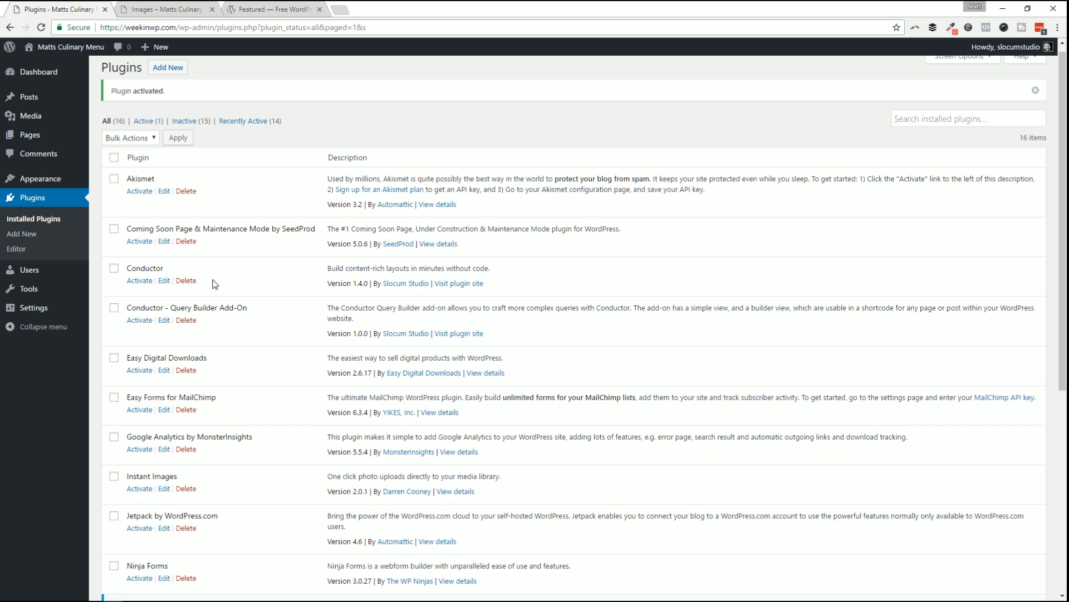
left_click(31, 235)
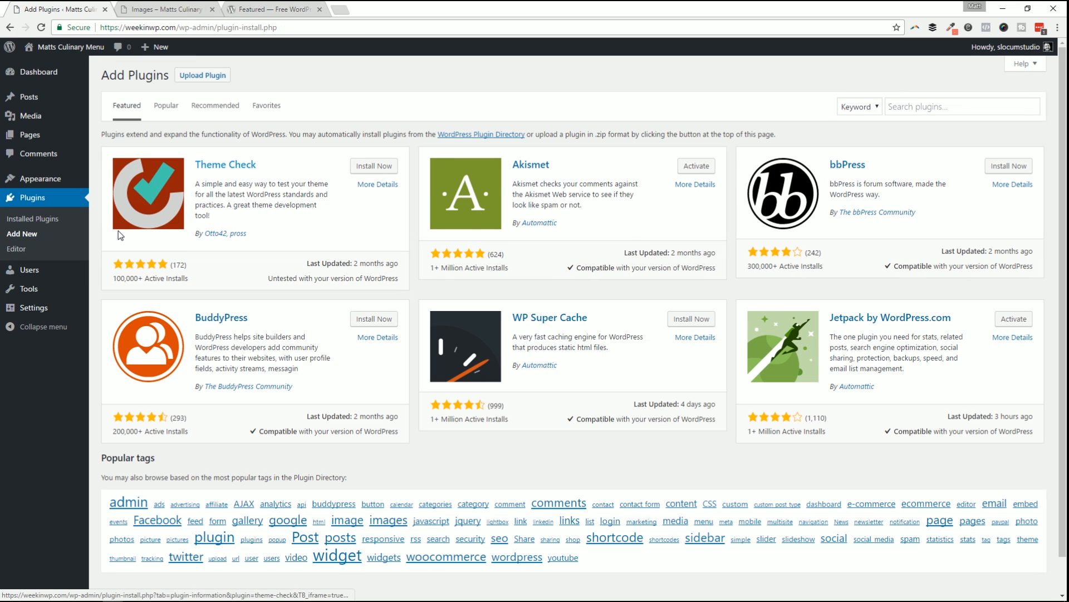
Pass through the Plugin Editor to All Users and highlight each user's Subscriber role.
left_click(16, 248)
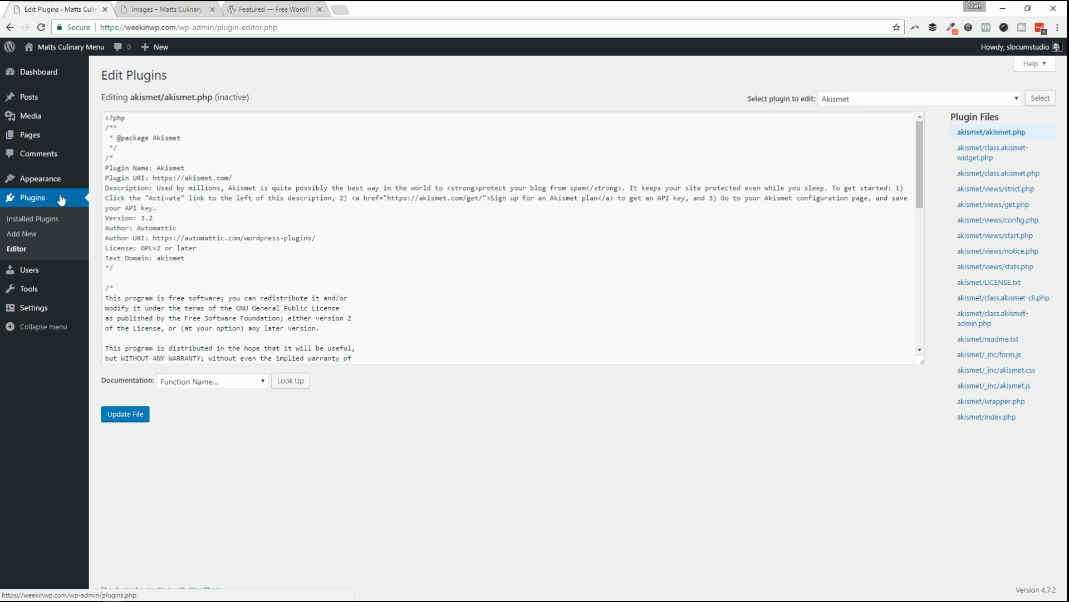
mouse_move(51, 278)
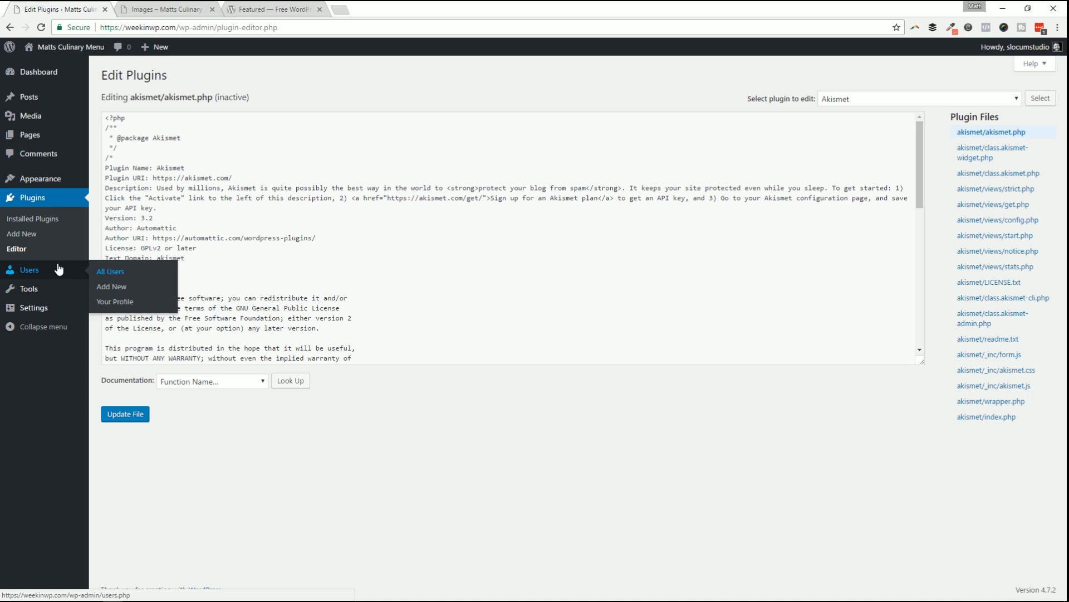
left_click(128, 276)
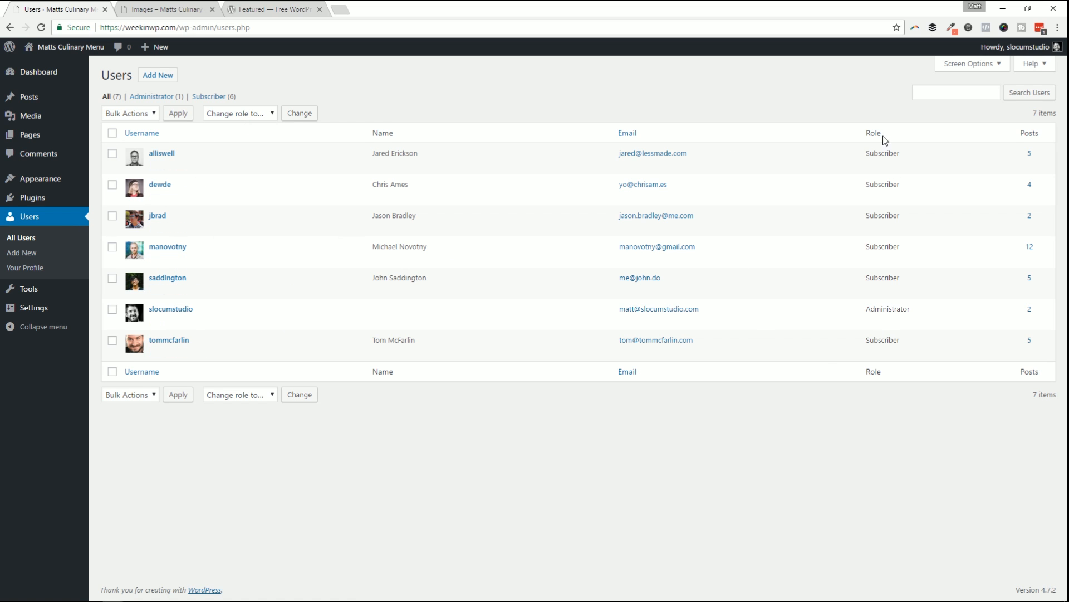
left_click_drag(865, 153, 924, 344)
left_click(924, 341)
left_click_drag(866, 217, 921, 224)
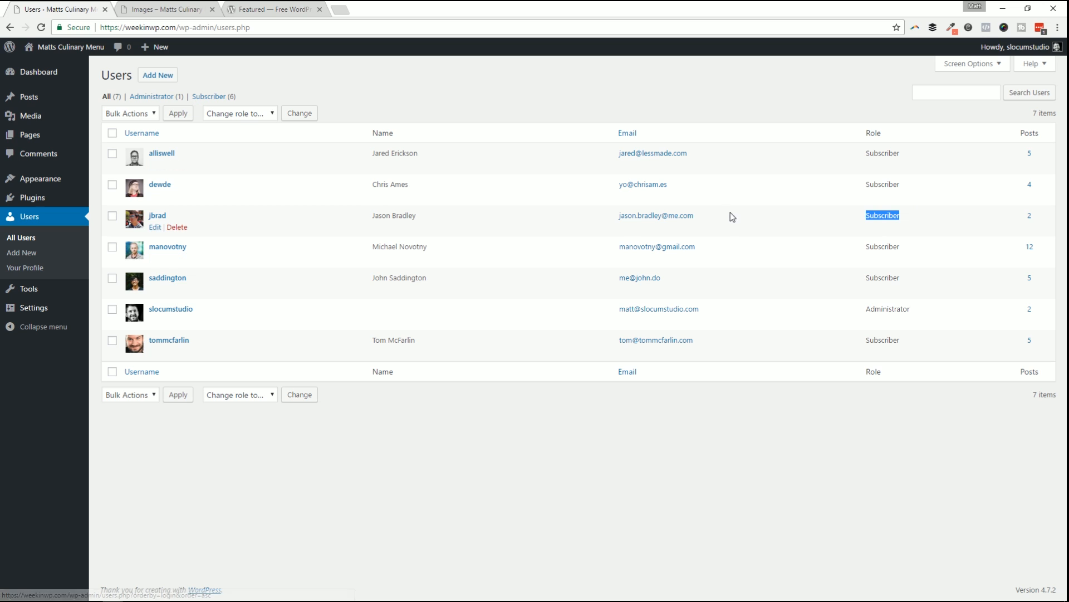
double_click(883, 186)
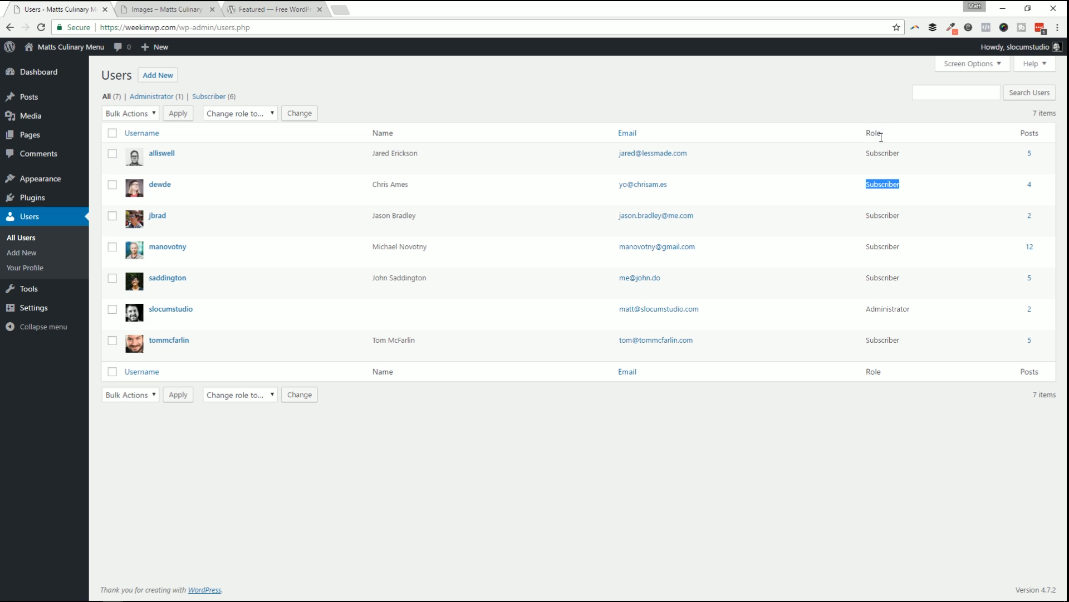
Open the Add New User form and move between its Username, Email and Website fields.
left_click(163, 82)
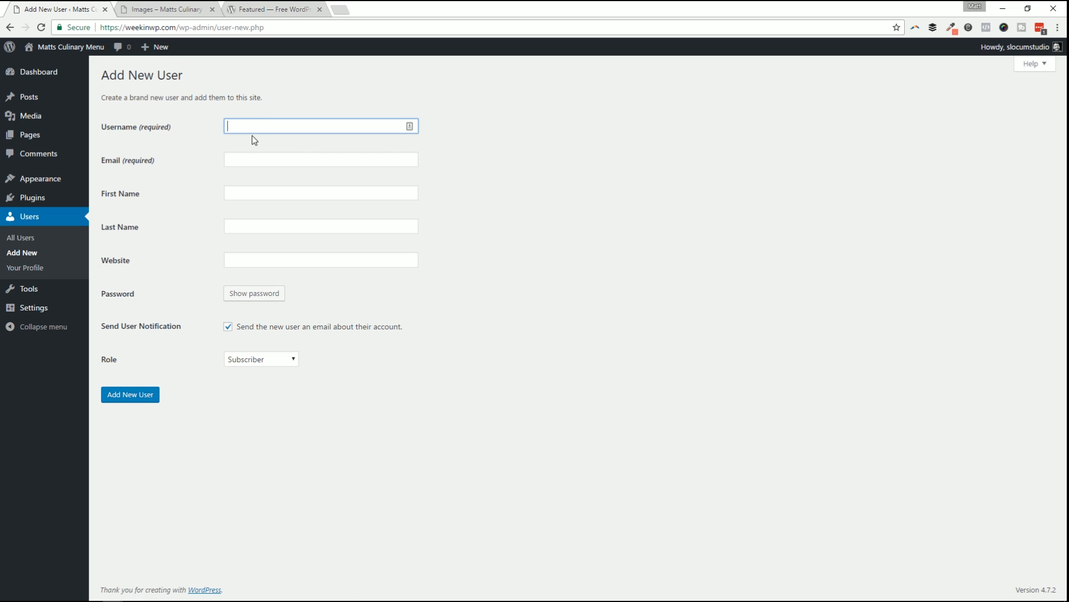
key("Tab")
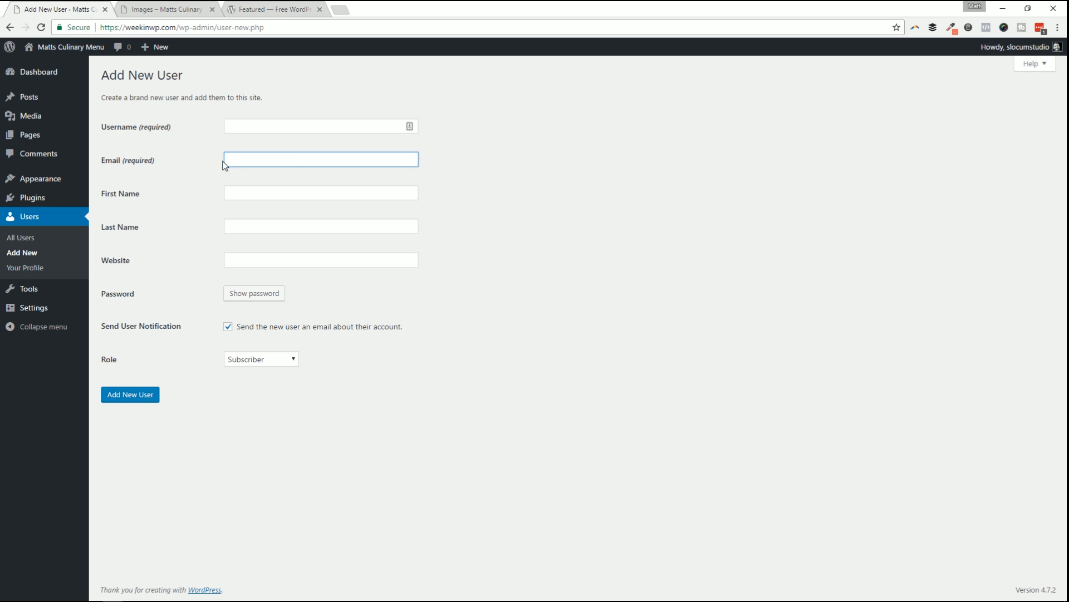
key("Tab")
left_click(276, 258)
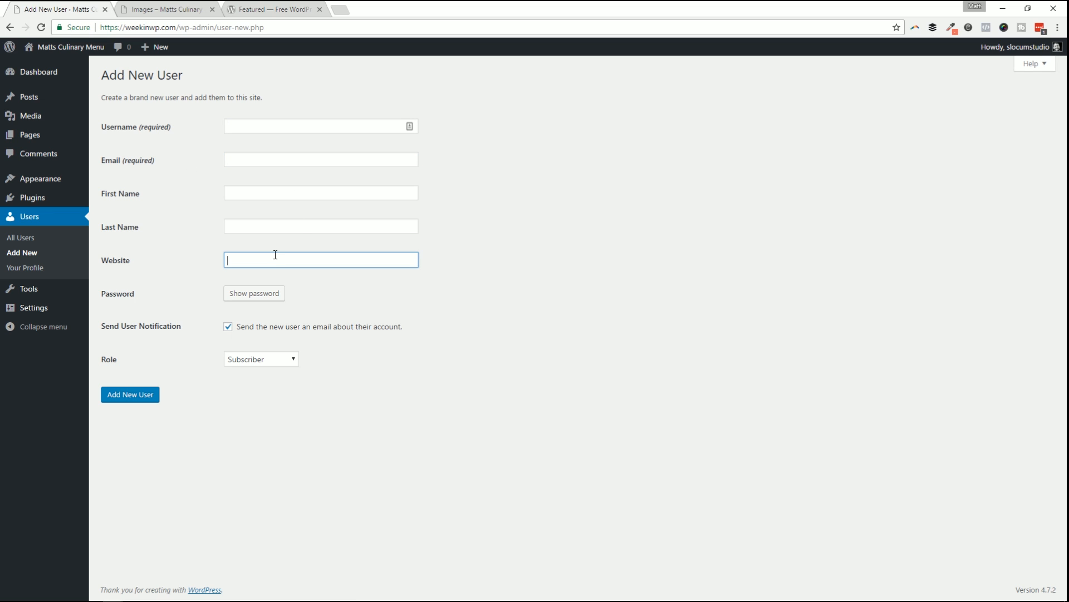
left_click(248, 128)
left_click(256, 161)
left_click(269, 147)
left_click(270, 156)
left_click(269, 127)
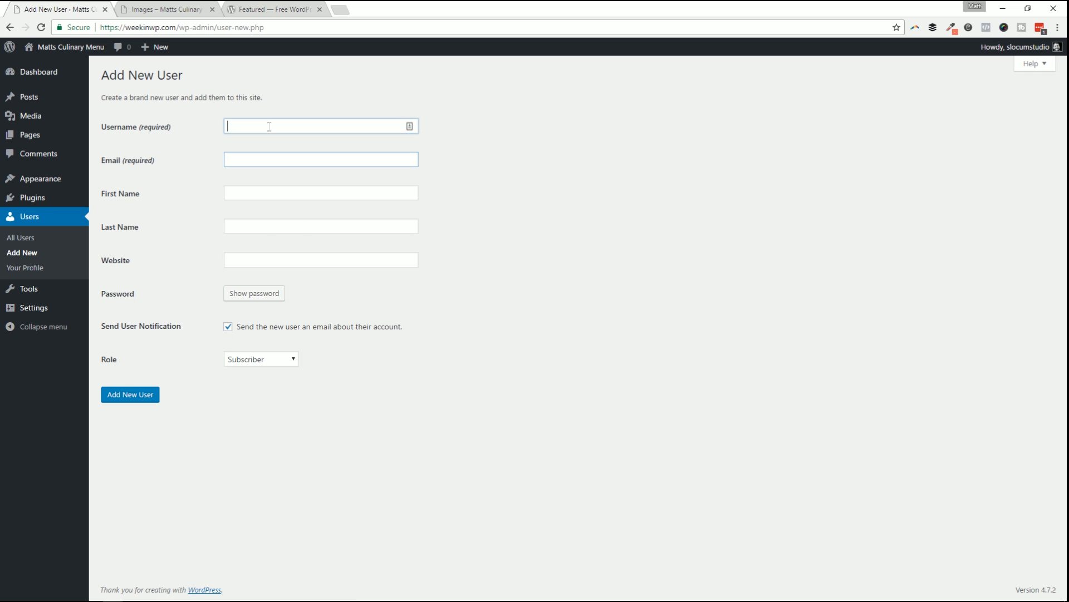
left_click(274, 156)
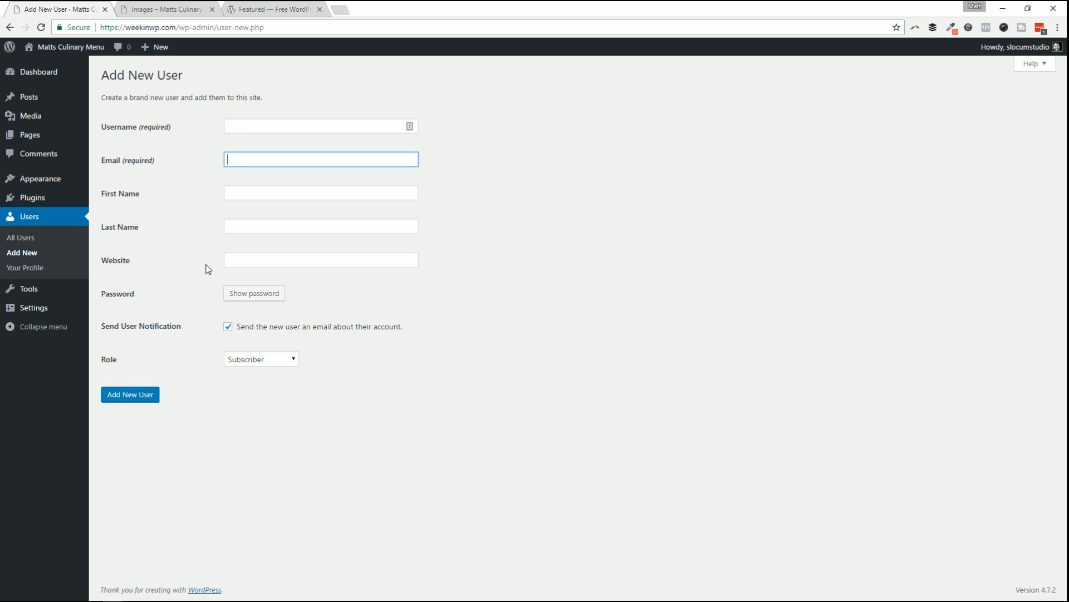
Show and select the Strong generated password, leaving the role as Subscriber.
left_click(260, 293)
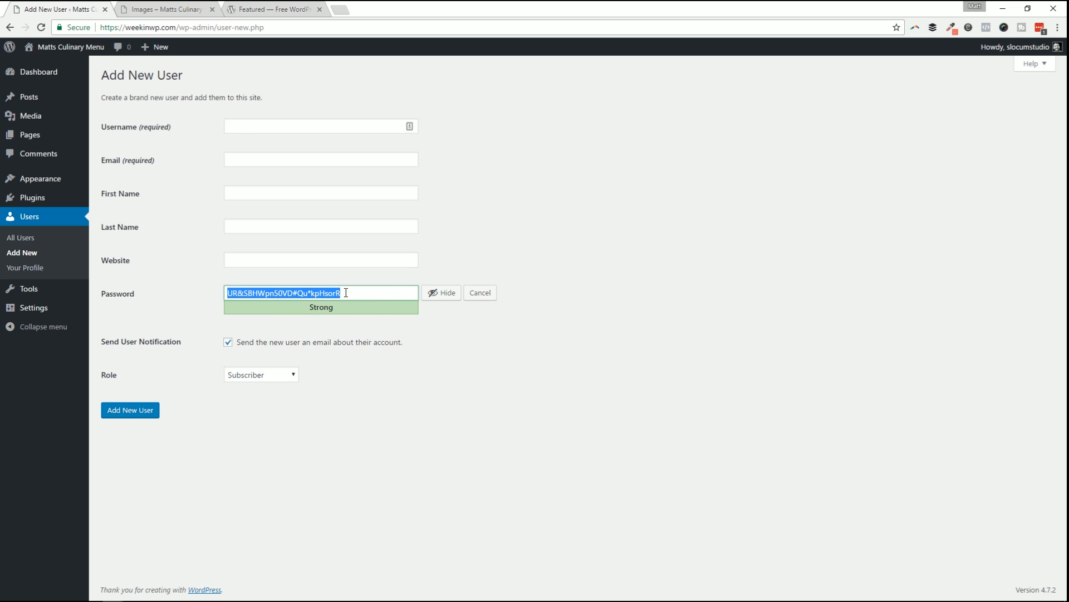
left_click_drag(357, 295, 311, 294)
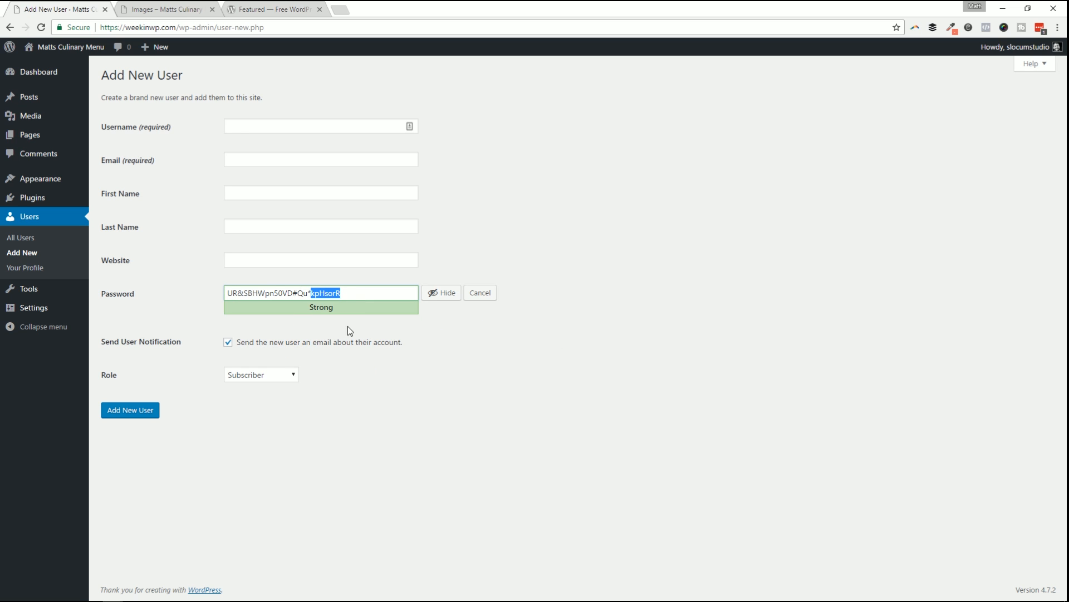
triple_click(295, 293)
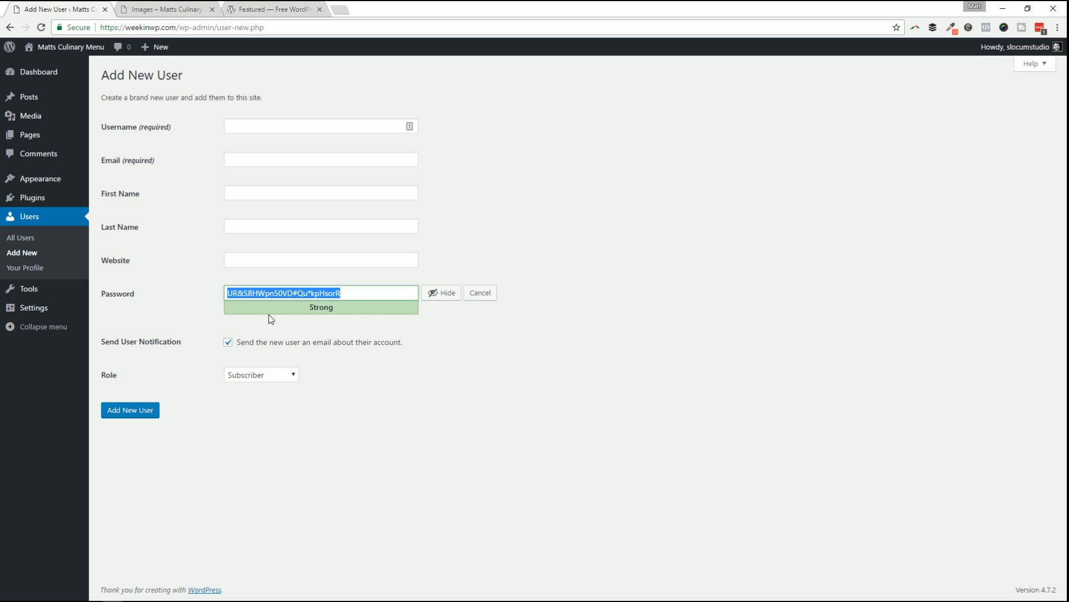
left_click(283, 377)
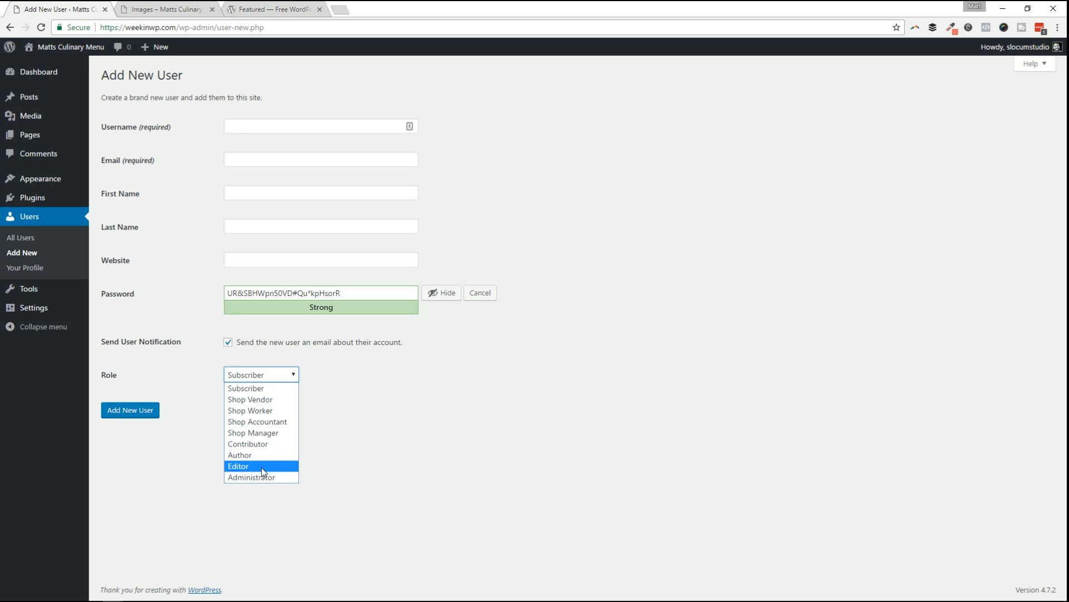
left_click(360, 442)
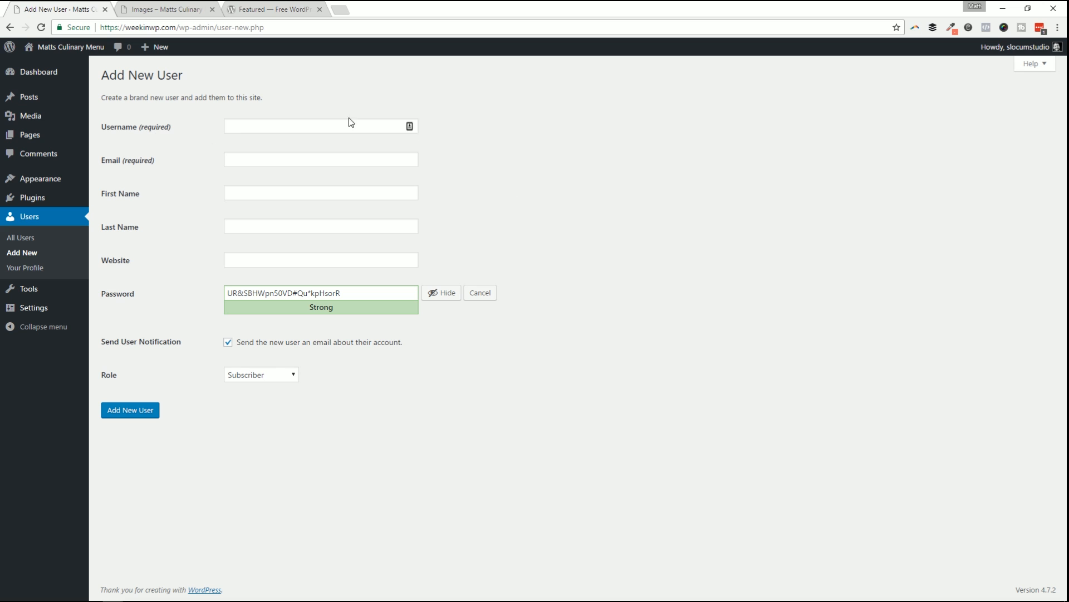
Abandon the unsaved new-user form for Your Profile and scroll through the profile.
left_click(48, 267)
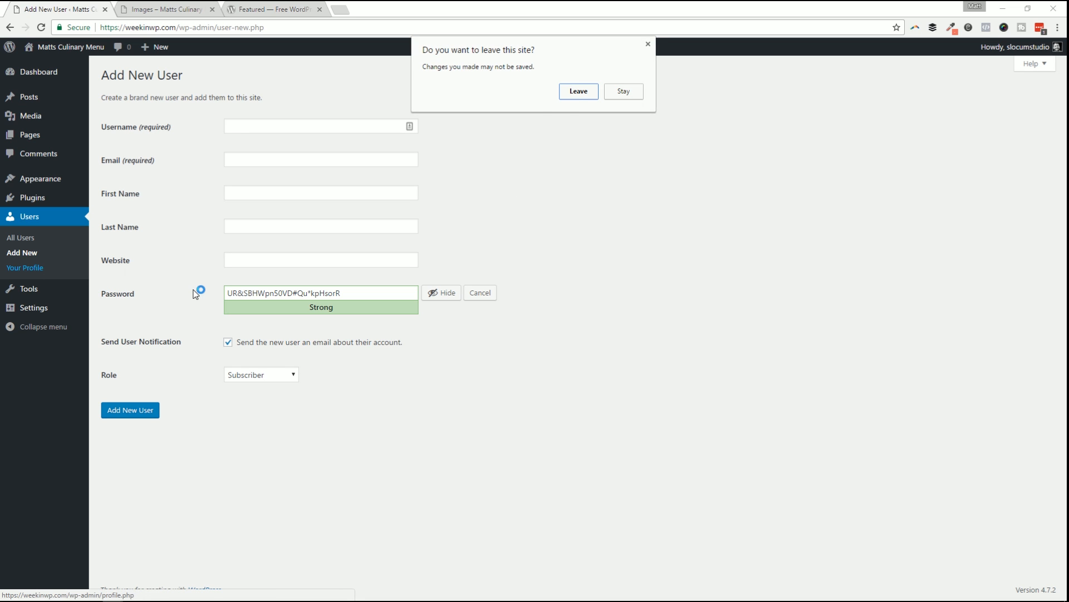
left_click(572, 98)
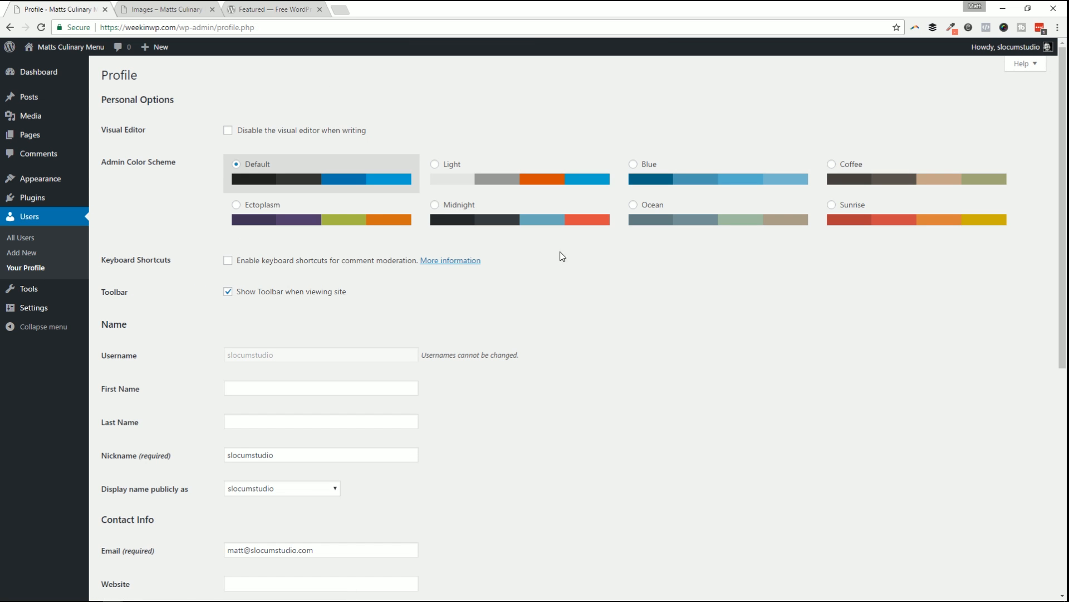
scroll(425, 236, "down", 7)
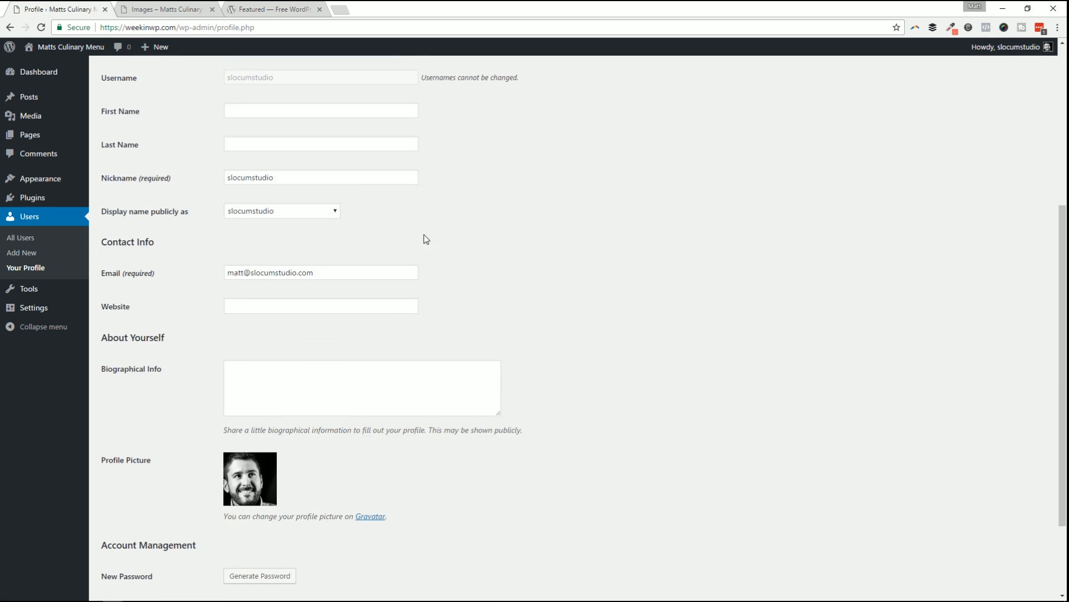
scroll(429, 244, "up", 3)
scroll(473, 247, "up", 4)
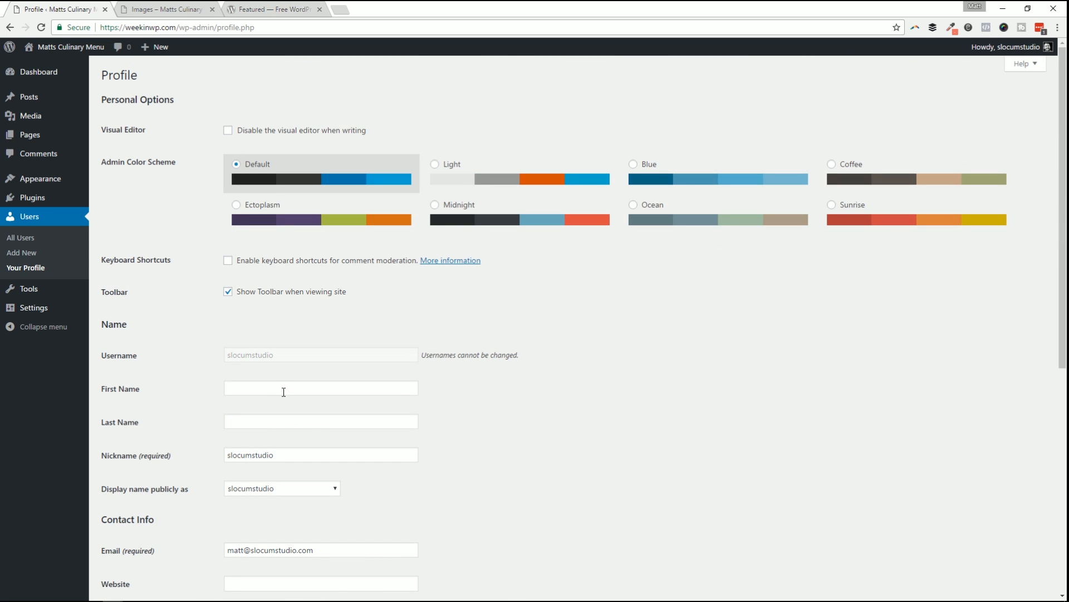
scroll(279, 378, "down", 6)
scroll(262, 345, "up", 6)
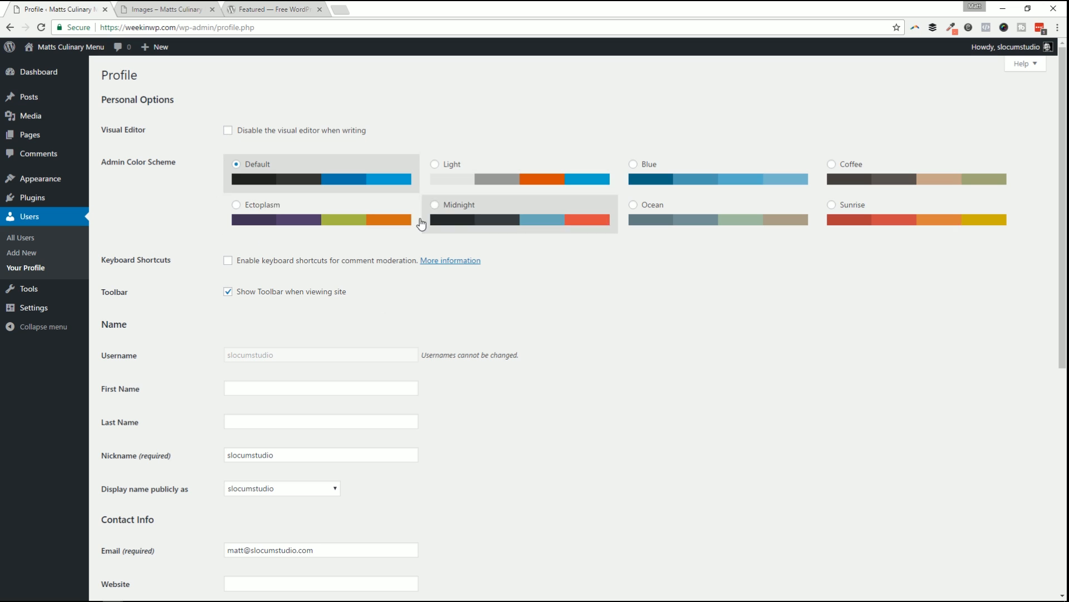
scroll(333, 228, "down", 2)
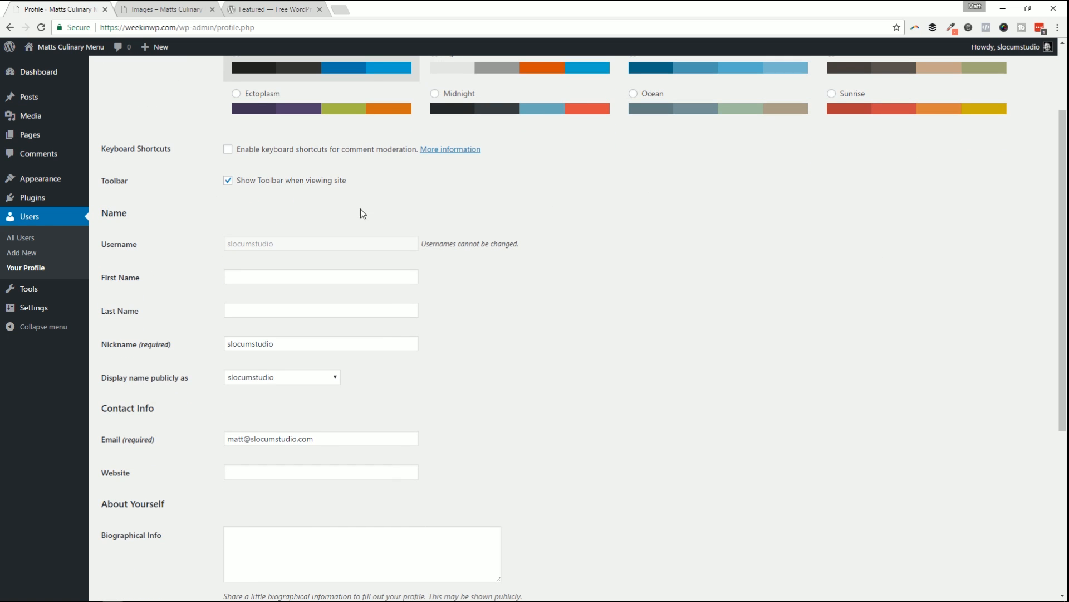
scroll(363, 214, "down", 1)
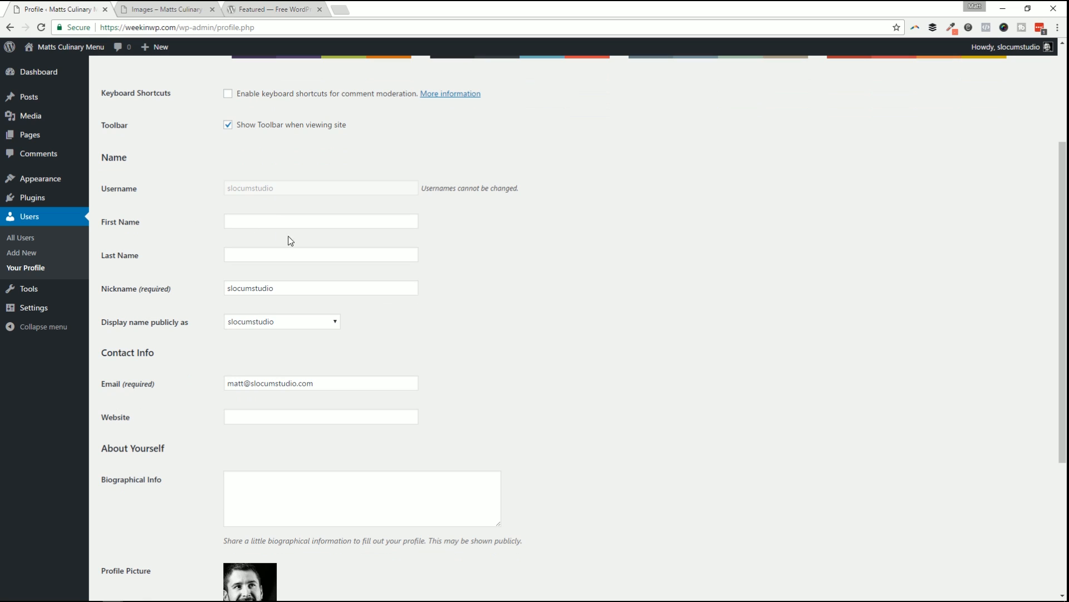
scroll(393, 396, "down", 2)
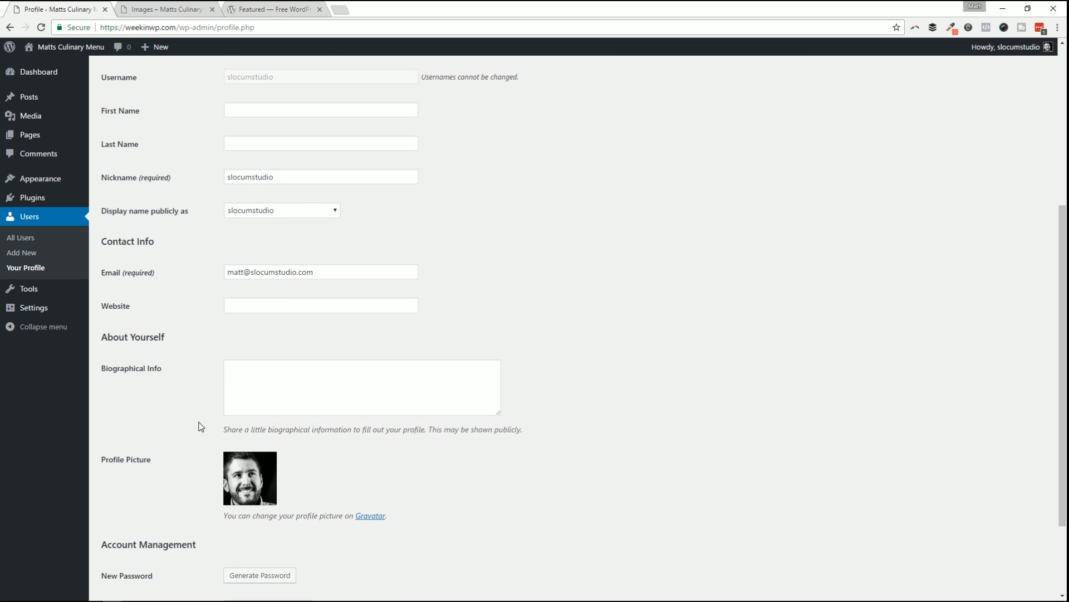
Look over the Biographical Info area, then go to the Tools page.
left_click(236, 388)
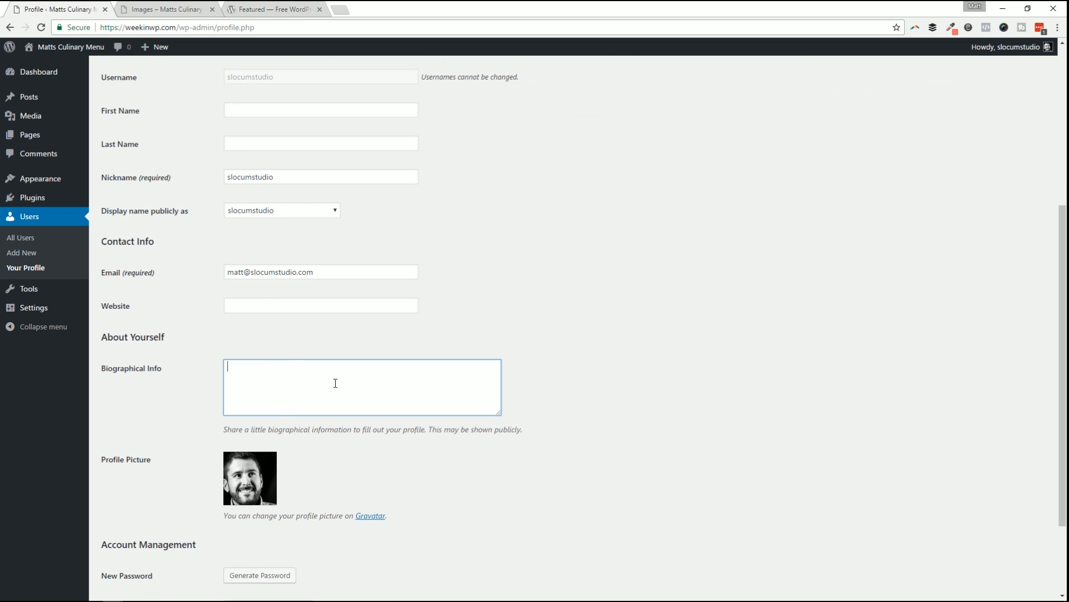
scroll(388, 370, "down", 2)
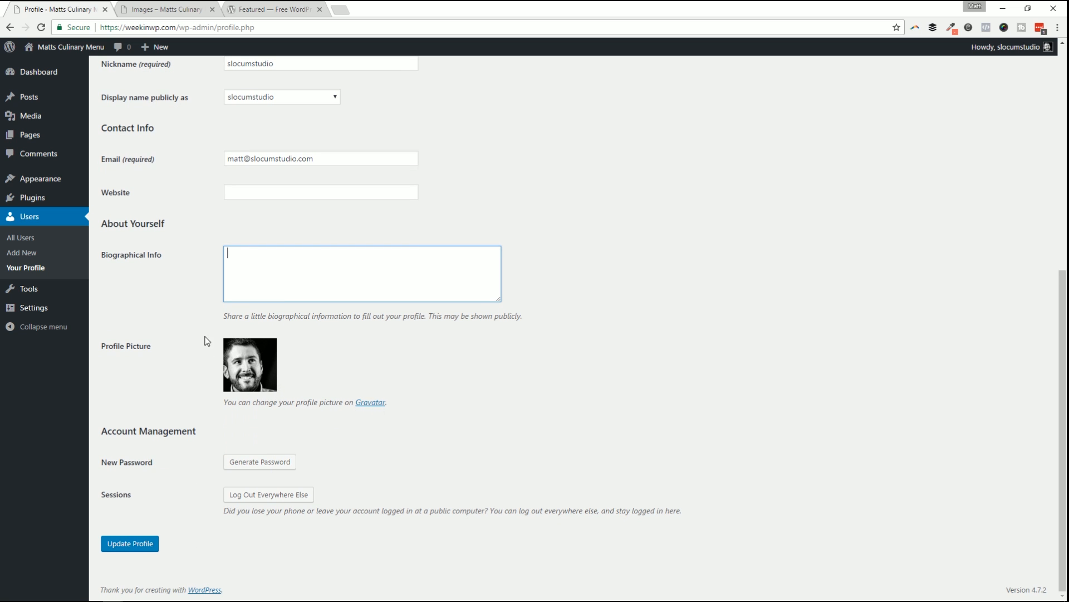
scroll(415, 270, "up", 4)
scroll(399, 300, "down", 2)
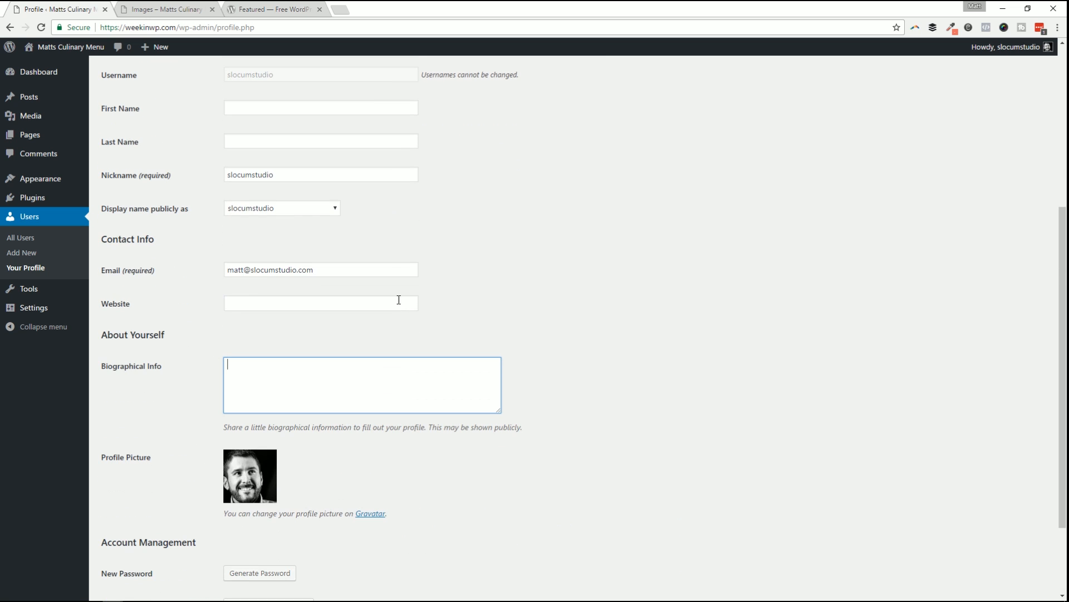
scroll(356, 330, "up", 2)
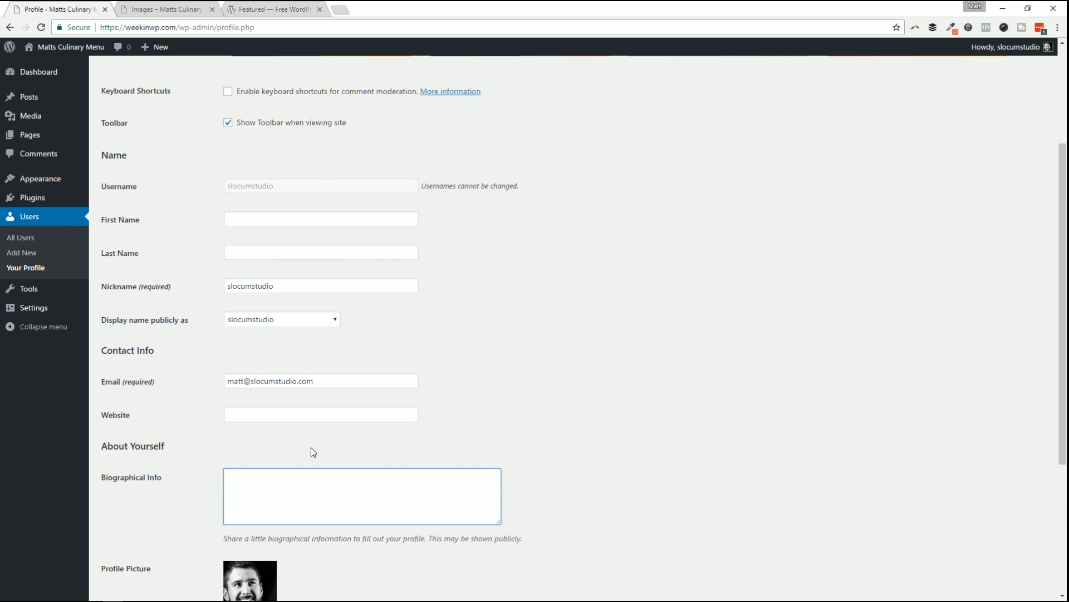
left_click(42, 289)
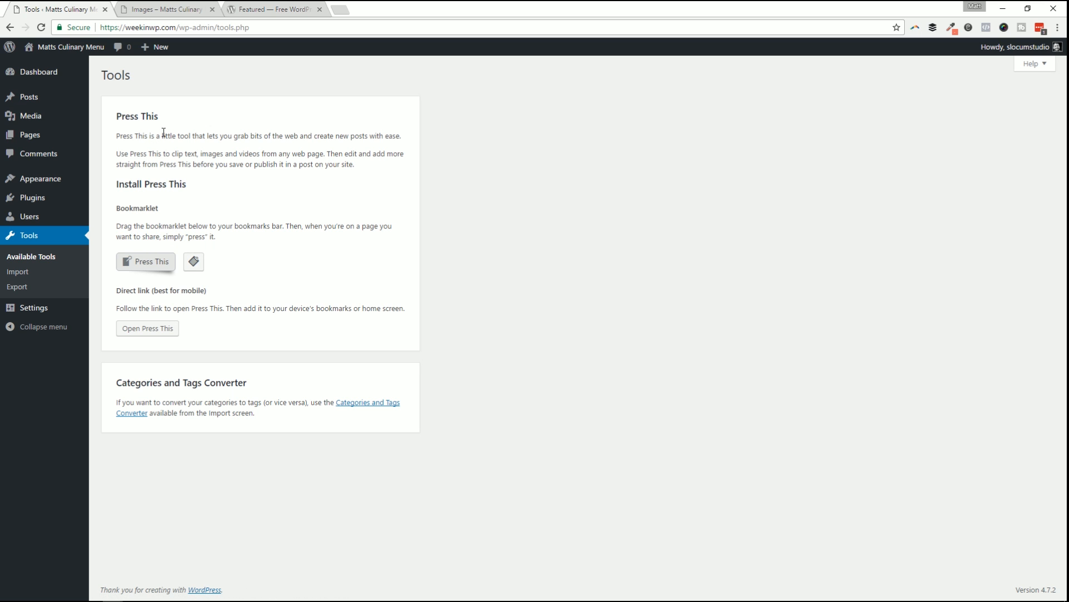
Start the WordPress importer, cancel the file chooser, and return to the importer list.
left_click(25, 273)
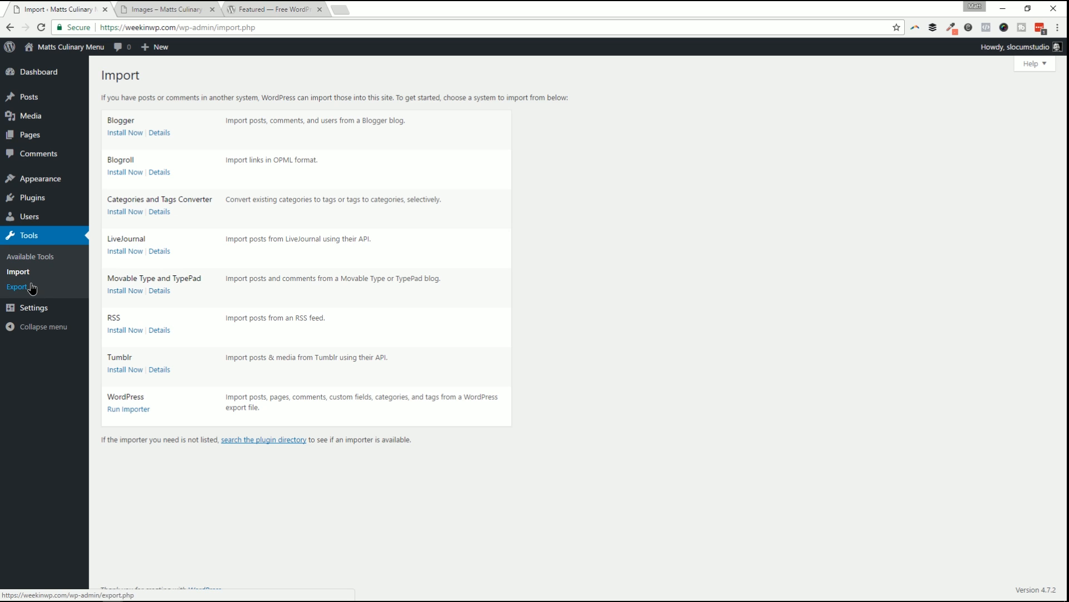
left_click(31, 287)
left_click(28, 272)
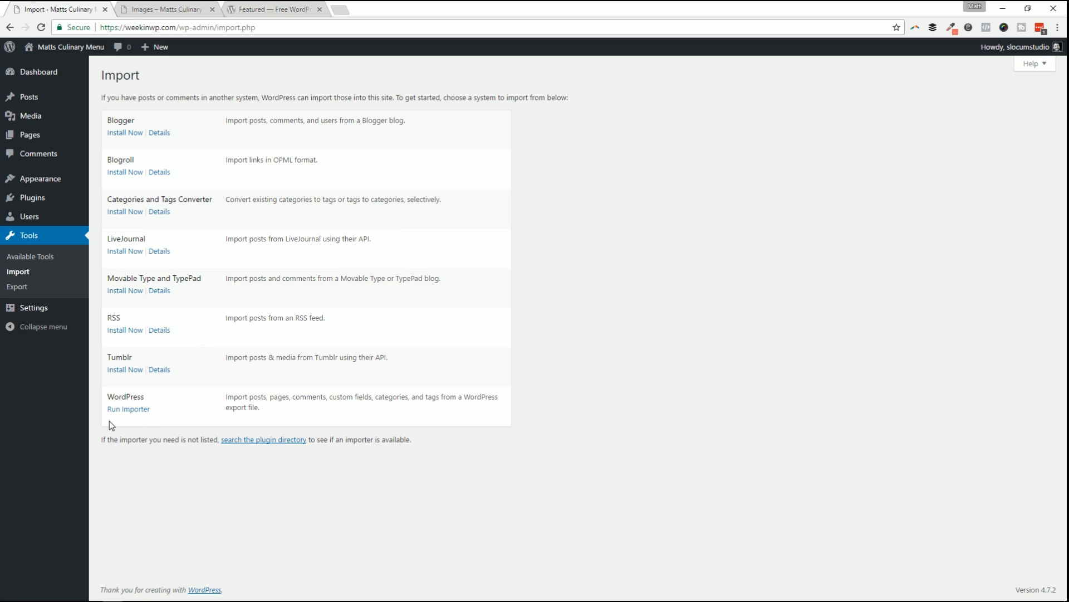
left_click(137, 409)
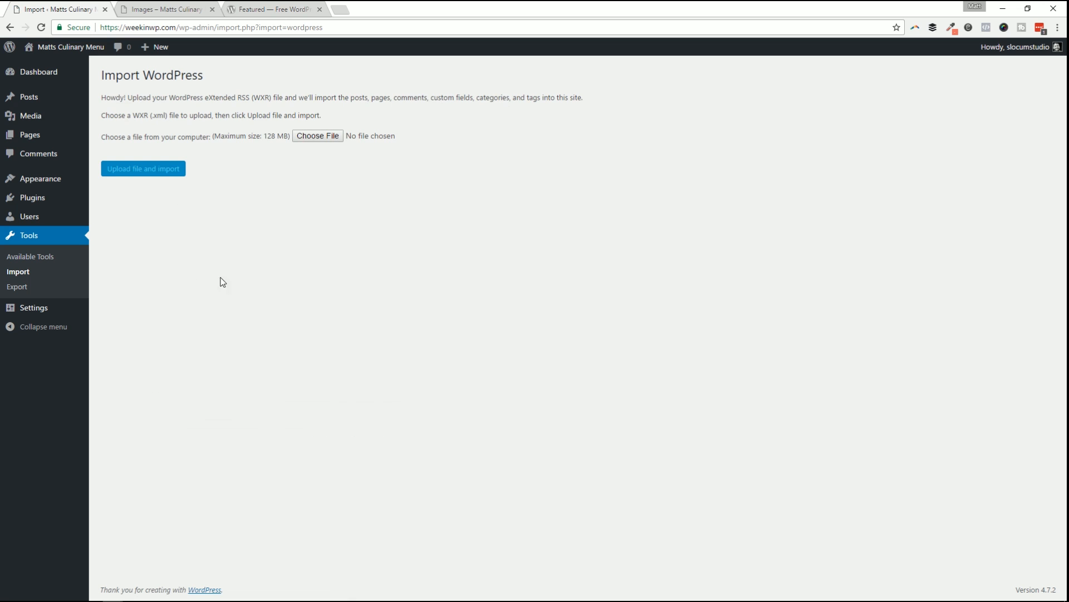
left_click(320, 135)
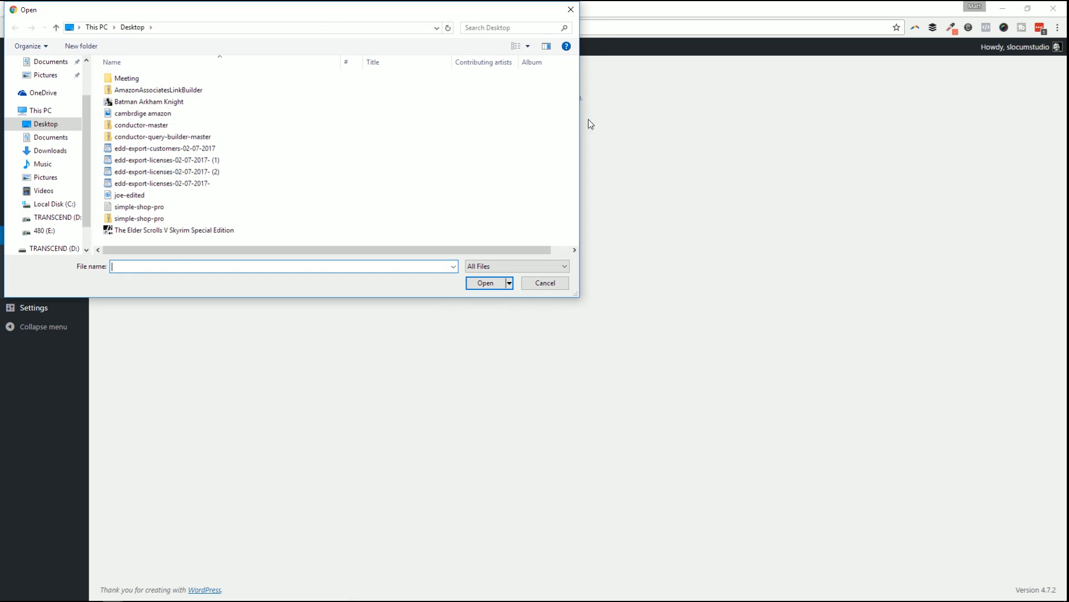
left_click(566, 10)
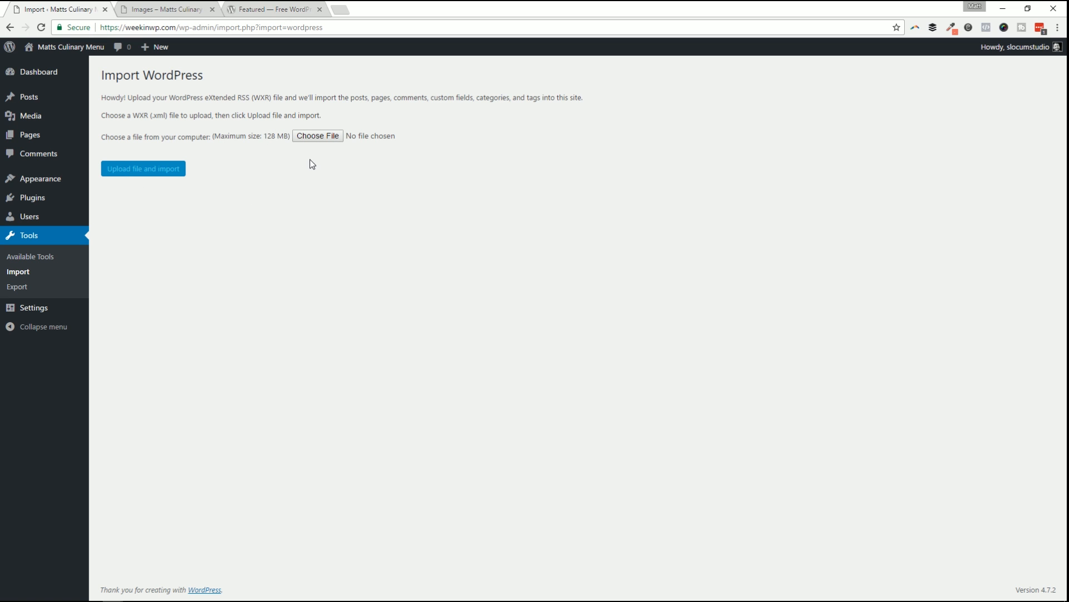
left_click(18, 272)
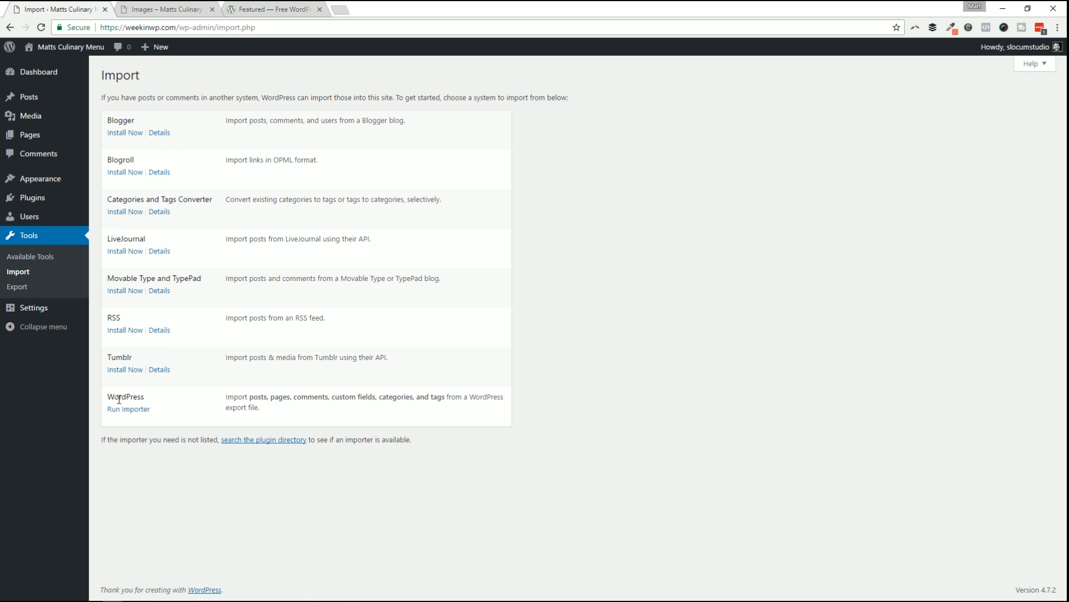
On the Export page, preview the Pages and Posts filters, then reselect All content.
left_click(39, 285)
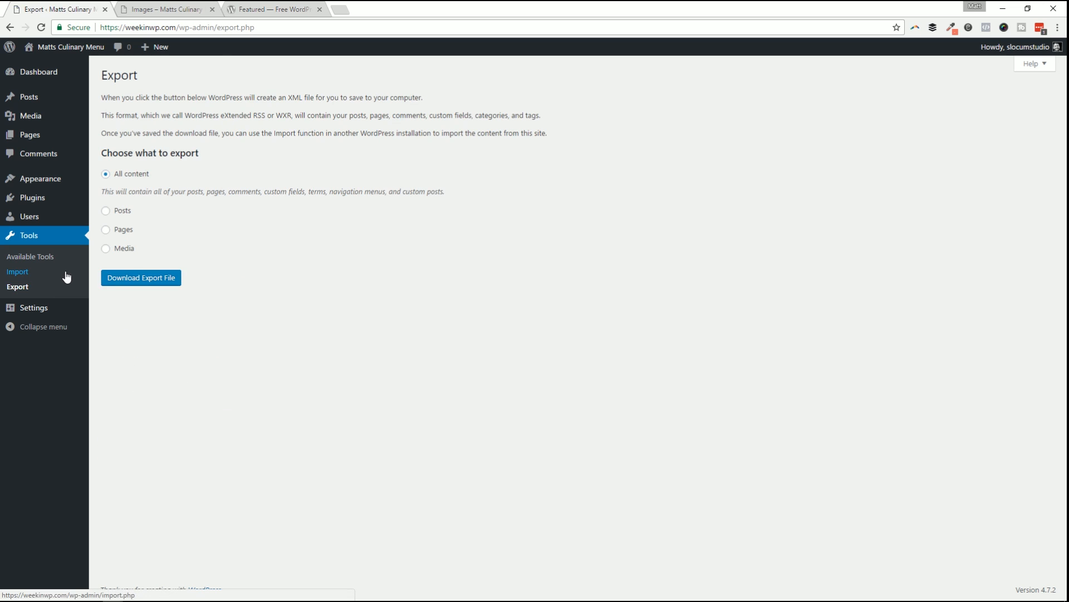
left_click(123, 228)
left_click(119, 210)
left_click(132, 173)
Select the site title Matts Culinary Menu and compare it with the live home page.
left_click(41, 312)
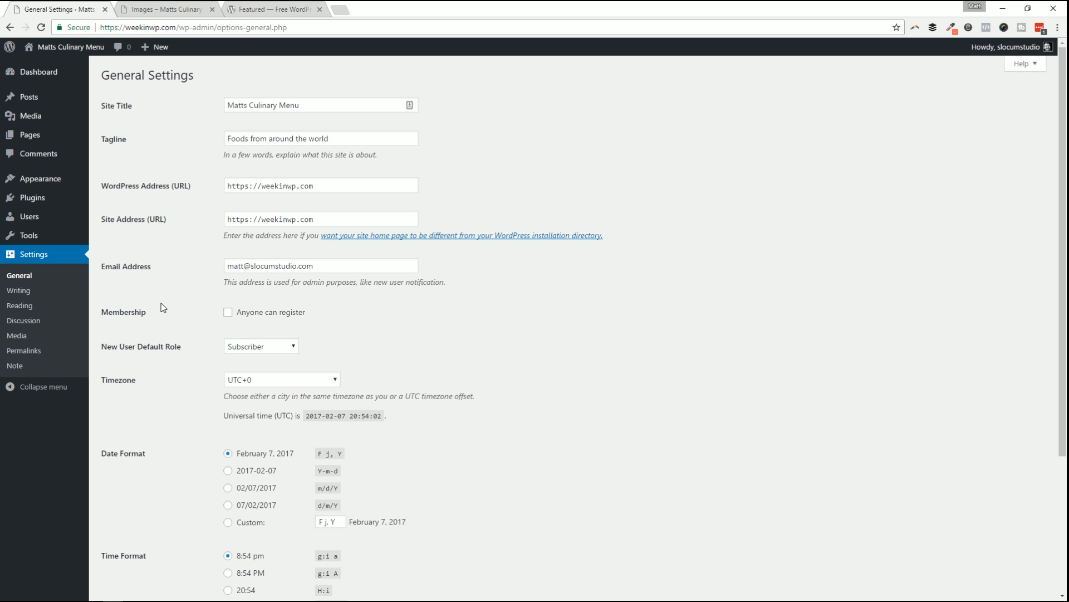
scroll(226, 337, "down", 3)
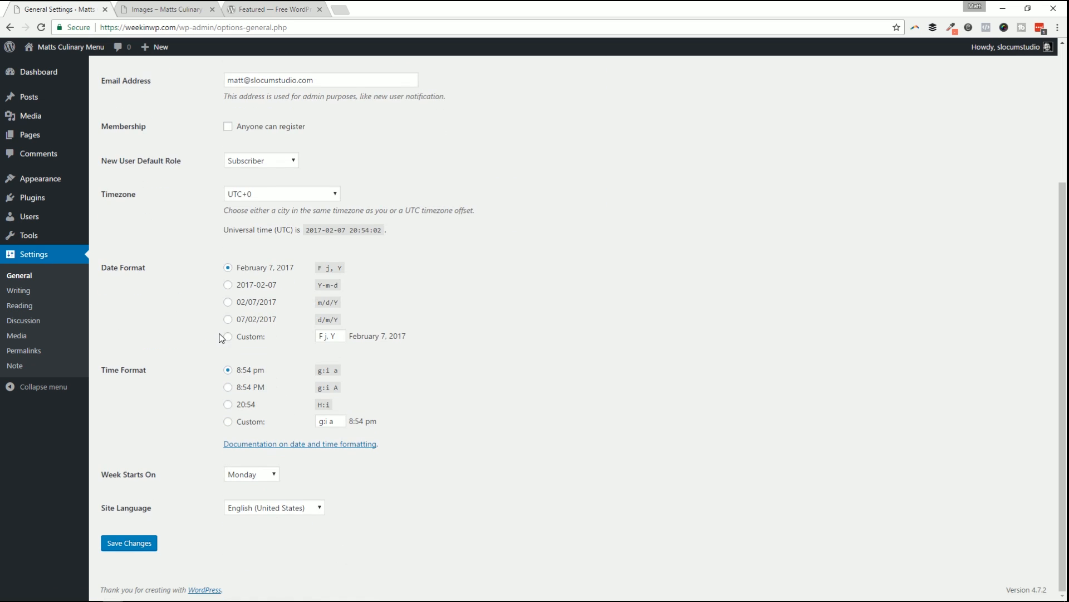
scroll(222, 337, "up", 3)
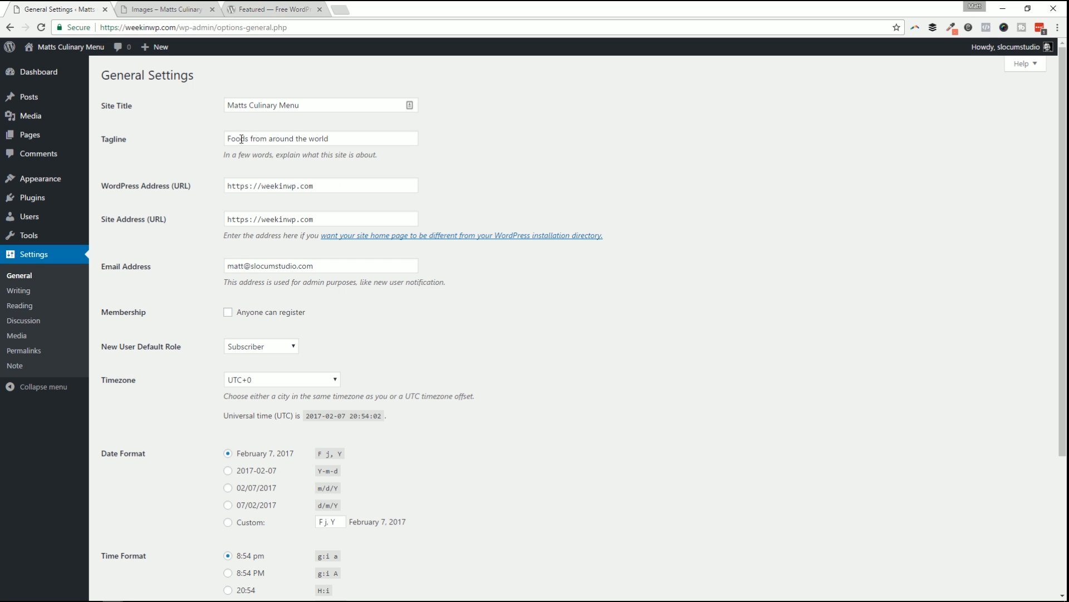
triple_click(358, 104)
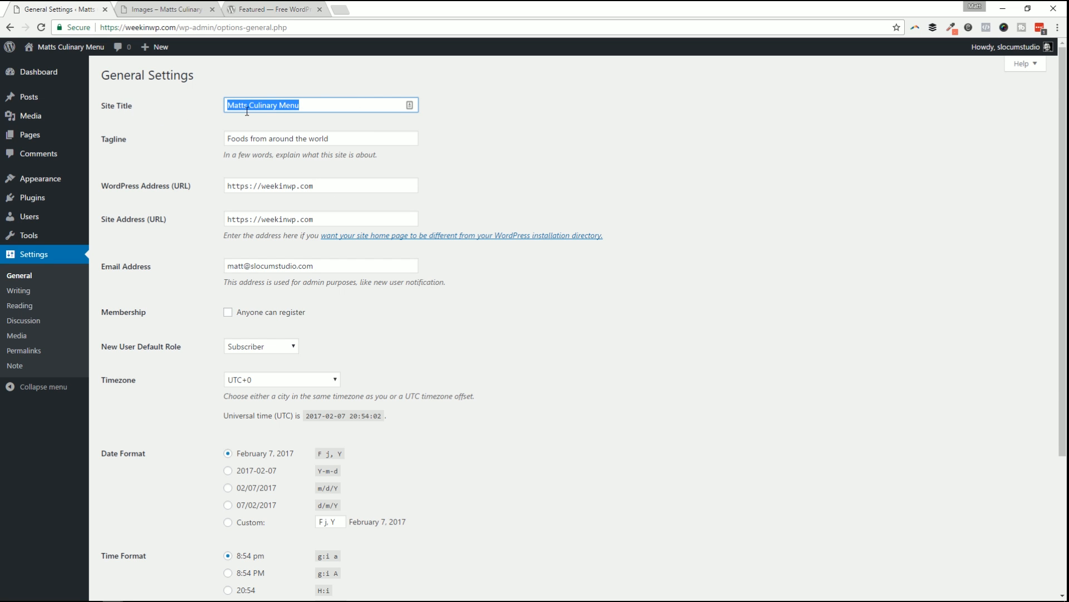
left_click(166, 8)
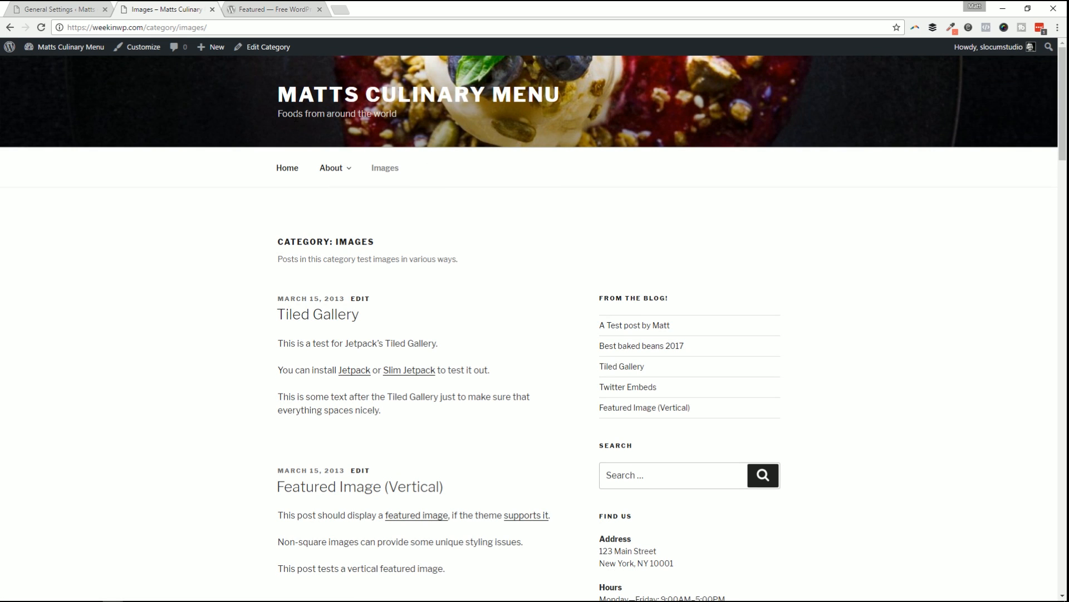
left_click(318, 104)
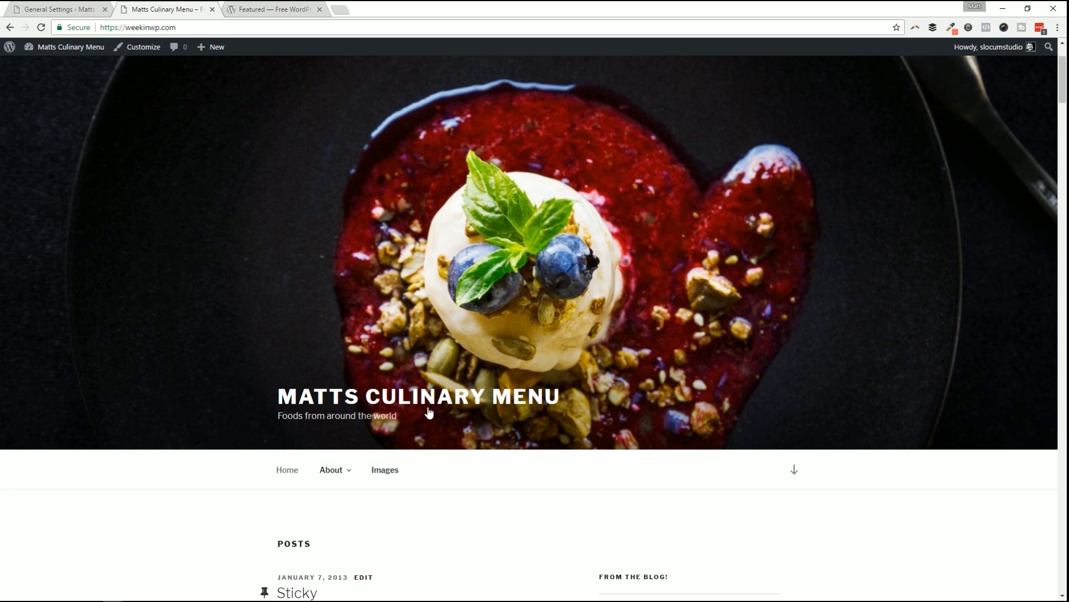
key("ctrl+shift+Tab")
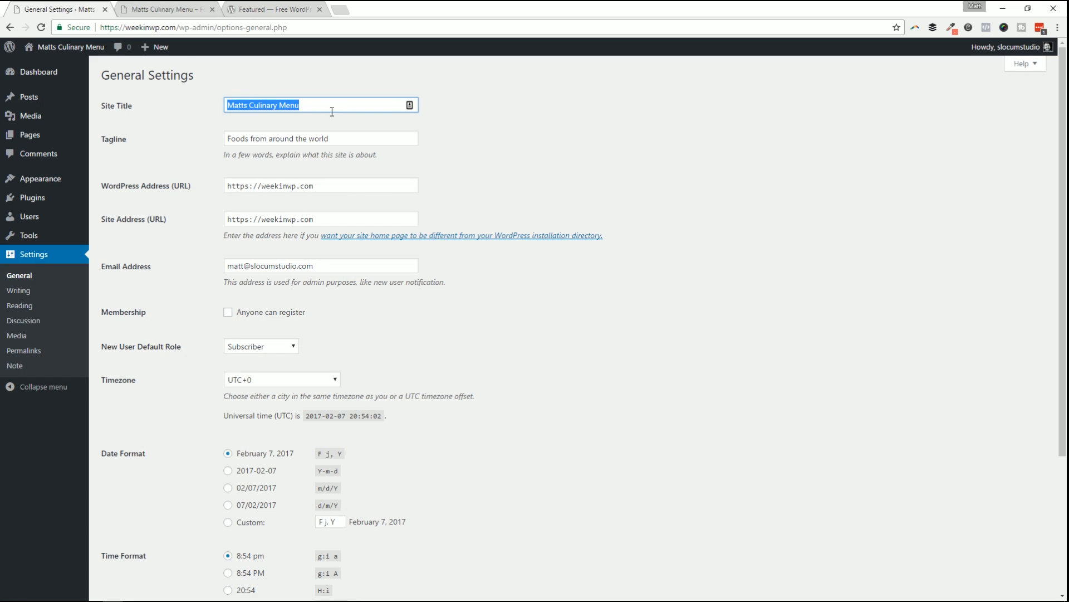
Alternately select the site title and the tagline 'Foods from around the world'.
left_click_drag(226, 138, 388, 140)
double_click(363, 139)
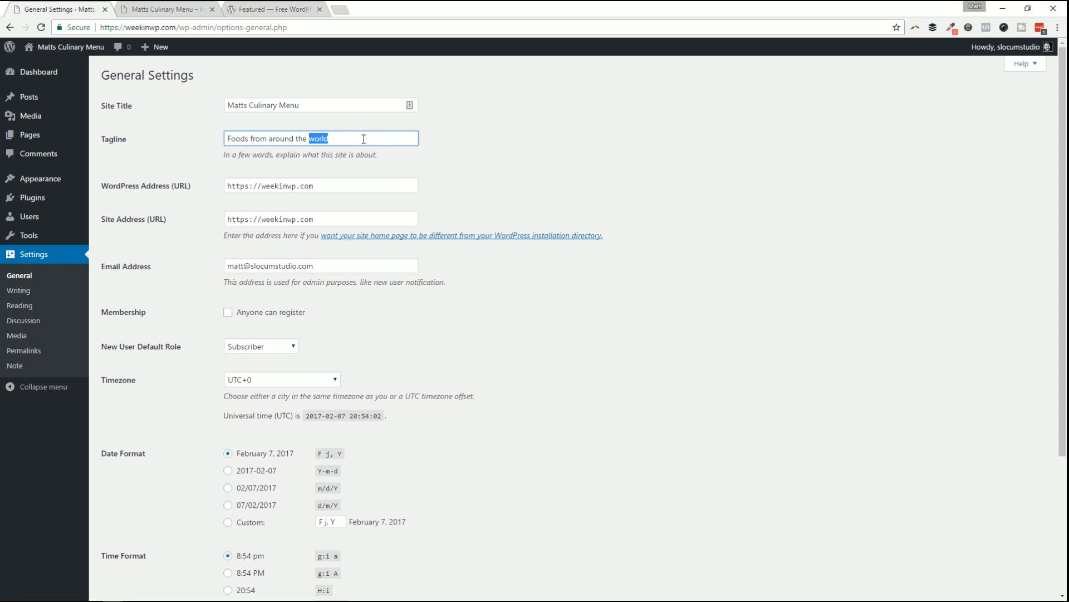
left_click(318, 104)
left_click(318, 137)
triple_click(302, 103)
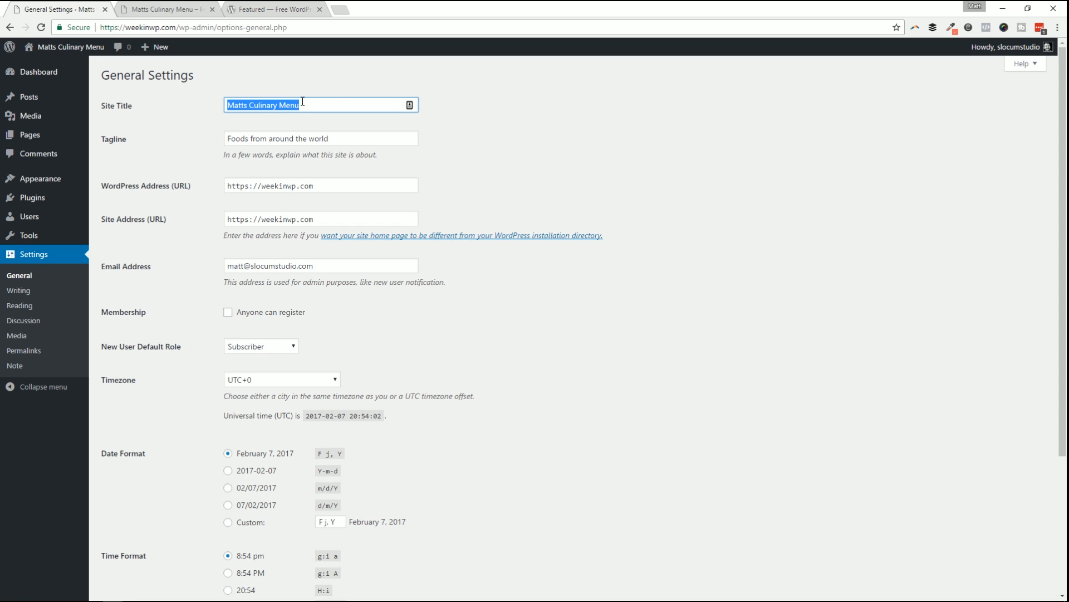
left_click(282, 137)
triple_click(279, 137)
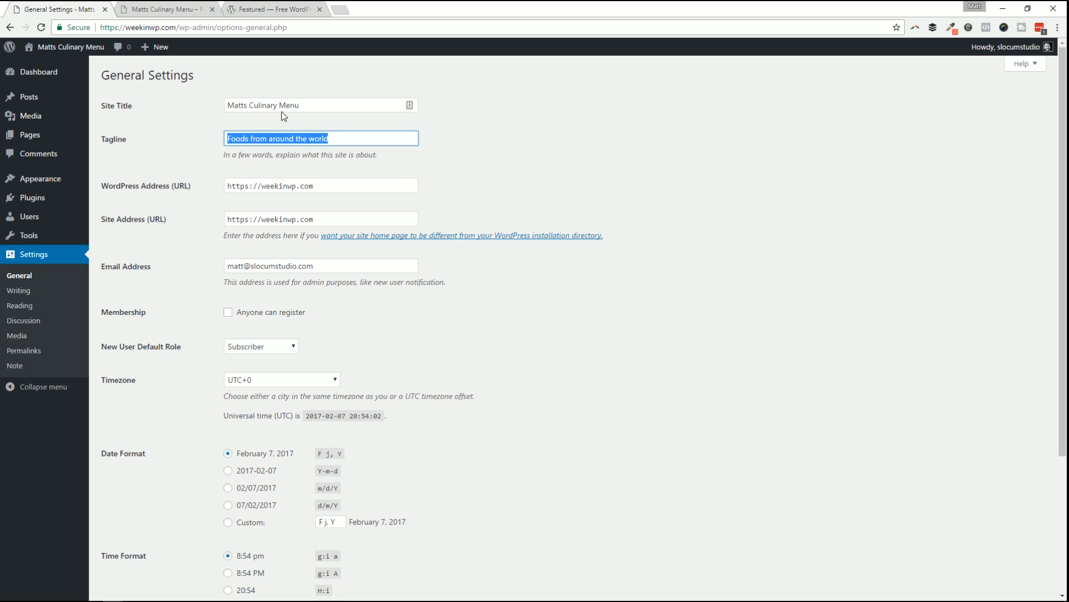
left_click(282, 105)
double_click(281, 138)
left_click(263, 105)
triple_click(262, 105)
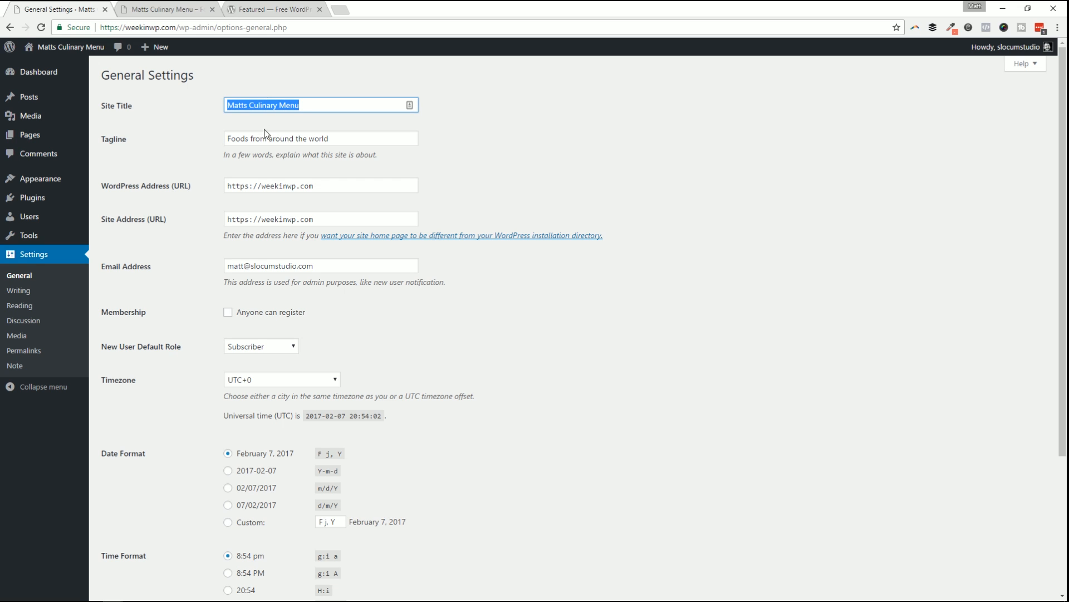
double_click(273, 138)
triple_click(272, 137)
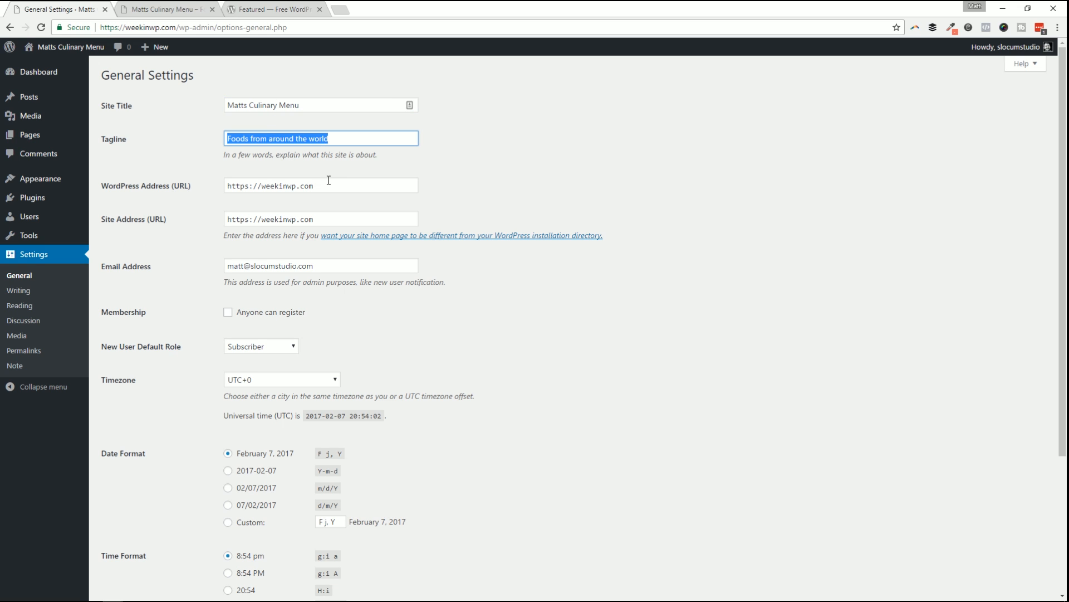
triple_click(293, 179)
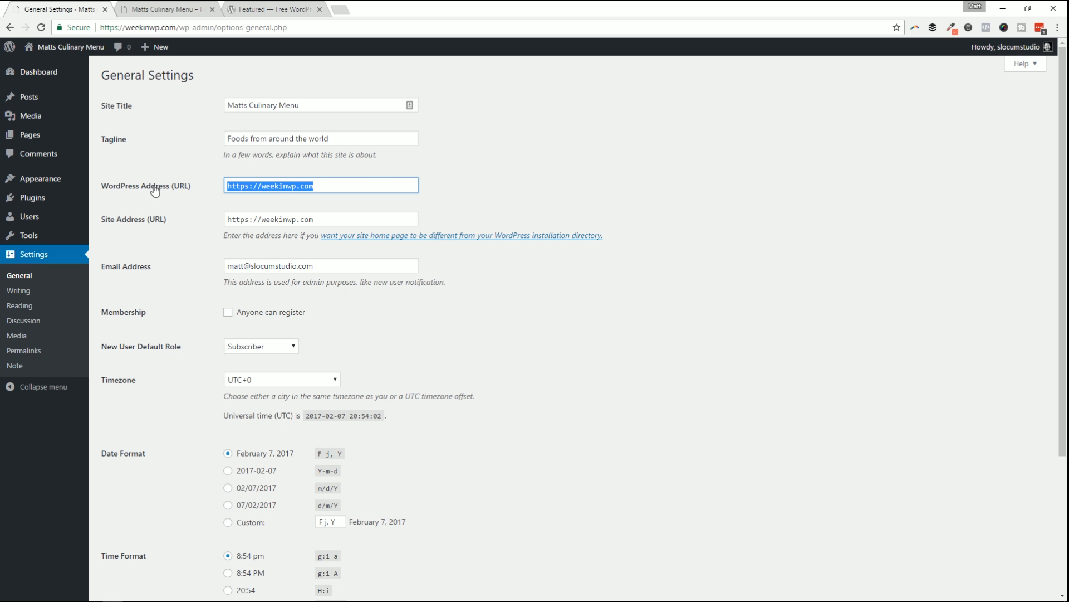
triple_click(308, 218)
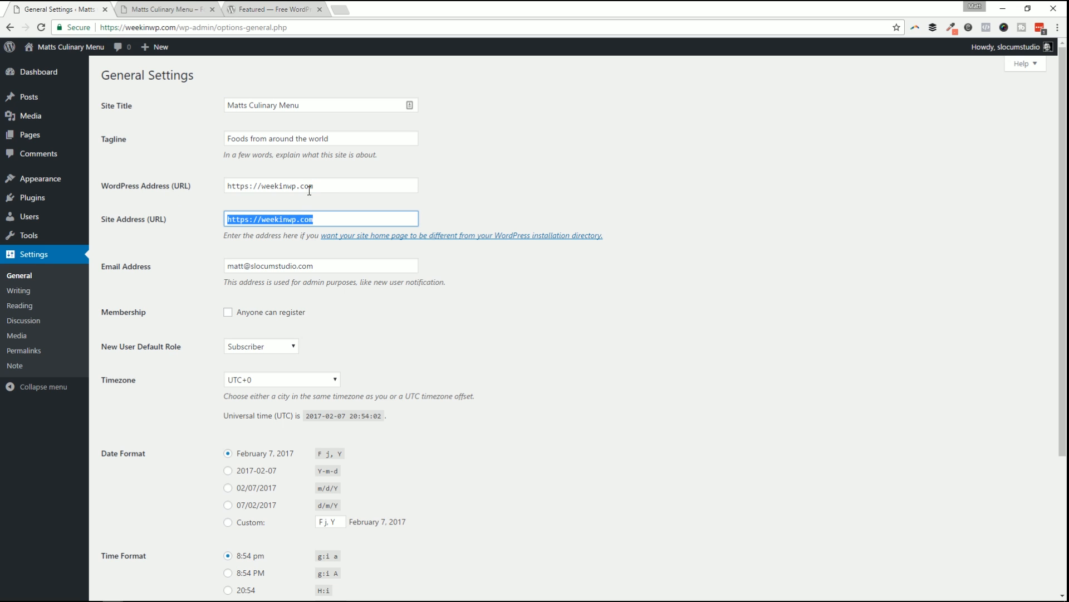
triple_click(310, 185)
triple_click(340, 217)
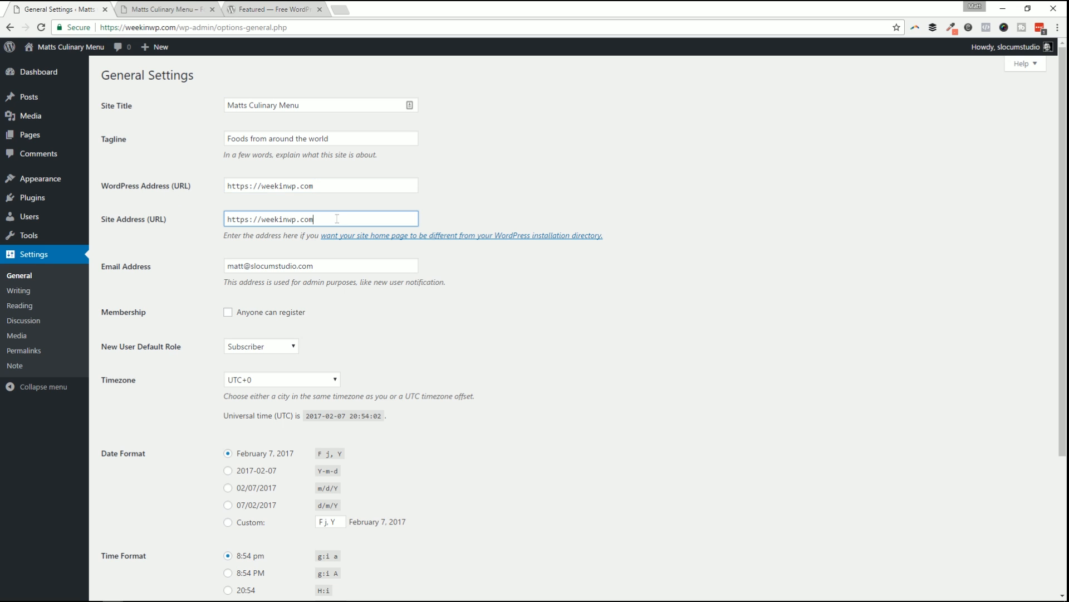
triple_click(315, 185)
double_click(293, 219)
triple_click(269, 189)
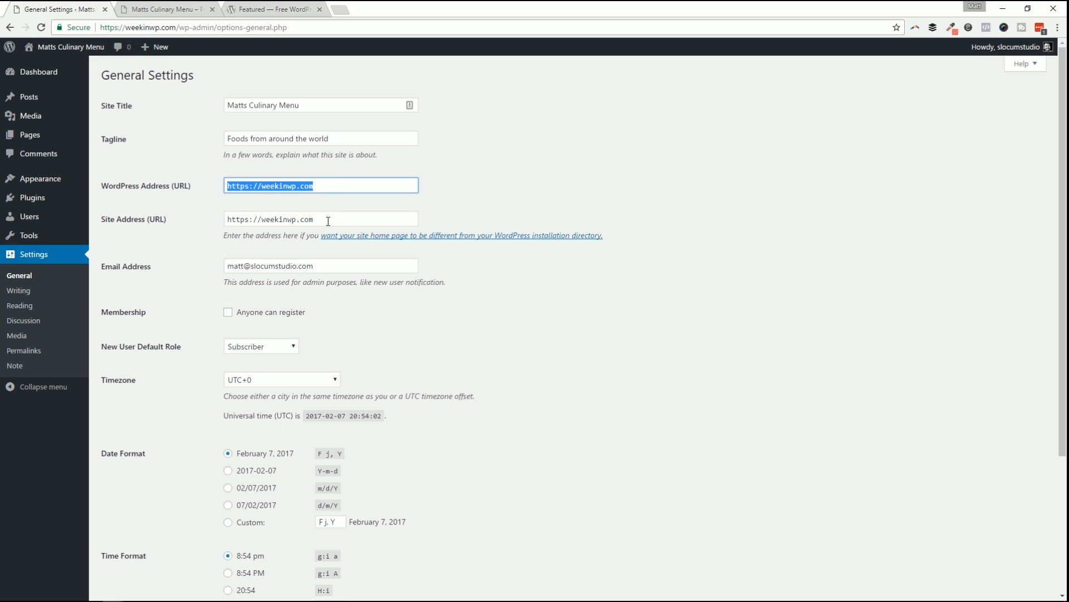
Highlight the admin e-mail address and its domain ending.
scroll(313, 277, "down", 3)
scroll(171, 209, "up", 3)
left_click(137, 267)
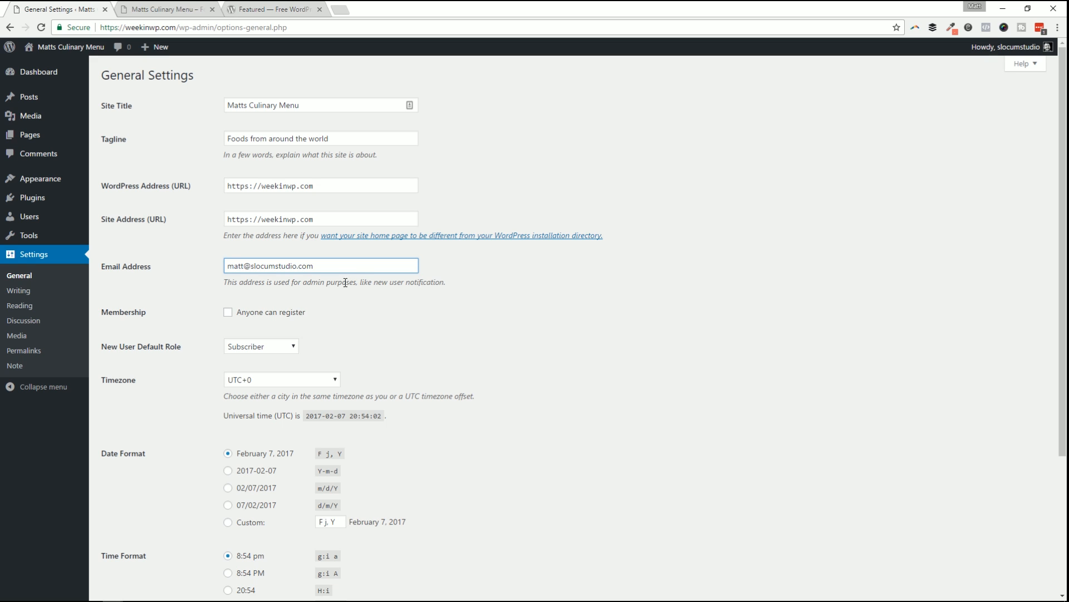
double_click(333, 271)
left_click_drag(249, 259, 354, 285)
Toggle 'Anyone can register' several times, finally leaving open registration off.
scroll(355, 284, "down", 2)
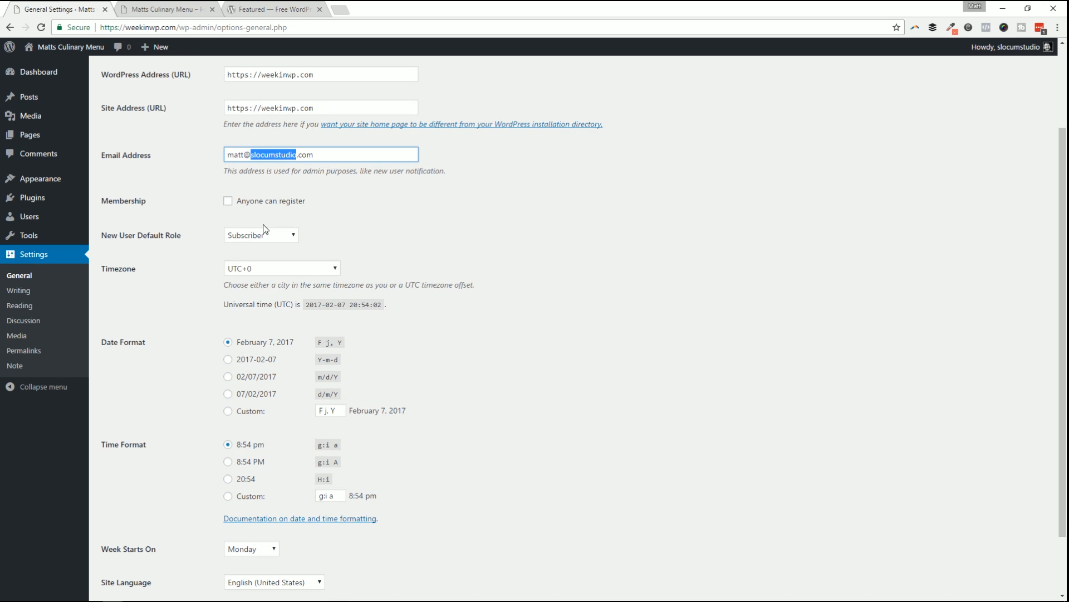
left_click(267, 201)
left_click(355, 205)
left_click(248, 204)
left_click(370, 218)
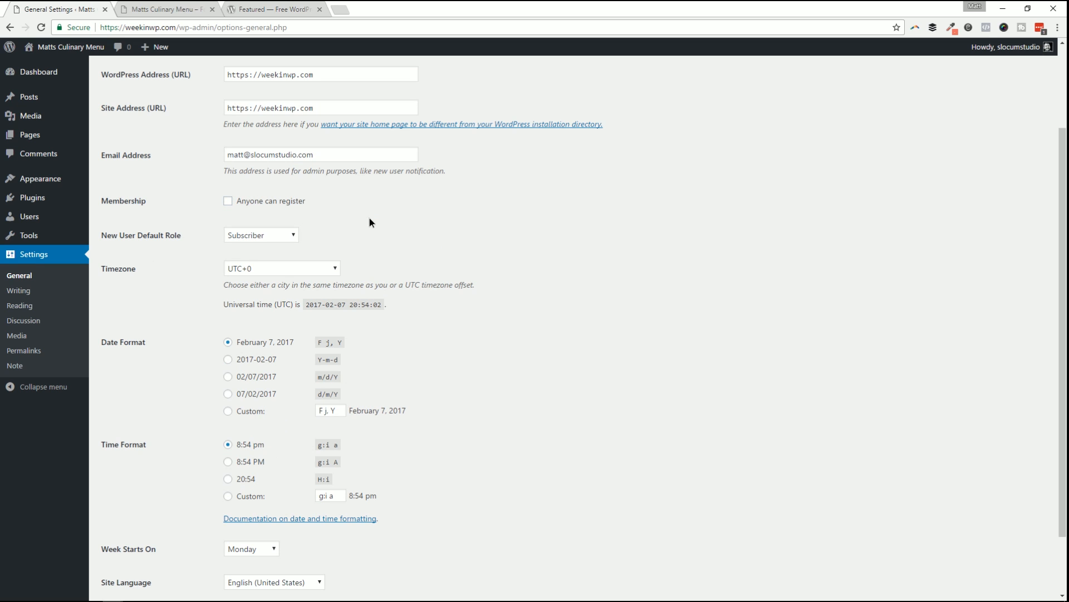
left_click(272, 204)
left_click(250, 203)
left_click(254, 203)
left_click(249, 202)
Check the Site Language list without changing it, then move to Writing settings.
scroll(250, 232, "down", 1)
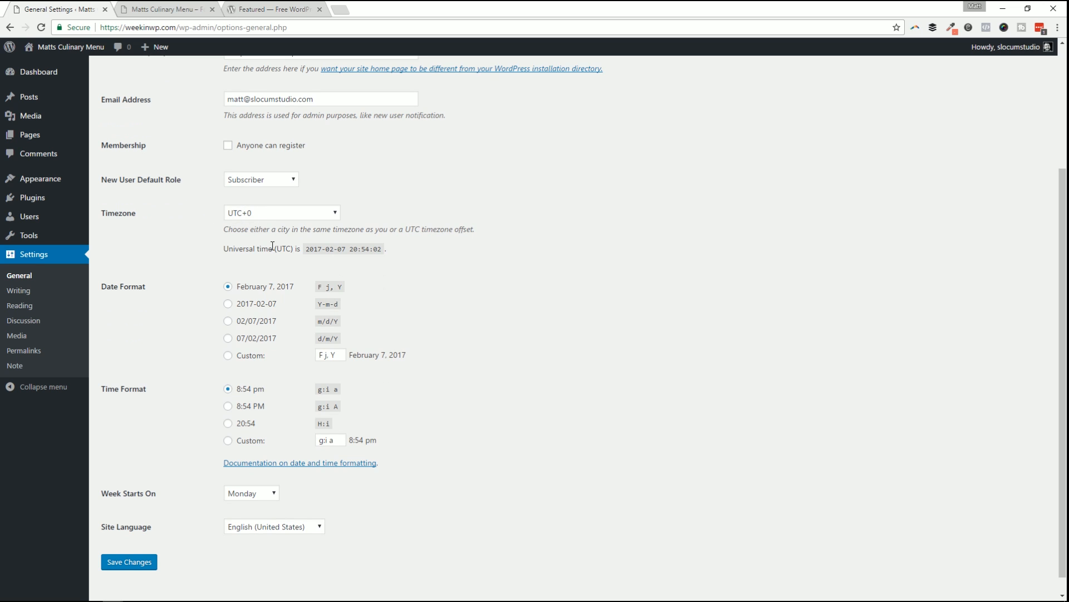
scroll(273, 245, "down", 1)
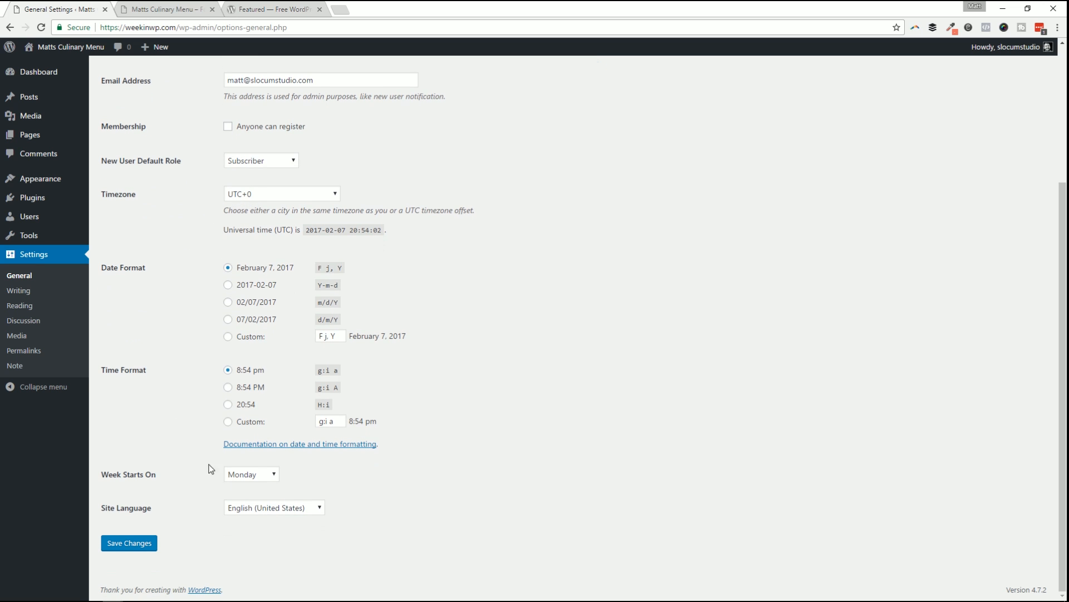
left_click(267, 508)
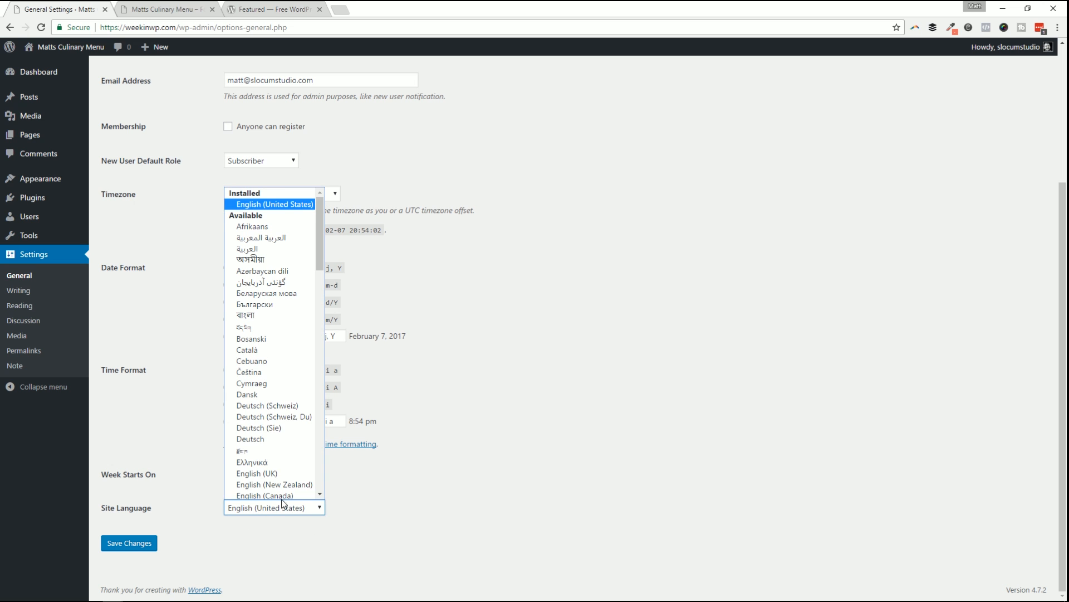
left_click(412, 545)
left_click(19, 290)
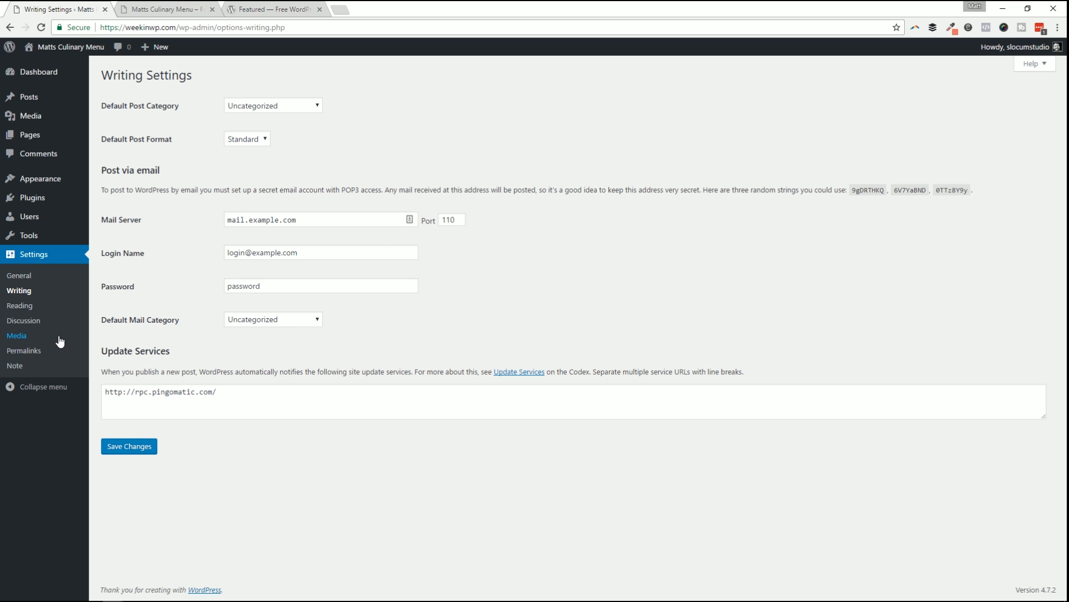
Open Reading settings and review the live site's current front page.
left_click(23, 306)
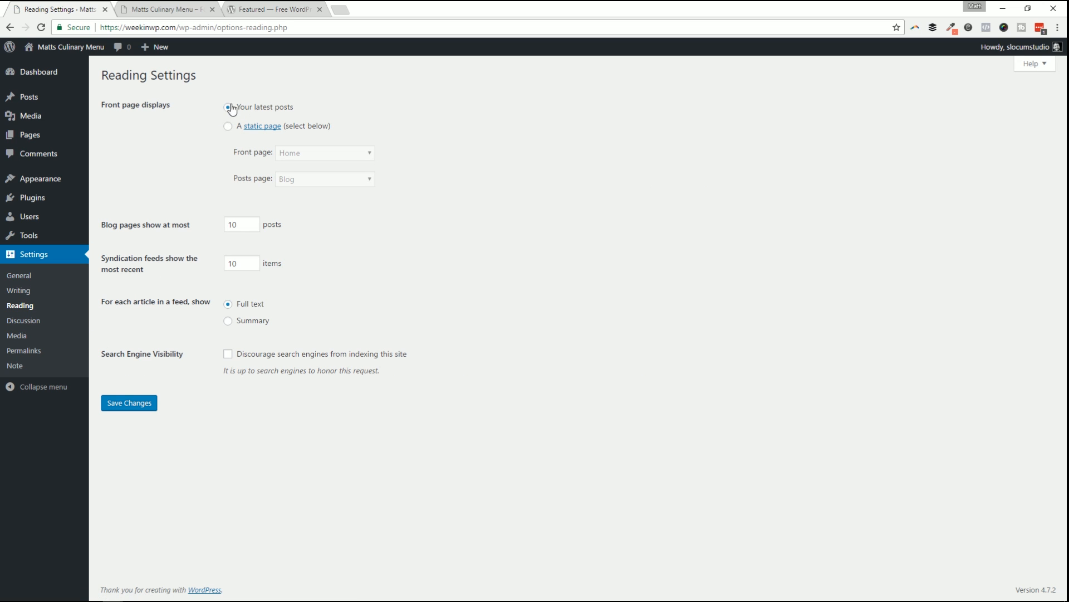
left_click(172, 9)
scroll(520, 313, "down", 8)
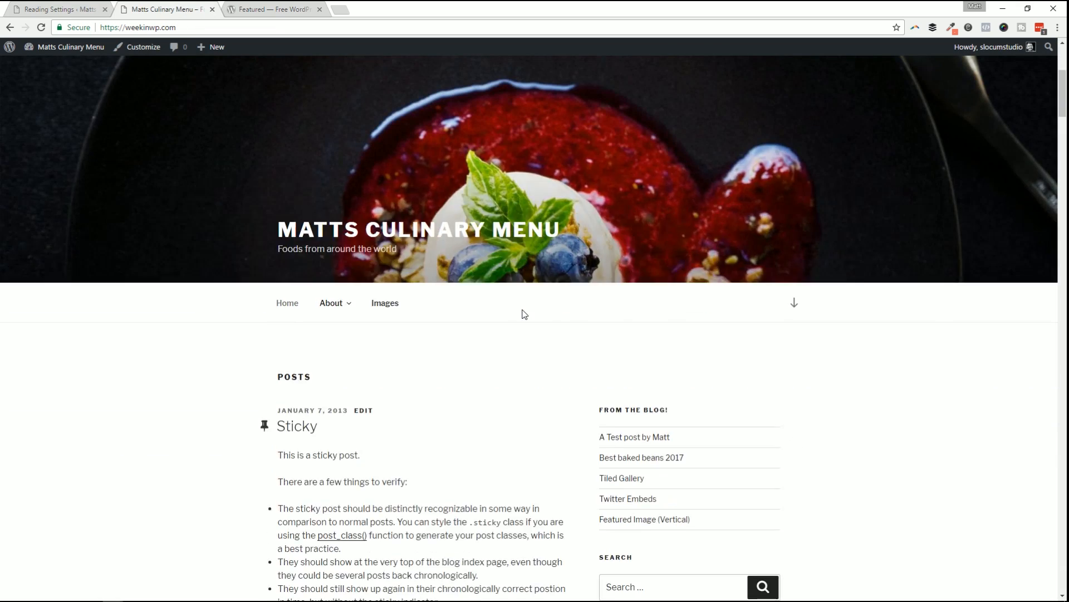
scroll(590, 313, "up", 6)
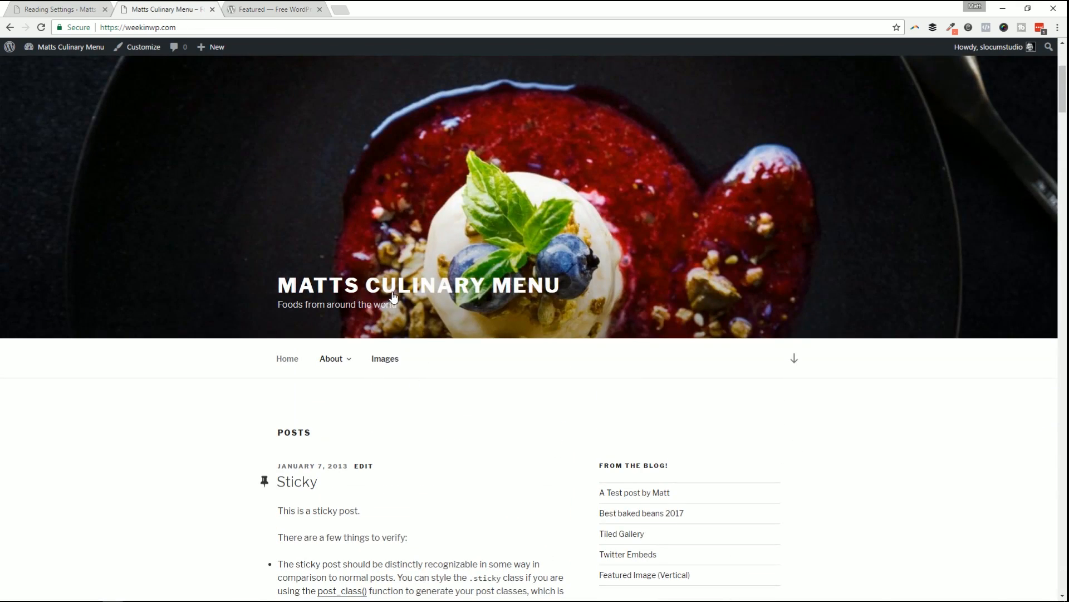
scroll(430, 337, "down", 8)
scroll(504, 421, "up", 8)
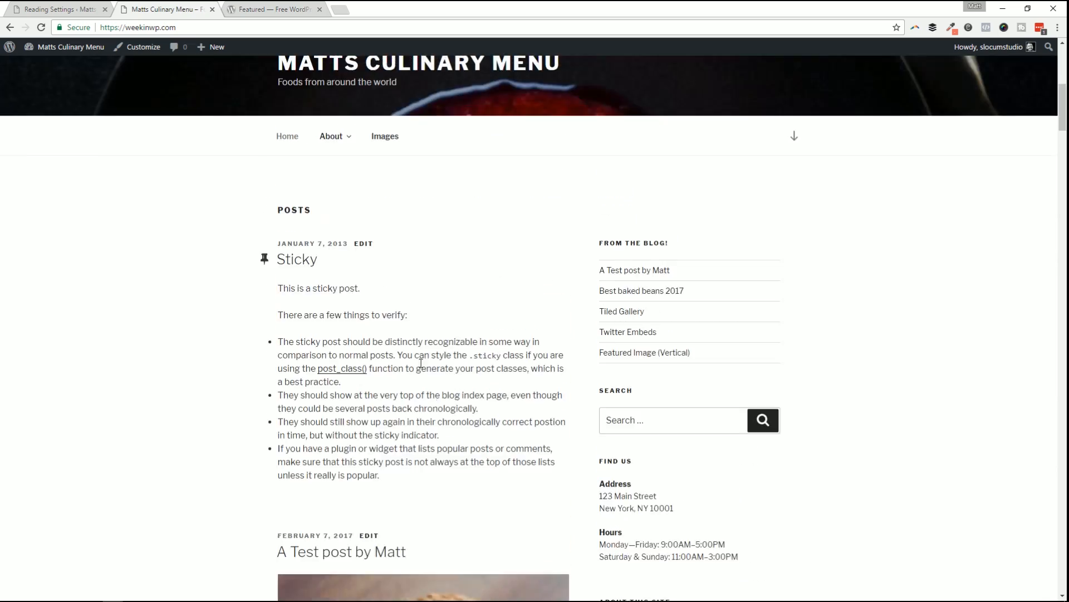
scroll(531, 279, "down", 8)
scroll(442, 466, "down", 3)
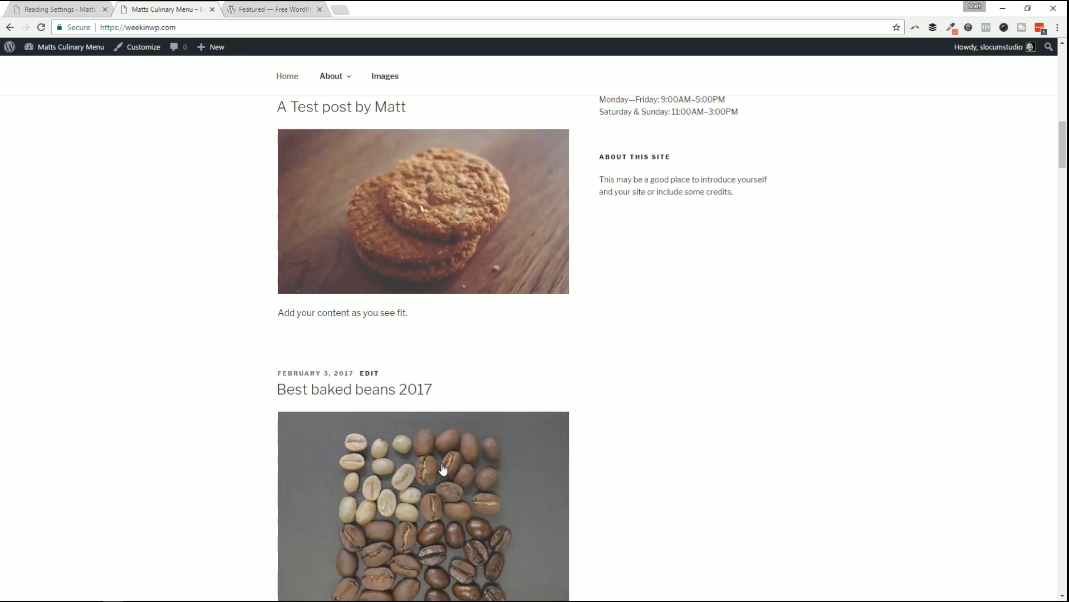
scroll(436, 346, "up", 10)
left_click(78, 6)
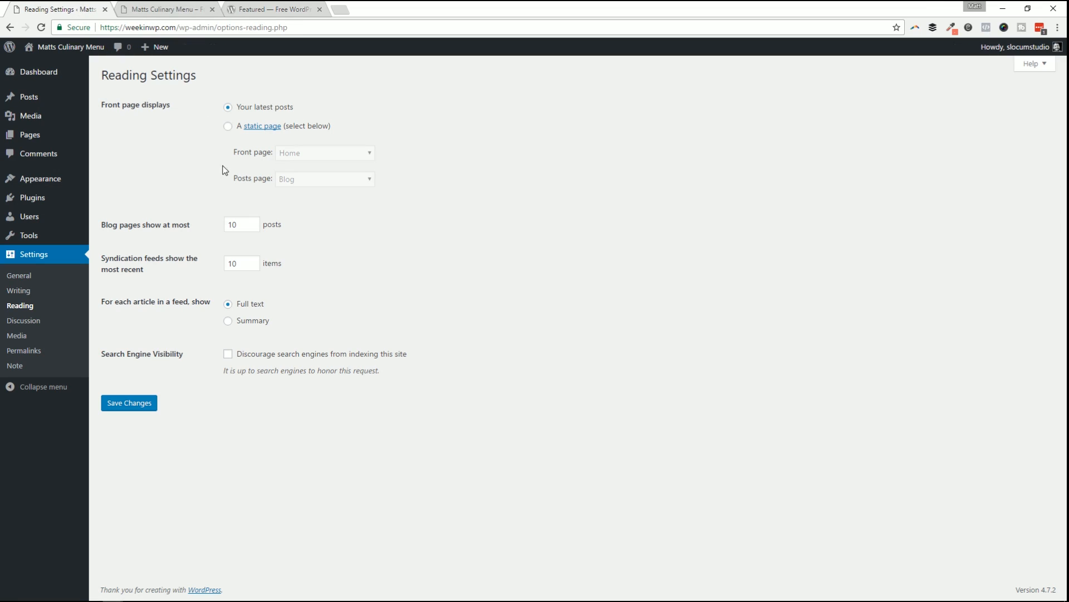
Choose 'A static page' with Home as the front page and Blog as posts page.
left_click(228, 126)
left_click(228, 107)
left_click(228, 126)
left_click(314, 158)
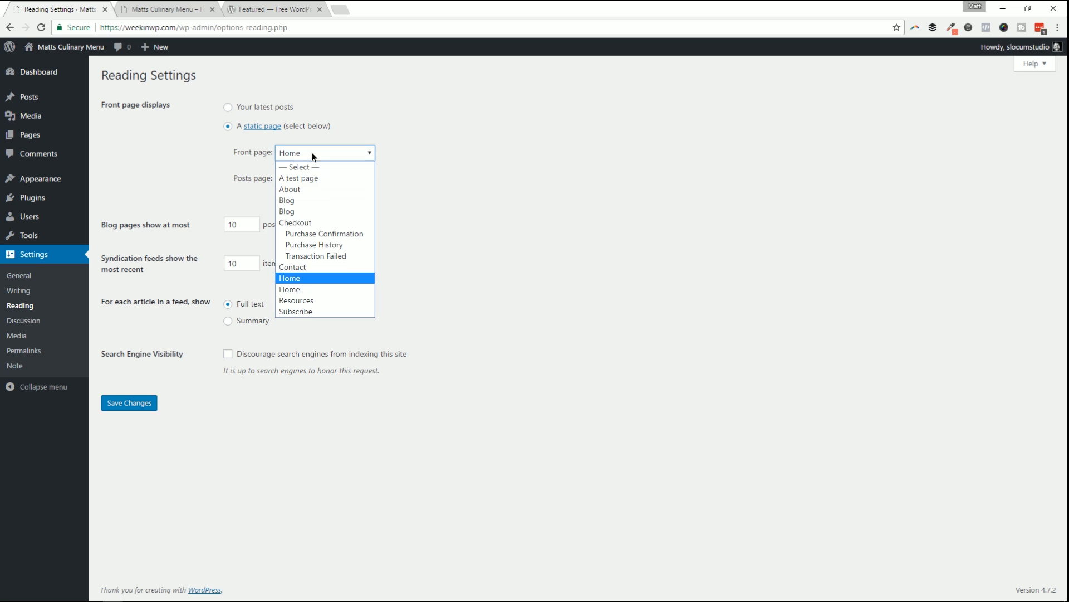
left_click(319, 277)
left_click(313, 181)
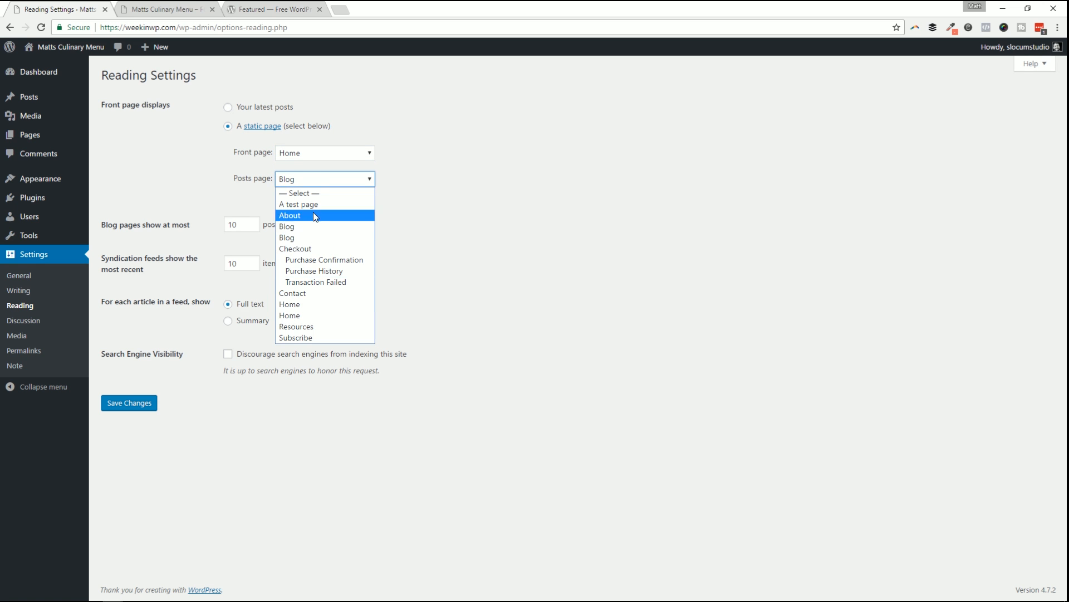
left_click(313, 226)
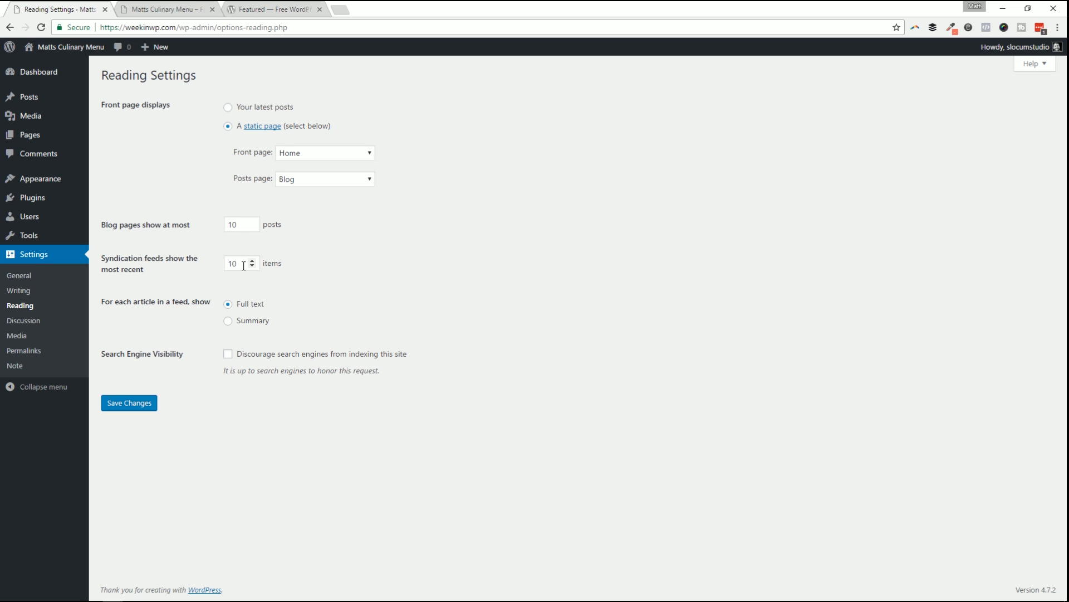
Choose Summary for feed articles, keep search engines allowed, and save the Reading Settings.
left_click(233, 324)
left_click(227, 355)
left_click(227, 355)
left_click(226, 355)
left_click(229, 355)
left_click(230, 356)
left_click(110, 402)
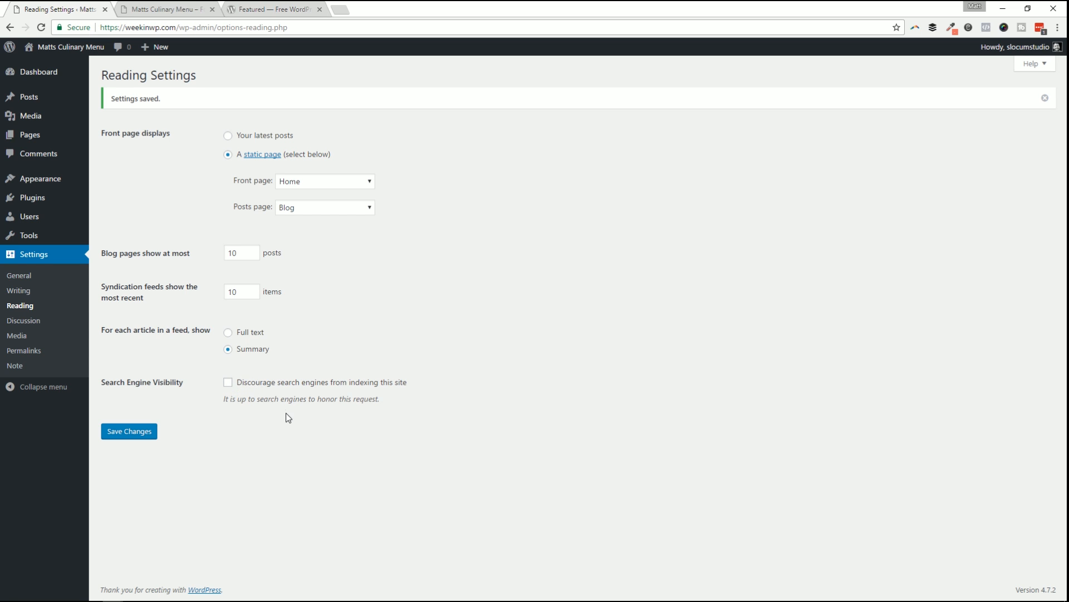
left_click(254, 384)
left_click(149, 8)
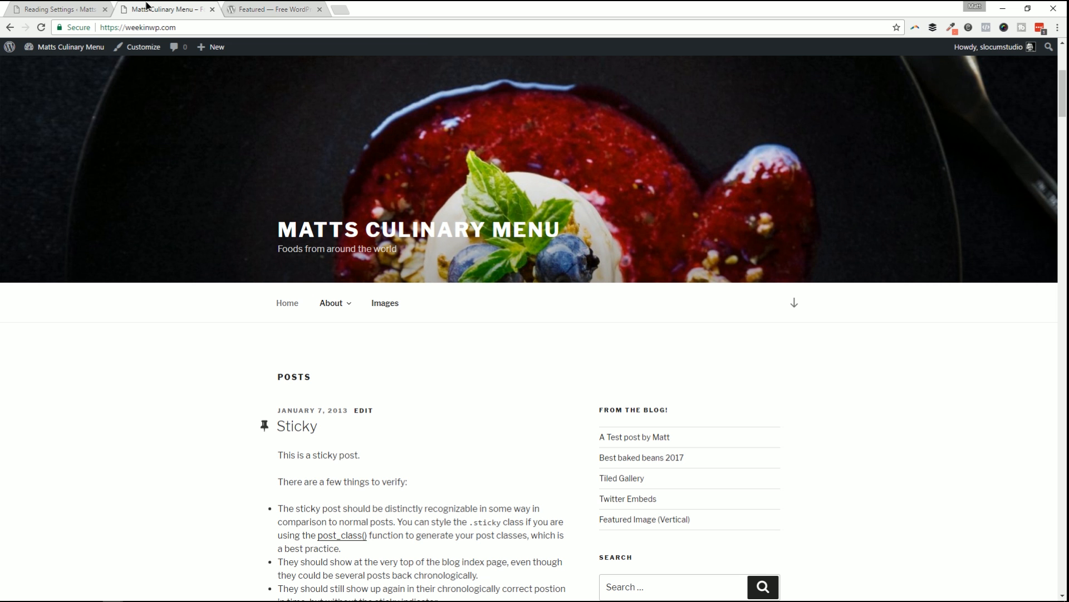
left_click(89, 8)
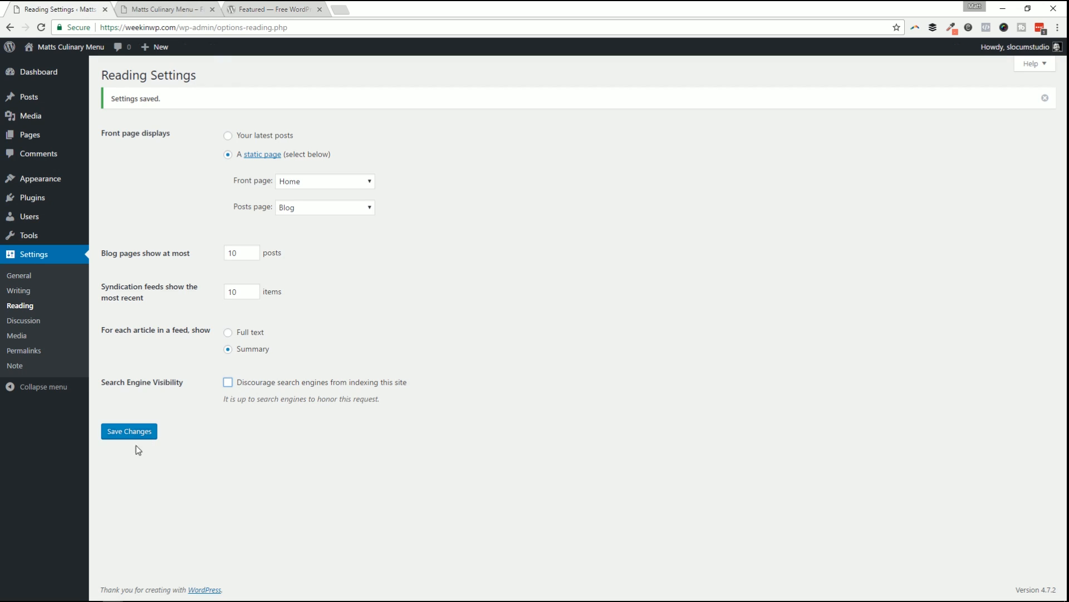
left_click(120, 435)
Reload the live site and scroll through the new static Home front page.
left_click(175, 8)
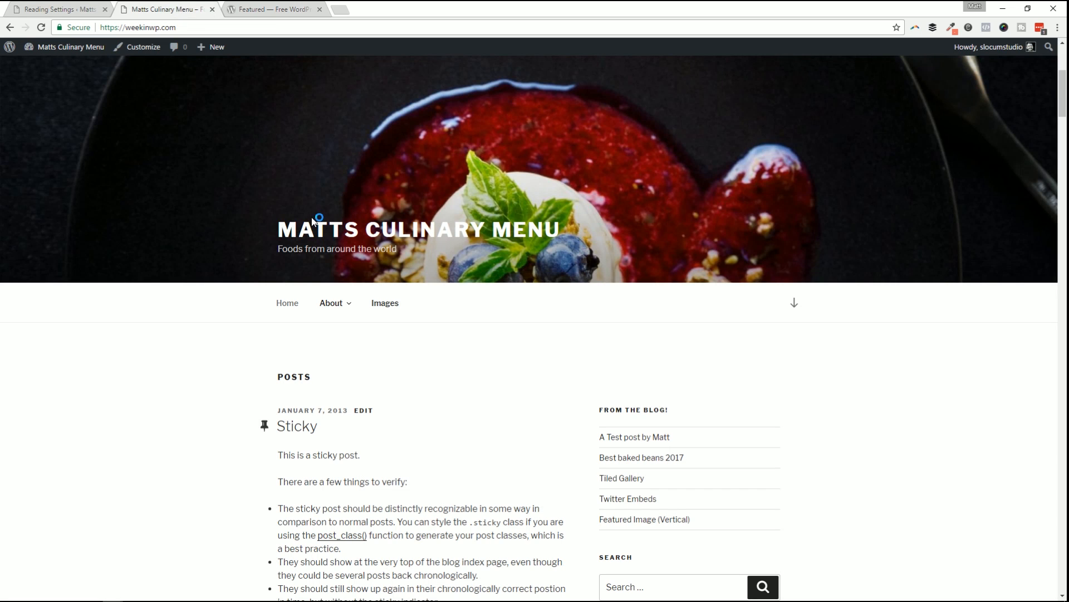
key("F5")
scroll(490, 327, "down", 20)
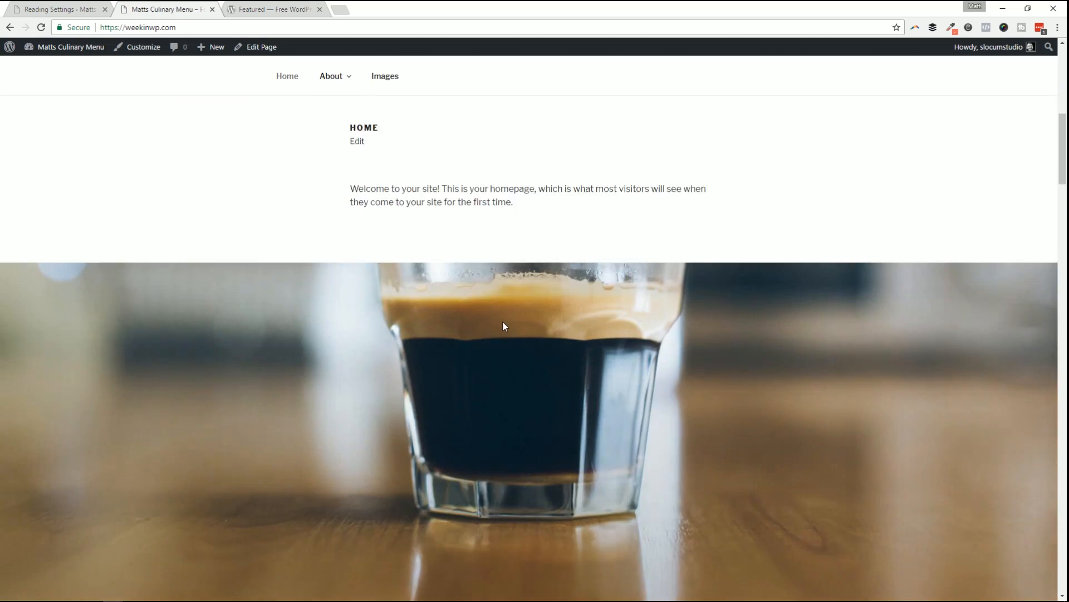
scroll(517, 329, "down", 15)
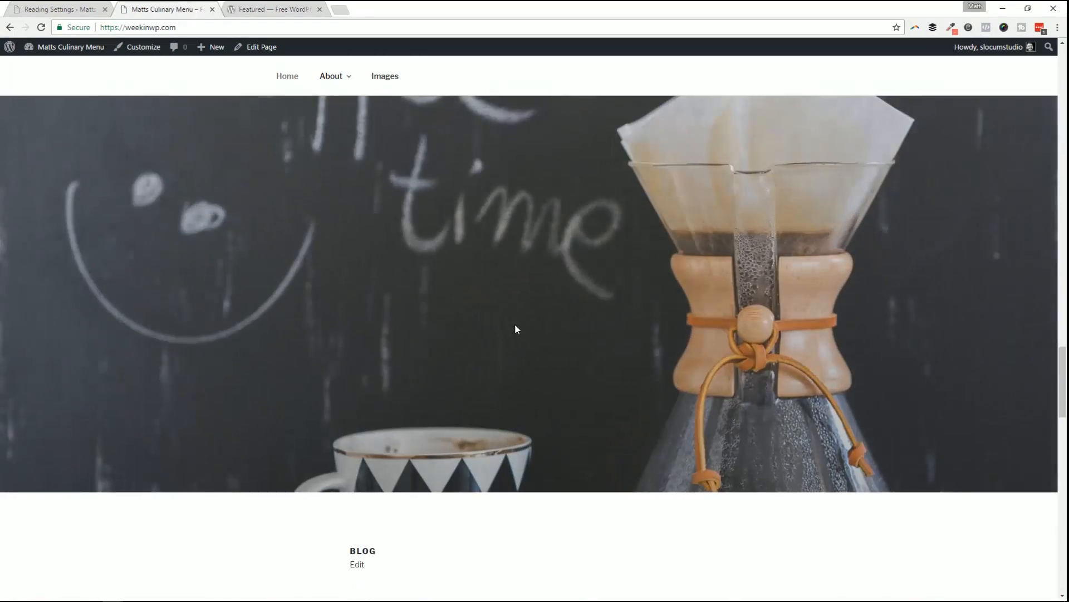
scroll(517, 321, "down", 8)
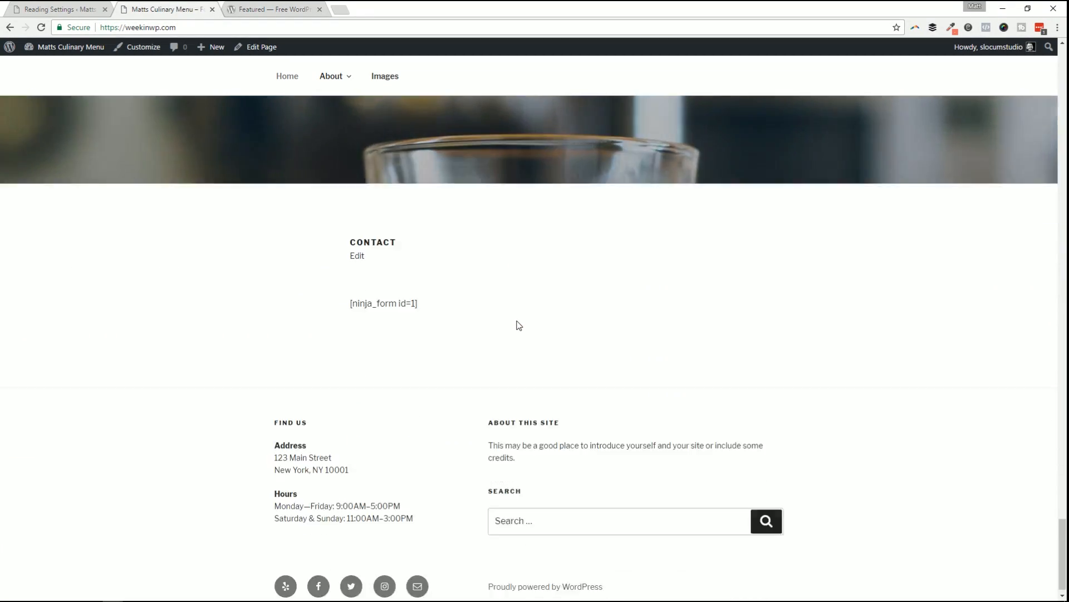
scroll(515, 316, "up", 11)
scroll(503, 323, "up", 20)
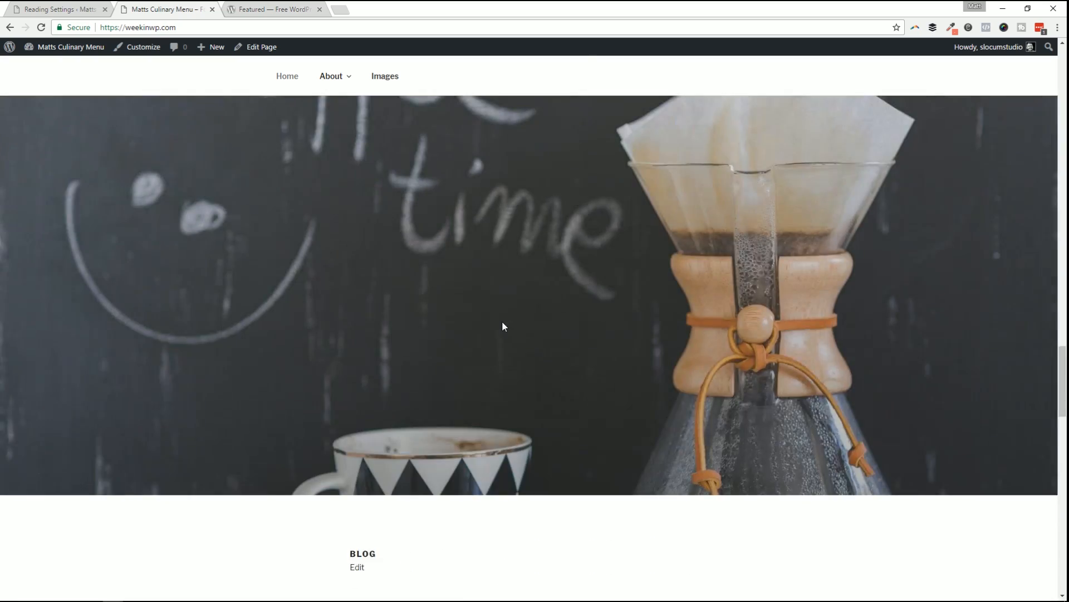
scroll(510, 309, "up", 14)
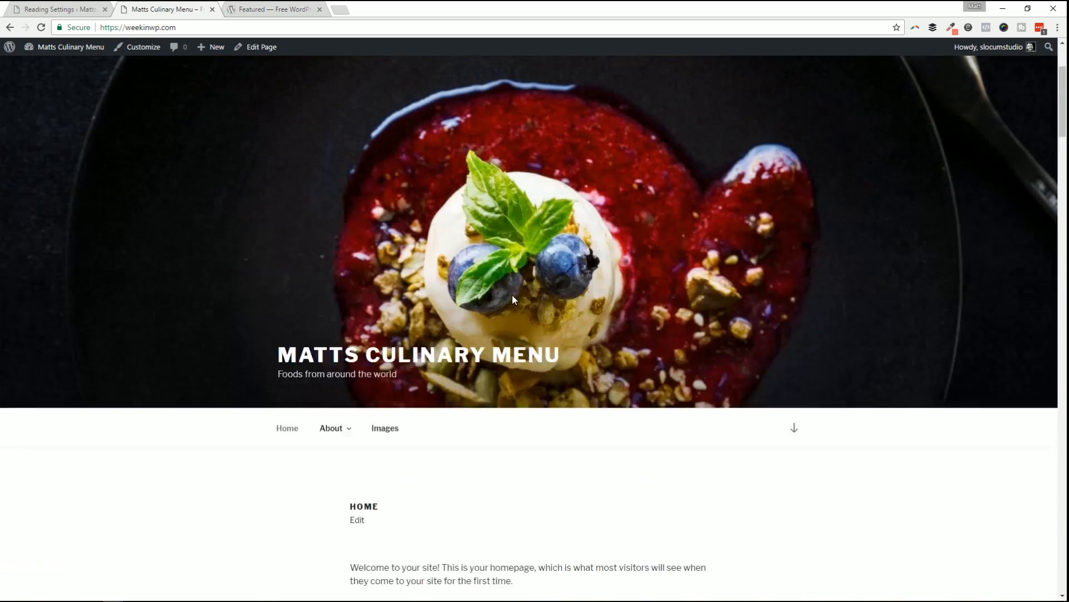
scroll(479, 289, "down", 8)
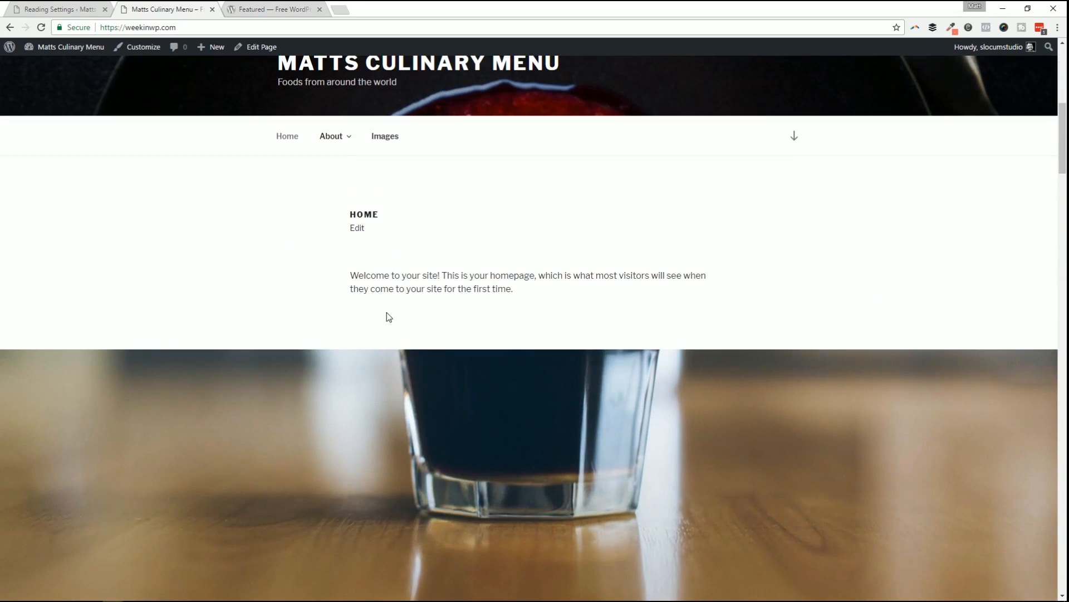
scroll(405, 315, "down", 12)
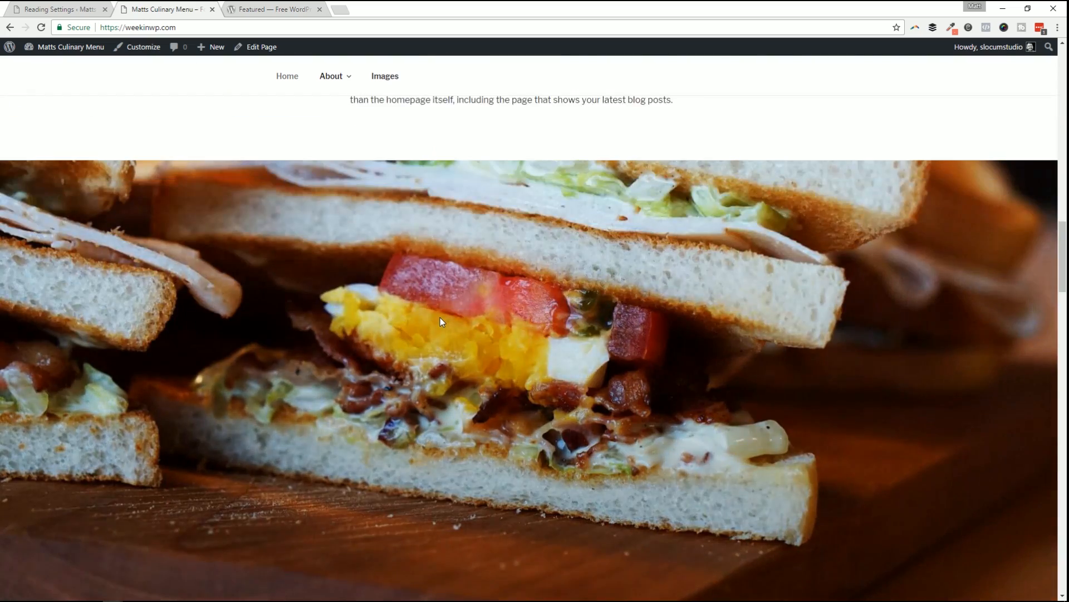
scroll(441, 321, "down", 10)
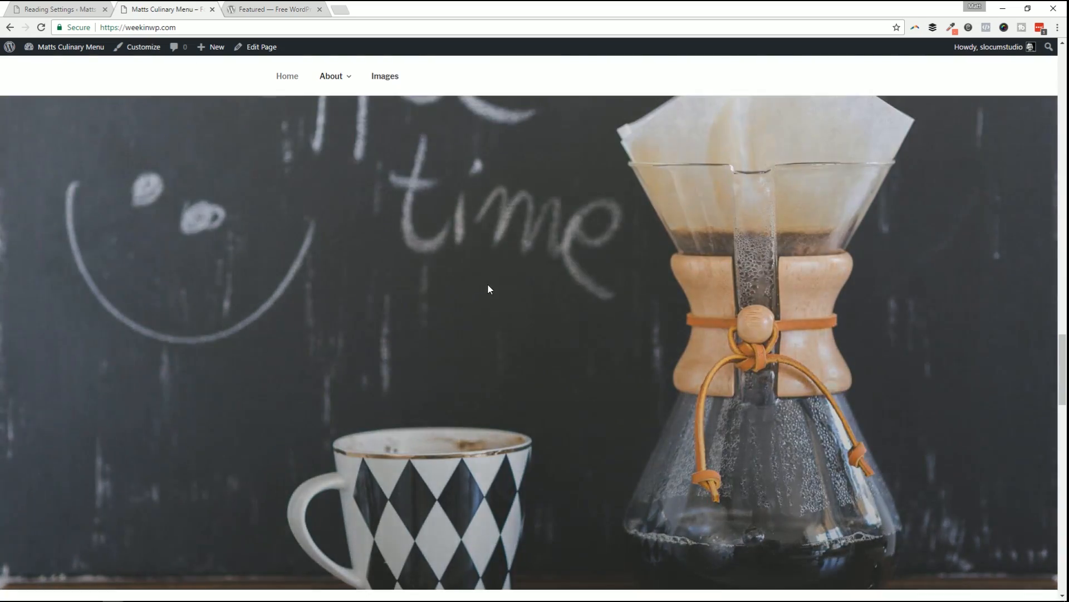
scroll(488, 288, "down", 12)
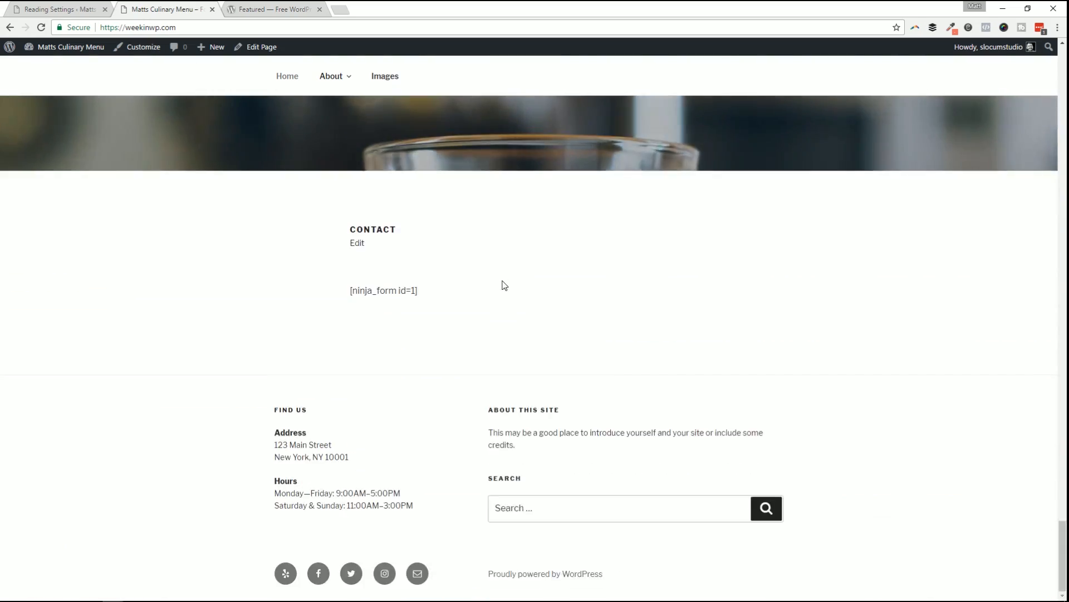
scroll(826, 398, "up", 4)
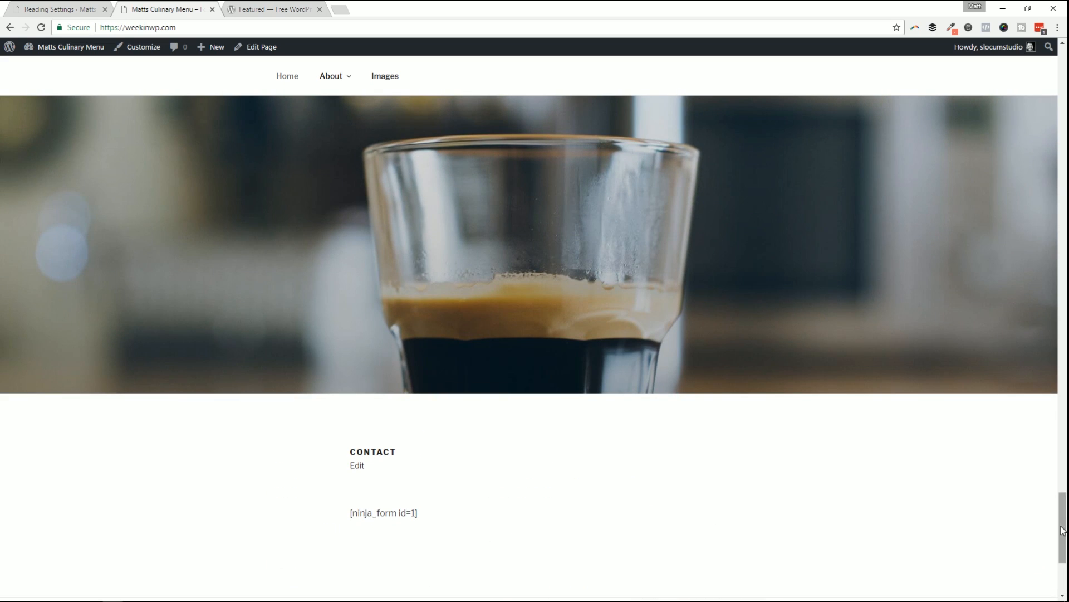
left_click_drag(1063, 529, 1026, 96)
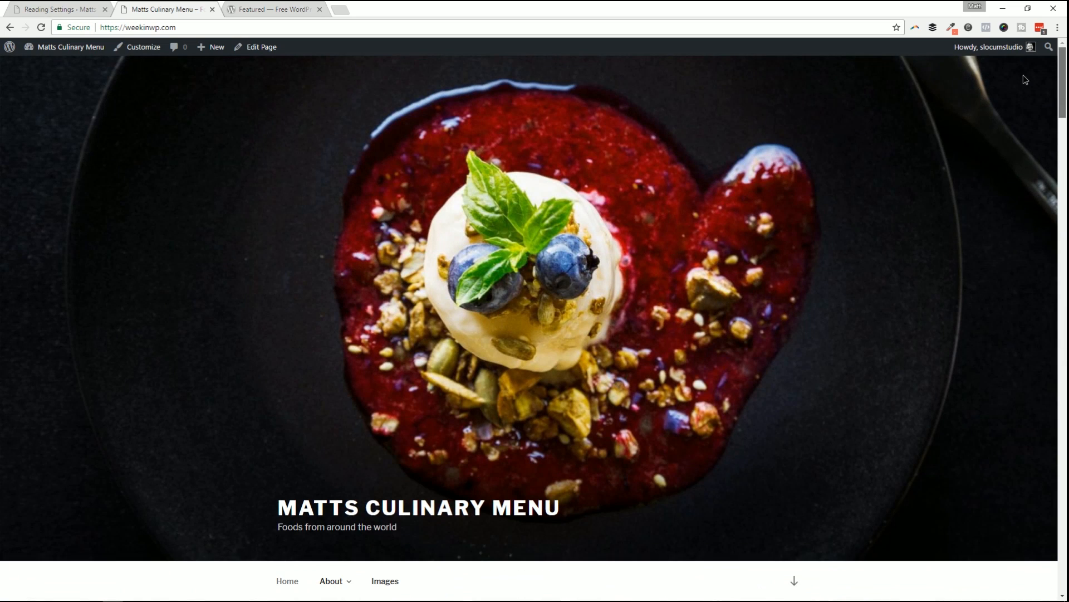
Set the front page back to Your latest posts and save the reading settings.
left_click(71, 9)
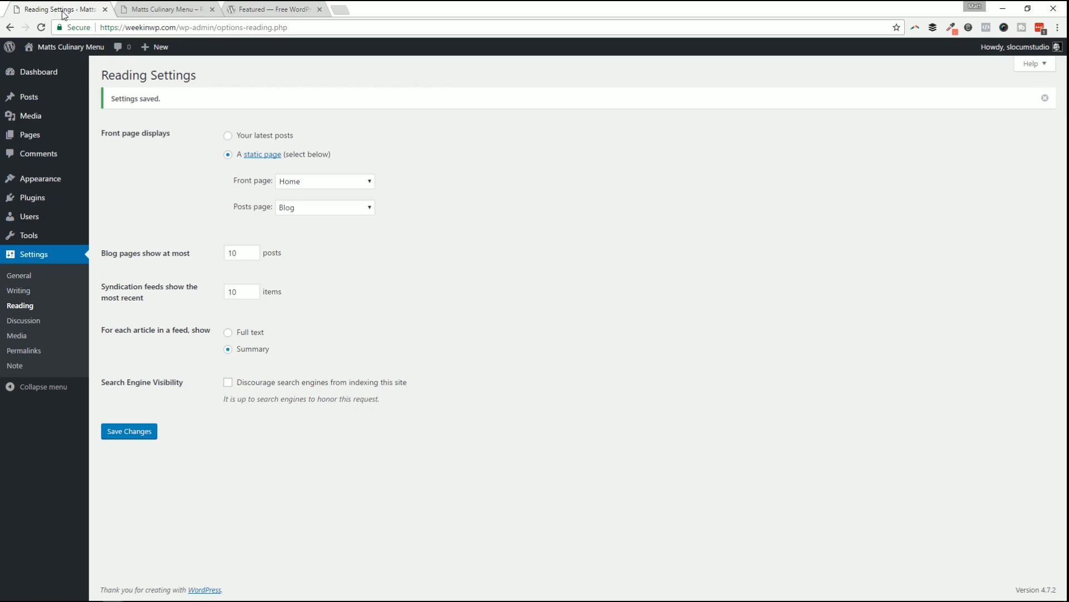
left_click(228, 137)
left_click(120, 440)
Reload the live site to check the posts front page, then return to Reading Settings.
left_click(158, 9)
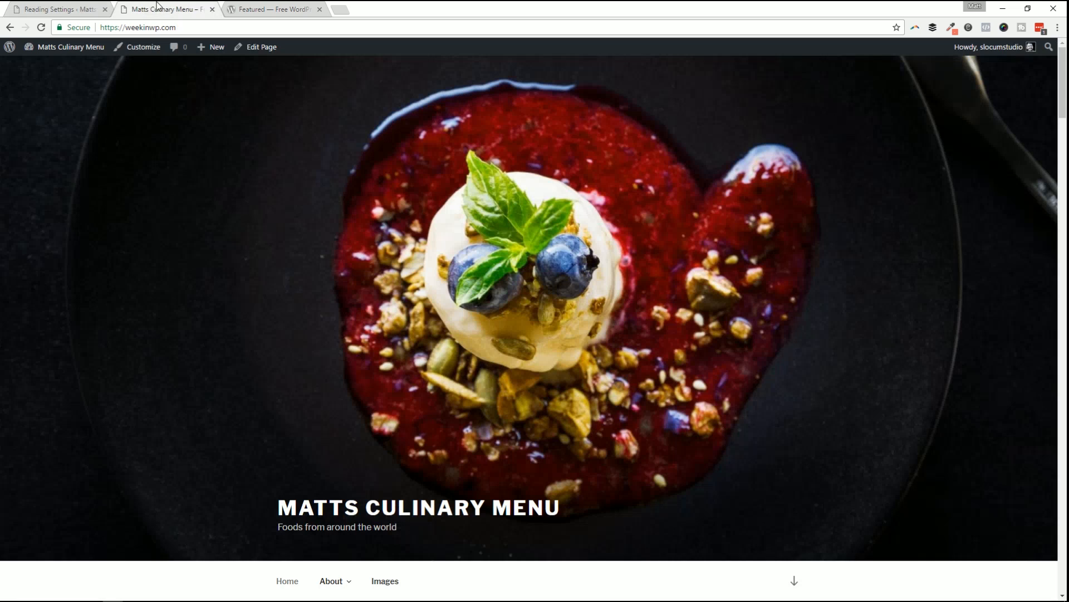
key("F5")
scroll(314, 377, "down", 5)
scroll(320, 381, "down", 20)
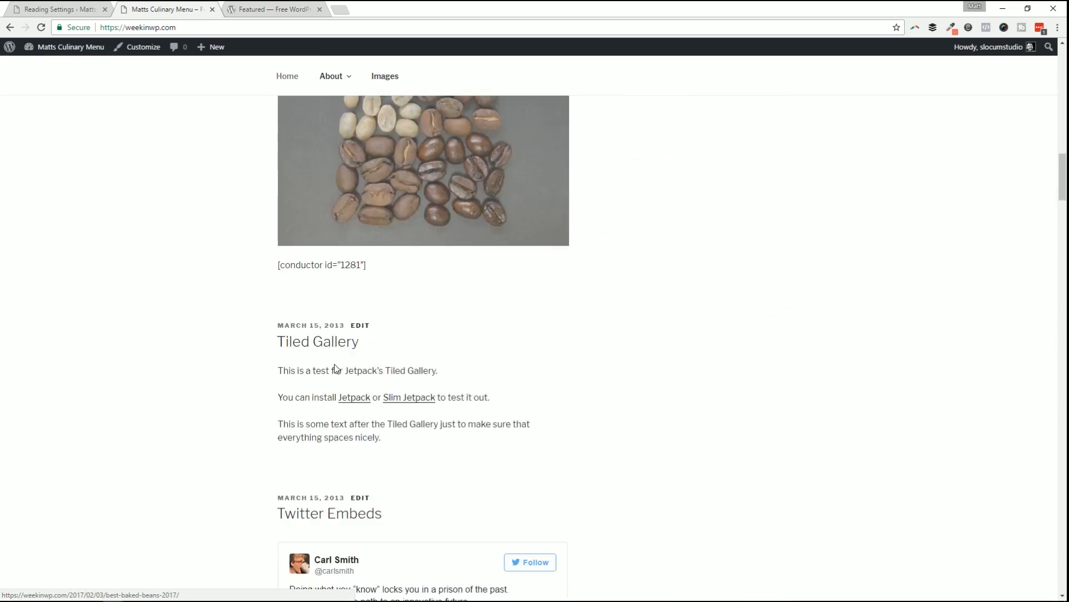
scroll(336, 362, "down", 20)
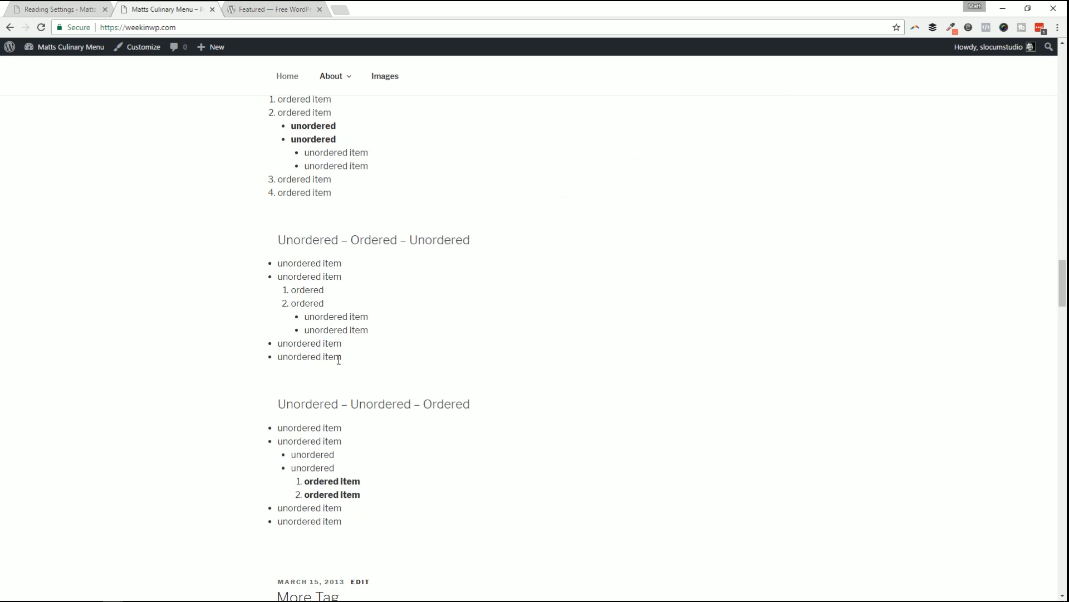
left_click(72, 9)
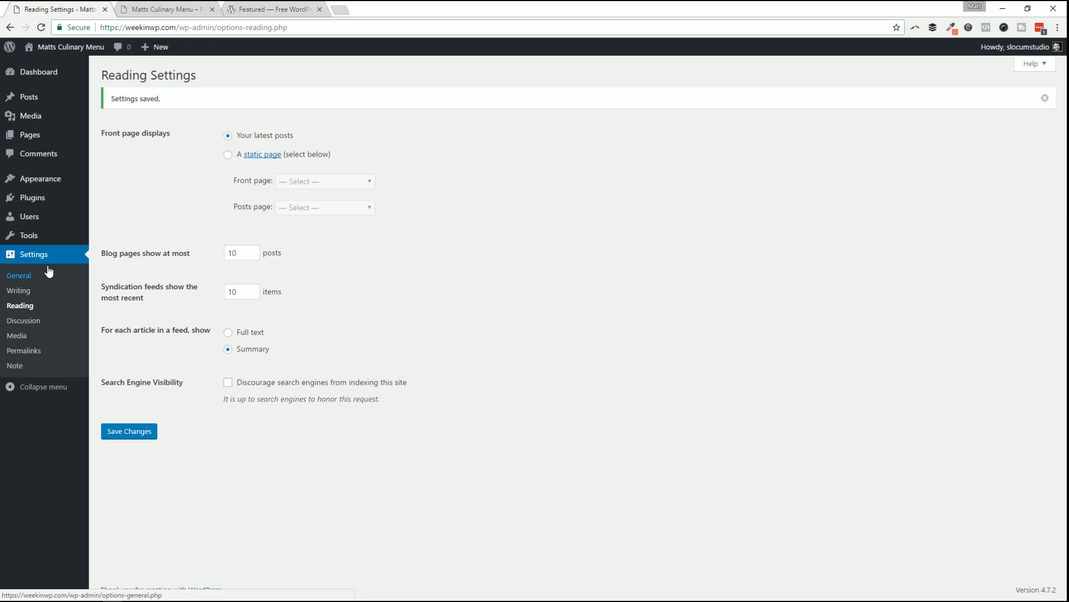
Review the Discussion Settings options without changes, then move on to Media Settings.
left_click(23, 321)
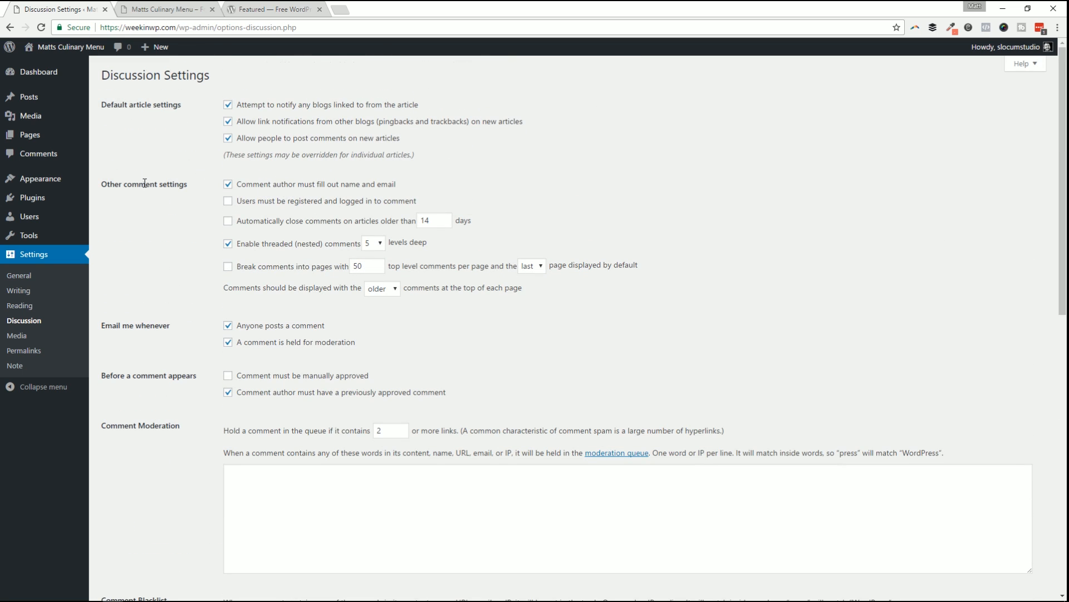
scroll(184, 393, "down", 6)
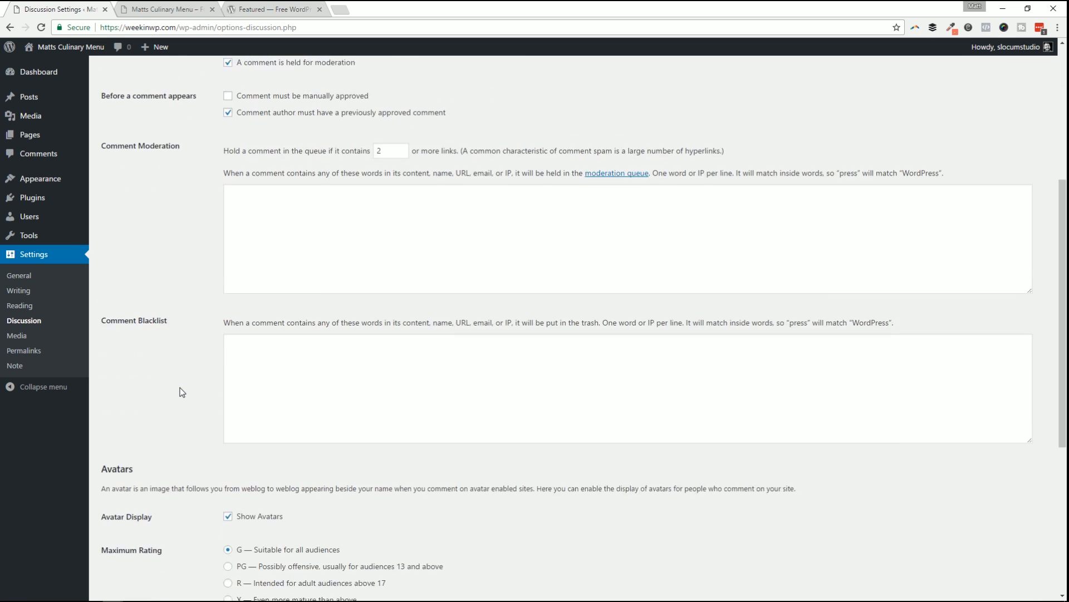
scroll(180, 386, "up", 6)
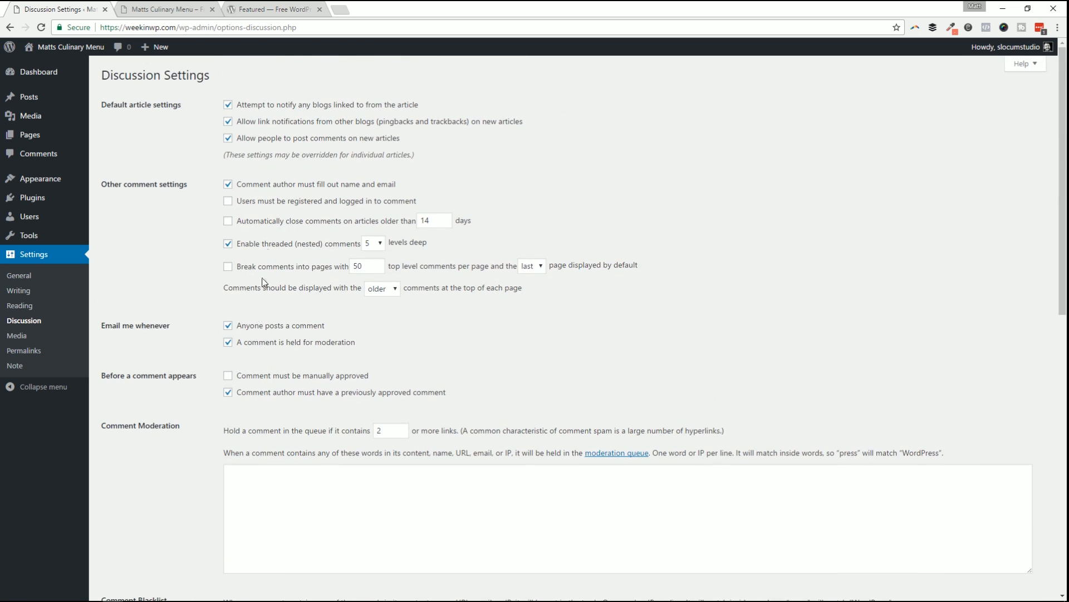
scroll(289, 382, "down", 10)
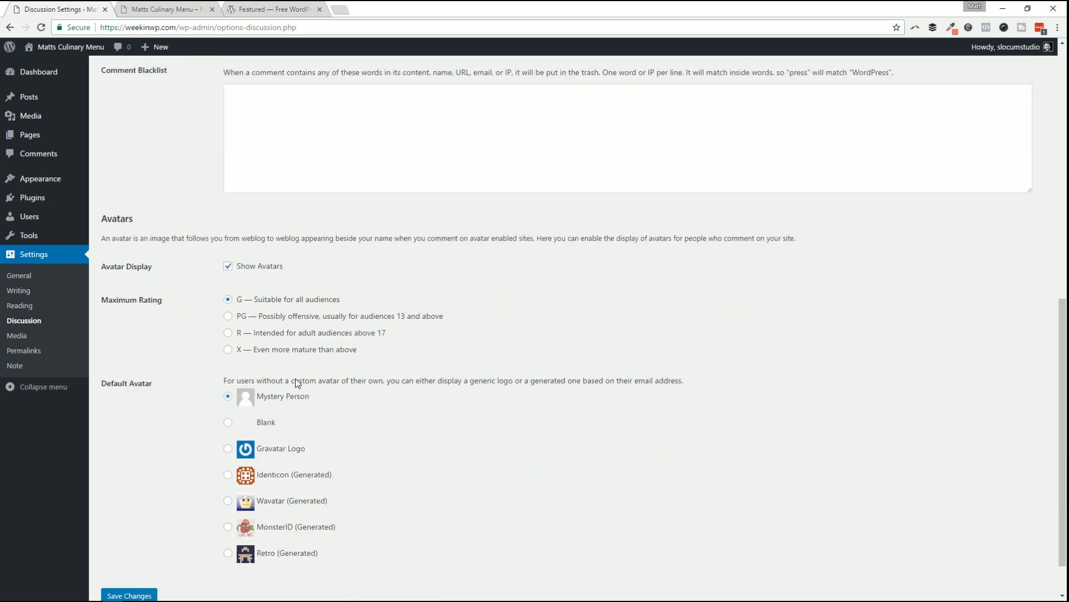
scroll(359, 316, "up", 5)
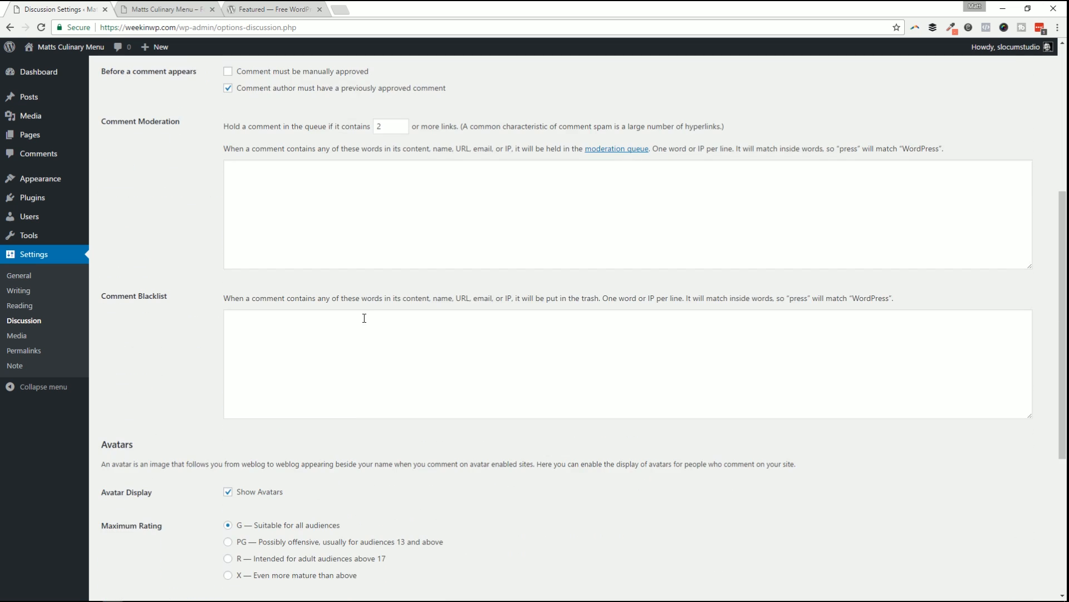
scroll(352, 420, "up", 5)
left_click(39, 335)
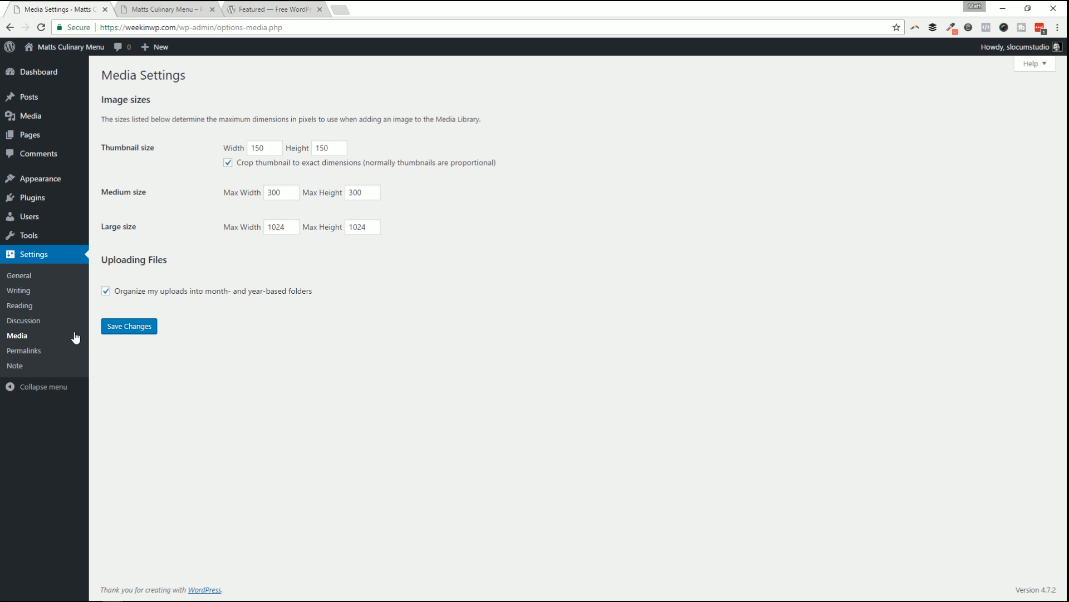
Go to Settings > Permalinks, showing the current Day and name structure.
left_click(41, 347)
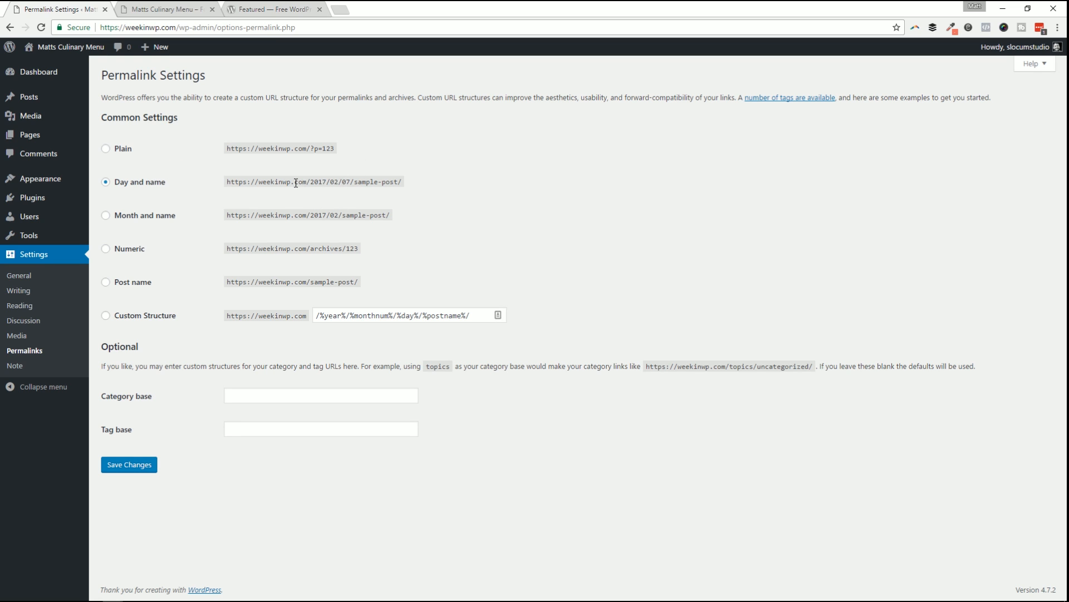
Inspect the Day and name example address, highlighting the domain, 2017, 07 and sample-post.
left_click_drag(257, 182, 307, 183)
left_click(315, 183)
double_click(325, 182)
left_click(336, 178)
double_click(345, 183)
left_click_drag(355, 178, 397, 178)
Set a custom /%postname%/ structure, save it, and confirm Post name is selected.
left_click(147, 317)
left_click_drag(420, 315, 256, 303)
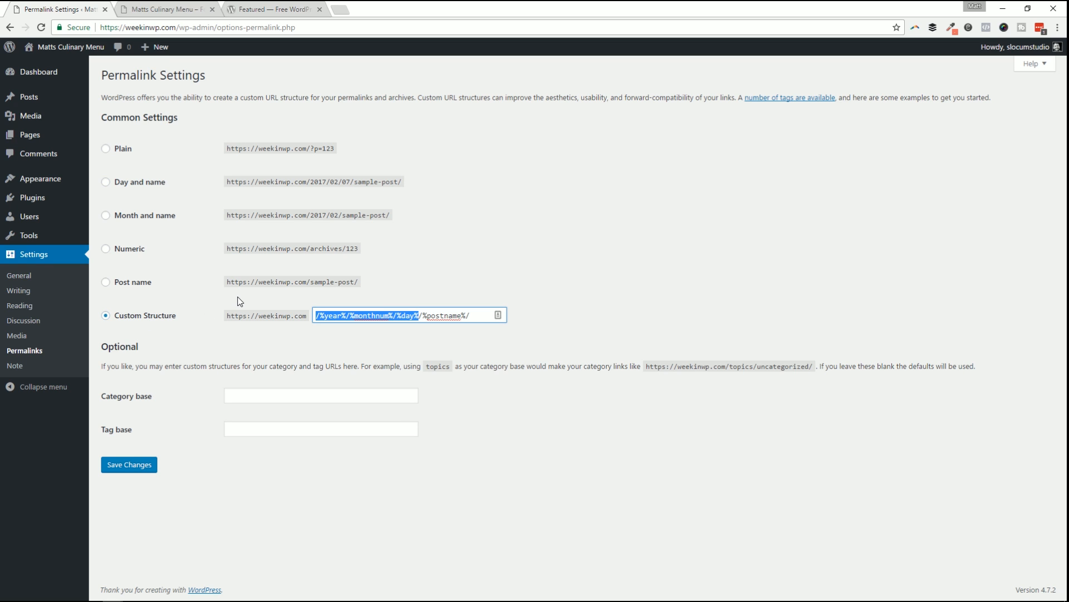
key("BackSpace")
left_click(506, 272)
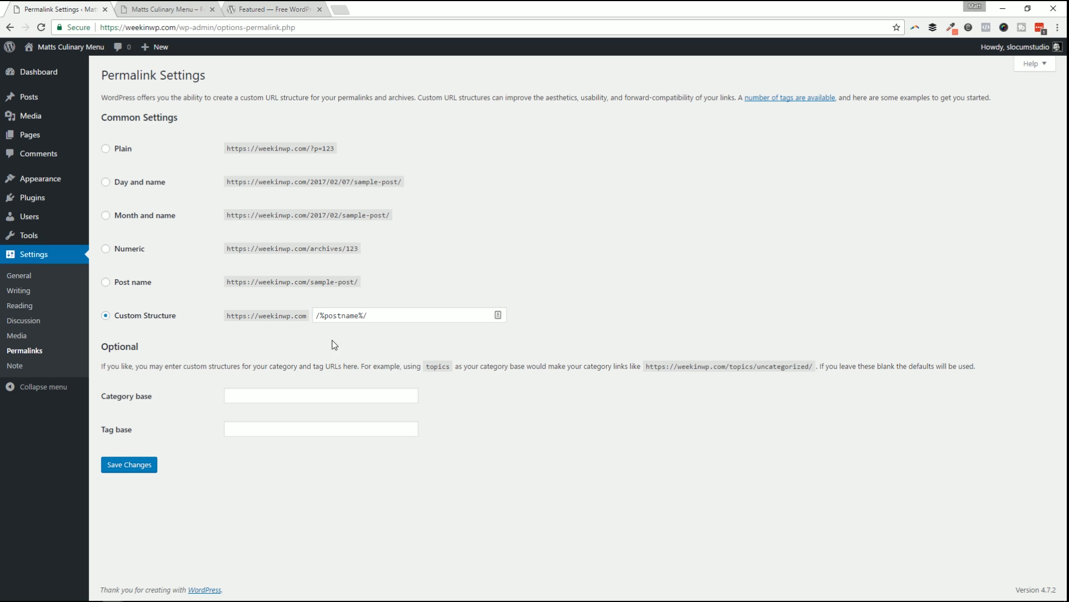
left_click(146, 465)
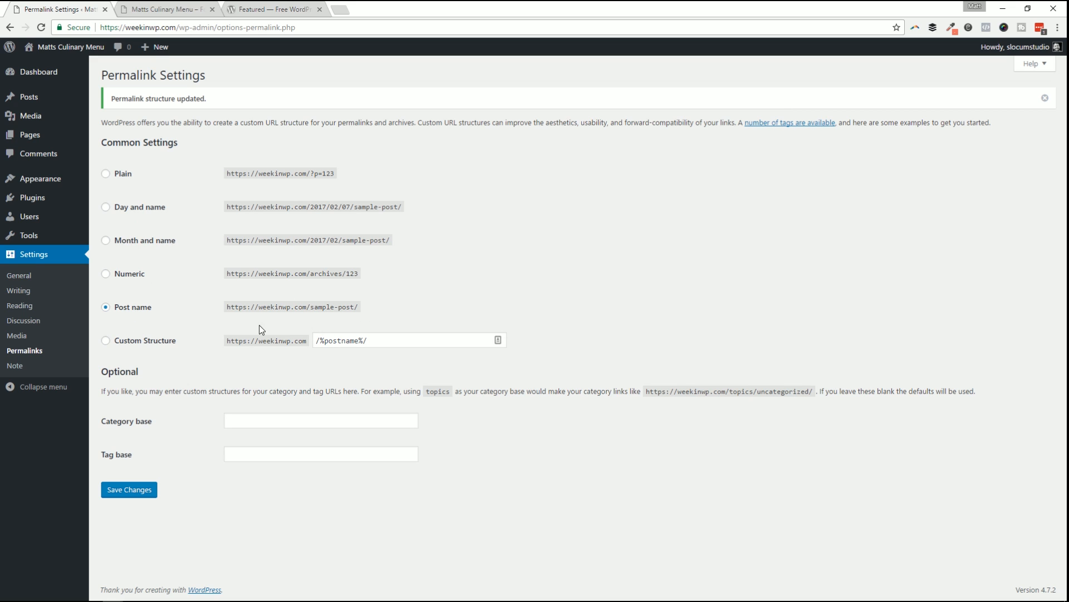
left_click(133, 345)
left_click(365, 346)
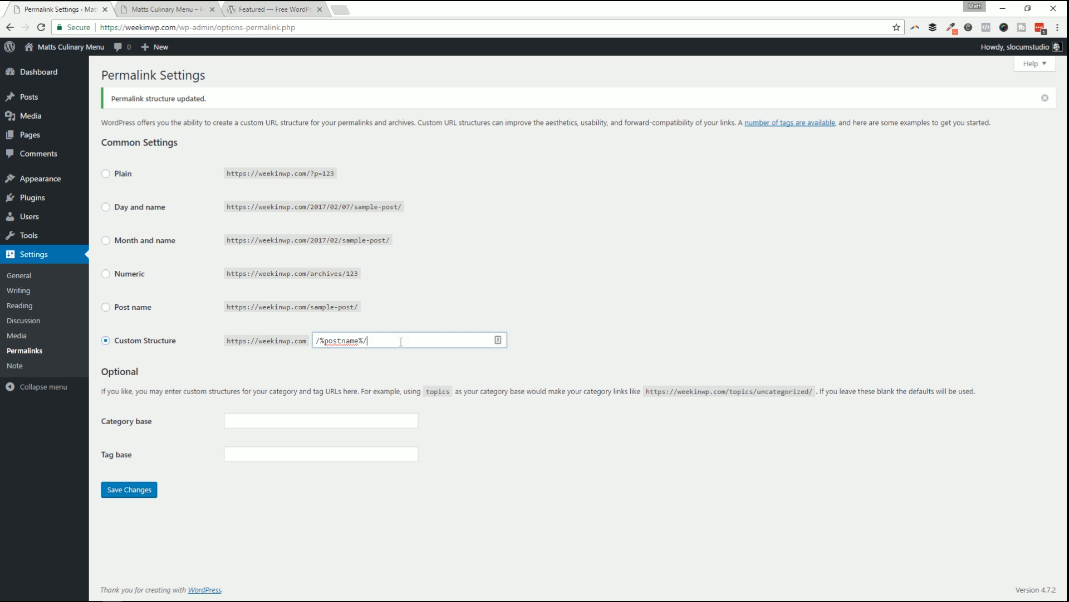
left_click(134, 309)
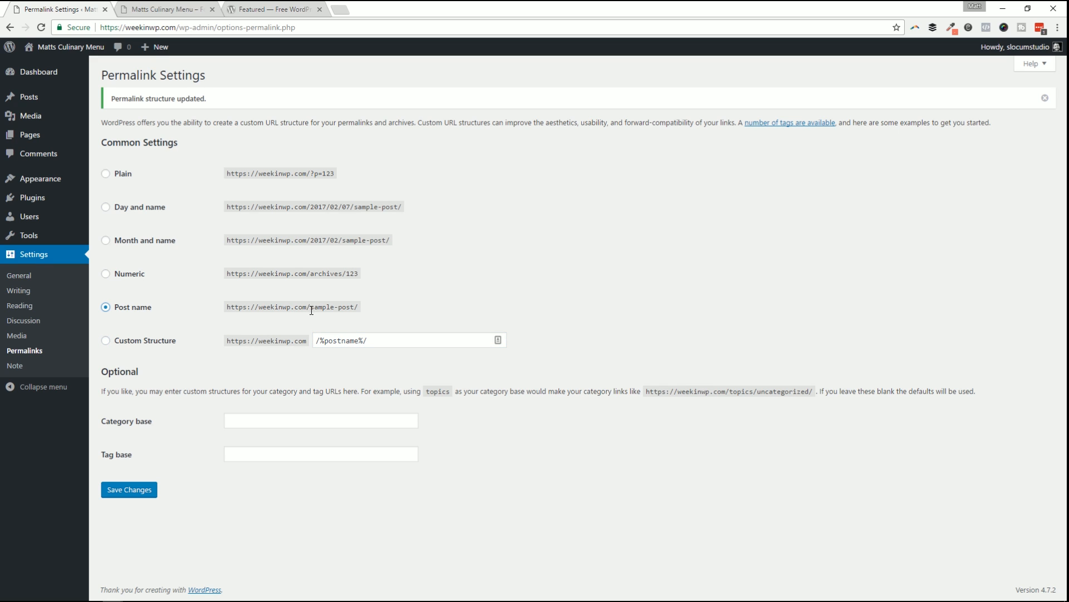
Compare the Post name, Month and name, and Day and name example addresses.
left_click_drag(311, 310, 353, 311)
left_click_drag(342, 239, 309, 238)
left_click_drag(355, 206, 309, 207)
left_click_drag(312, 307, 381, 306)
left_click_drag(310, 306, 407, 310)
left_click(317, 307)
left_click_drag(312, 205, 359, 205)
left_click_drag(307, 308, 353, 306)
left_click(391, 301)
left_click_drag(310, 304, 368, 307)
left_click(315, 306)
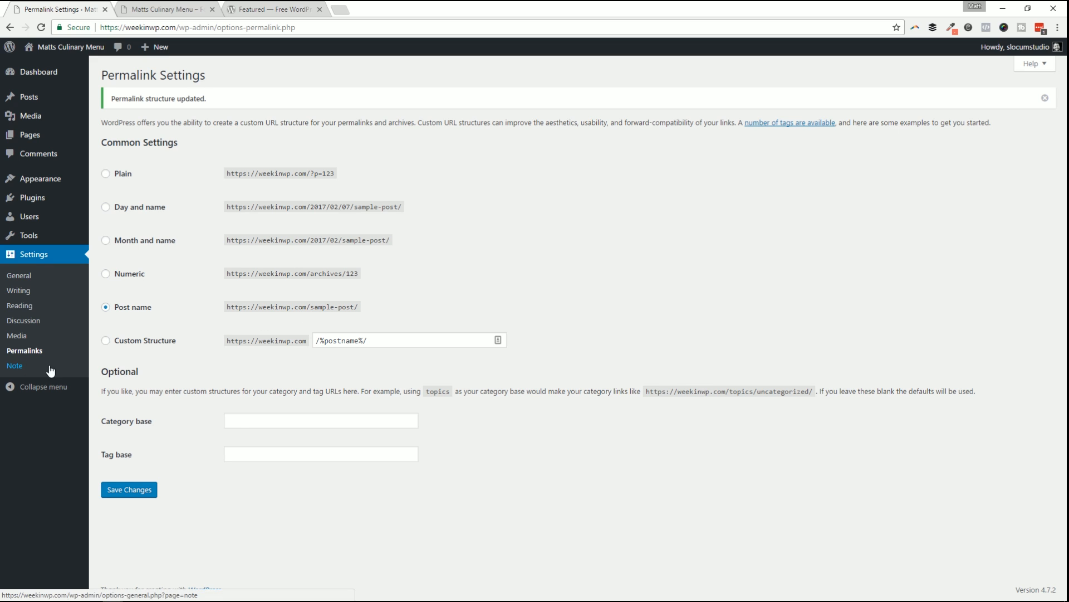
Open Settings > Note and look over its Options page, including Uninstall Data set to Yes.
left_click(23, 370)
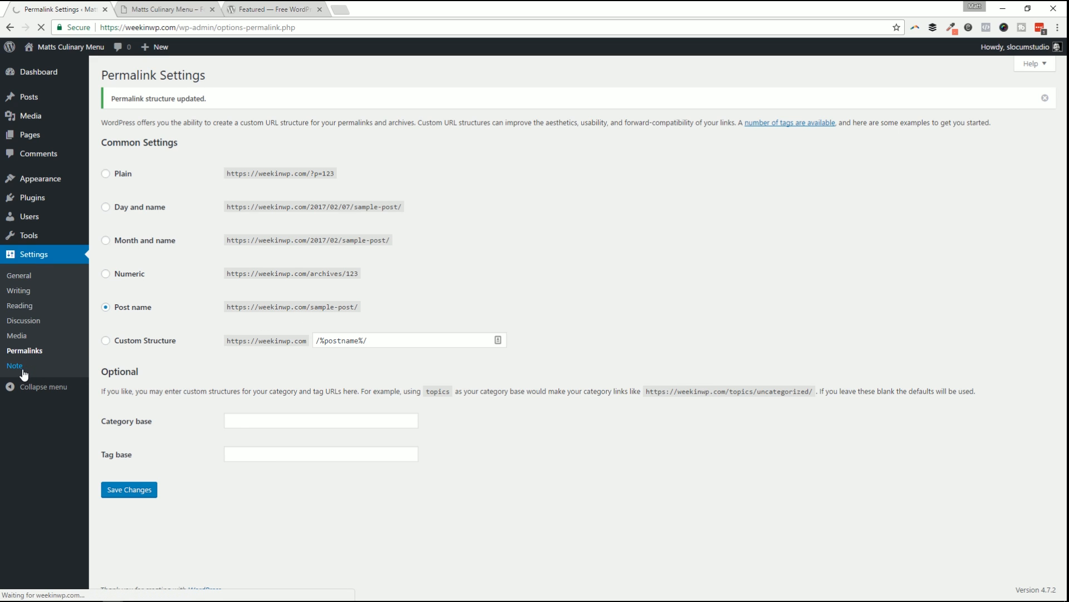
scroll(341, 461, "down", 1)
scroll(341, 459, "up", 1)
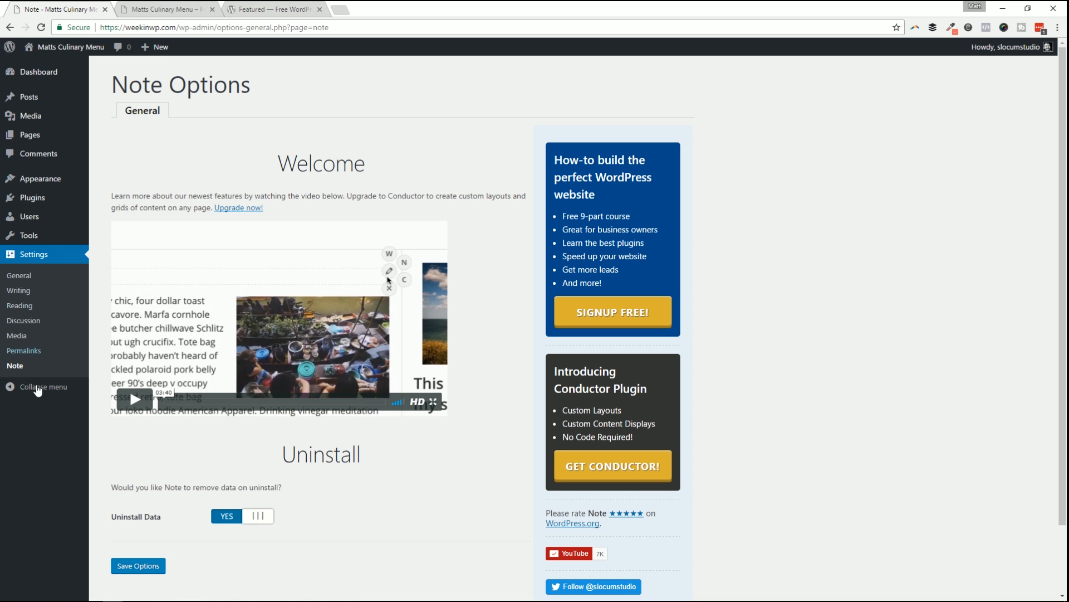
Activate the Ninja Forms plugin from the Plugins list and glance at its forms area.
left_click(51, 201)
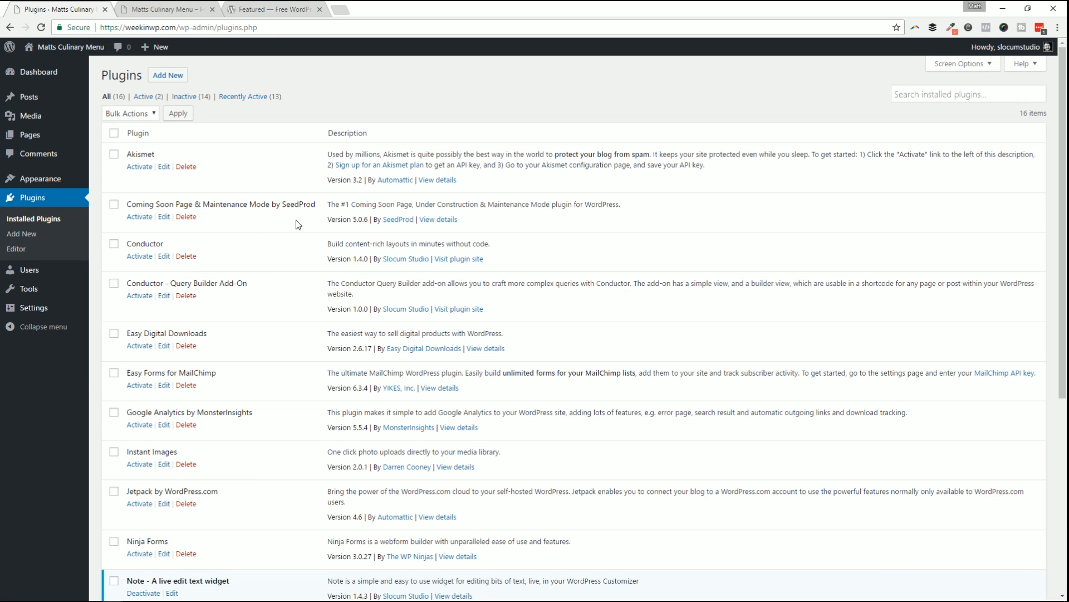
scroll(246, 273, "down", 2)
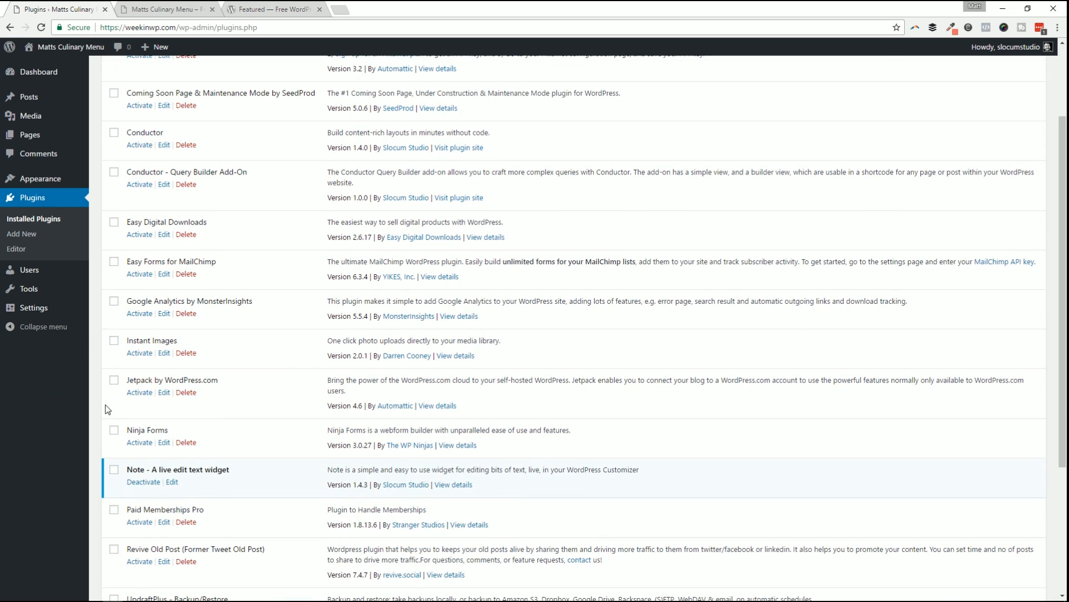
left_click(134, 443)
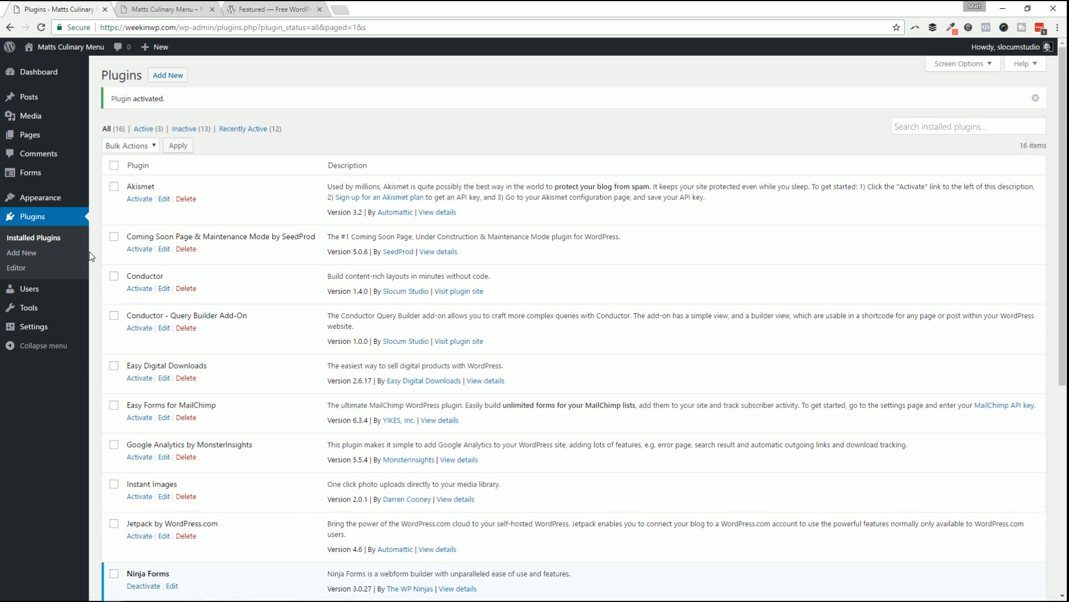
mouse_move(33, 176)
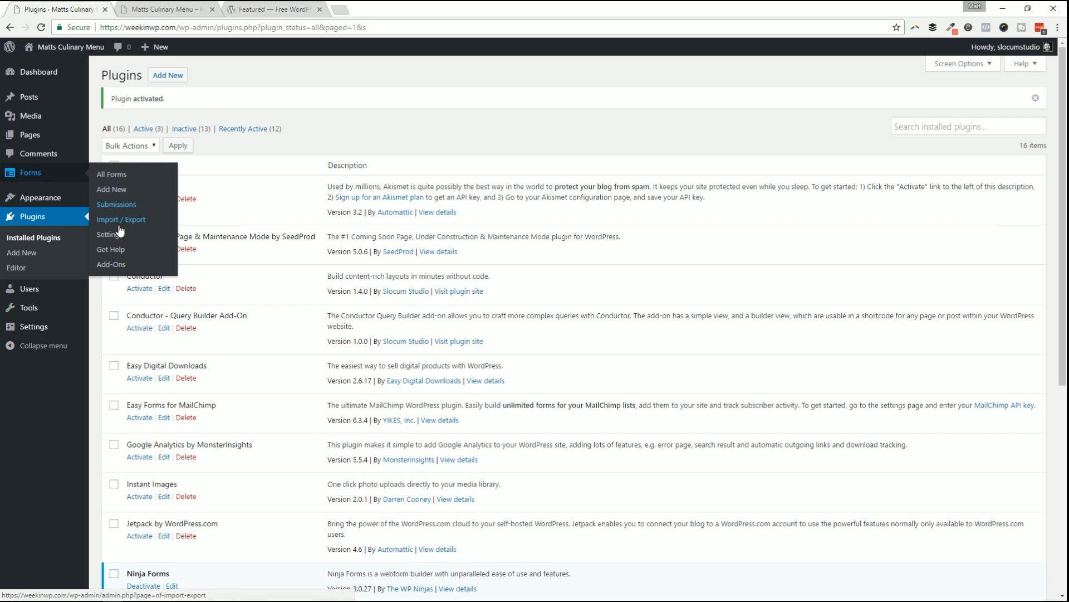
left_click(121, 177)
left_click(10, 28)
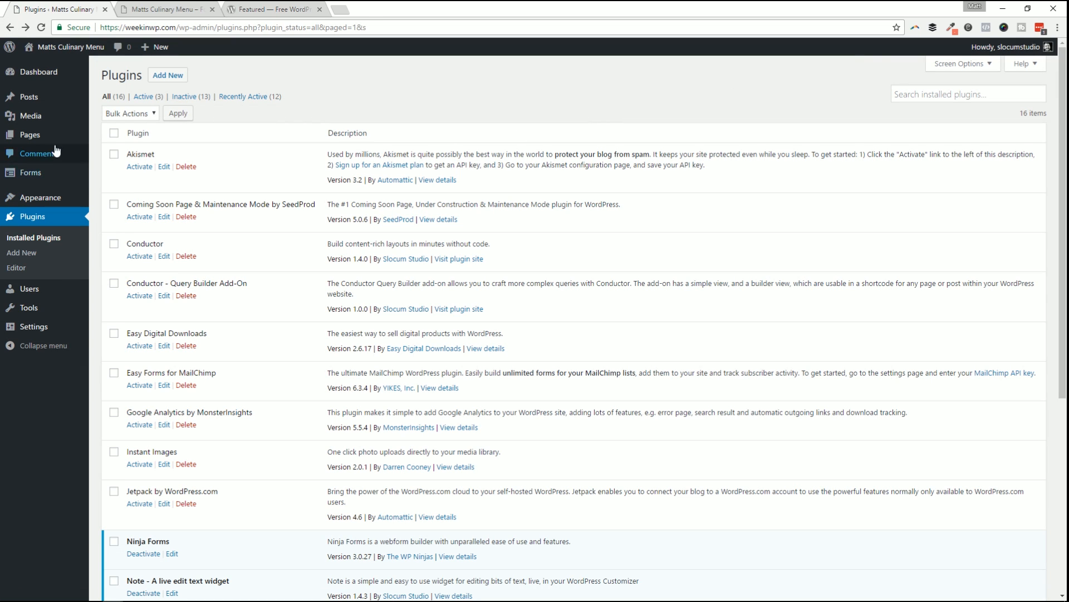
Activate Google Analytics by MonsterInsights, then go to the admin Dashboard.
left_click(114, 414)
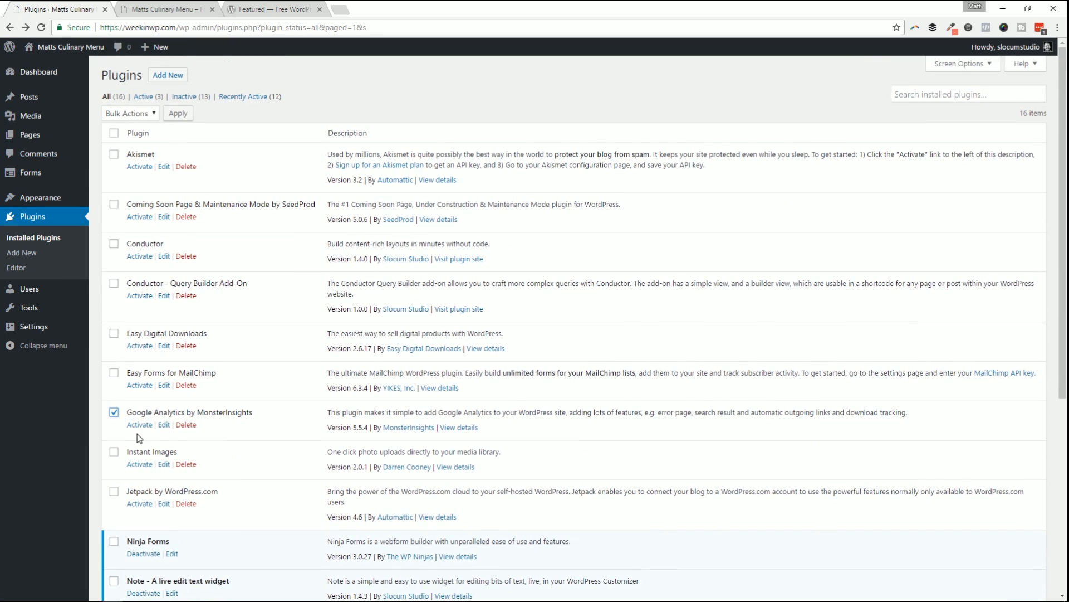
left_click(138, 425)
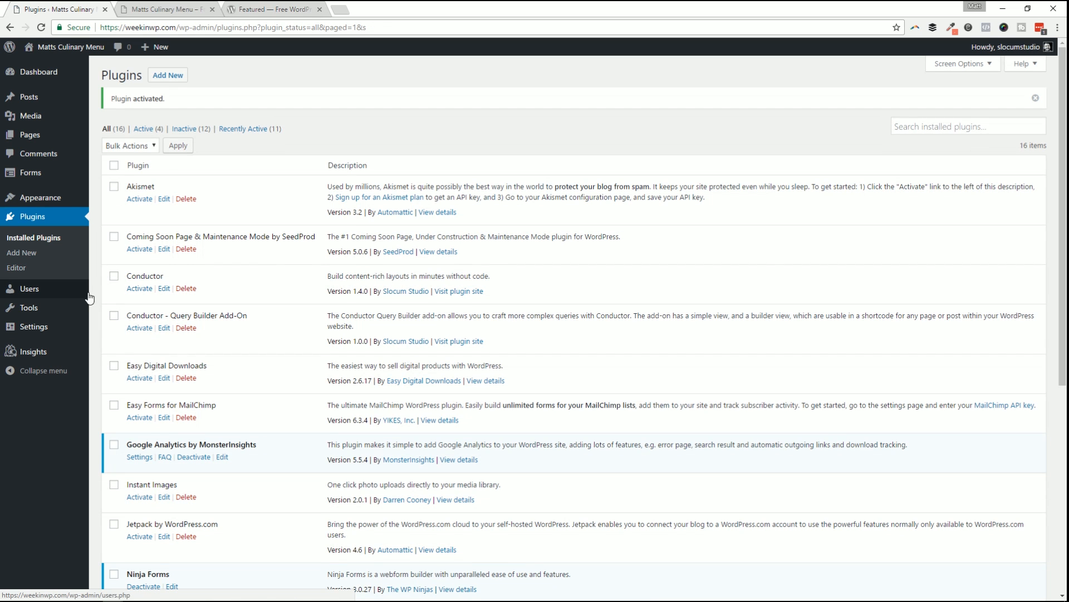
mouse_move(50, 352)
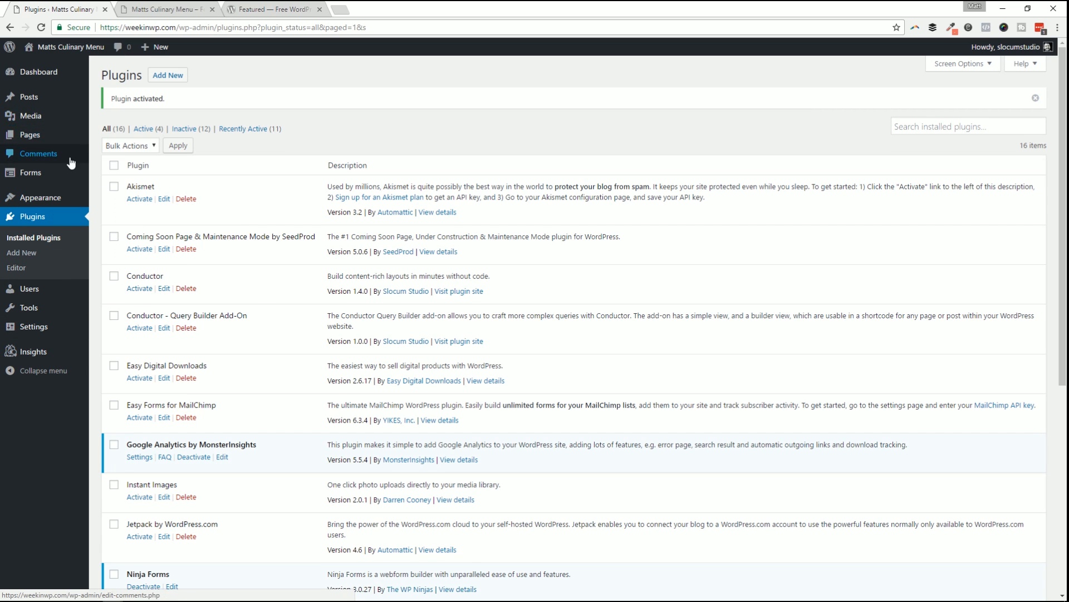
mouse_move(56, 96)
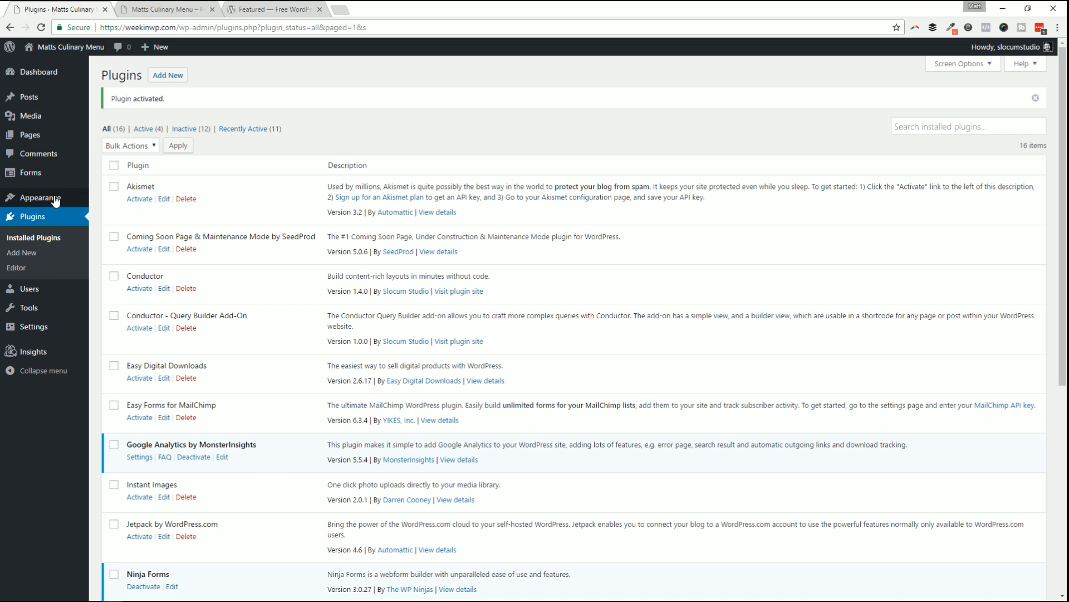
mouse_move(61, 48)
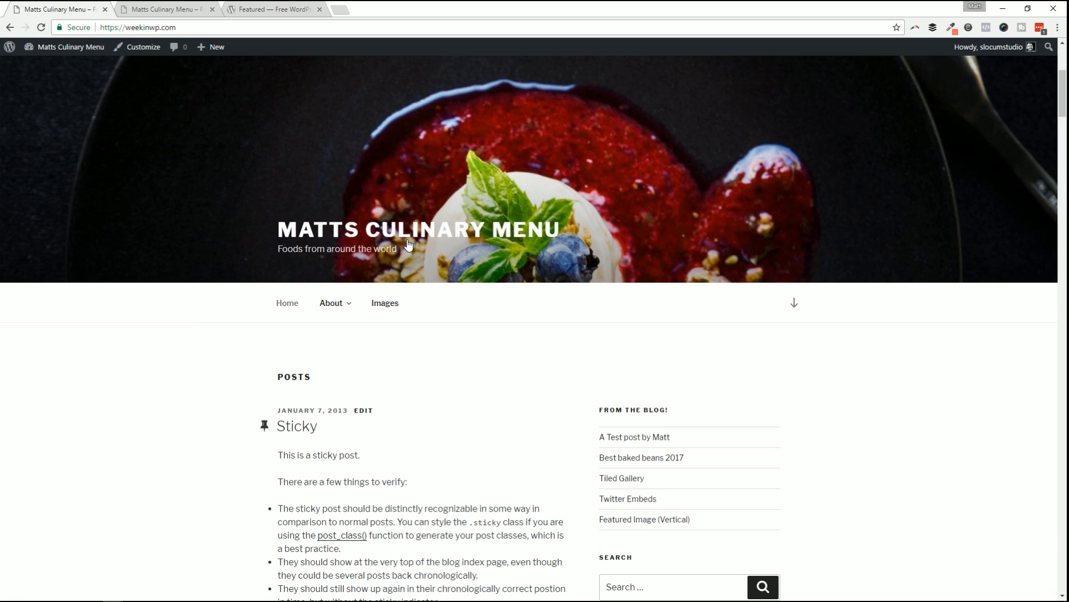
left_click(42, 62)
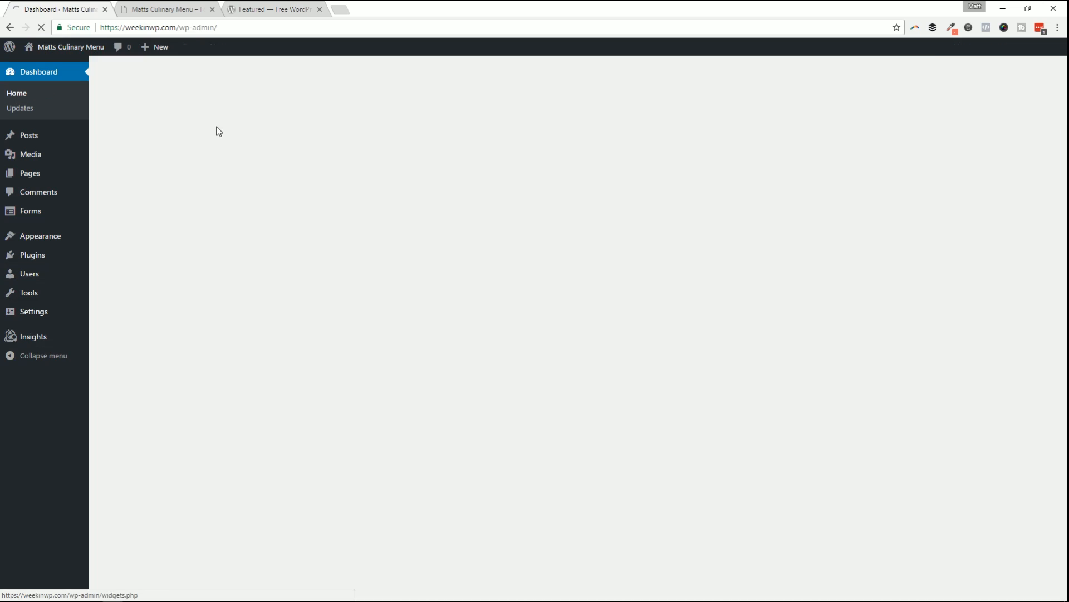